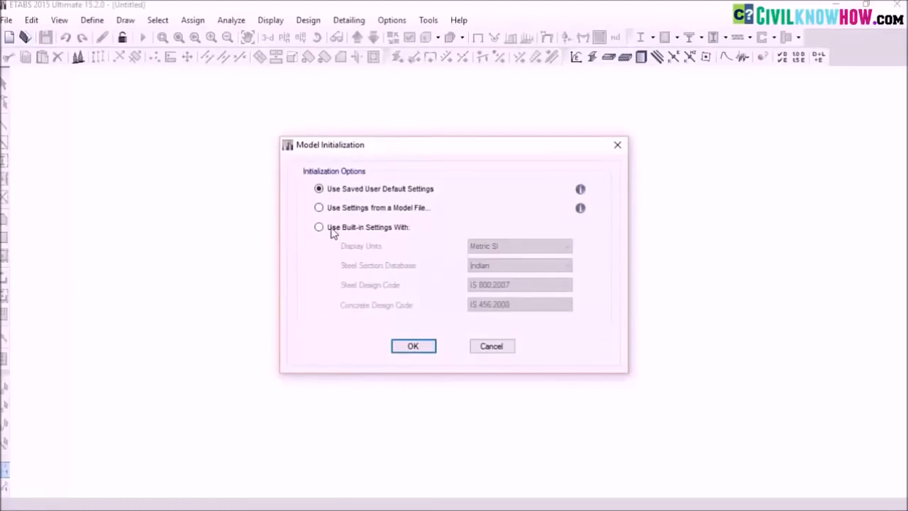
Initialize a new model with built-in Metric SI and Indian code settings, using the Grid Only template with custom grid spacing and custom story data.
{"action": "left_click", "coordinate": [333, 229]}
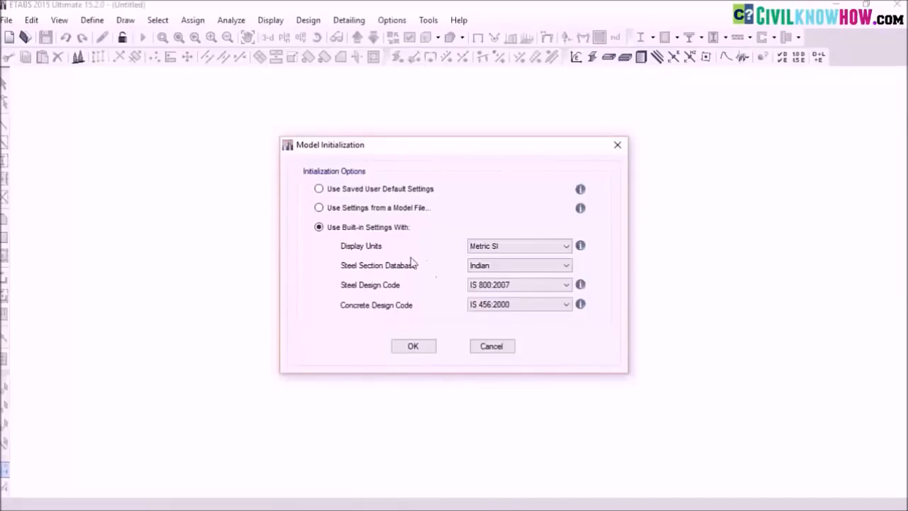
{"action": "left_click", "coordinate": [412, 346]}
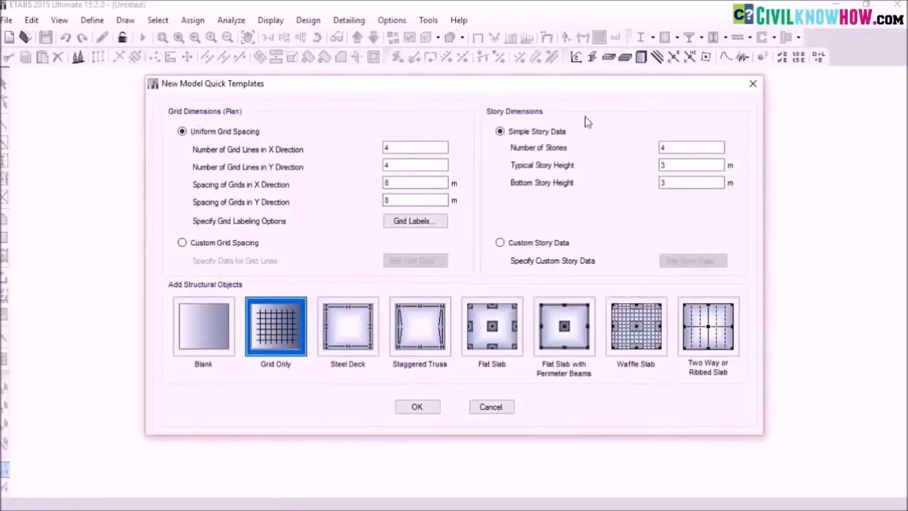
{"action": "left_click", "coordinate": [189, 244]}
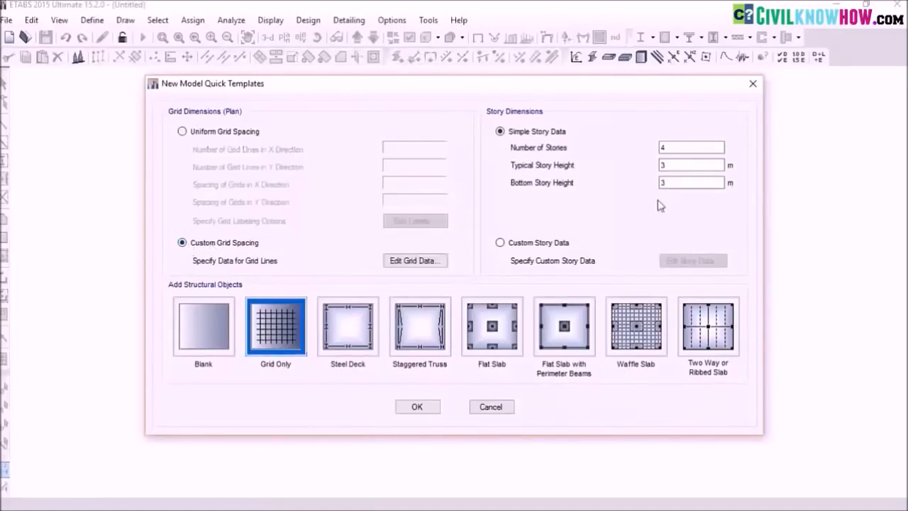
{"action": "left_click", "coordinate": [515, 245]}
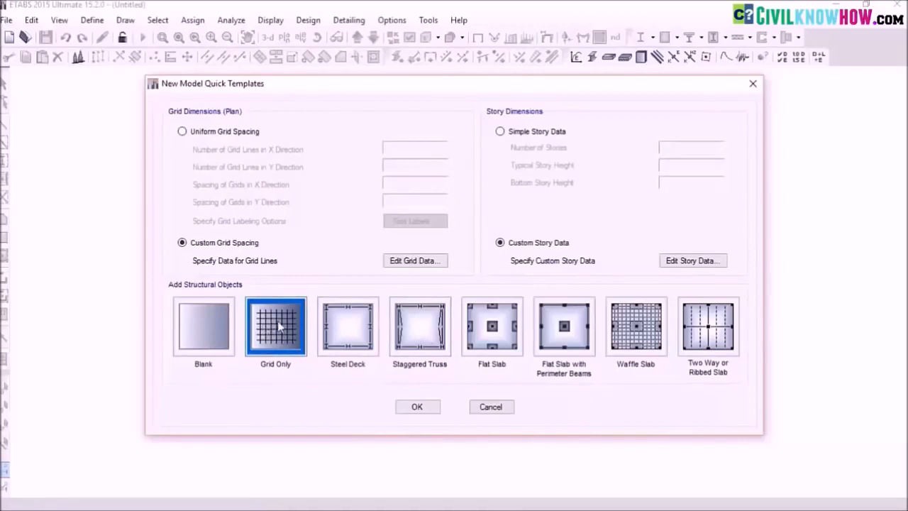
{"action": "left_click", "coordinate": [418, 407]}
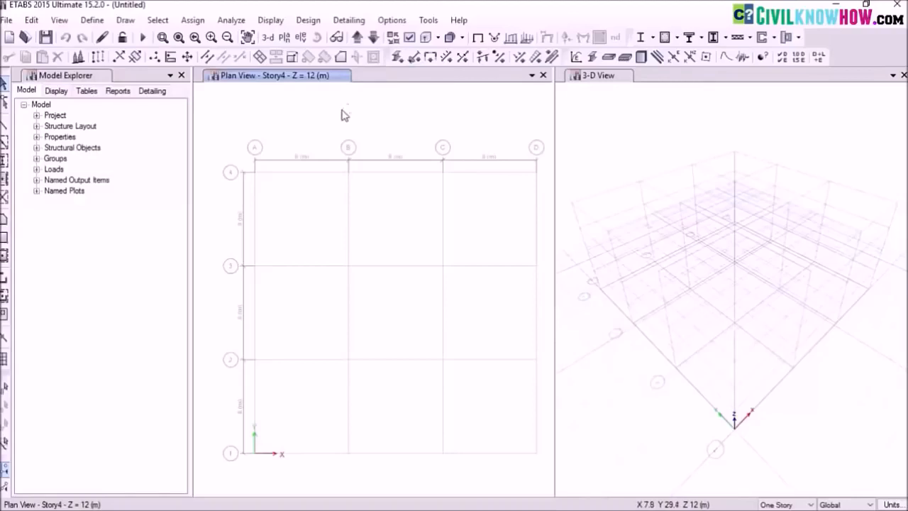
Close the Model Explorer and the 3-D View, leaving only the plan view open.
{"action": "left_click", "coordinate": [181, 75]}
{"action": "left_click", "coordinate": [903, 75]}
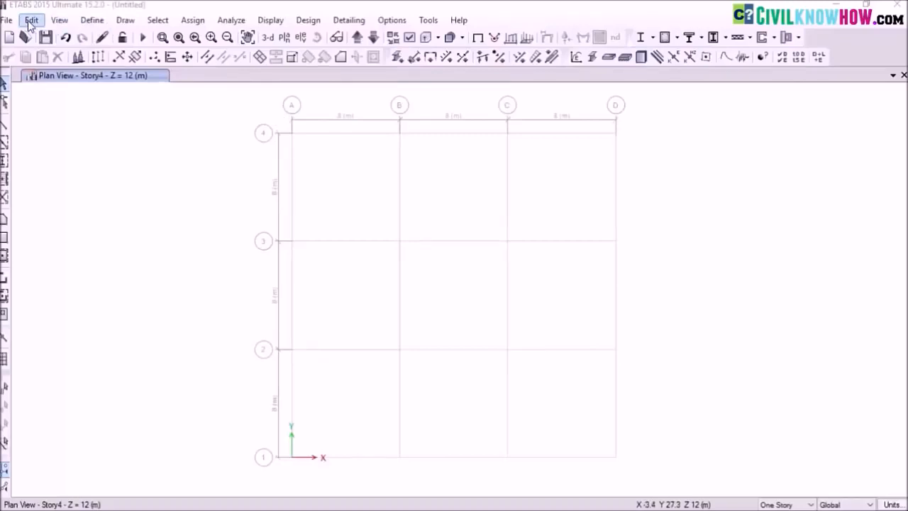
Add a new Cartesian grid system named "grid 1" to the story and grid system data.
{"action": "left_click", "coordinate": [31, 22]}
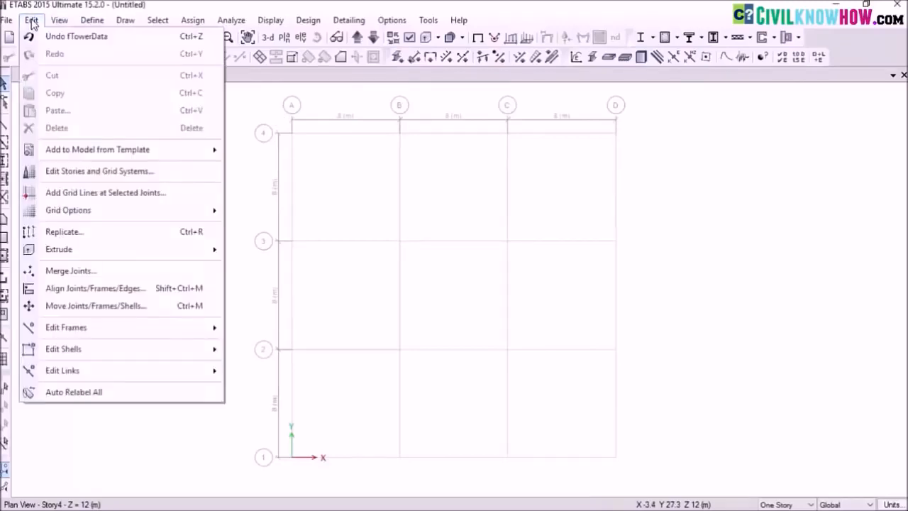
{"action": "left_click", "coordinate": [75, 174]}
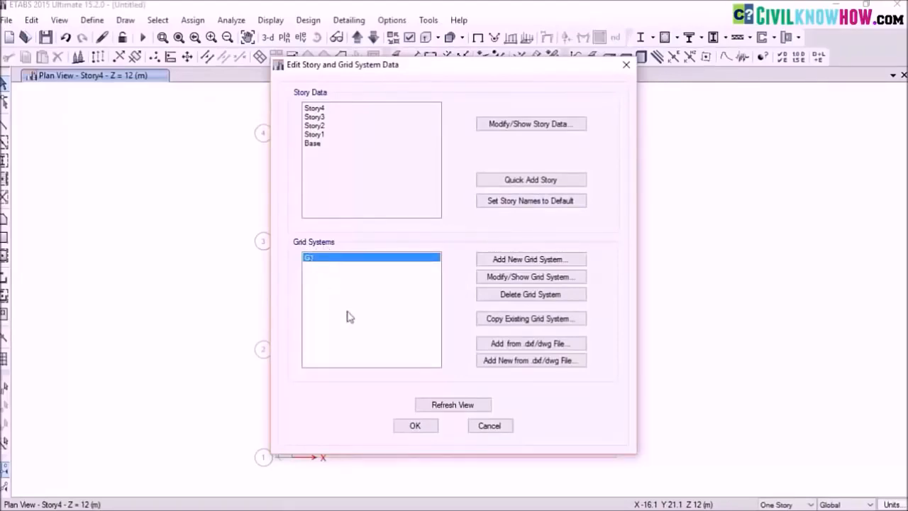
{"action": "left_click", "coordinate": [537, 260]}
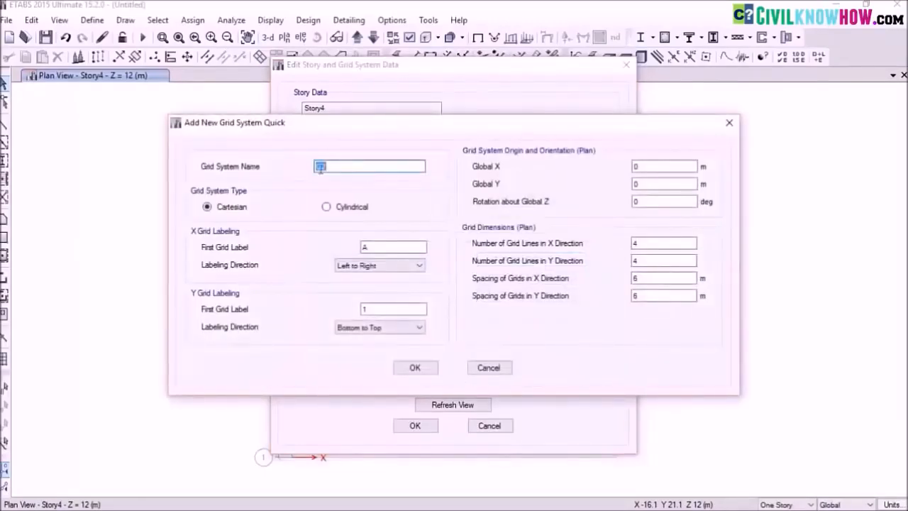
{"action": "left_click_drag", "start_coordinate": [334, 166], "coordinate": [309, 159]}
{"action": "type", "text": "G"}
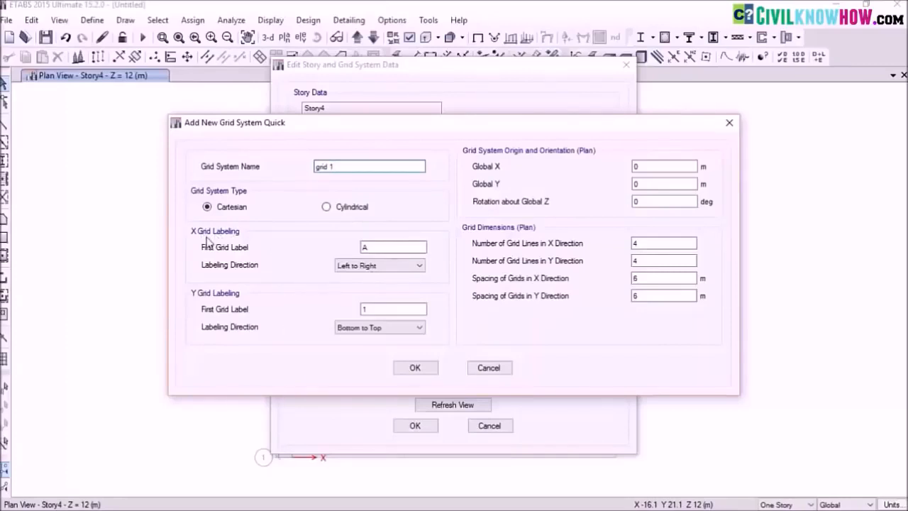
{"action": "left_click", "coordinate": [382, 247]}
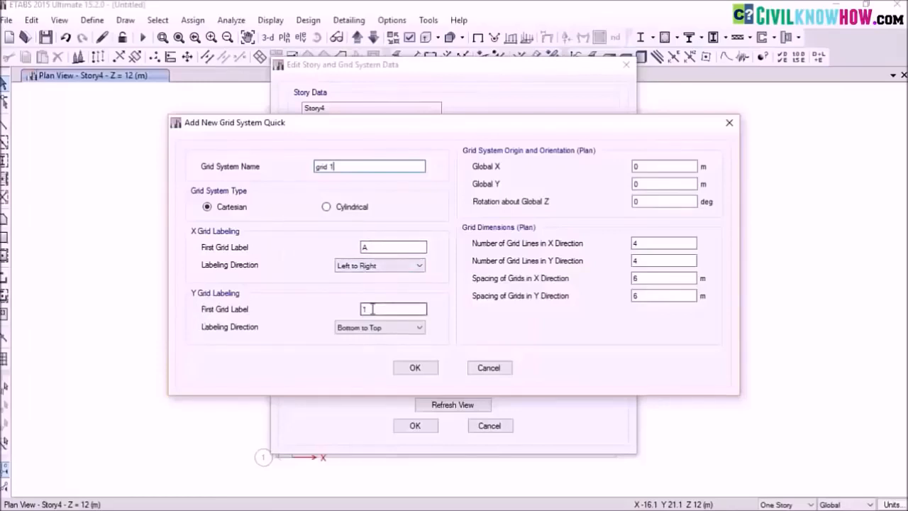
{"action": "left_click", "coordinate": [417, 368]}
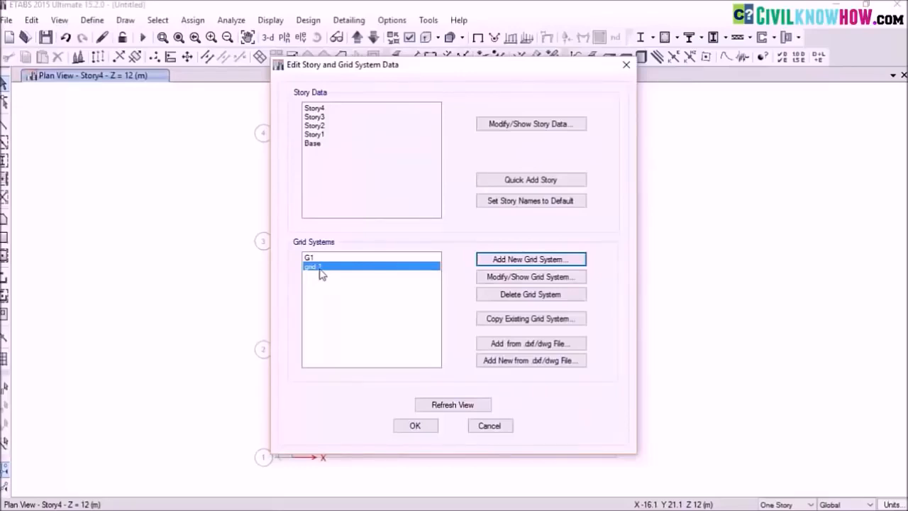
Open the grid data of "grid 1" for modification and add ten X grid lines, up to grid N.
{"action": "left_click", "coordinate": [510, 279]}
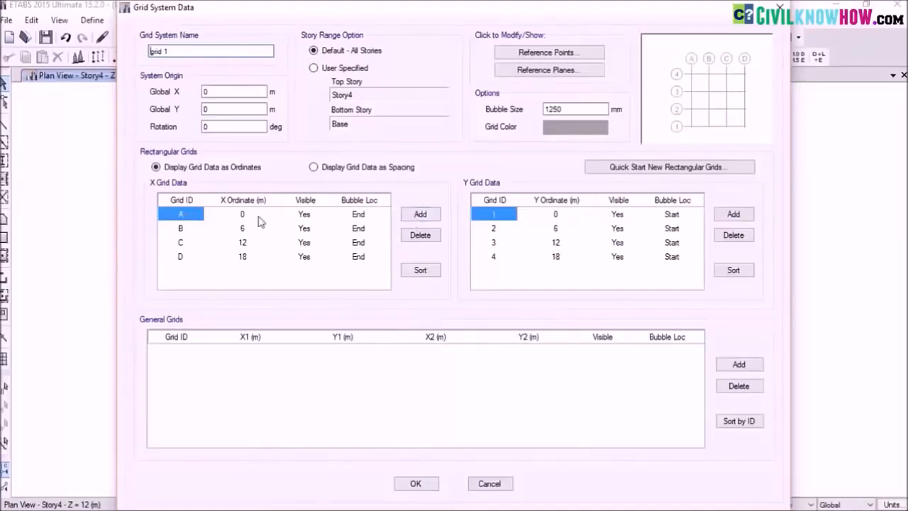
{"action": "left_click", "coordinate": [420, 215]}
{"action": "left_click", "coordinate": [419, 214]}
{"action": "left_click", "coordinate": [419, 214]}
{"action": "left_click", "coordinate": [419, 214]}
{"action": "left_click", "coordinate": [419, 214]}
{"action": "left_click", "coordinate": [419, 214]}
{"action": "left_click", "coordinate": [420, 214]}
{"action": "left_click", "coordinate": [420, 214]}
{"action": "left_click", "coordinate": [419, 215]}
{"action": "left_click", "coordinate": [420, 214]}
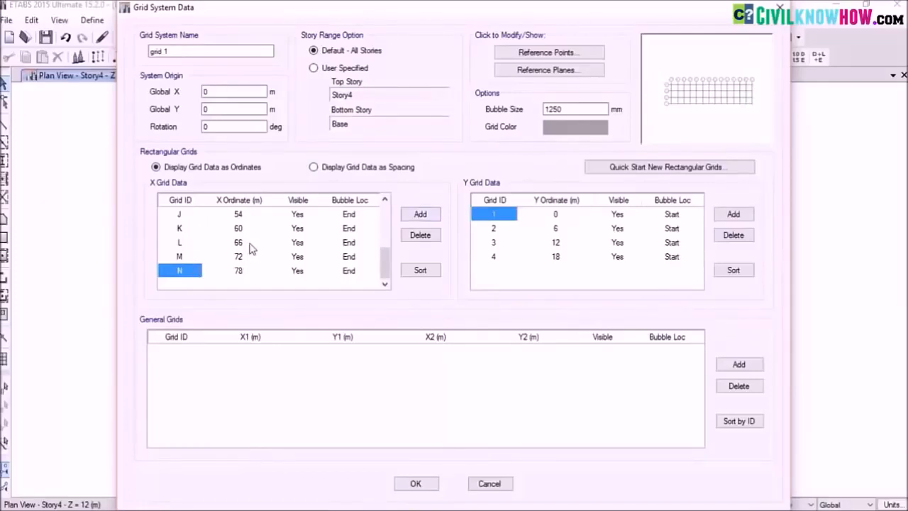
Set X ordinates of grids B–F to 1.2, 2.7, 3.9, 4.5, 5.8 m and J–N to 12.6, 16.4, 17.49, 18.13, 19 m, filling G–I between.
{"action": "scroll", "coordinate": [252, 261], "scroll_direction": "up", "scroll_amount": 3}
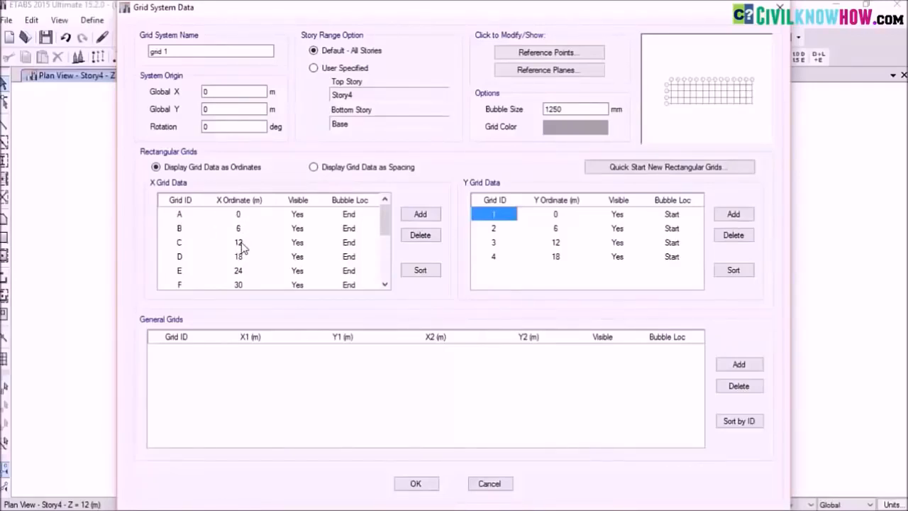
{"action": "left_click", "coordinate": [246, 230]}
{"action": "type", "text": "1"}
{"action": "left_click", "coordinate": [241, 244]}
{"action": "type", "text": "2.6"}
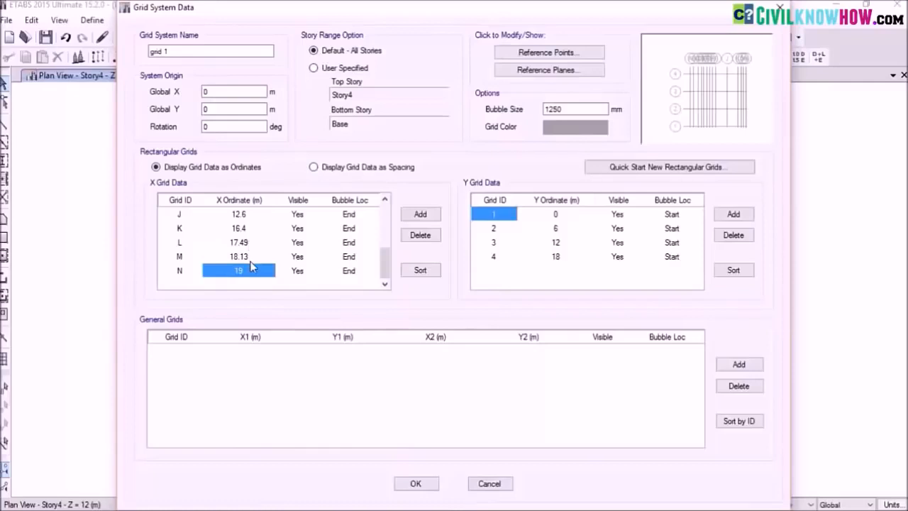
{"action": "scroll", "coordinate": [251, 267], "scroll_direction": "up", "scroll_amount": 3}
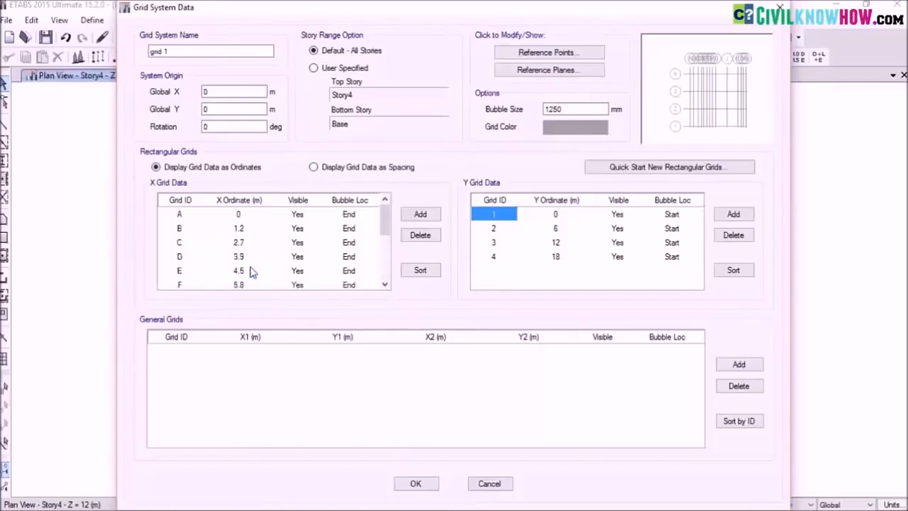
{"action": "scroll", "coordinate": [273, 235], "scroll_direction": "down", "scroll_amount": 3}
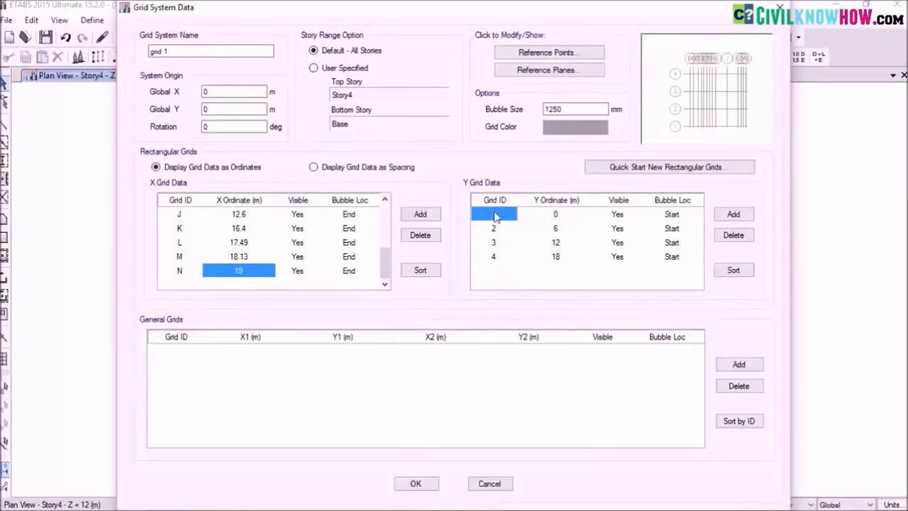
Set the Y ordinates of grid lines 2, 3 and 4 to 5.7, 9 and 11.5 m.
{"action": "left_click", "coordinate": [556, 215]}
{"action": "left_click", "coordinate": [556, 232]}
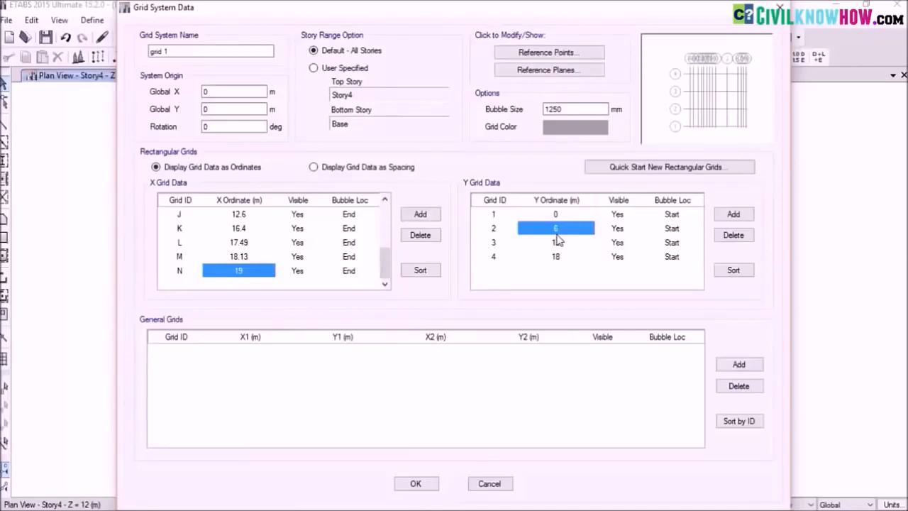
{"action": "type", "text": "7"}
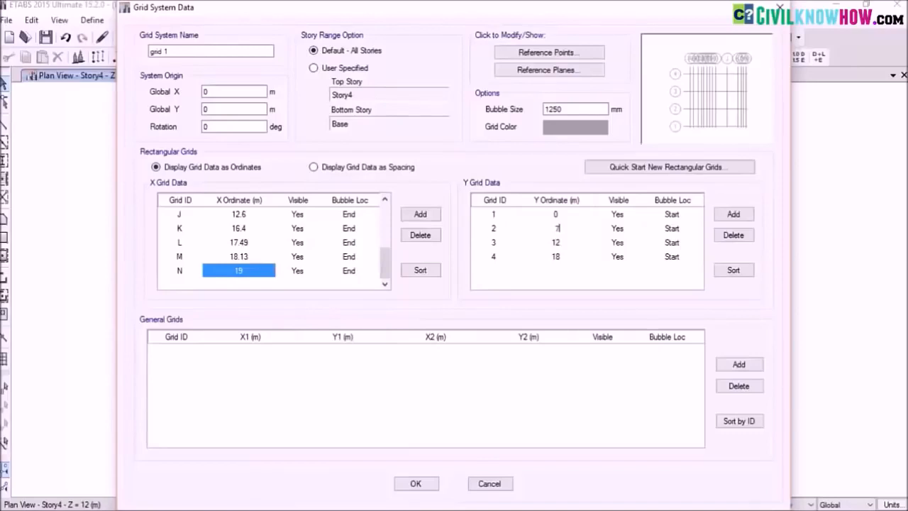
{"action": "left_click", "coordinate": [551, 227]}
{"action": "type", "text": "5."}
{"action": "left_click", "coordinate": [557, 242]}
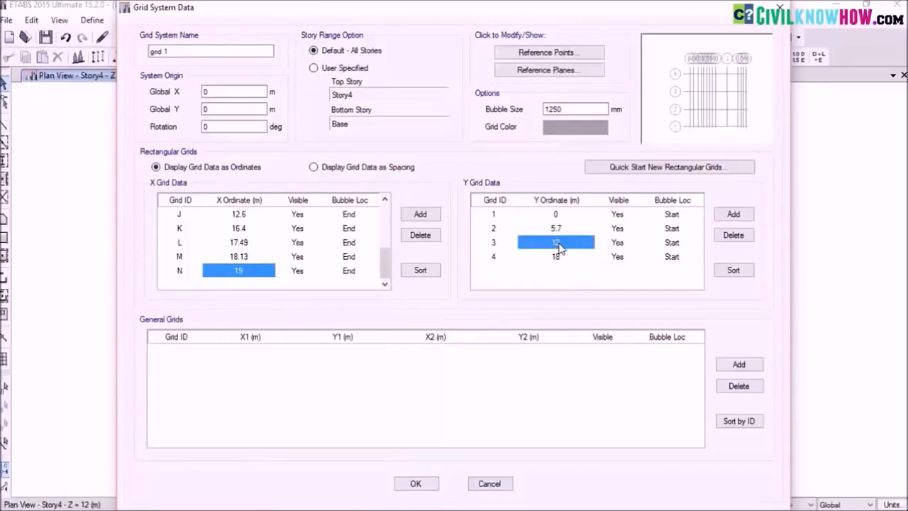
{"action": "type", "text": "9"}
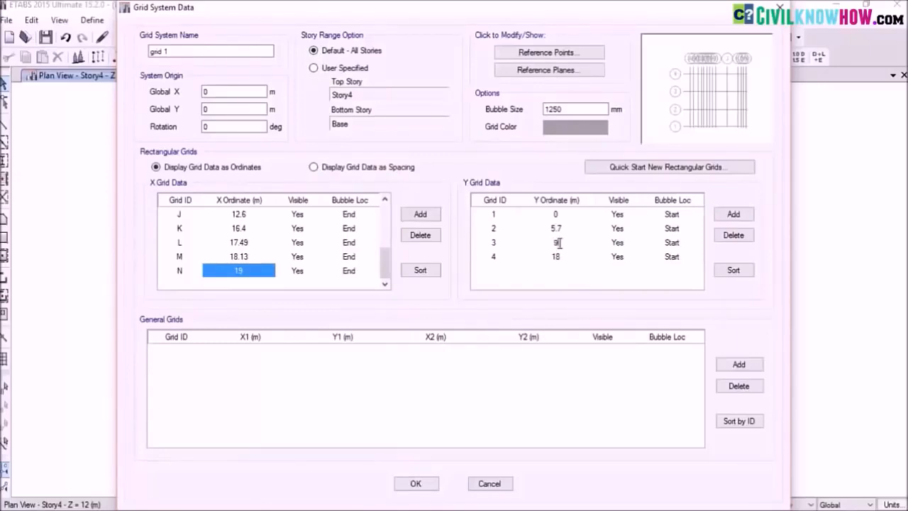
{"action": "left_click", "coordinate": [558, 258]}
{"action": "type", "text": "11.5"}
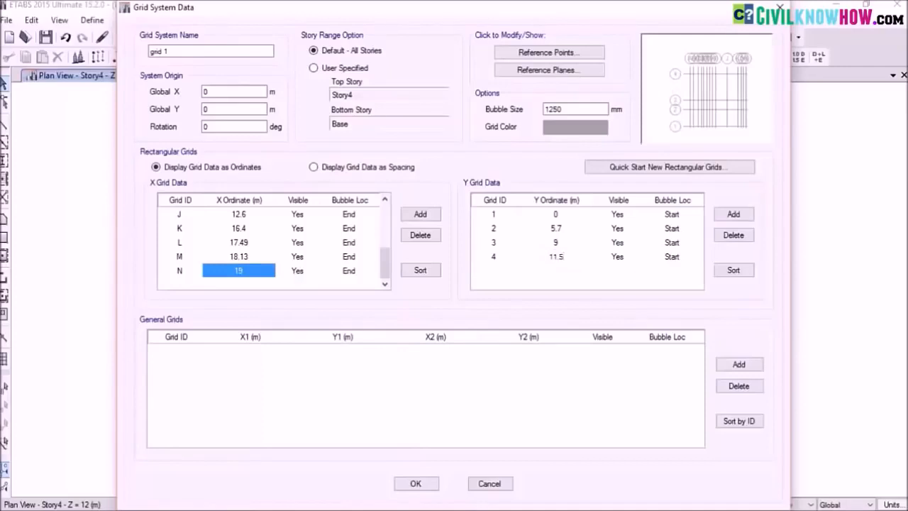
Add a fifth Y grid line at 13.5 m and accept the grid system data.
{"action": "left_click", "coordinate": [730, 217]}
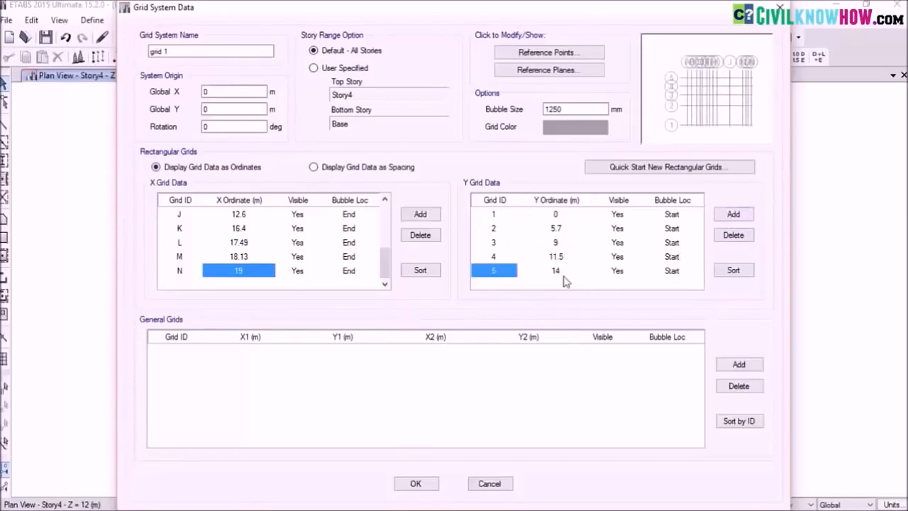
{"action": "left_click", "coordinate": [564, 275]}
{"action": "type", "text": "1"}
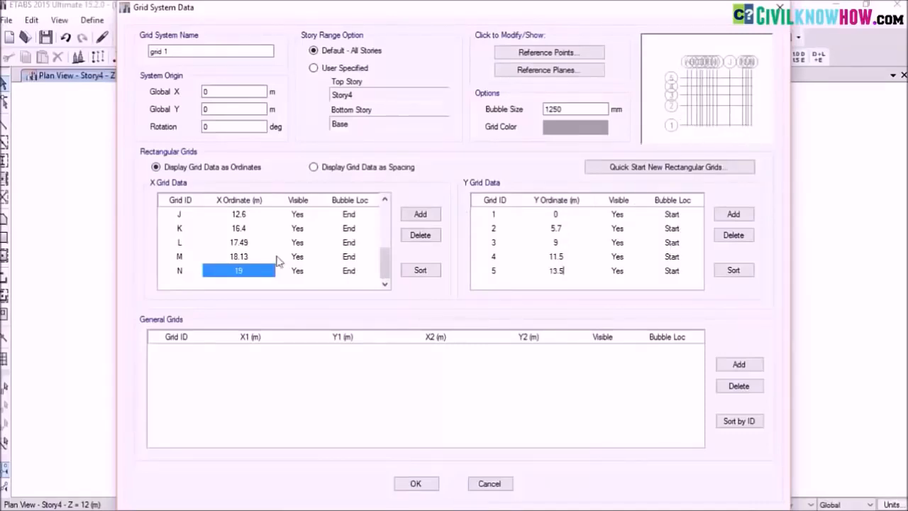
{"action": "left_click", "coordinate": [413, 485]}
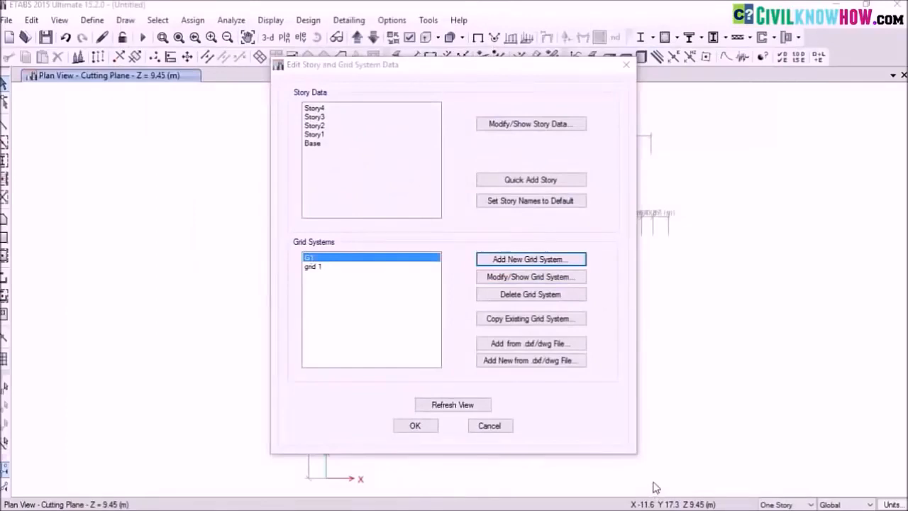
Delete the grid system G1 from the list of grid systems.
{"action": "left_click", "coordinate": [330, 261]}
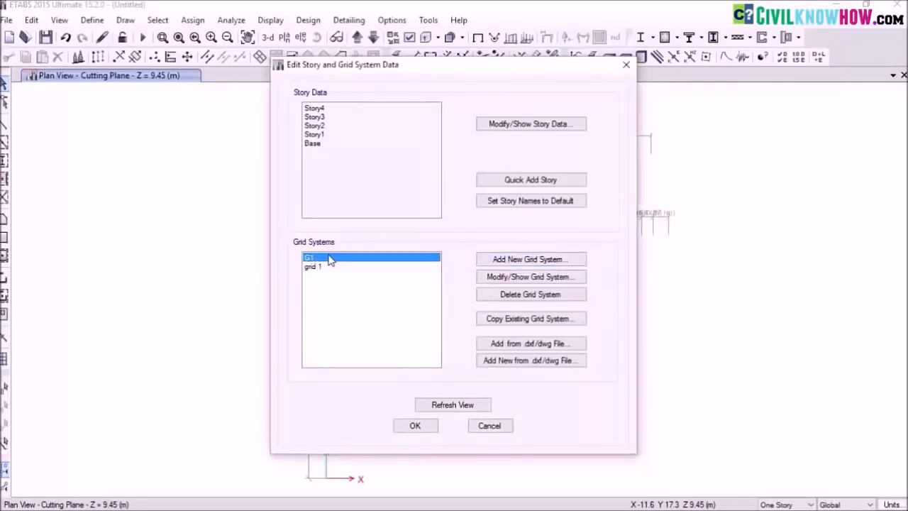
{"action": "left_click", "coordinate": [503, 297]}
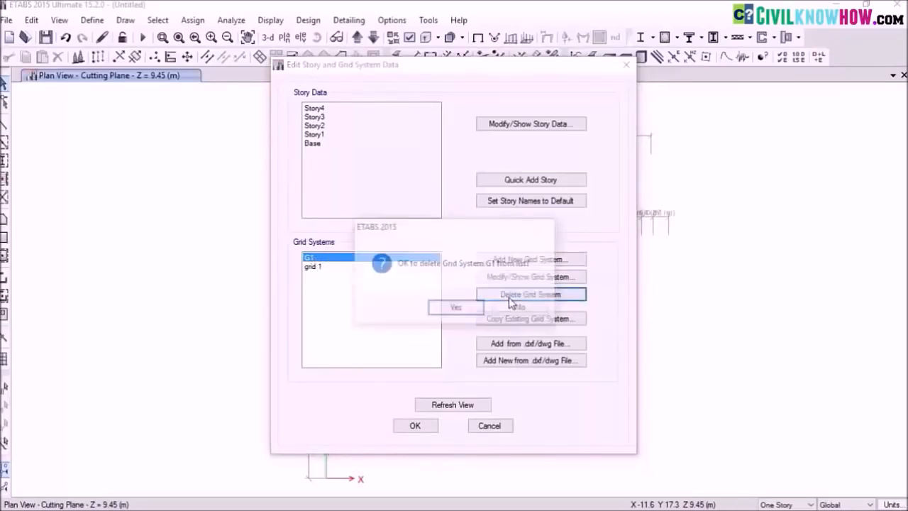
{"action": "left_click", "coordinate": [449, 309]}
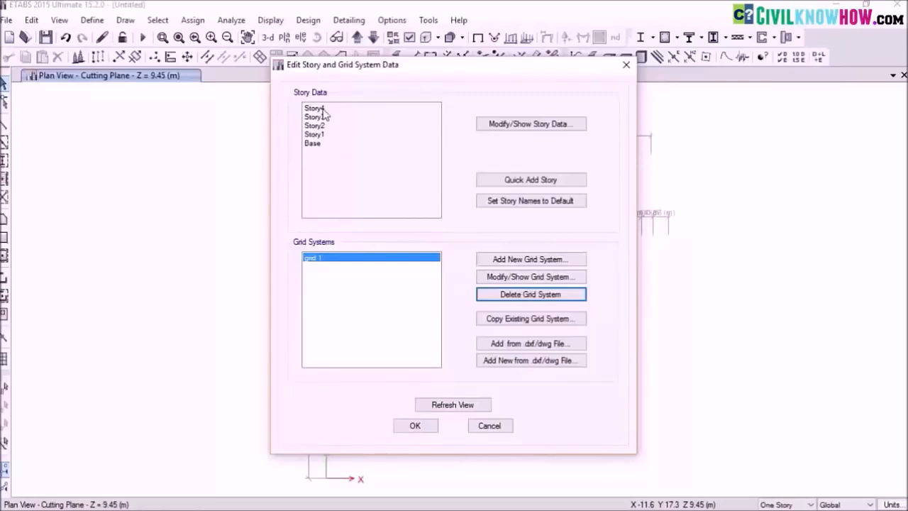
Open the story data for modification and rename Story1 to "pstory".
{"action": "left_click", "coordinate": [520, 125]}
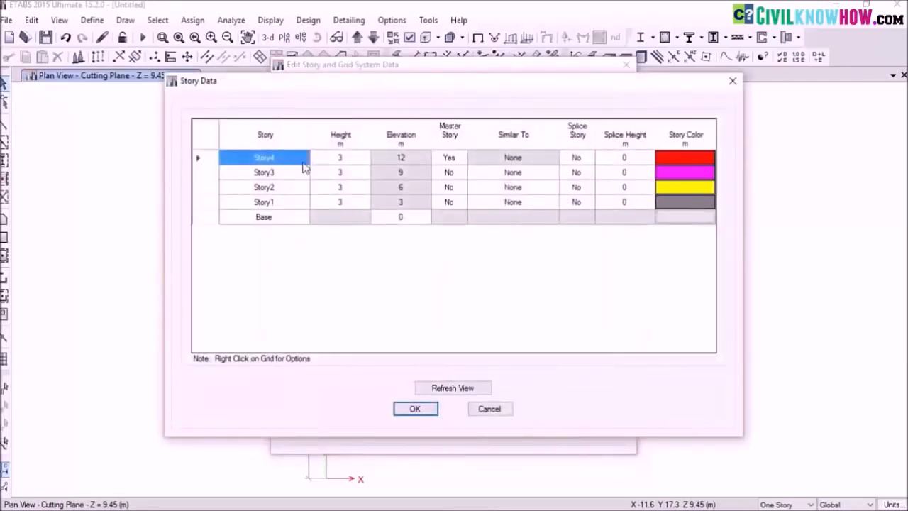
{"action": "double_click", "coordinate": [267, 202]}
{"action": "key", "text": "BackSpace"}
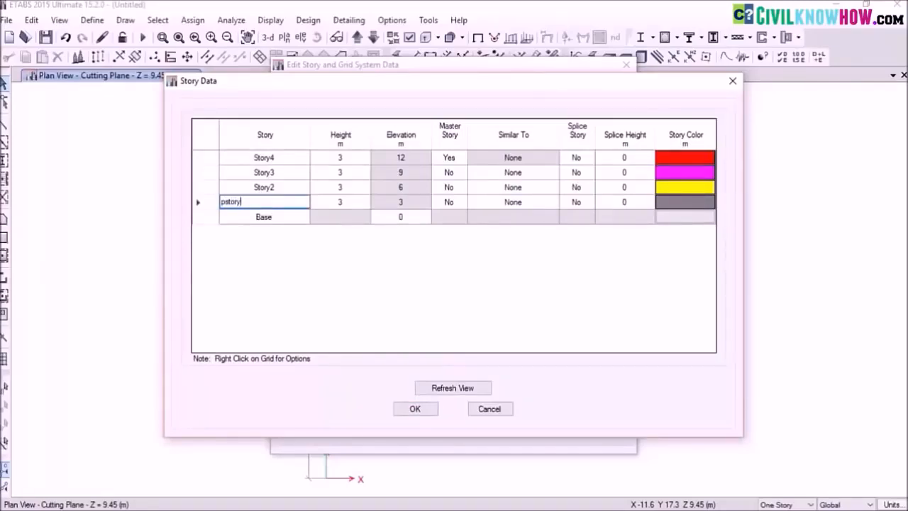
{"action": "type", "text": "pstory"}
{"action": "key", "text": "Return"}
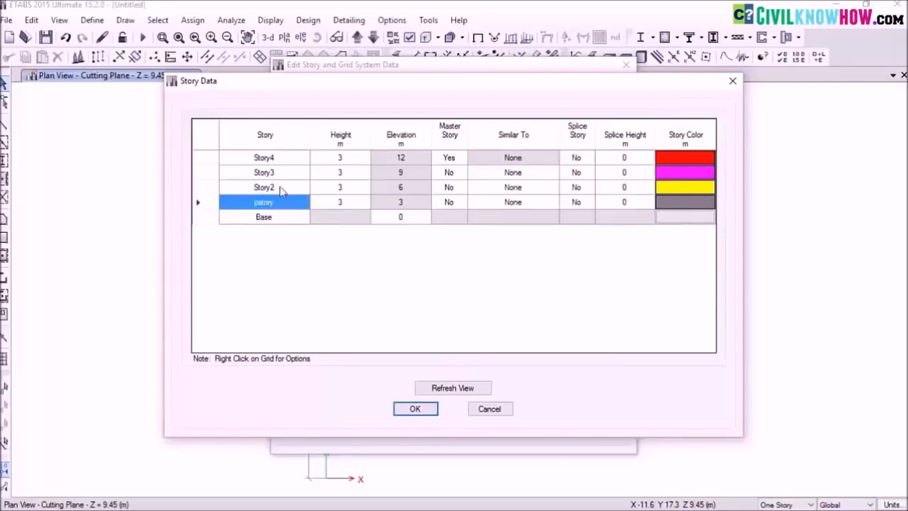
Rename Story2 to Story1, Story3 to Story2 and Story4 to Story3 in the story data.
{"action": "double_click", "coordinate": [281, 187]}
{"action": "left_click", "coordinate": [280, 184]}
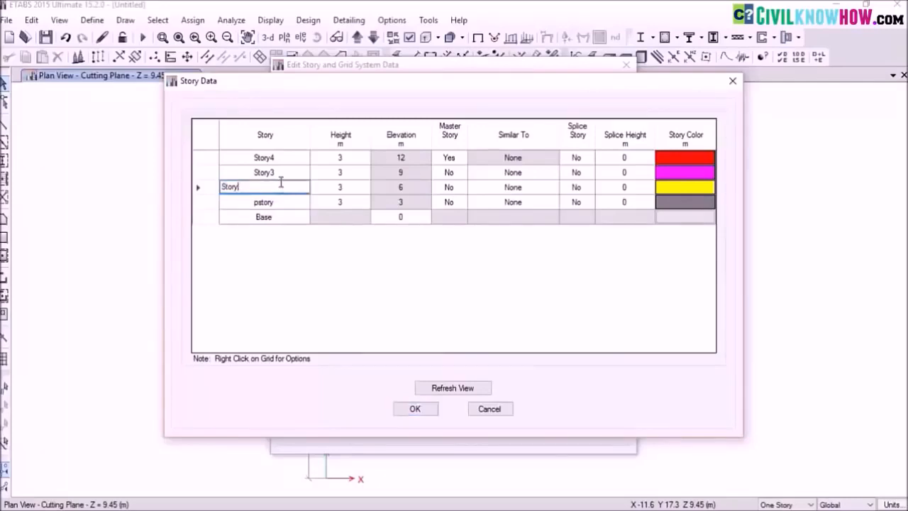
{"action": "double_click", "coordinate": [283, 169]}
{"action": "left_click", "coordinate": [283, 168]}
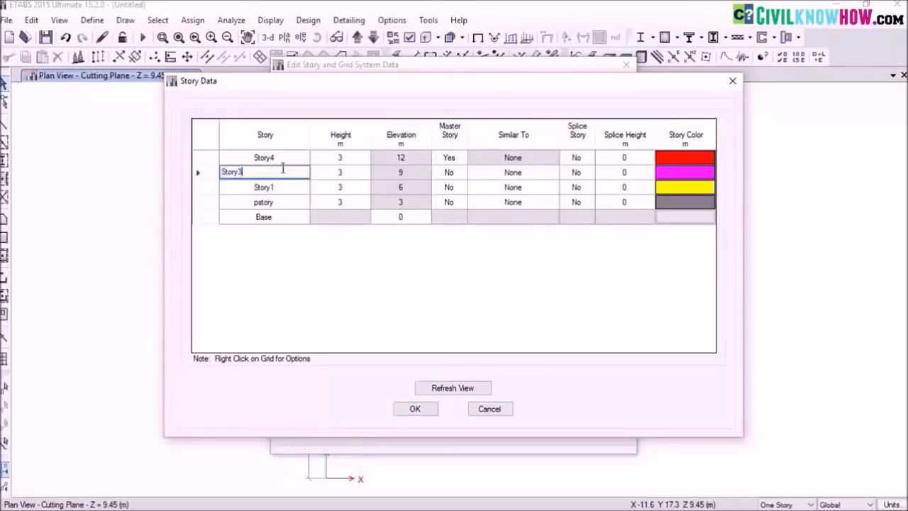
{"action": "key", "text": "BackSpace"}
{"action": "type", "text": "2"}
{"action": "double_click", "coordinate": [282, 157]}
{"action": "left_click", "coordinate": [282, 156]}
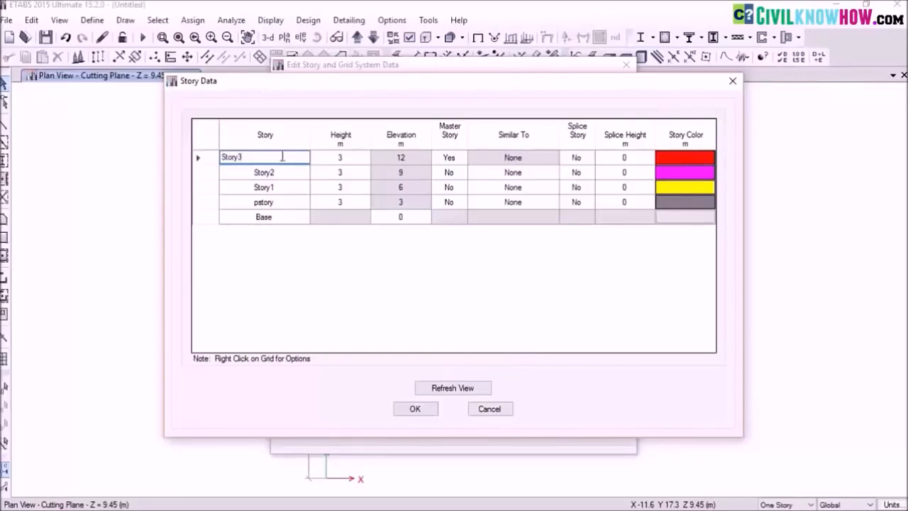
Set the height of pstory to 0.45 m and make it a master story.
{"action": "left_click", "coordinate": [336, 264]}
{"action": "left_click", "coordinate": [345, 203]}
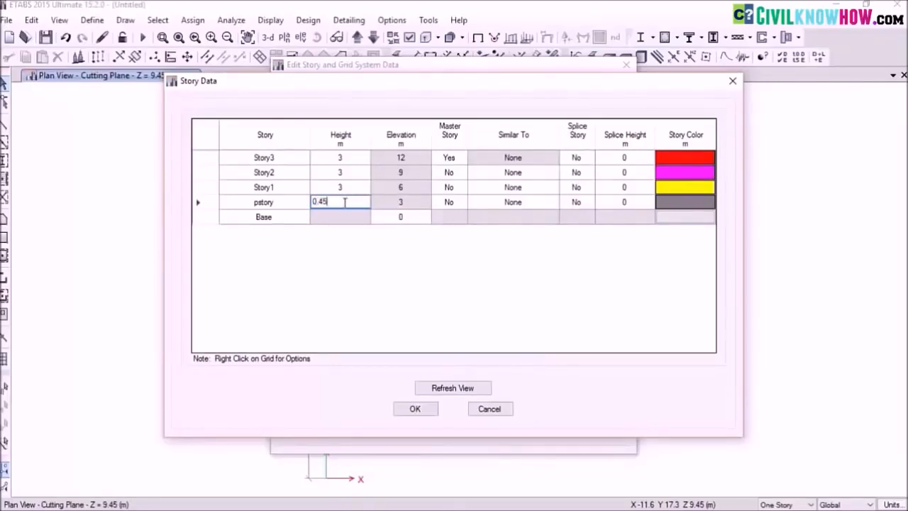
{"action": "key", "text": "Return"}
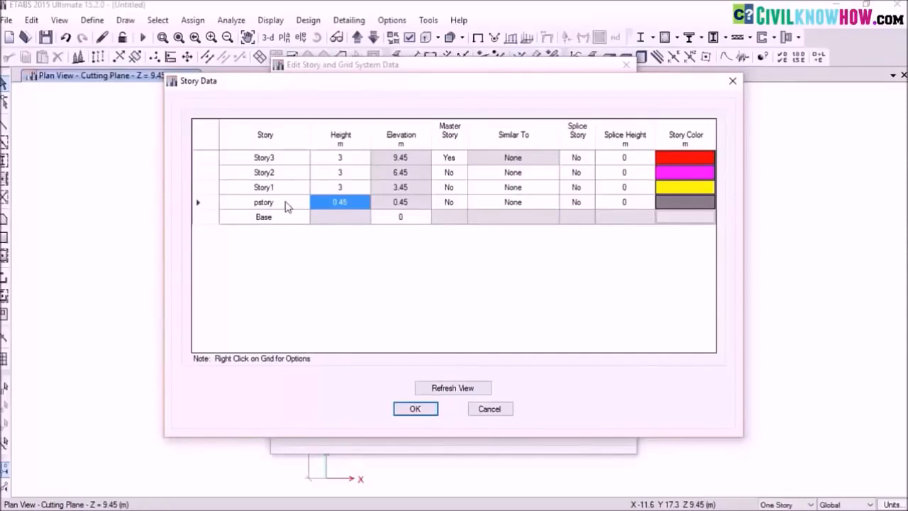
{"action": "left_click", "coordinate": [451, 204]}
{"action": "left_click", "coordinate": [461, 203]}
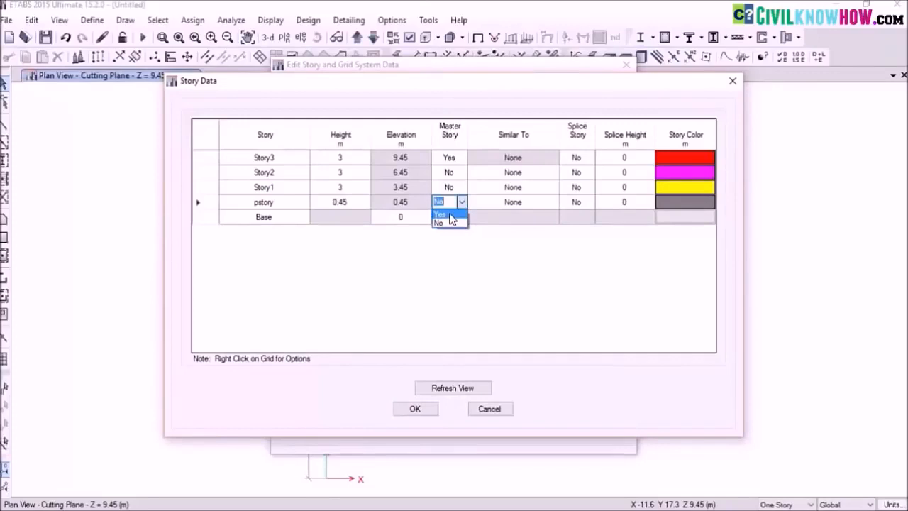
{"action": "left_click", "coordinate": [450, 213]}
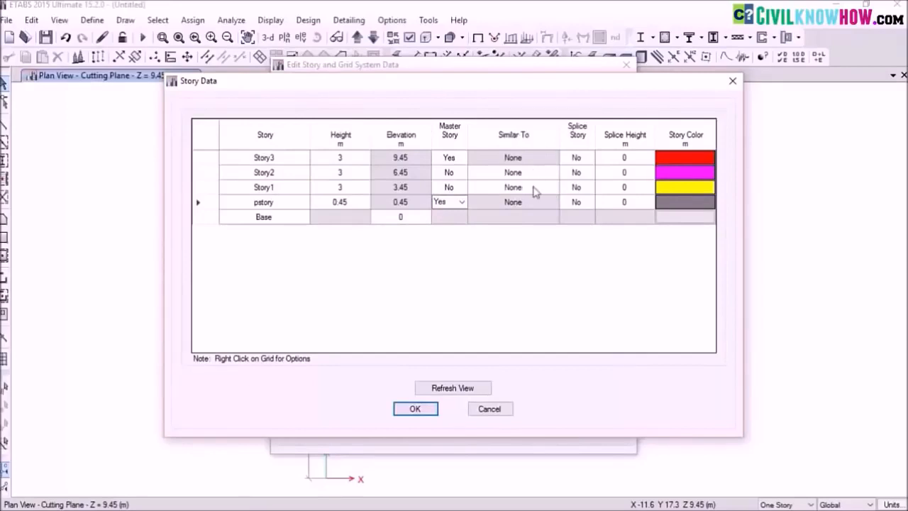
Make Story1 and Story2 similar to pstory in the story data.
{"action": "left_click", "coordinate": [535, 188]}
{"action": "left_click", "coordinate": [553, 186]}
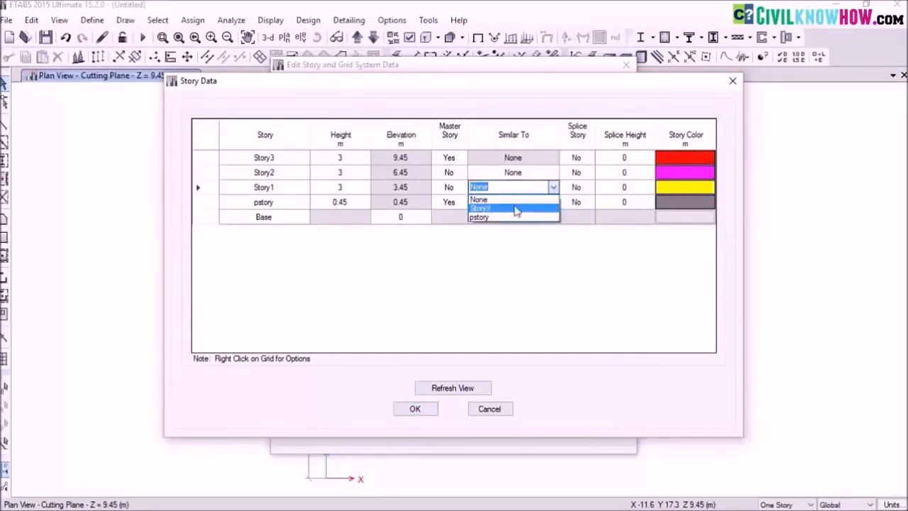
{"action": "left_click", "coordinate": [488, 219]}
{"action": "left_click", "coordinate": [528, 172]}
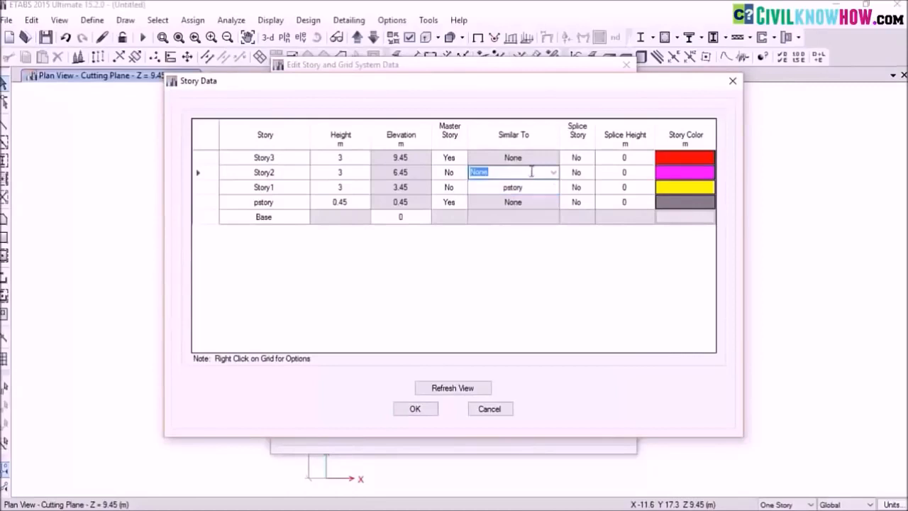
{"action": "left_click", "coordinate": [553, 172]}
{"action": "left_click", "coordinate": [497, 204]}
Set Story3 as a non-master story similar to pstory, and accept the story and grid system data.
{"action": "left_click", "coordinate": [449, 160]}
{"action": "left_click", "coordinate": [461, 157]}
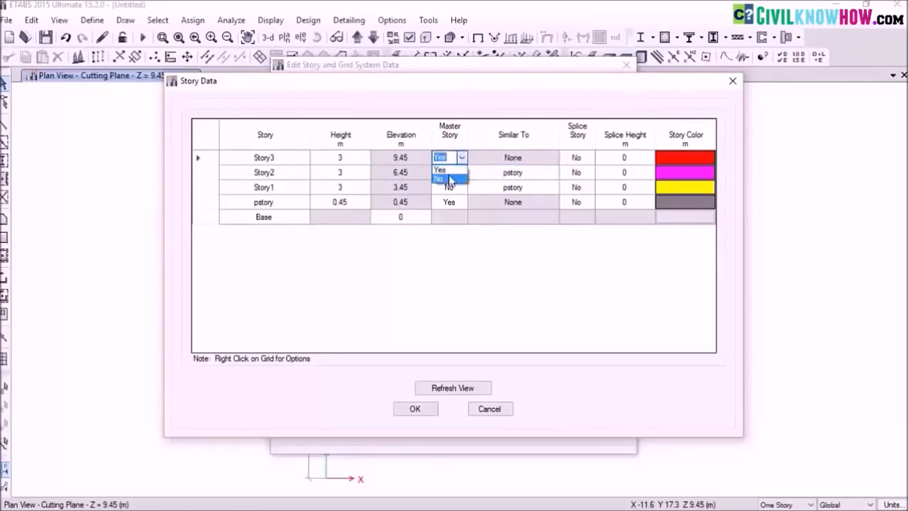
{"action": "left_click", "coordinate": [449, 179]}
{"action": "left_click", "coordinate": [512, 158]}
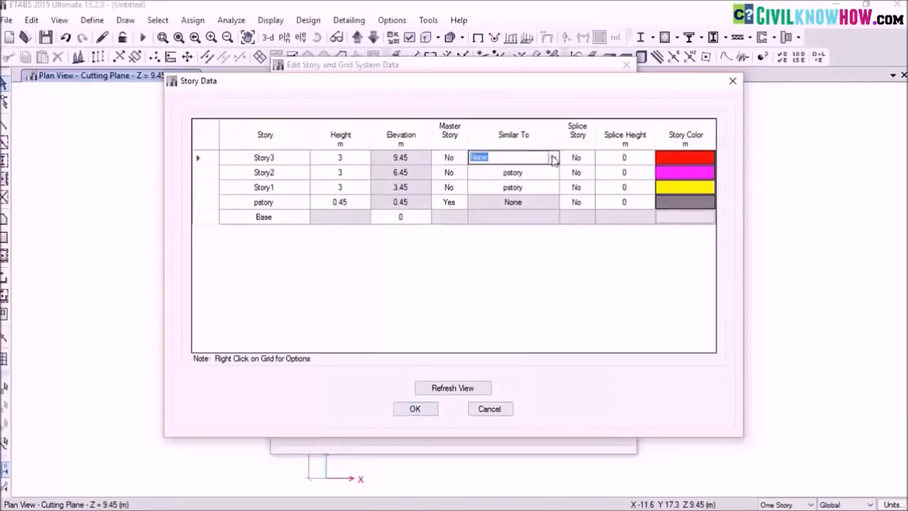
{"action": "left_click", "coordinate": [554, 158]}
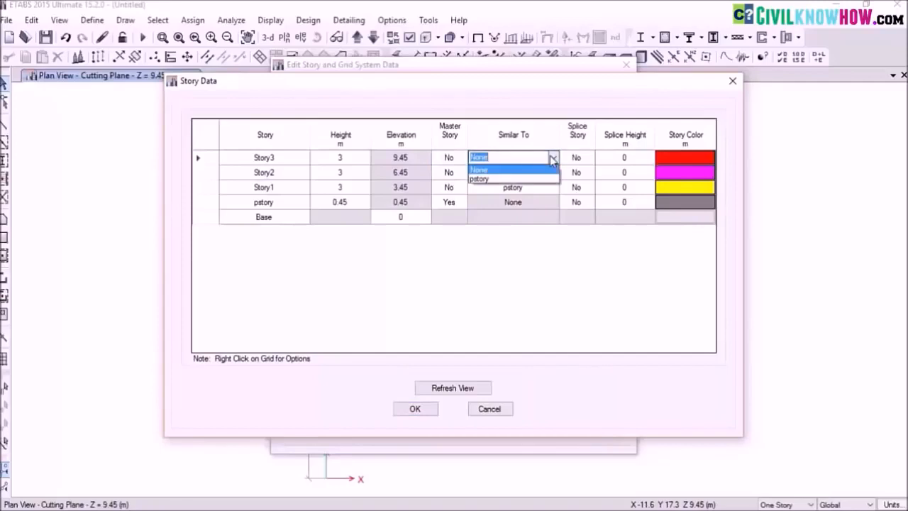
{"action": "left_click", "coordinate": [509, 179]}
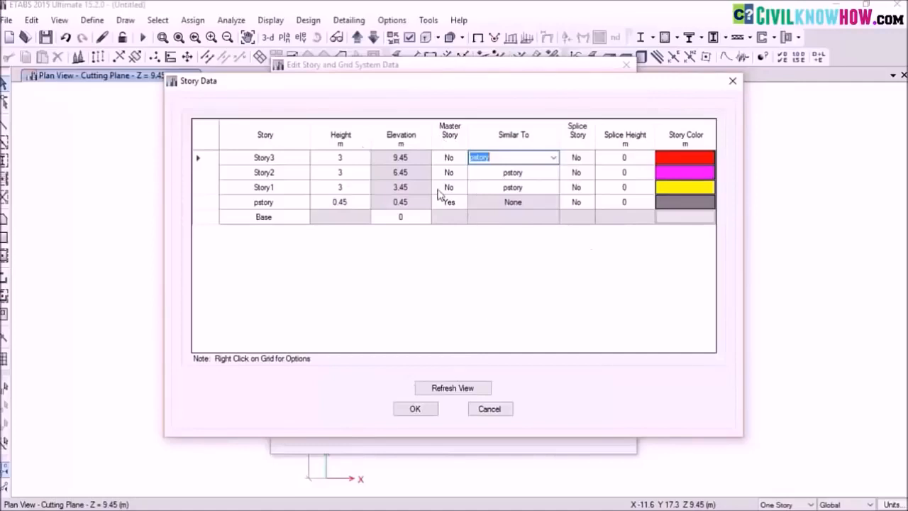
{"action": "left_click", "coordinate": [417, 410]}
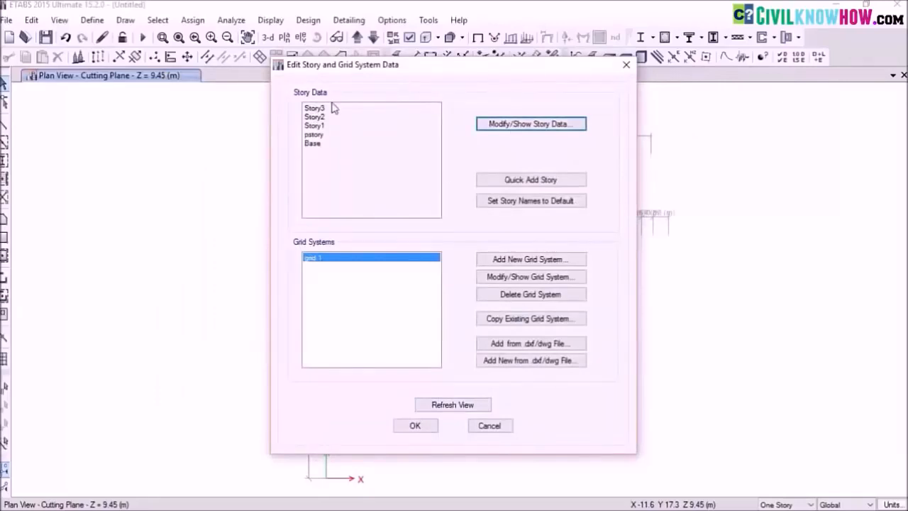
{"action": "left_click", "coordinate": [428, 429]}
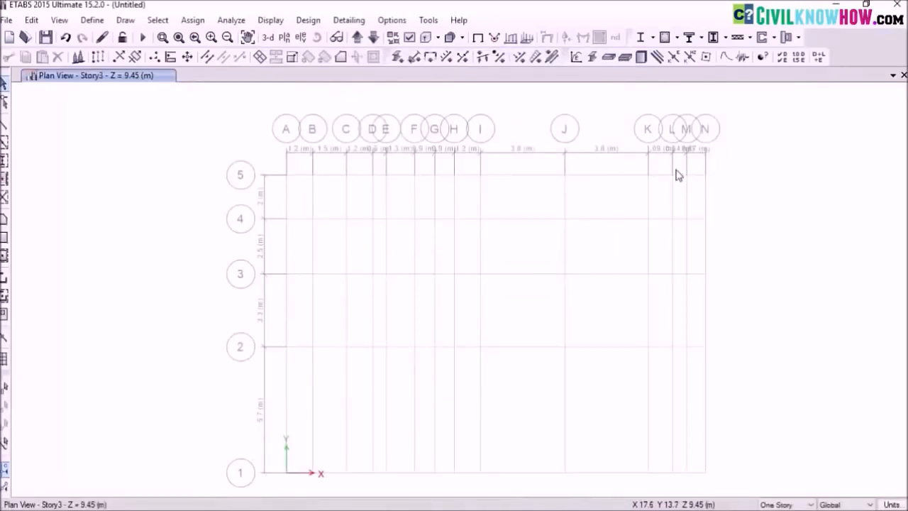
Switch to the 3-D view and add an Indian standard concrete material of grade M25, named M25.
{"action": "left_click", "coordinate": [268, 37]}
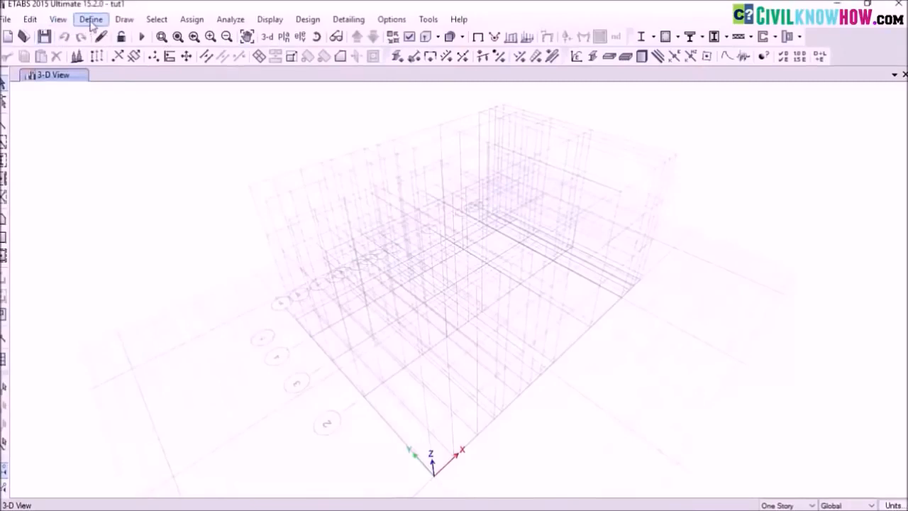
{"action": "left_click", "coordinate": [91, 20]}
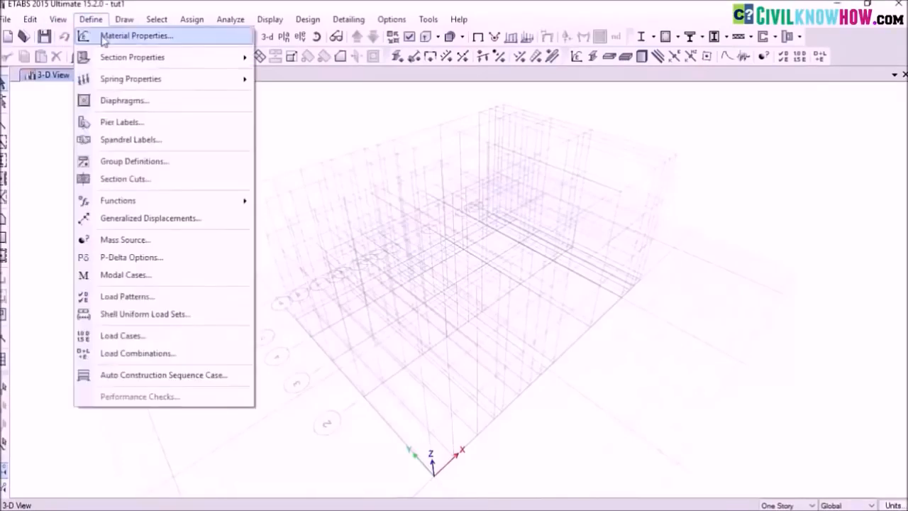
{"action": "left_click", "coordinate": [117, 39]}
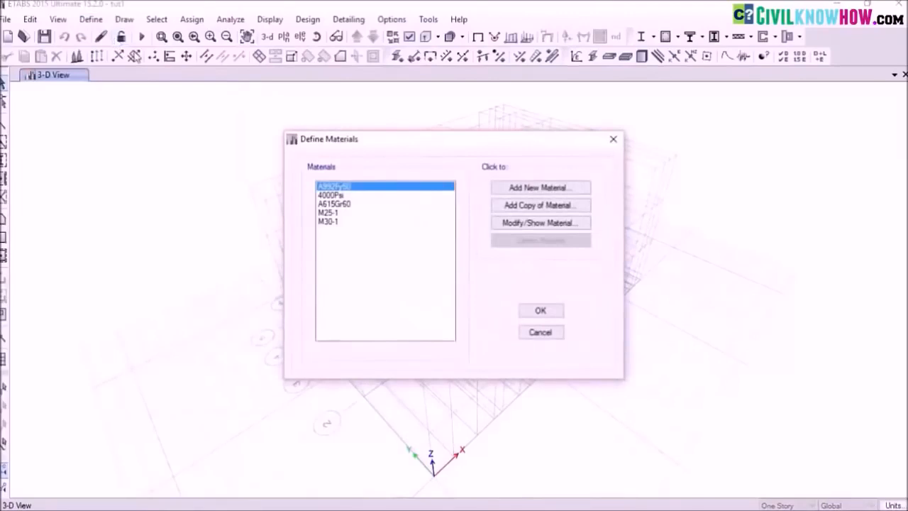
{"action": "left_click", "coordinate": [537, 190]}
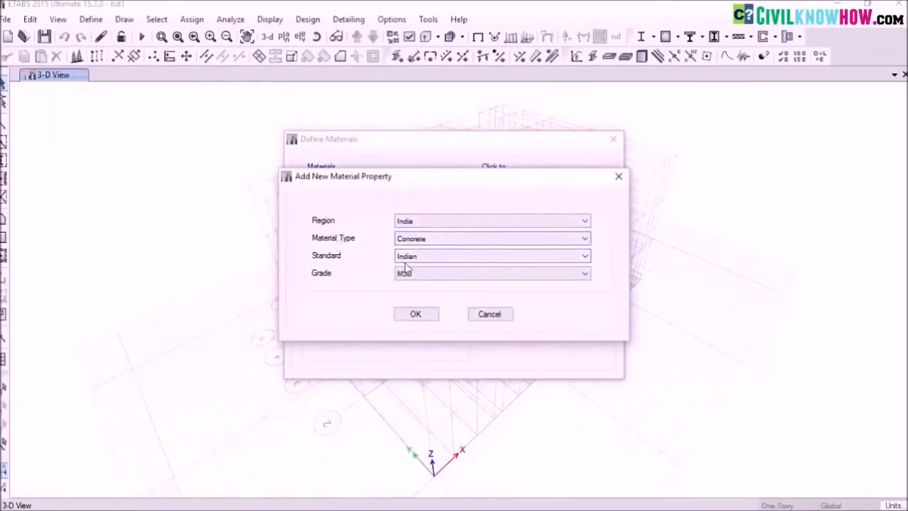
{"action": "left_click", "coordinate": [584, 276]}
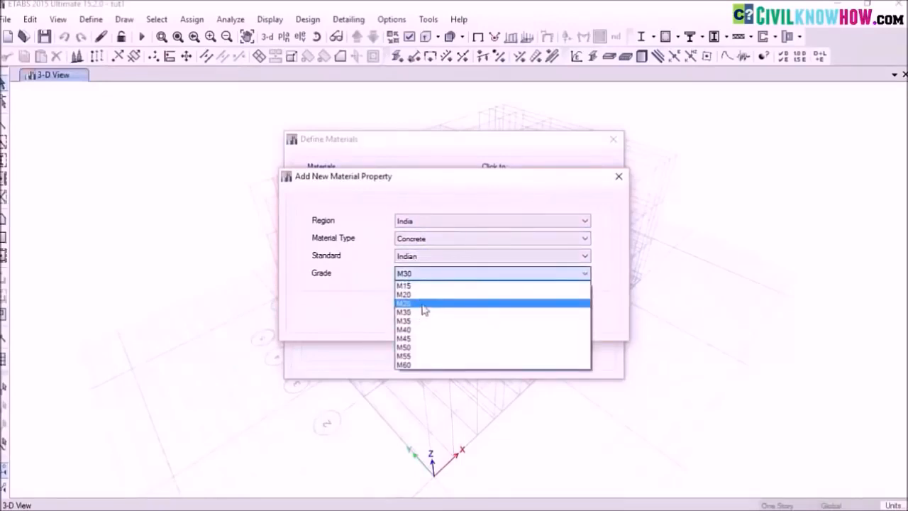
{"action": "left_click", "coordinate": [421, 303]}
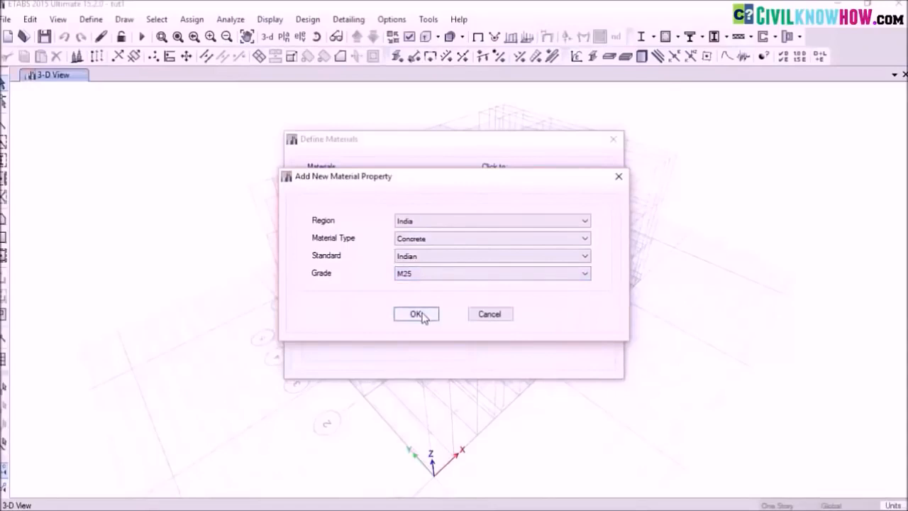
{"action": "left_click", "coordinate": [419, 314]}
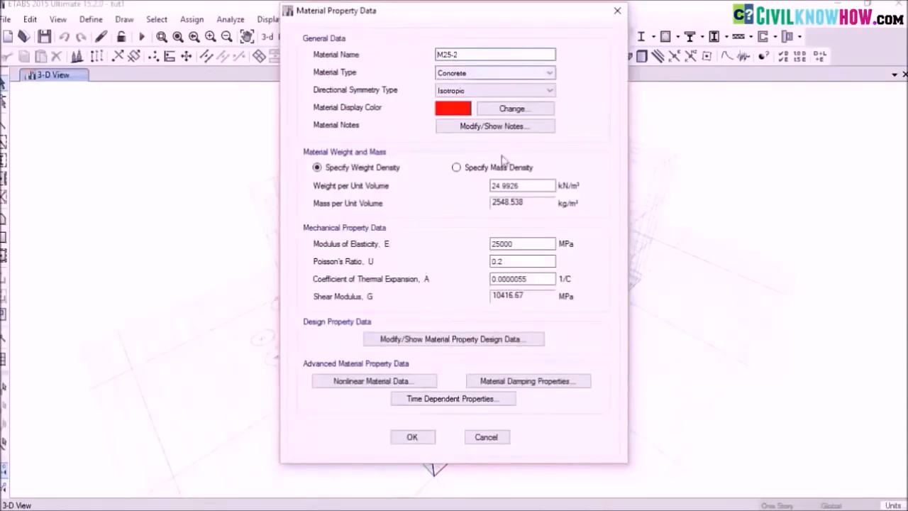
{"action": "left_click", "coordinate": [469, 55]}
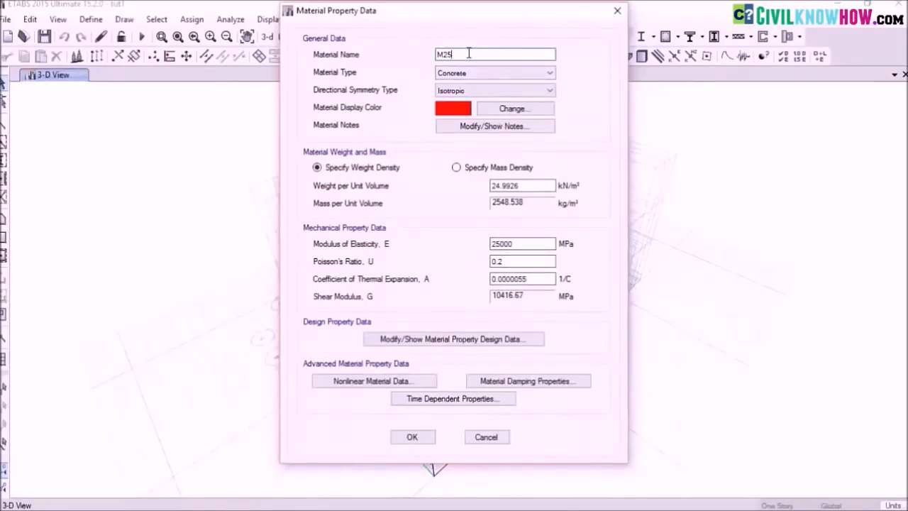
{"action": "left_click", "coordinate": [417, 438]}
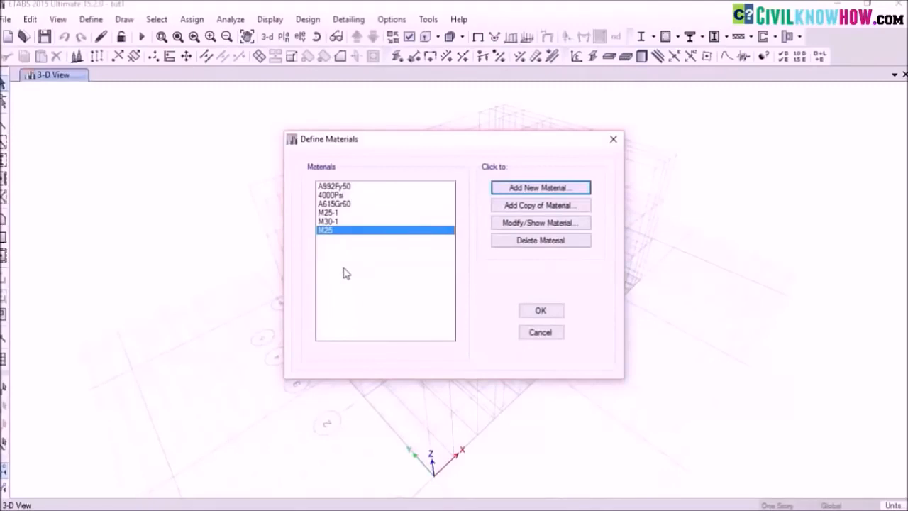
Add an Indian standard concrete material of grade M30 with its default name, and accept the material definitions.
{"action": "left_click", "coordinate": [542, 188]}
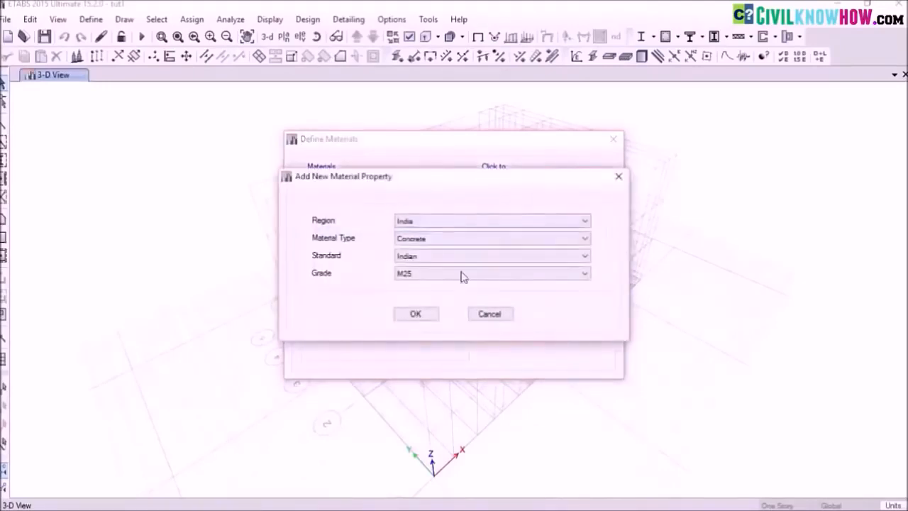
{"action": "left_click", "coordinate": [585, 275]}
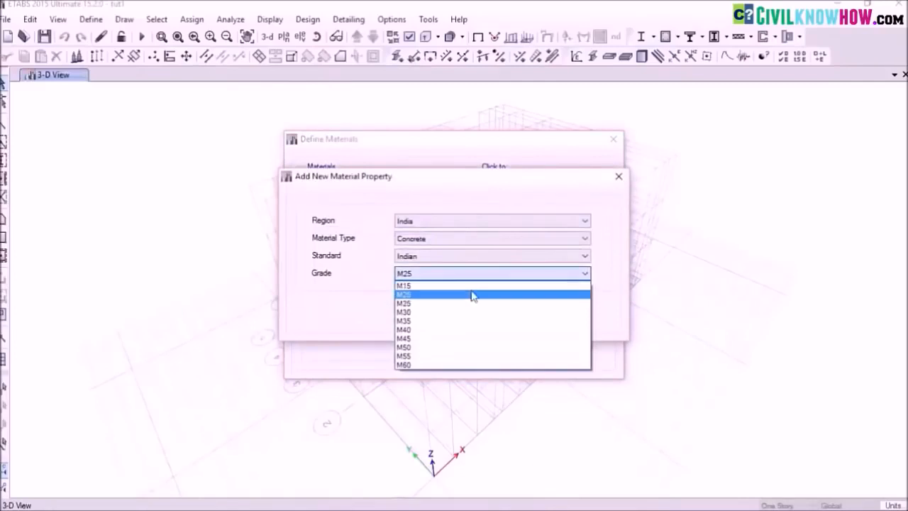
{"action": "left_click", "coordinate": [421, 314]}
{"action": "left_click", "coordinate": [419, 317]}
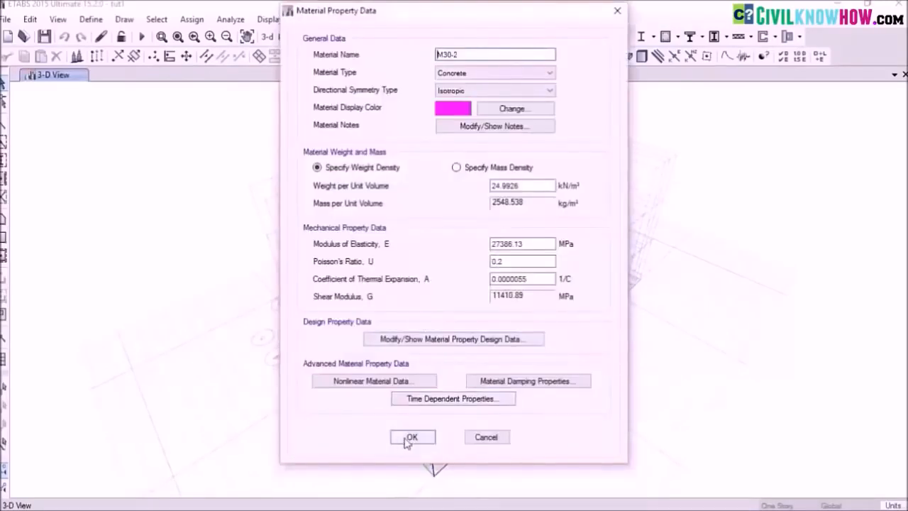
{"action": "left_click", "coordinate": [412, 438]}
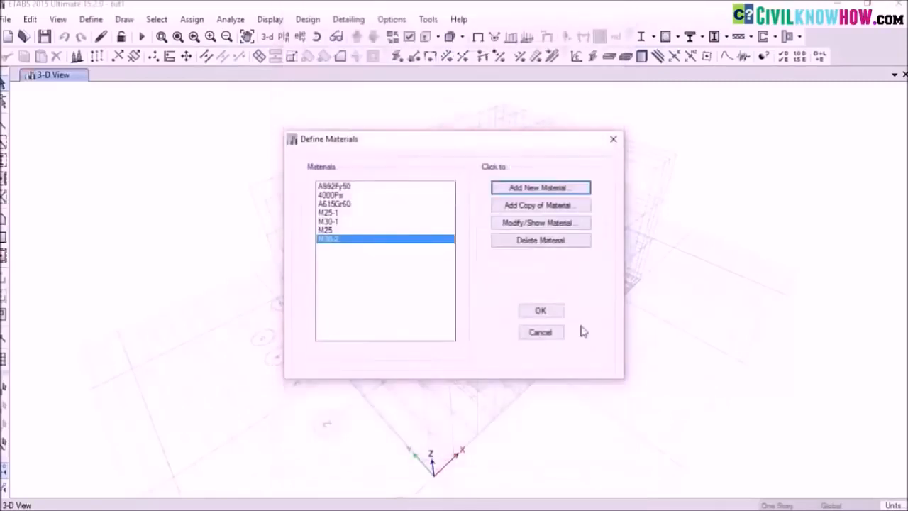
{"action": "left_click", "coordinate": [540, 311]}
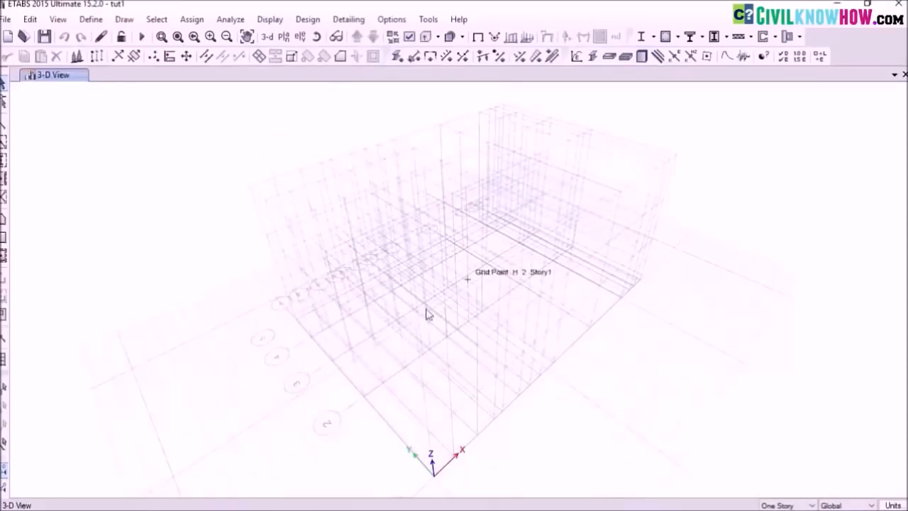
Display the plan view of the pstory level.
{"action": "left_click", "coordinate": [284, 36]}
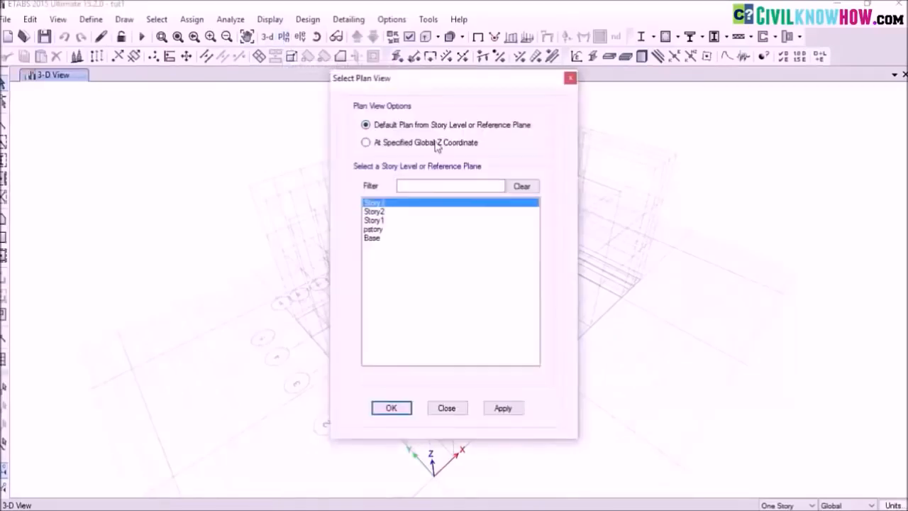
{"action": "left_click", "coordinate": [374, 229]}
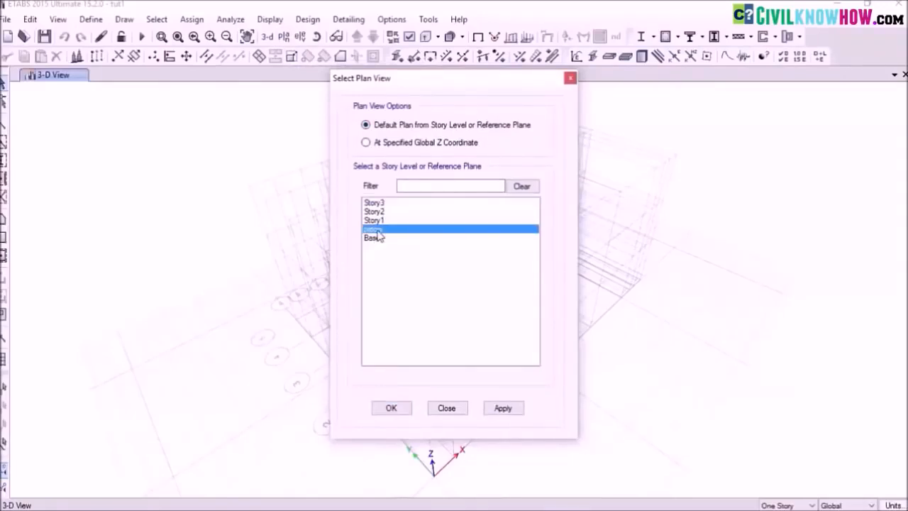
{"action": "left_click", "coordinate": [391, 407]}
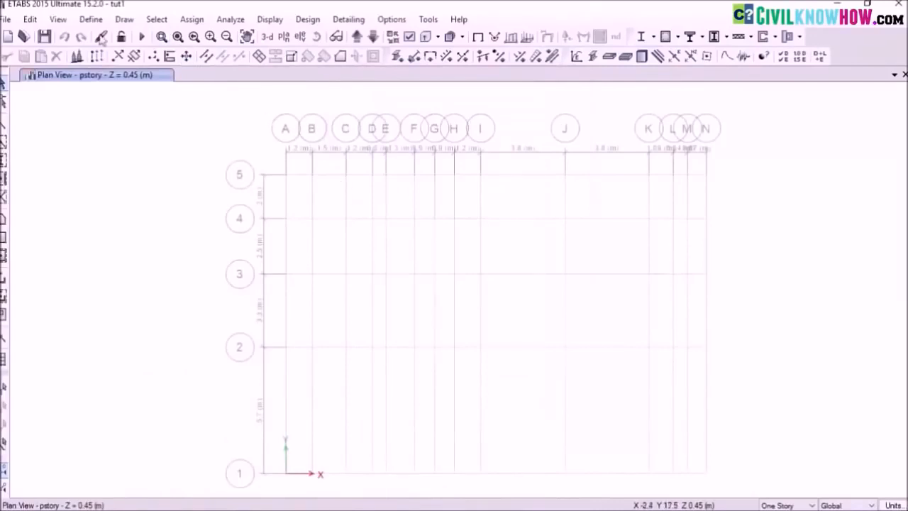
Add a concrete rectangular frame section named B240x500 with material M25.
{"action": "left_click", "coordinate": [92, 20]}
{"action": "mouse_move", "coordinate": [148, 62]}
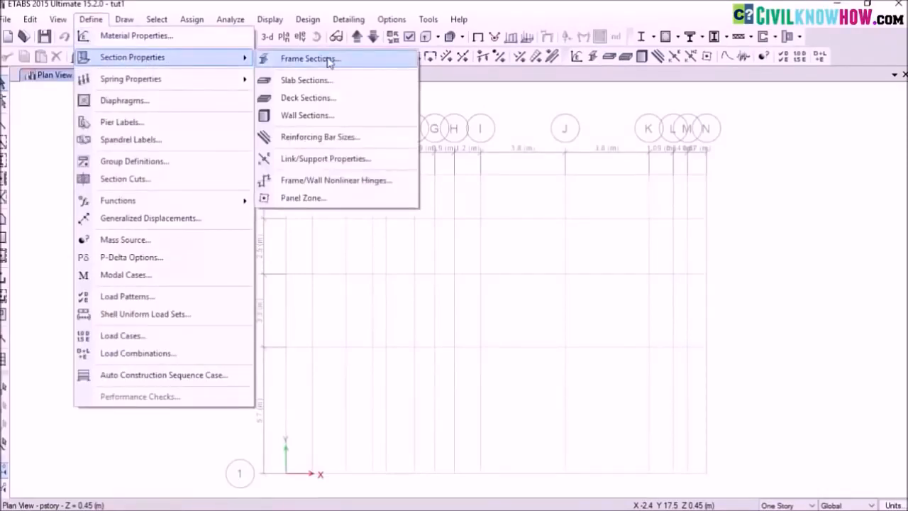
{"action": "left_click", "coordinate": [329, 60]}
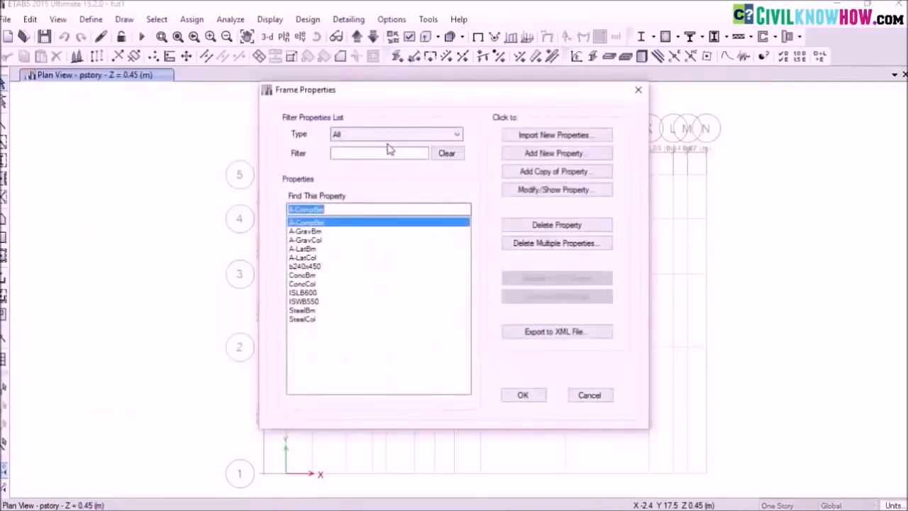
{"action": "left_click", "coordinate": [542, 155]}
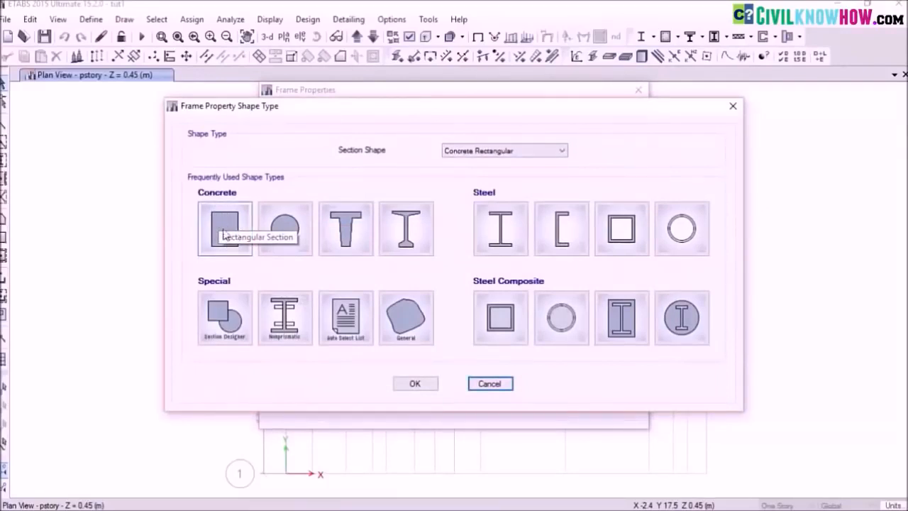
{"action": "left_click", "coordinate": [226, 229]}
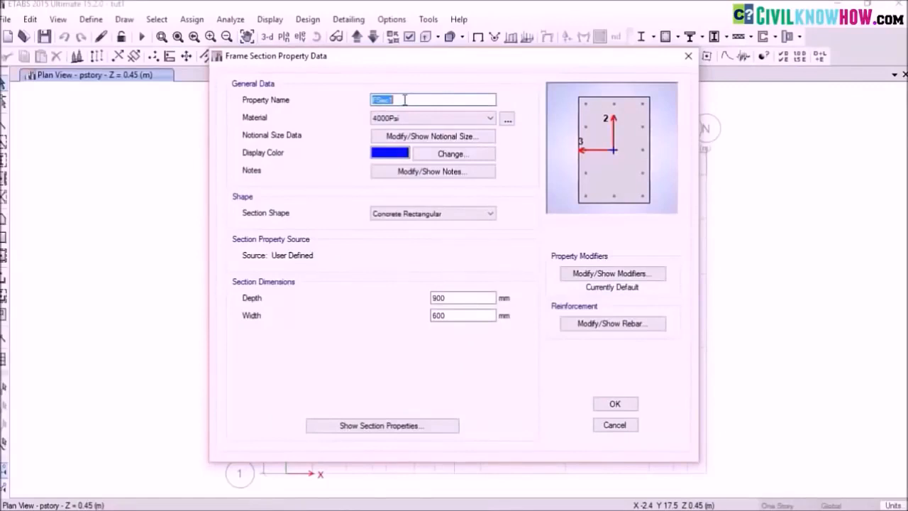
{"action": "left_click_drag", "start_coordinate": [405, 100], "coordinate": [316, 95]}
{"action": "type", "text": "B240x500"}
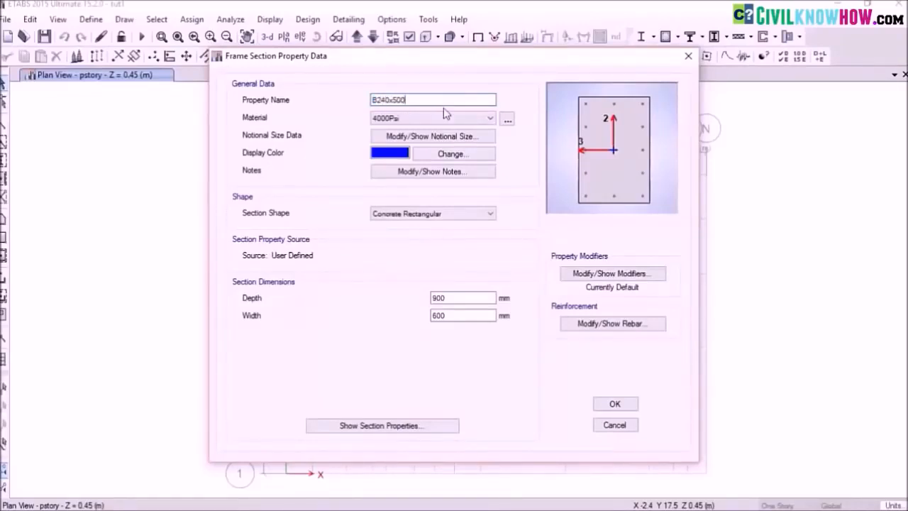
{"action": "left_click", "coordinate": [491, 118]}
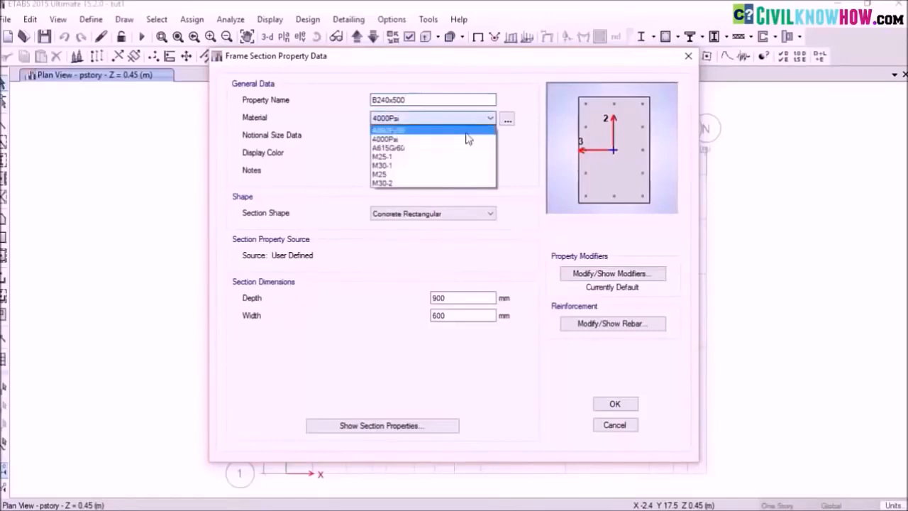
{"action": "left_click", "coordinate": [403, 175]}
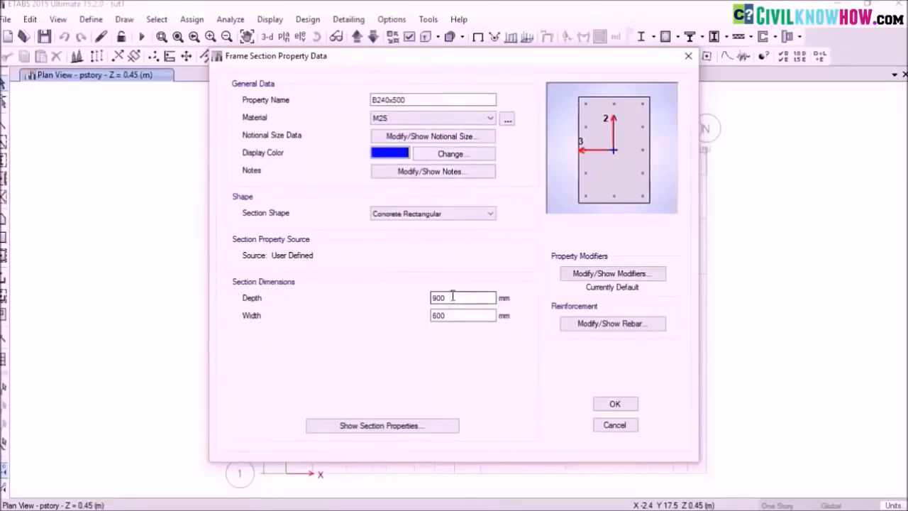
Set the B240x500 section's depth to 450 mm and width to 240 mm.
{"action": "left_click_drag", "start_coordinate": [448, 297], "coordinate": [414, 299]}
{"action": "type", "text": "450"}
{"action": "left_click_drag", "start_coordinate": [450, 315], "coordinate": [416, 324]}
{"action": "type", "text": "2"}
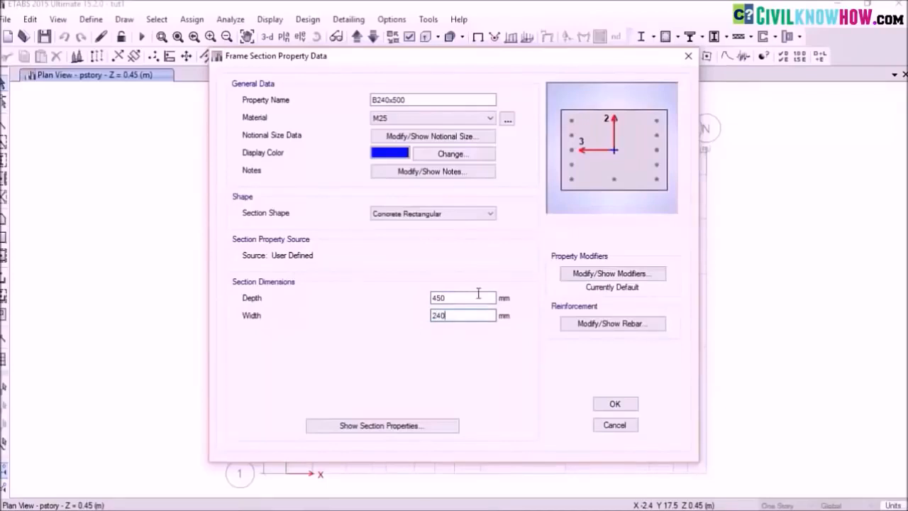
Set the section's stiffness modifiers to 0.01 for the torsional constant and 0.35 for the moments of inertia about the 2 and 3 axes.
{"action": "left_click", "coordinate": [609, 274]}
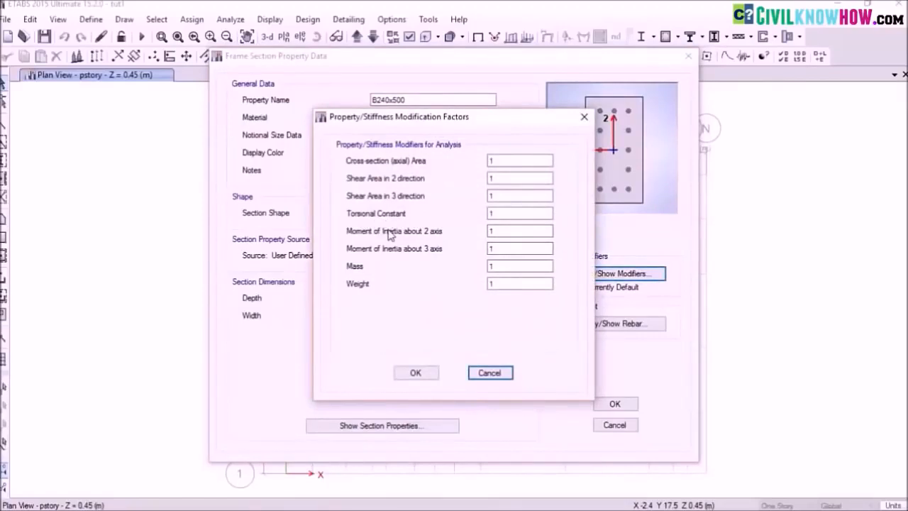
{"action": "left_click", "coordinate": [501, 212]}
{"action": "double_click", "coordinate": [501, 212]}
{"action": "type", "text": "0"}
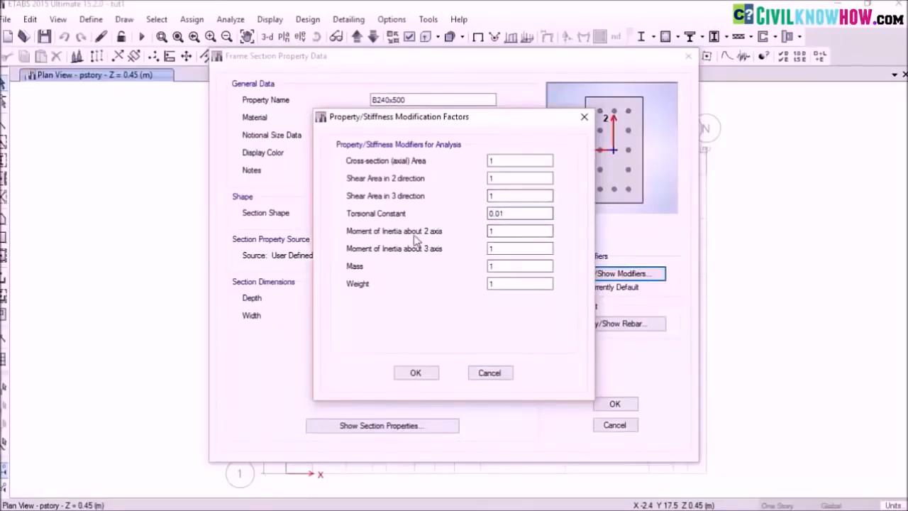
{"action": "left_click", "coordinate": [495, 231]}
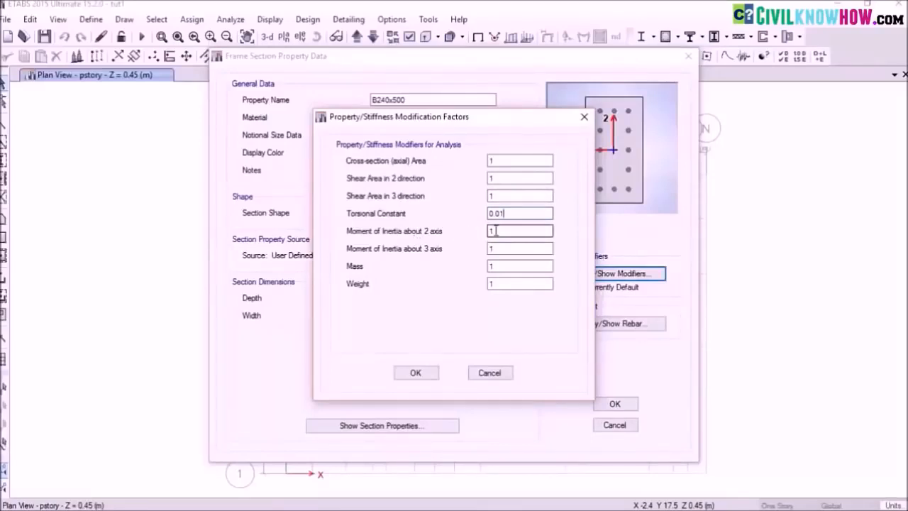
{"action": "left_click_drag", "start_coordinate": [495, 230], "coordinate": [488, 231]}
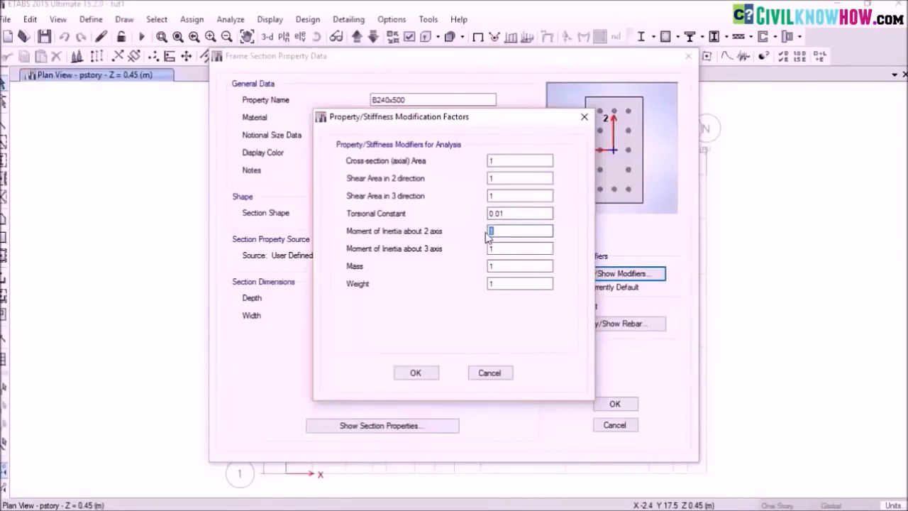
{"action": "type", "text": "0.35"}
{"action": "left_click", "coordinate": [496, 248]}
{"action": "left_click_drag", "start_coordinate": [496, 248], "coordinate": [487, 249]}
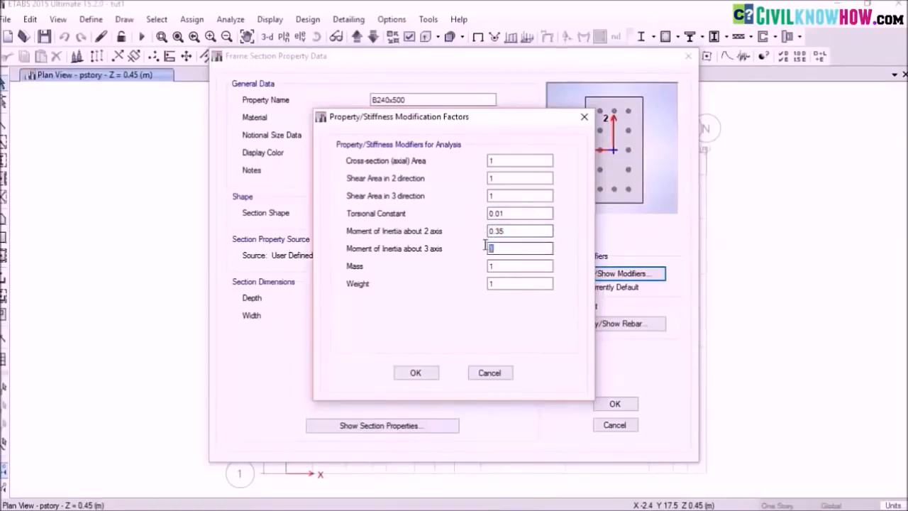
{"action": "type", "text": "0.35"}
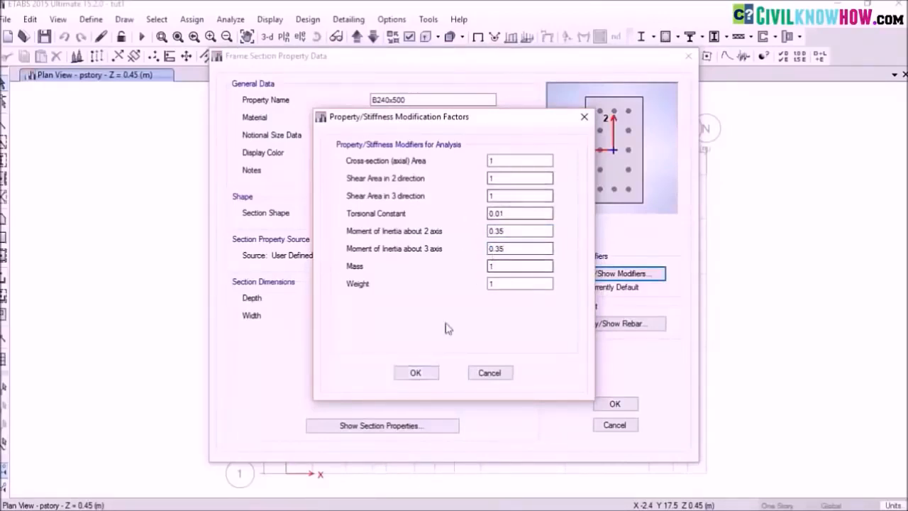
{"action": "left_click", "coordinate": [417, 373]}
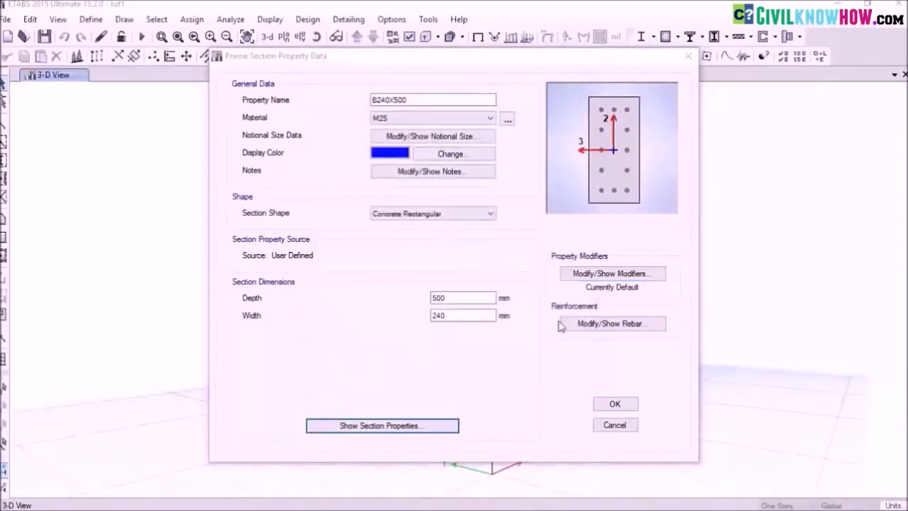
Set the section's reinforcement design type to M3 Design Only (Beam), keeping the default covers.
{"action": "left_click", "coordinate": [608, 326]}
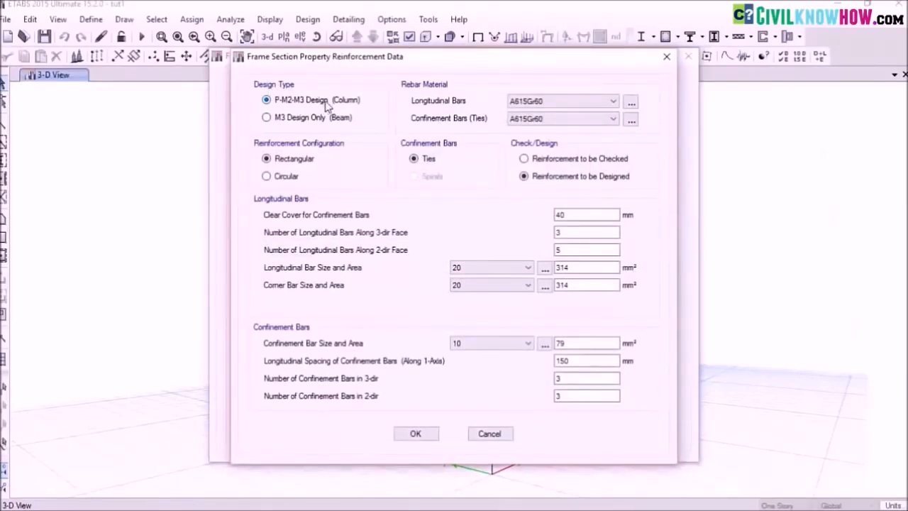
{"action": "left_click", "coordinate": [267, 118]}
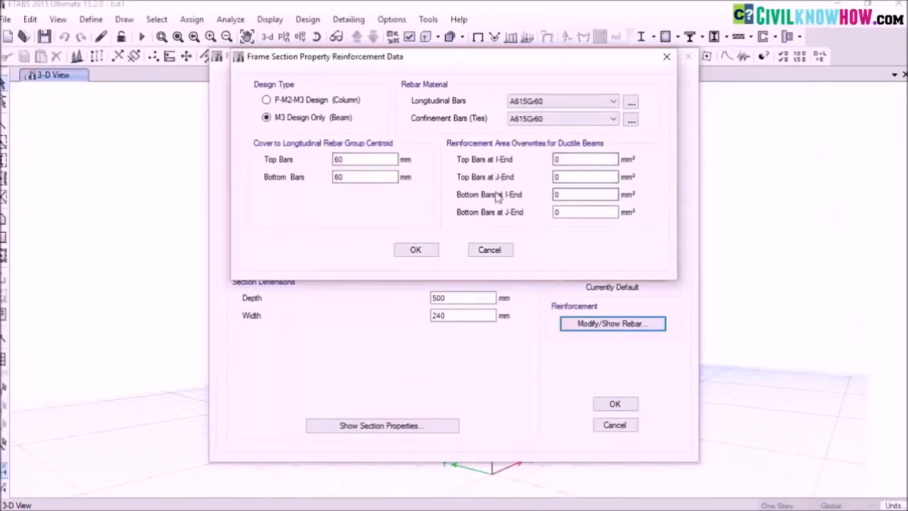
{"action": "left_click", "coordinate": [416, 250]}
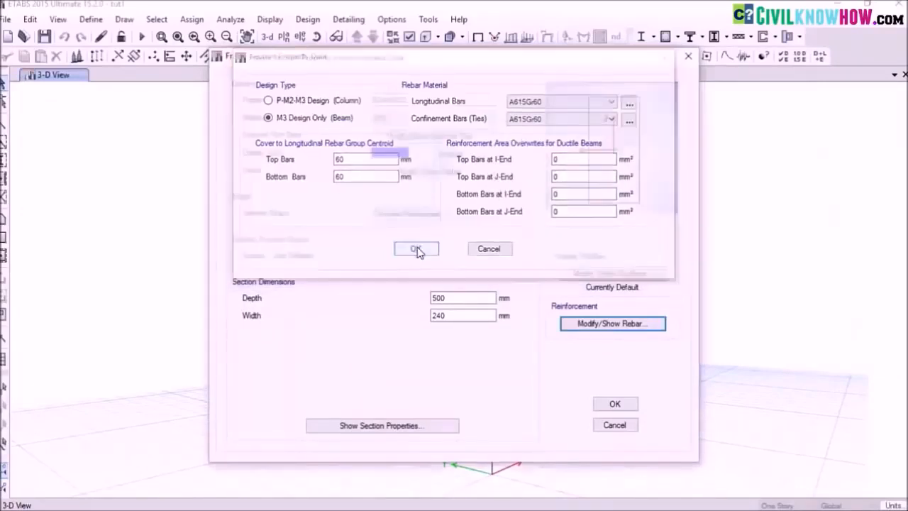
Examine the B240x500 section's computed properties, and accept the section and the frame property definitions.
{"action": "left_click", "coordinate": [376, 432]}
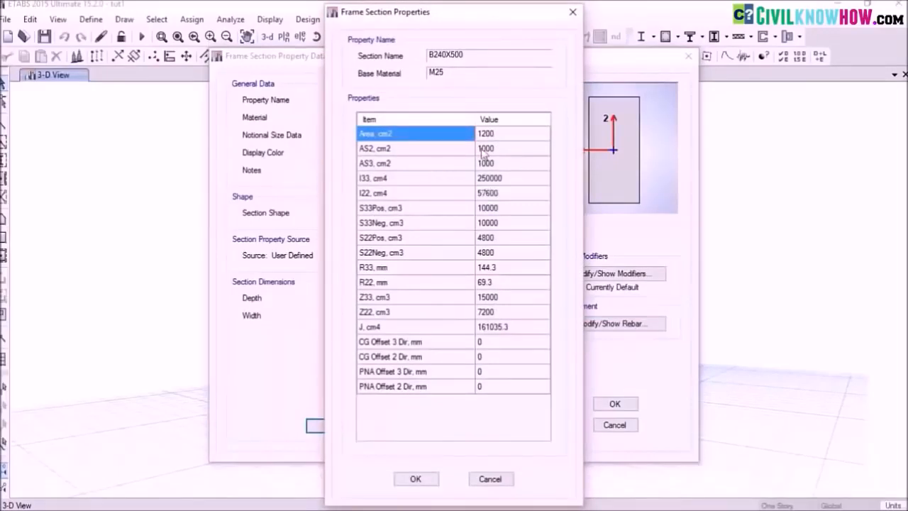
{"action": "left_click", "coordinate": [417, 480]}
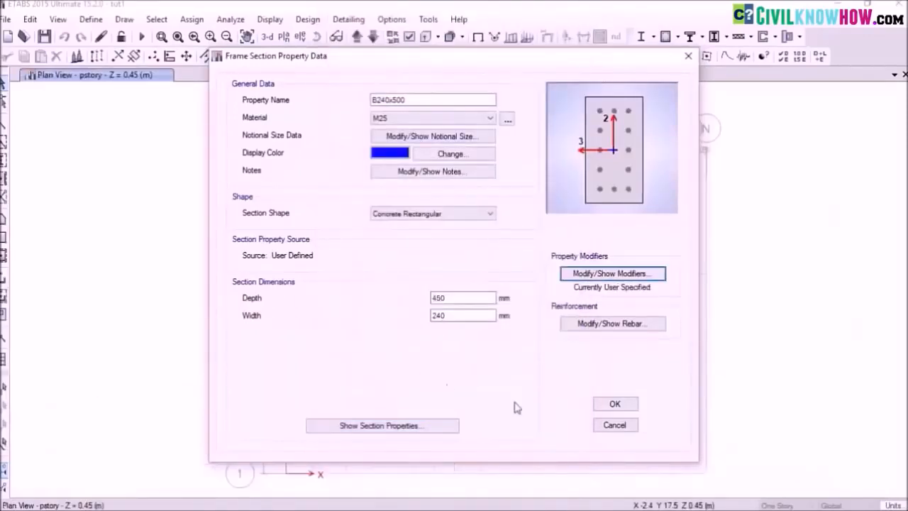
{"action": "left_click", "coordinate": [614, 403]}
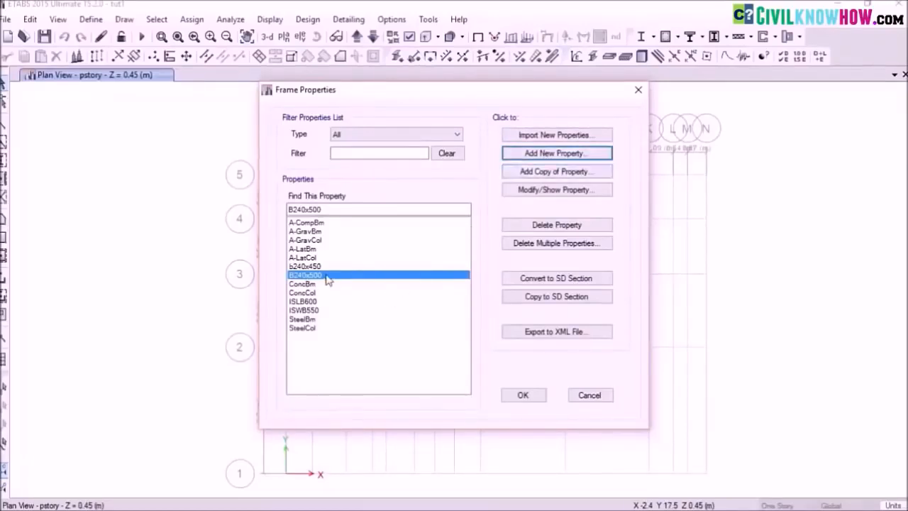
{"action": "left_click", "coordinate": [523, 395]}
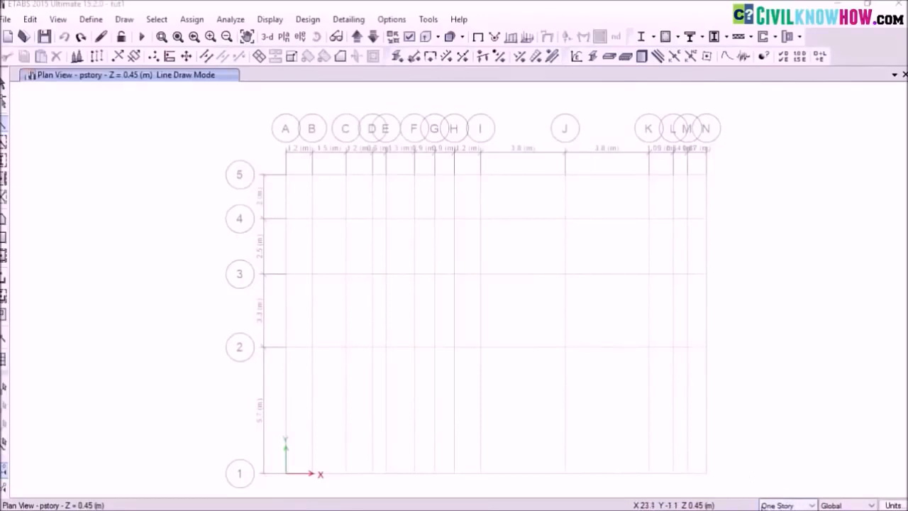
Set the drawing scope to Similar Stories and leave the line drawing mode.
{"action": "left_click", "coordinate": [813, 505]}
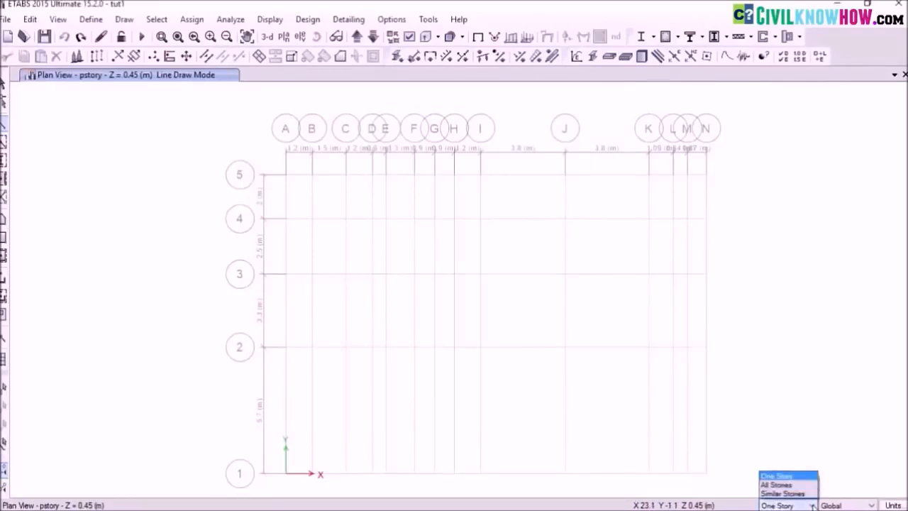
{"action": "left_click", "coordinate": [800, 494]}
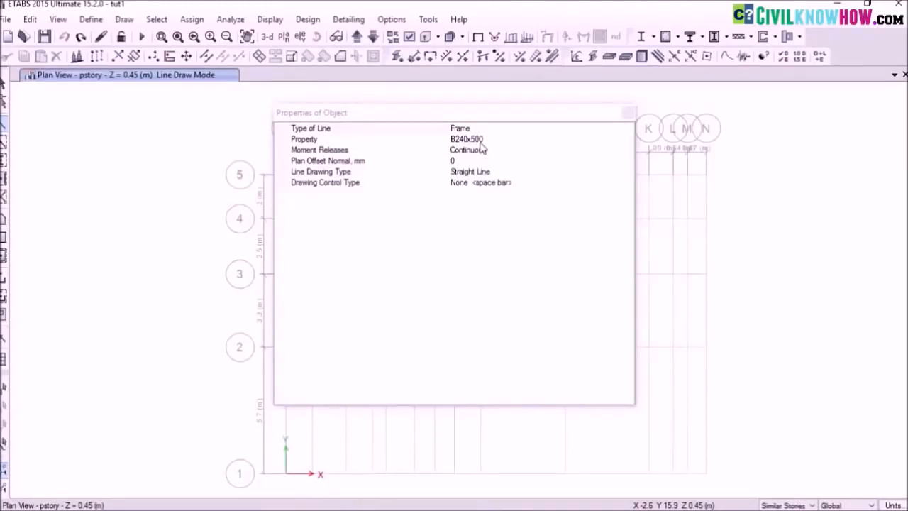
{"action": "left_click", "coordinate": [627, 113]}
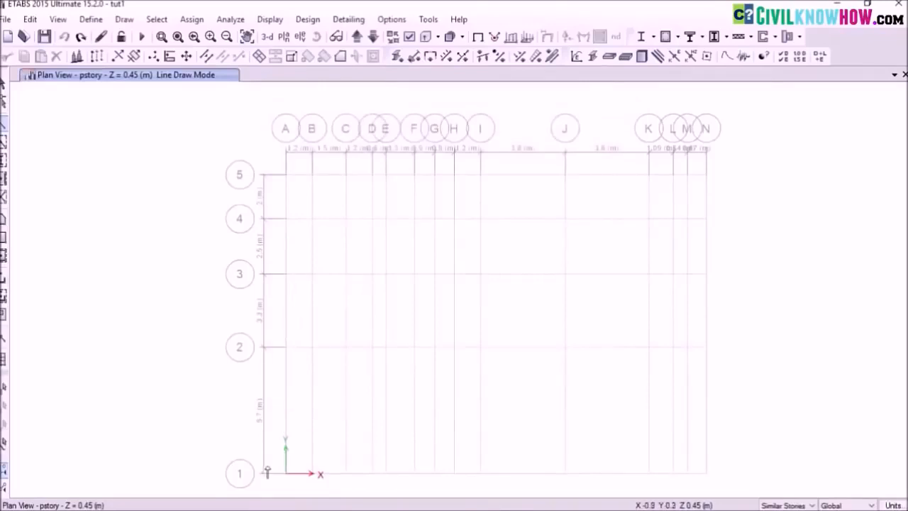
{"action": "key", "text": "Escape"}
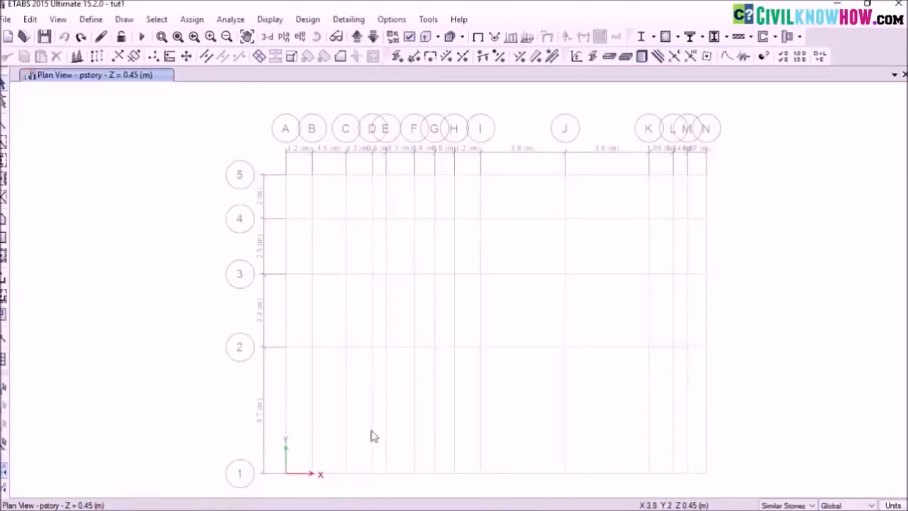
Draw perimeter beams on pstory with section B240x500 through grid points A-1, K-1, N-5, B-5, B-4 and A-4.
{"action": "left_click", "coordinate": [2, 124]}
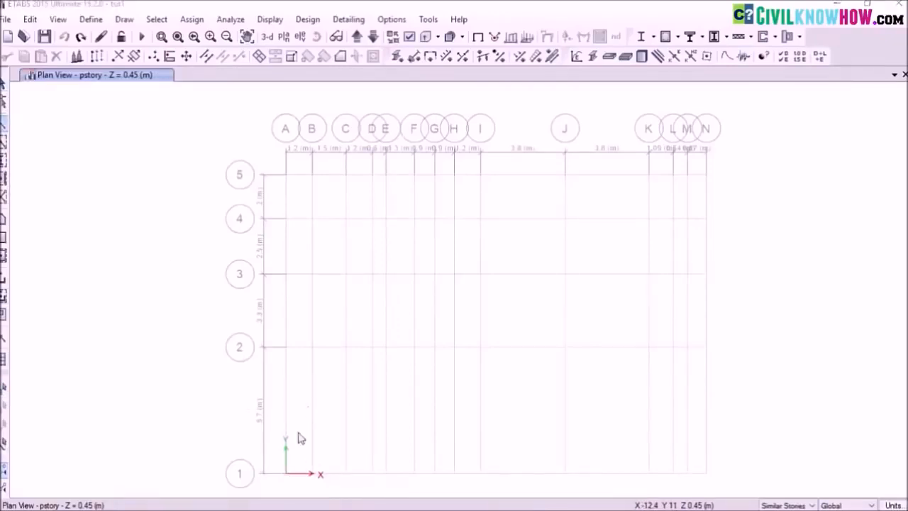
{"action": "left_click", "coordinate": [629, 113]}
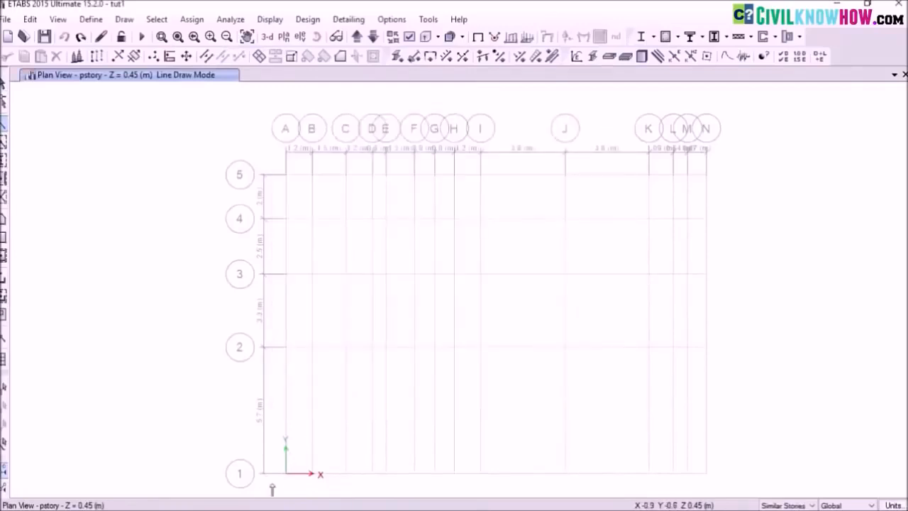
{"action": "left_click", "coordinate": [291, 474]}
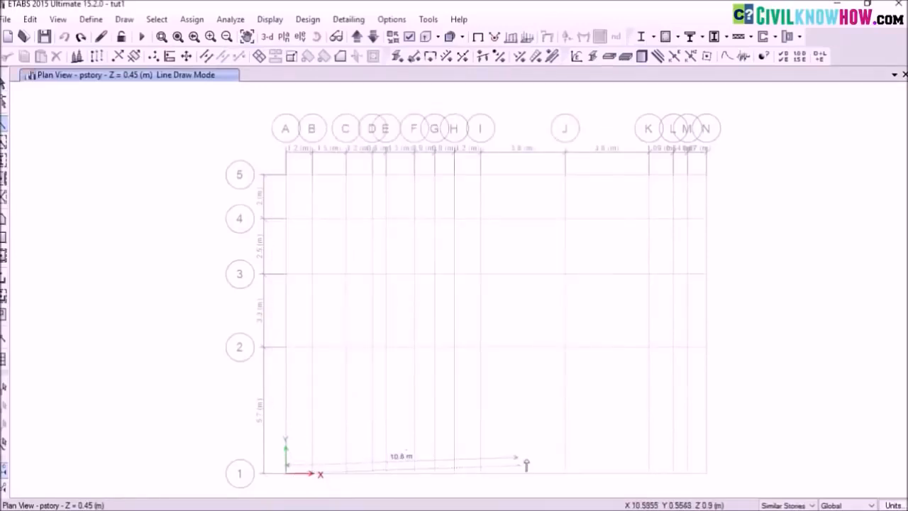
{"action": "left_click", "coordinate": [649, 472]}
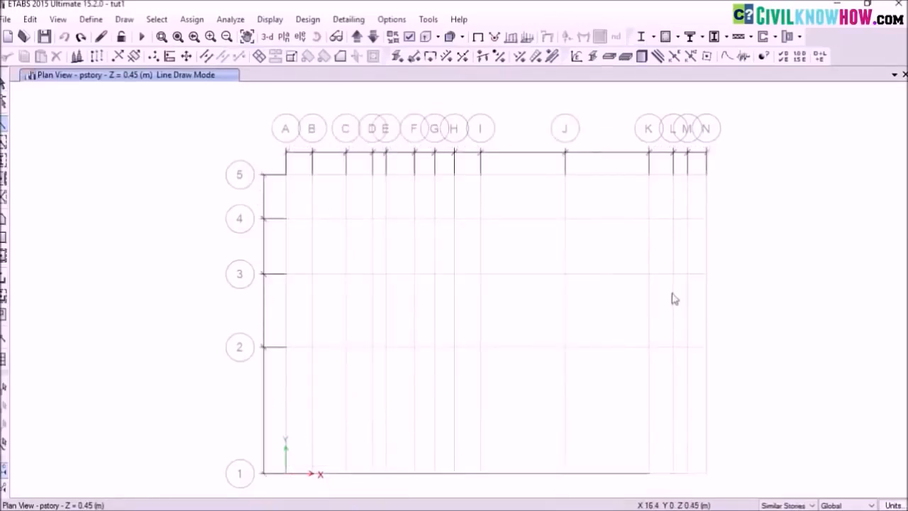
{"action": "left_click", "coordinate": [705, 178]}
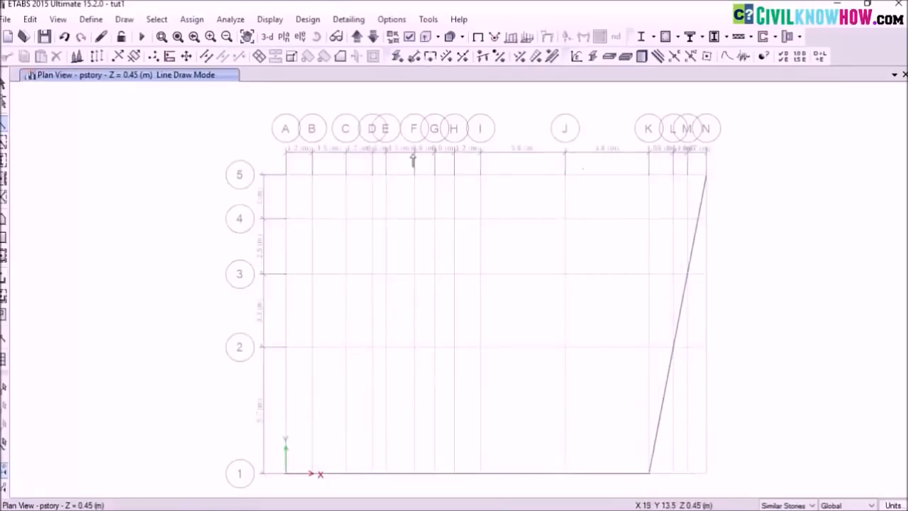
{"action": "left_click", "coordinate": [313, 175]}
{"action": "left_click", "coordinate": [313, 220]}
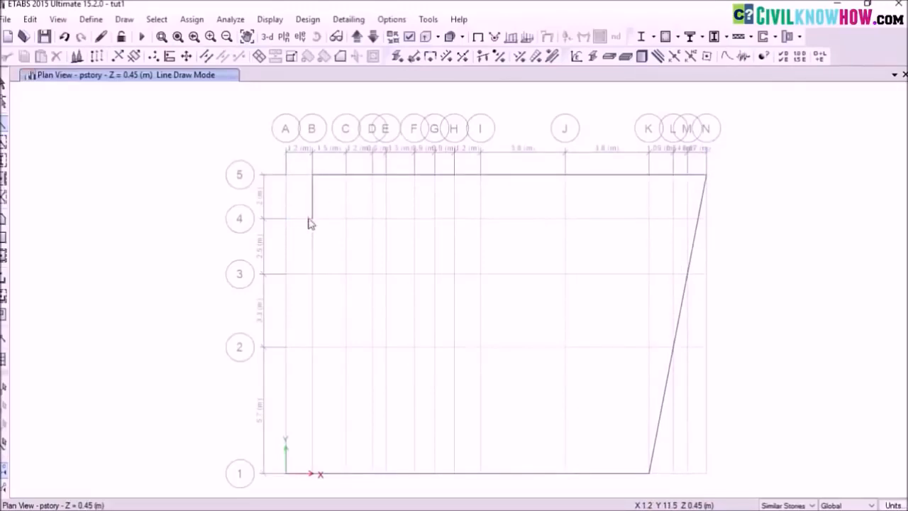
{"action": "left_click", "coordinate": [287, 220]}
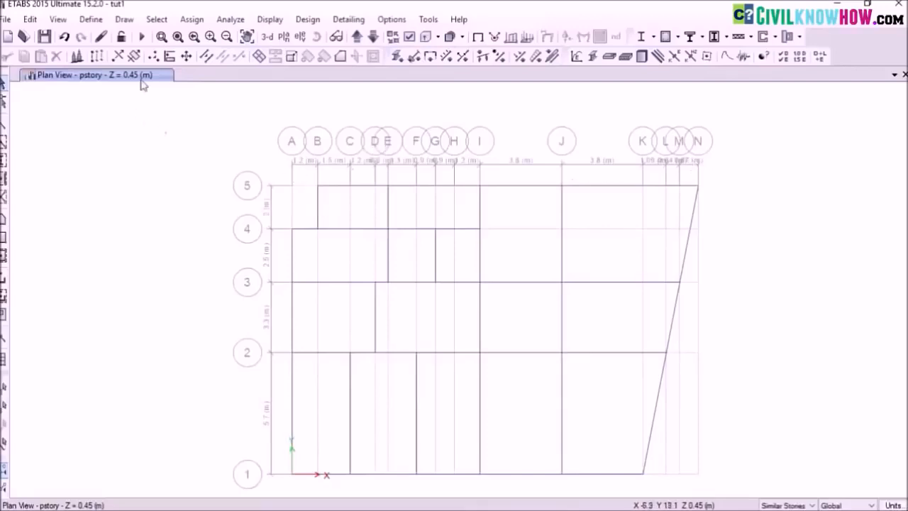
Hide the grid system in the pstory plan view.
{"action": "left_click", "coordinate": [58, 19]}
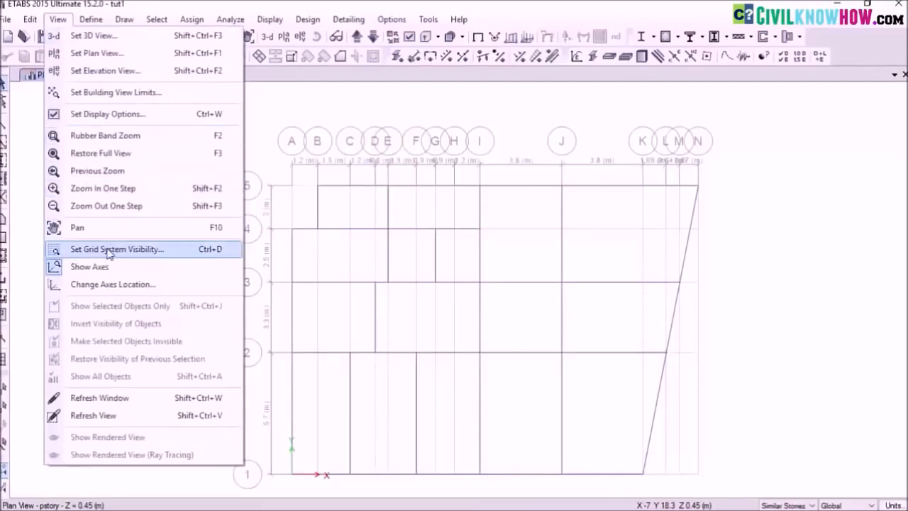
{"action": "left_click", "coordinate": [145, 253]}
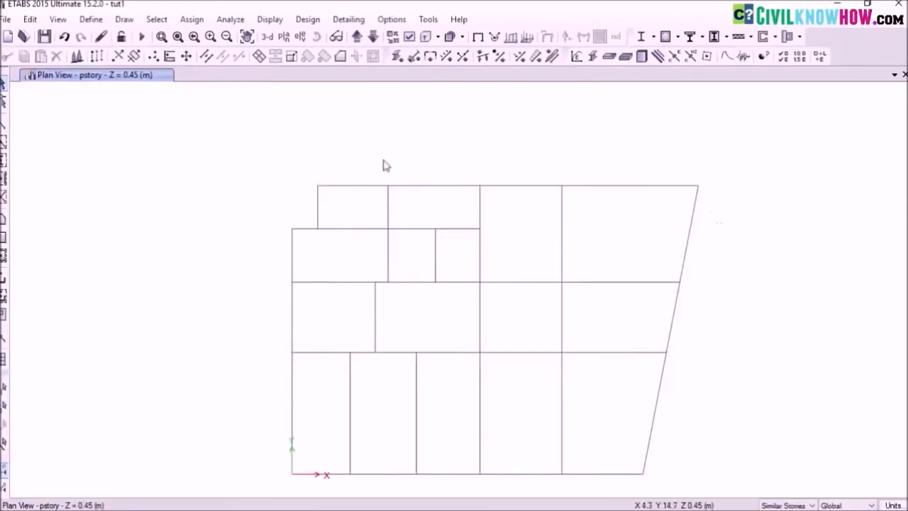
Show the building in 3D and rotate it to examine the beam layout on all stories.
{"action": "left_click", "coordinate": [266, 38]}
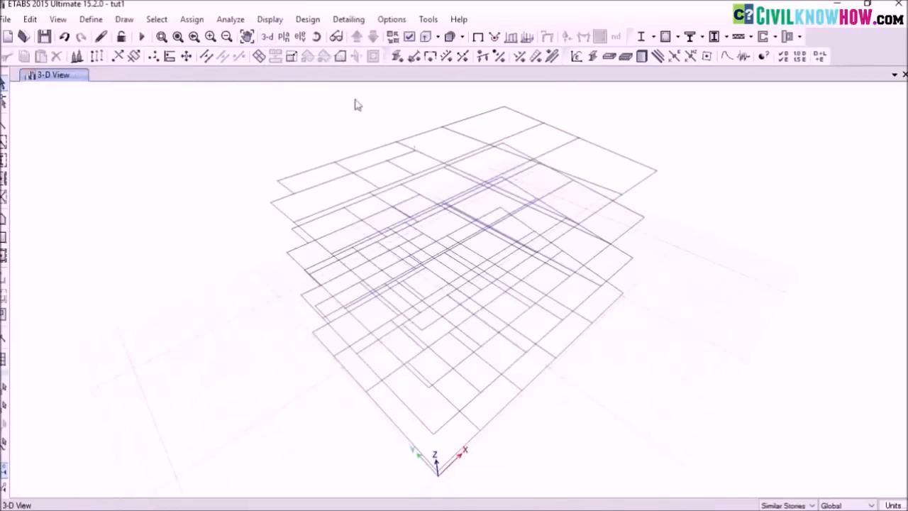
{"action": "left_click", "coordinate": [317, 36]}
{"action": "left_click_drag", "start_coordinate": [371, 401], "coordinate": [388, 280]}
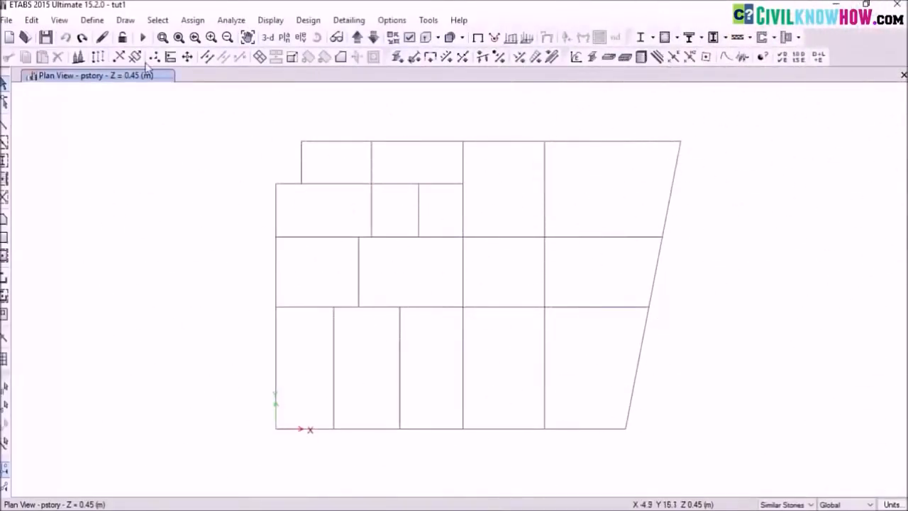
Add a concrete rectangular frame section named C240x400 with material M30.
{"action": "left_click", "coordinate": [90, 20]}
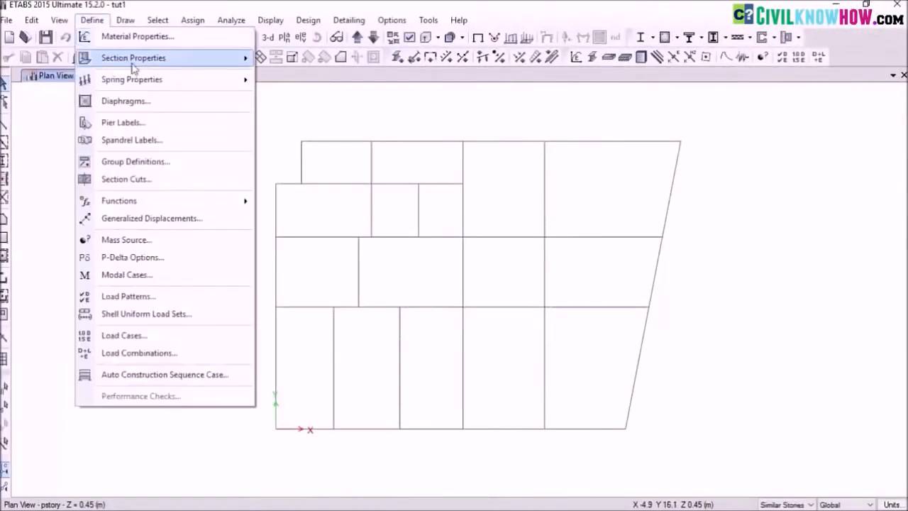
{"action": "mouse_move", "coordinate": [134, 63]}
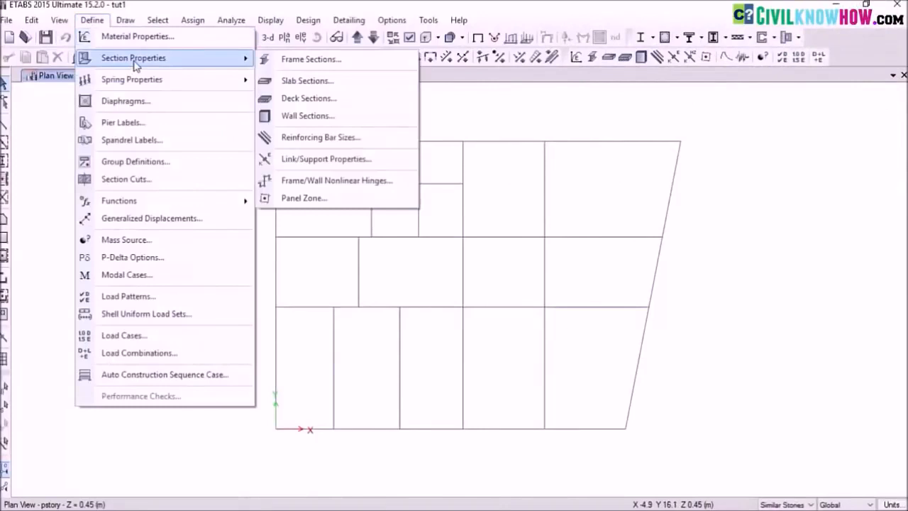
{"action": "left_click", "coordinate": [316, 62]}
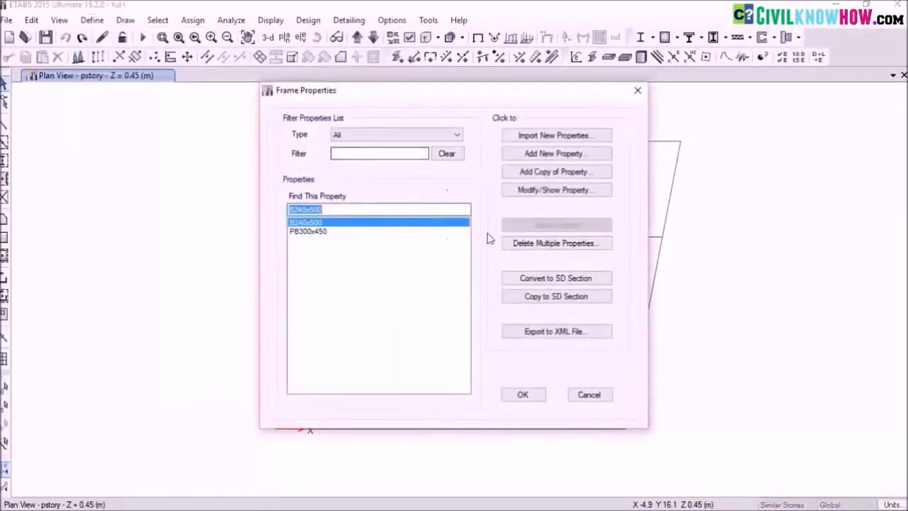
{"action": "left_click", "coordinate": [548, 155]}
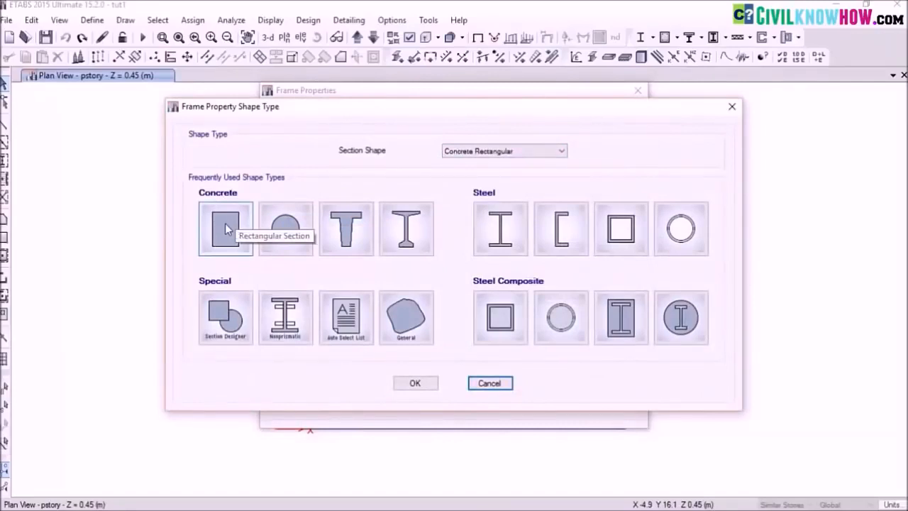
{"action": "left_click", "coordinate": [226, 228]}
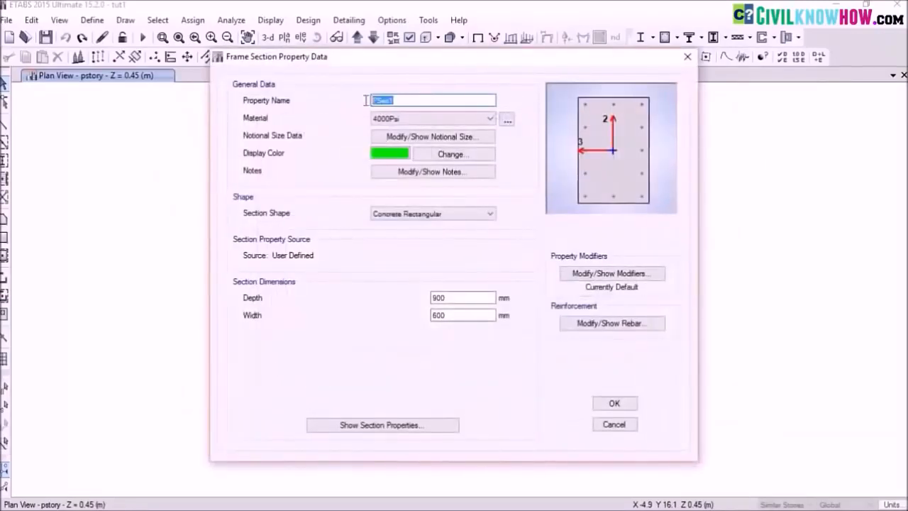
{"action": "type", "text": "C240x400"}
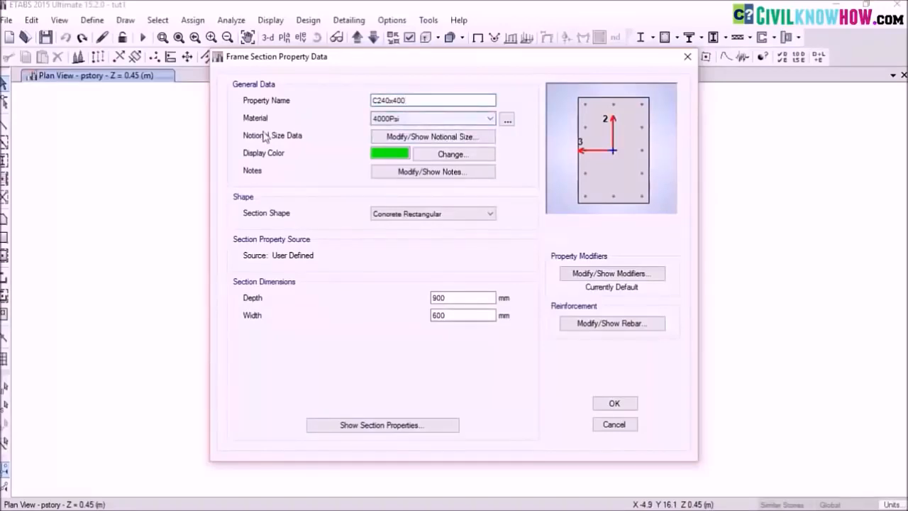
{"action": "left_click", "coordinate": [490, 118]}
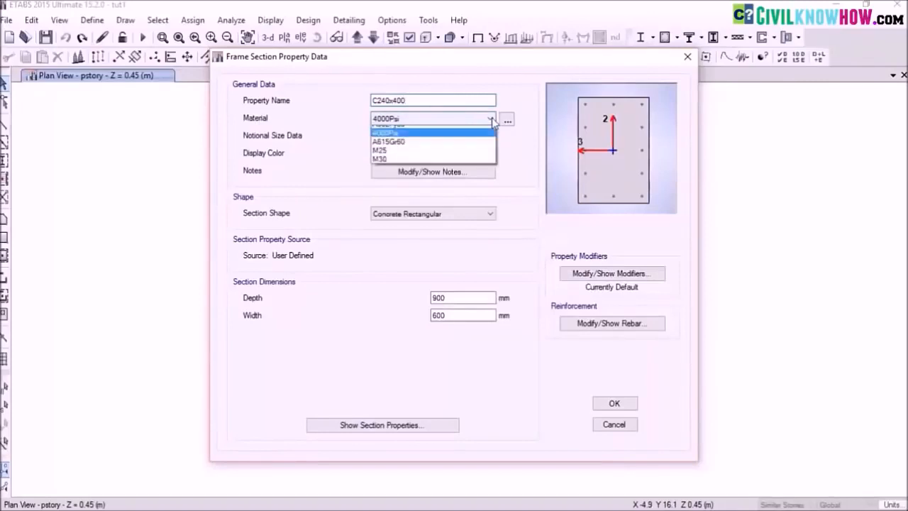
{"action": "left_click", "coordinate": [383, 166]}
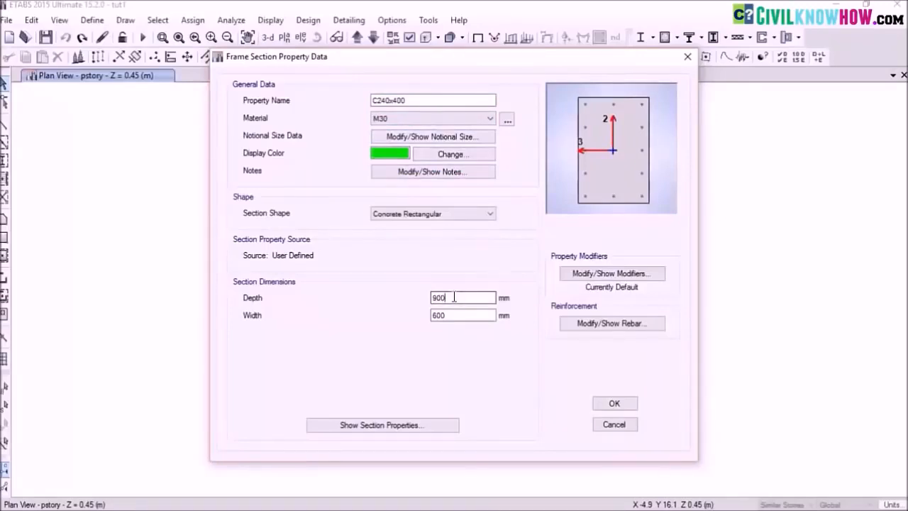
Set the C240x400 section's depth to 400 mm and its width to 240 mm.
{"action": "left_click_drag", "start_coordinate": [451, 298], "coordinate": [421, 302]}
{"action": "type", "text": "4"}
{"action": "left_click_drag", "start_coordinate": [449, 316], "coordinate": [421, 316]}
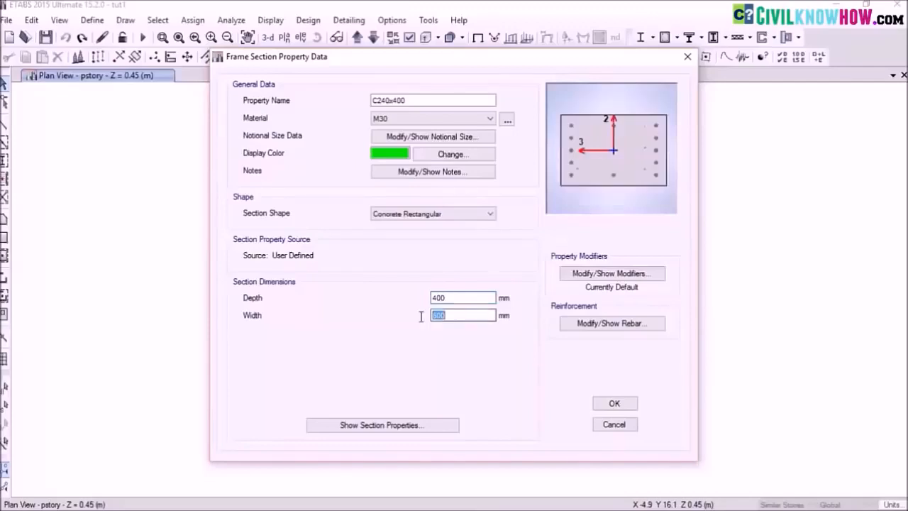
{"action": "type", "text": "240"}
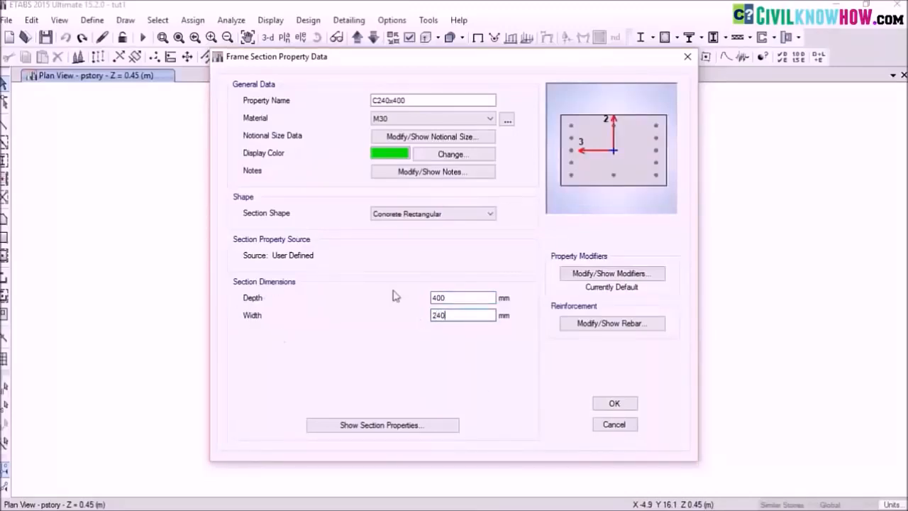
Set the C240x400 section's stiffness modifiers to 0.01 for torsional constant and 0.7 for moment of inertia about both axes.
{"action": "left_click", "coordinate": [608, 275]}
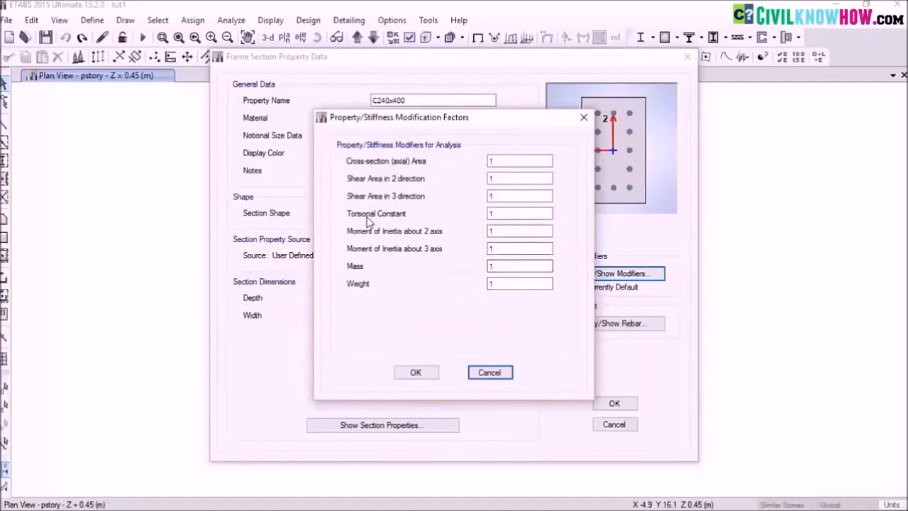
{"action": "double_click", "coordinate": [485, 213]}
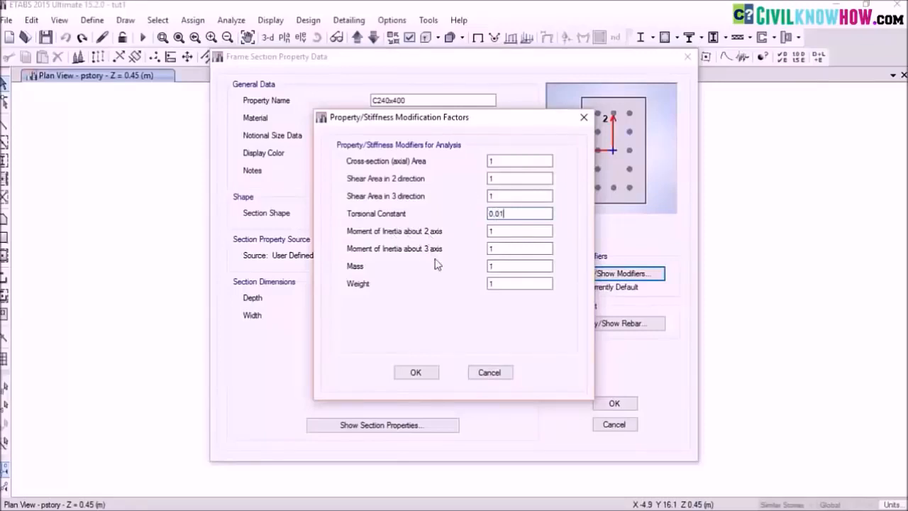
{"action": "double_click", "coordinate": [482, 230]}
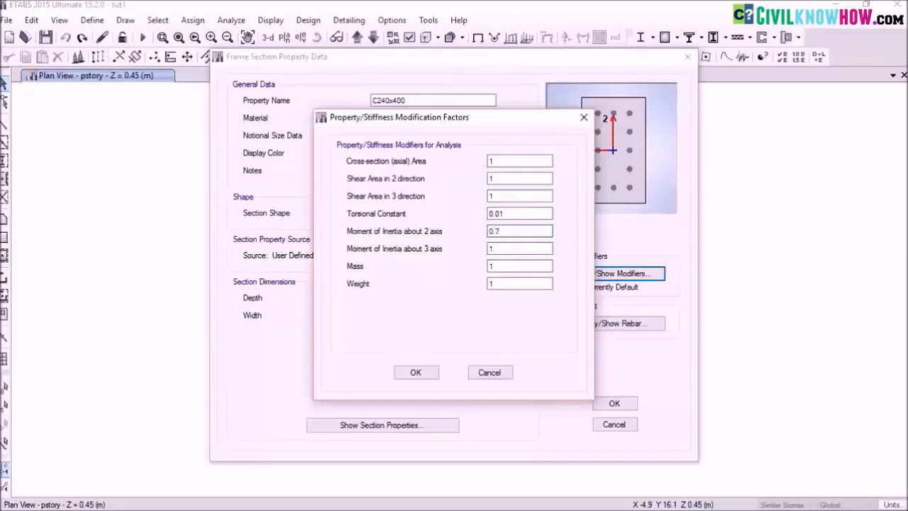
{"action": "double_click", "coordinate": [504, 248]}
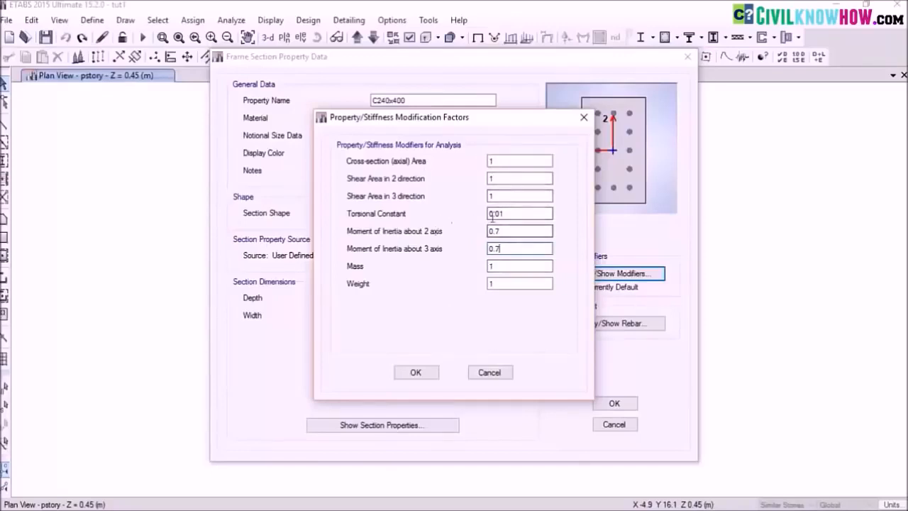
{"action": "left_click", "coordinate": [418, 373]}
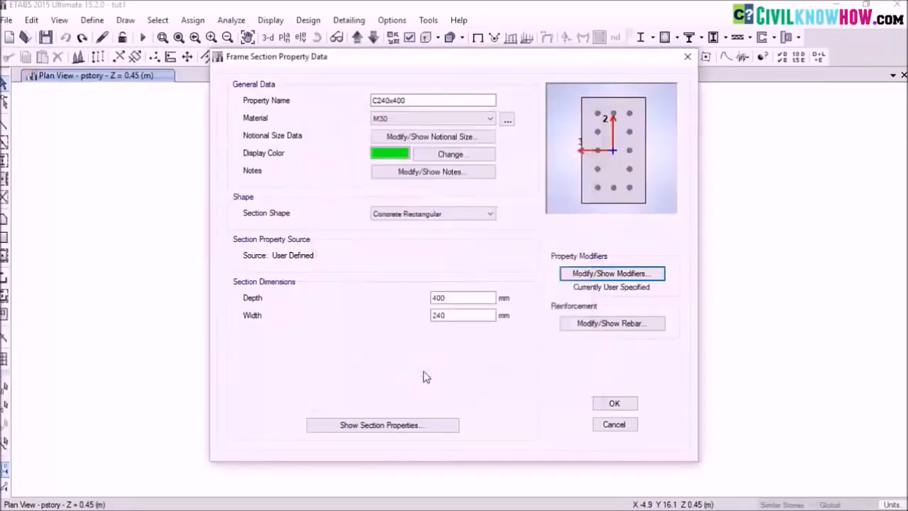
Review the C240x400 section's column reinforcement settings, keeping P-M2-M3 Design (Column), and accept the section and the frame property definitions.
{"action": "left_click", "coordinate": [595, 324]}
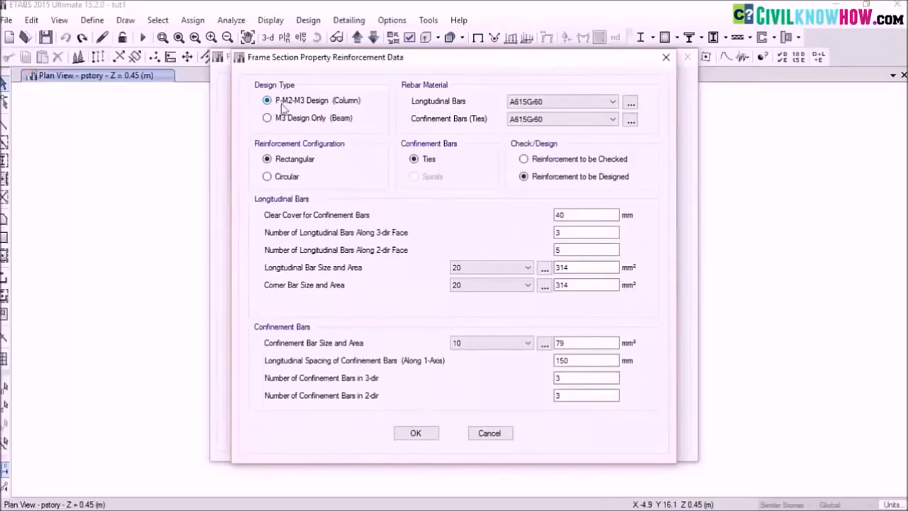
{"action": "left_click", "coordinate": [414, 434]}
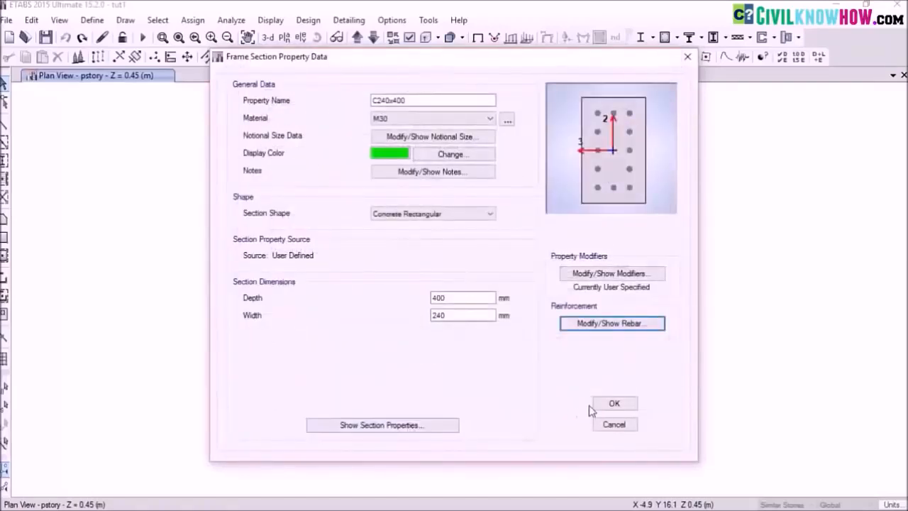
{"action": "left_click", "coordinate": [615, 403]}
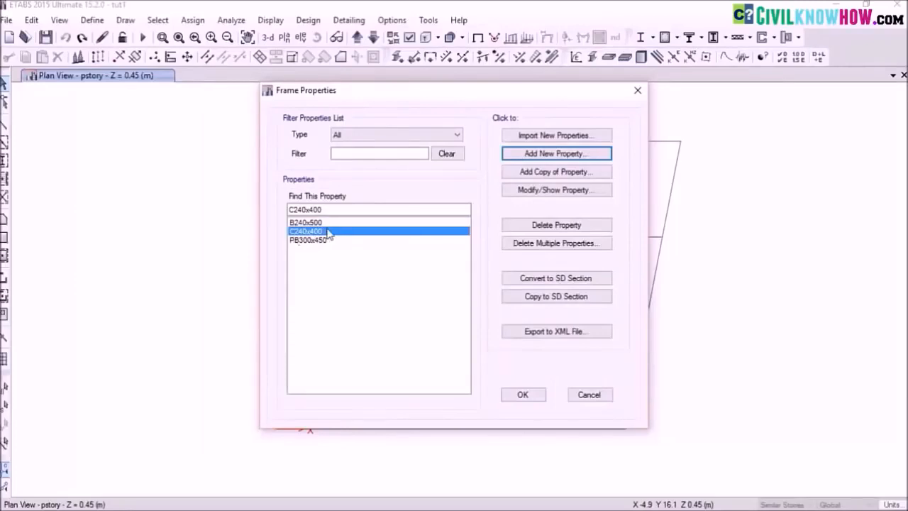
{"action": "left_click", "coordinate": [523, 395]}
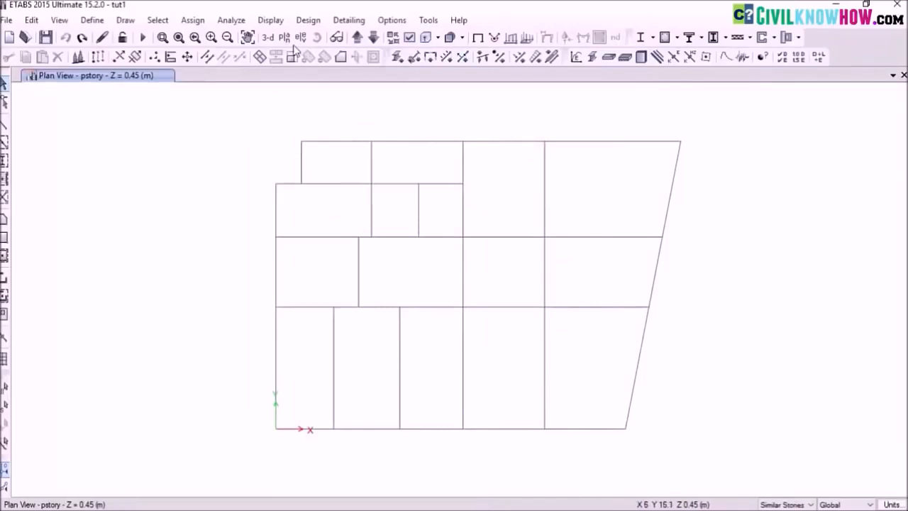
Change the plan view from pstory to Story3 and set the drawing scope to All Stories.
{"action": "left_click", "coordinate": [358, 38]}
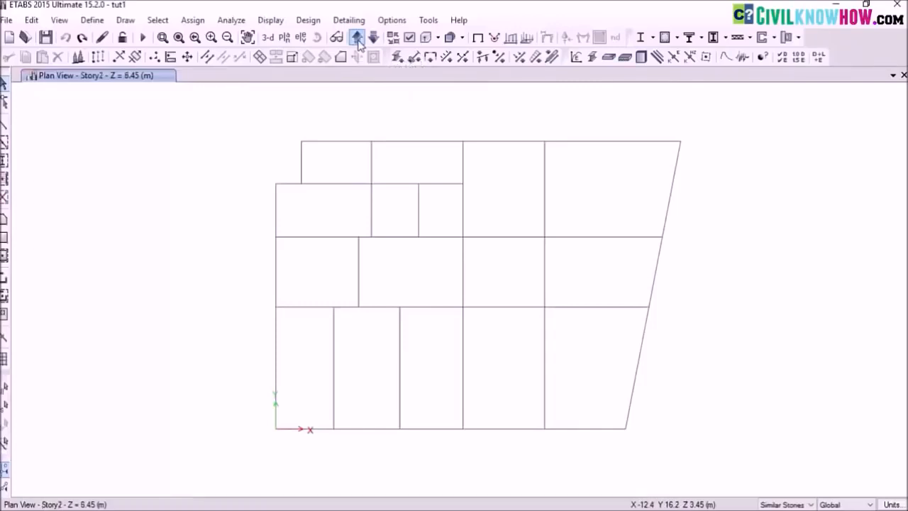
{"action": "left_click", "coordinate": [359, 41]}
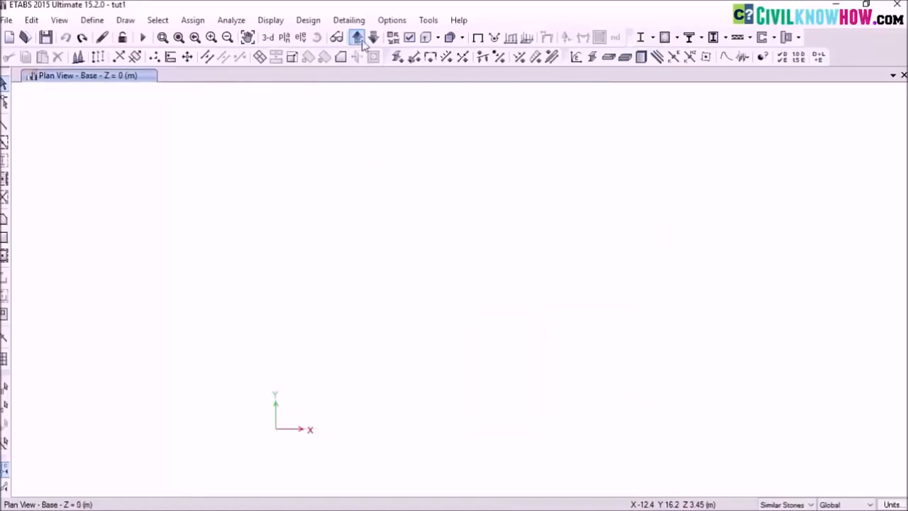
{"action": "left_click", "coordinate": [373, 38]}
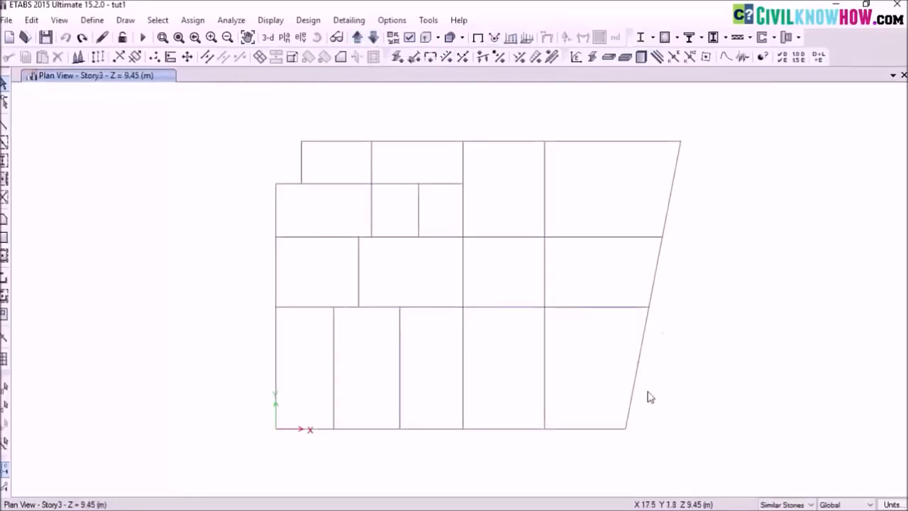
{"action": "left_click", "coordinate": [809, 505]}
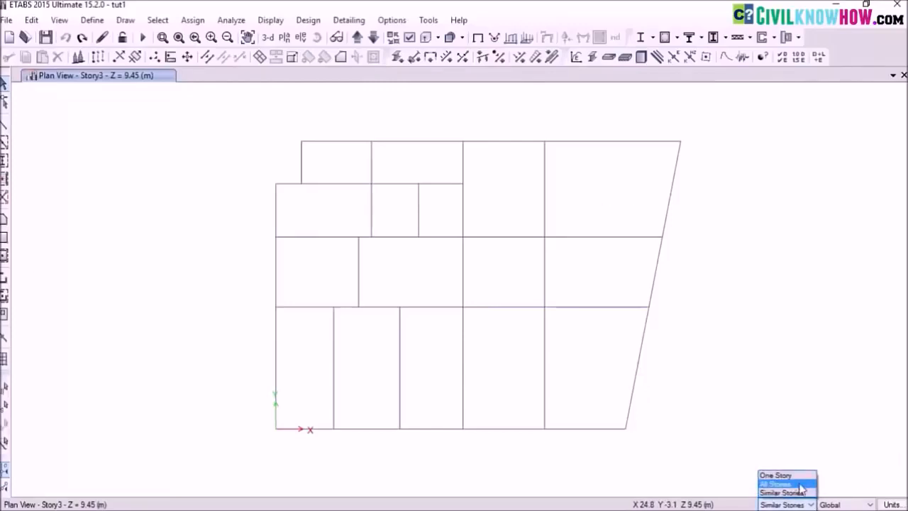
{"action": "left_click", "coordinate": [799, 485]}
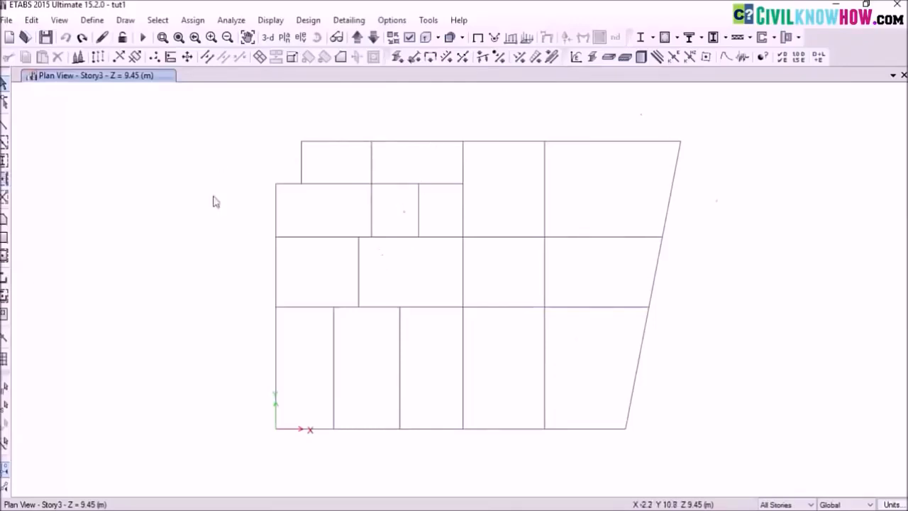
Draw C240x400 columns through all stories at the outer beam junctions and the main interior junctions of the Story3 plan.
{"action": "left_click", "coordinate": [5, 165]}
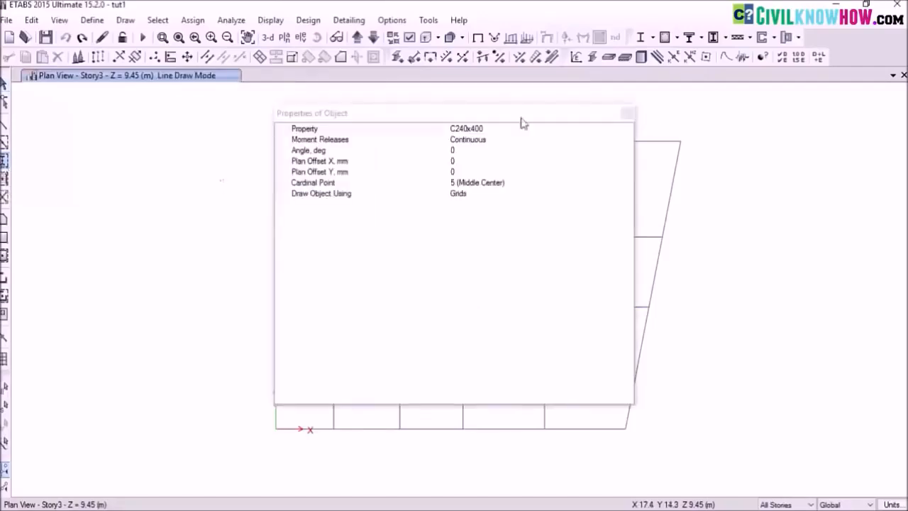
{"action": "left_click", "coordinate": [607, 129]}
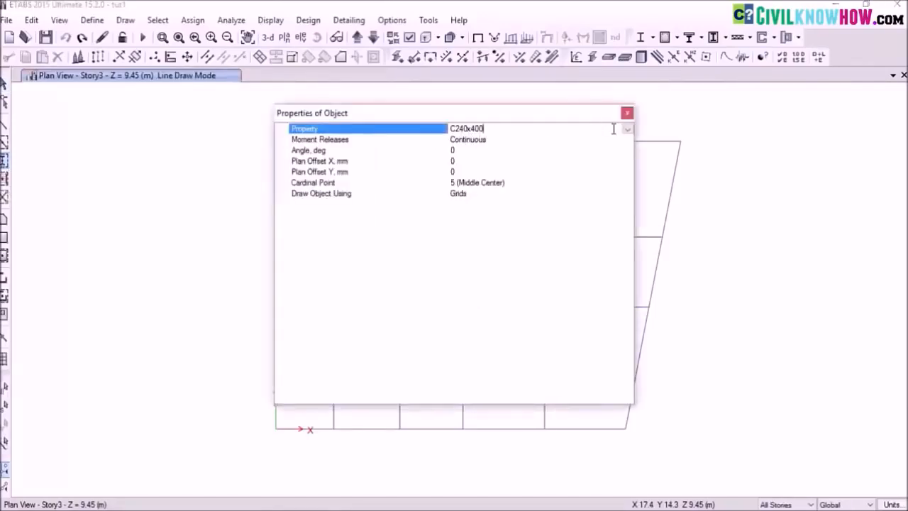
{"action": "left_click", "coordinate": [627, 130]}
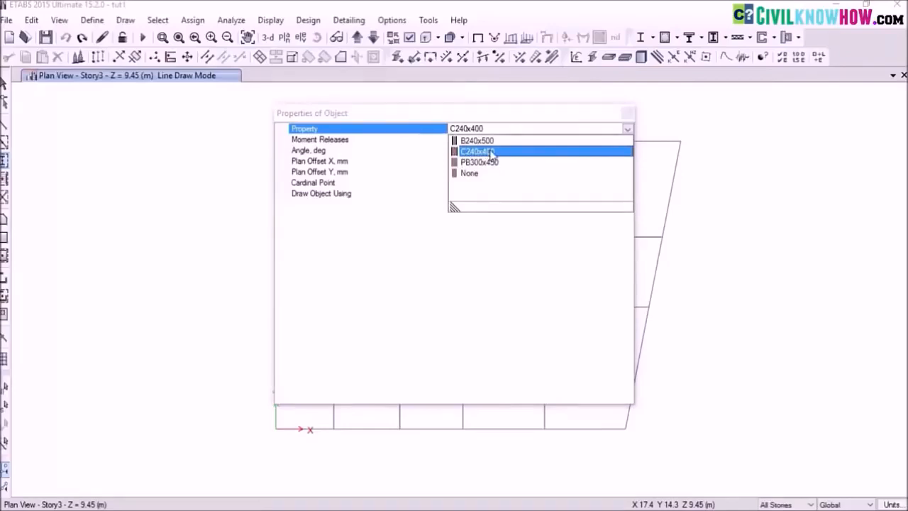
{"action": "left_click", "coordinate": [490, 153]}
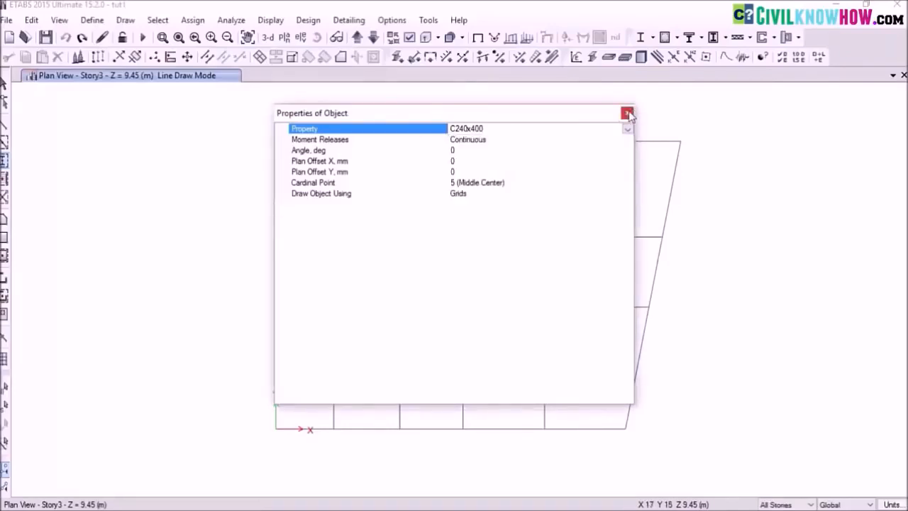
{"action": "left_click", "coordinate": [627, 114]}
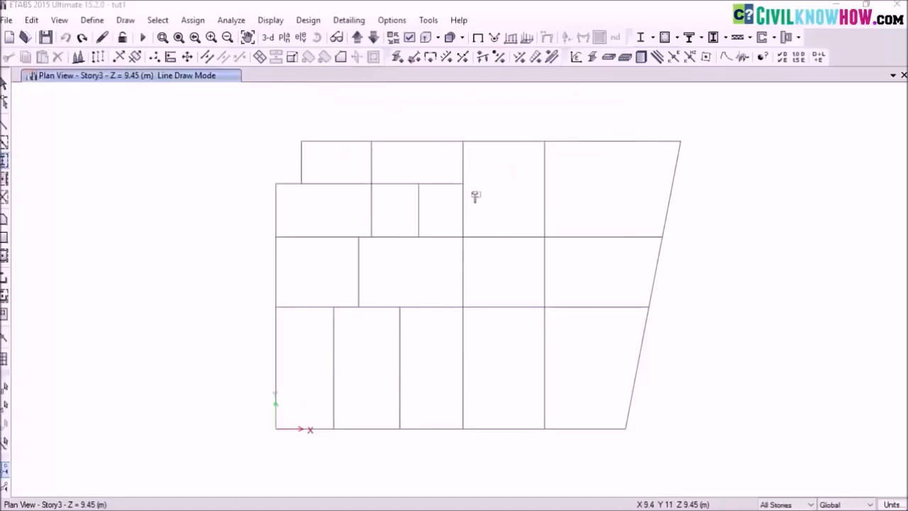
{"action": "left_click", "coordinate": [300, 142]}
{"action": "left_click", "coordinate": [370, 141]}
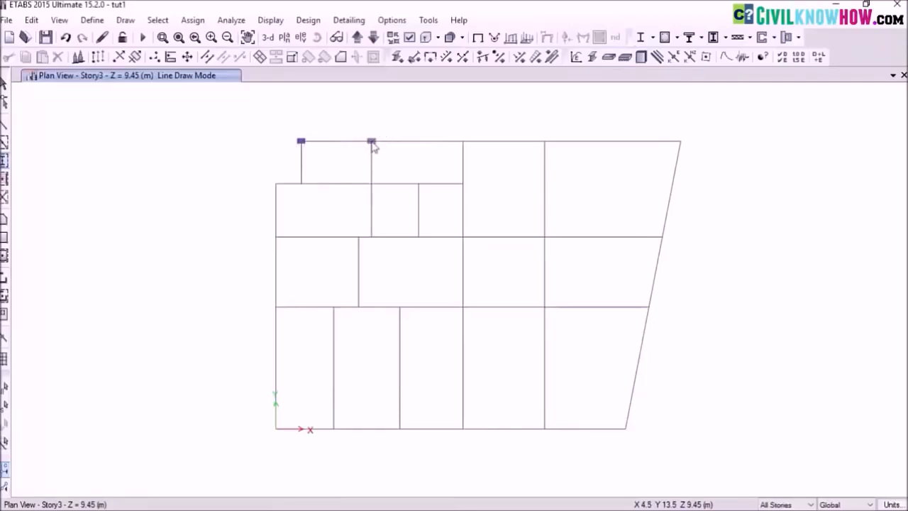
{"action": "left_click", "coordinate": [435, 141]}
{"action": "left_click", "coordinate": [545, 141]}
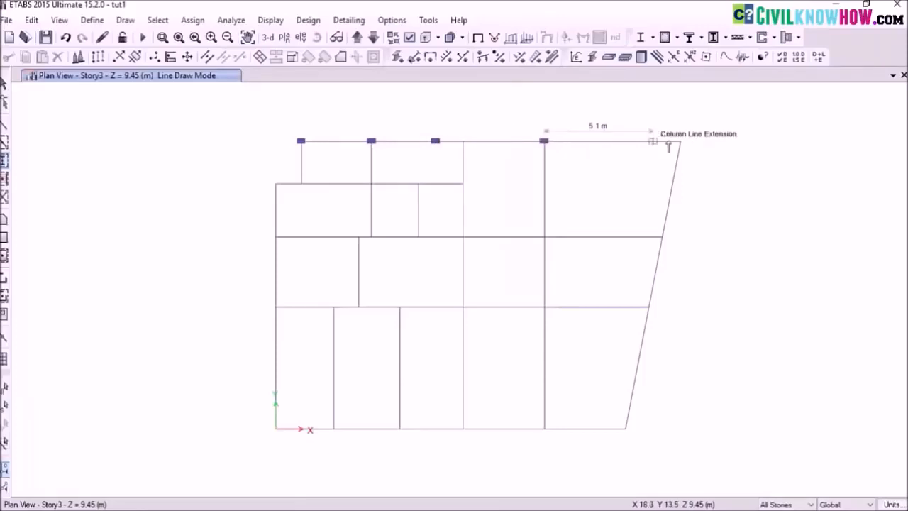
{"action": "left_click", "coordinate": [680, 141]}
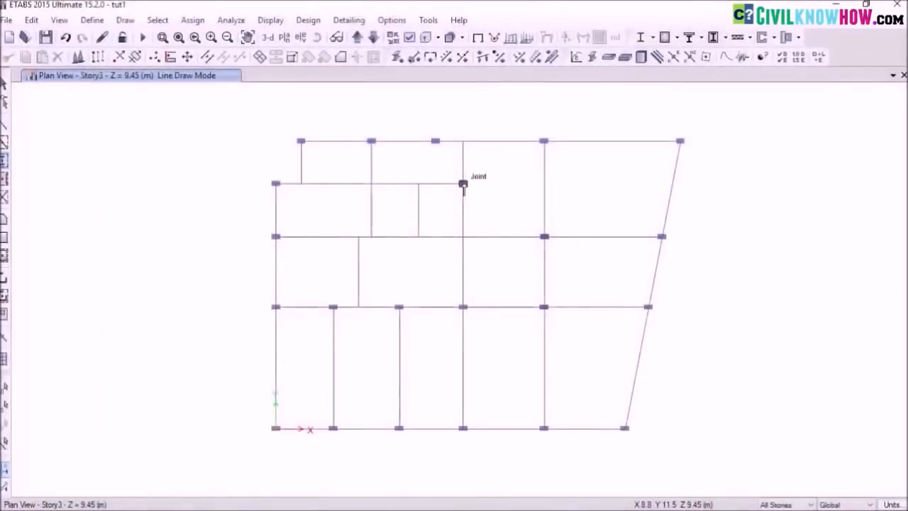
{"action": "left_click", "coordinate": [463, 183]}
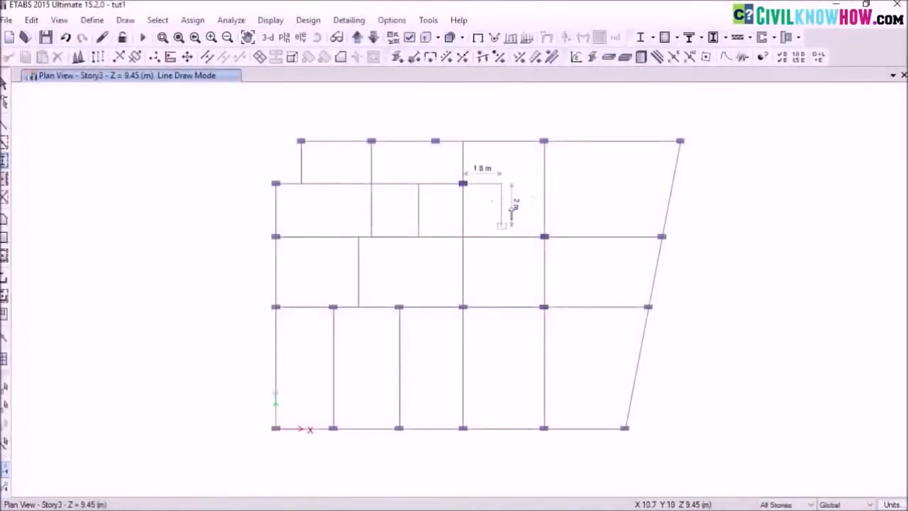
{"action": "key", "text": "Escape"}
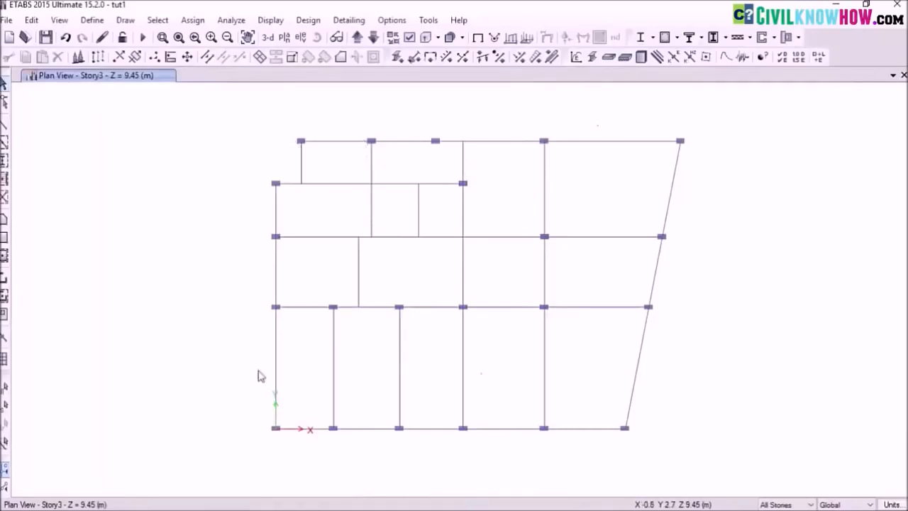
Inspect the columns in a rotated 3-D view and return to the Story3 plan view.
{"action": "left_click", "coordinate": [266, 38]}
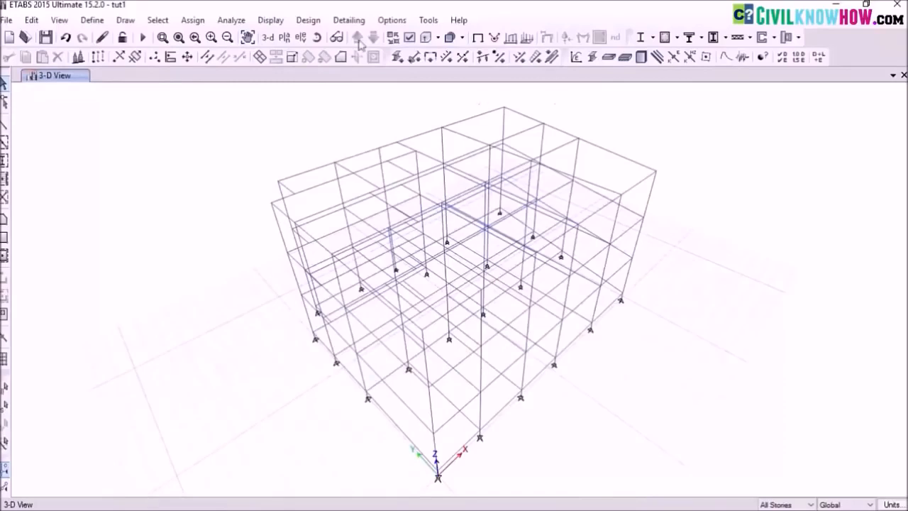
{"action": "left_click", "coordinate": [317, 36]}
{"action": "left_click_drag", "start_coordinate": [349, 411], "coordinate": [349, 178]}
{"action": "left_click", "coordinate": [284, 37]}
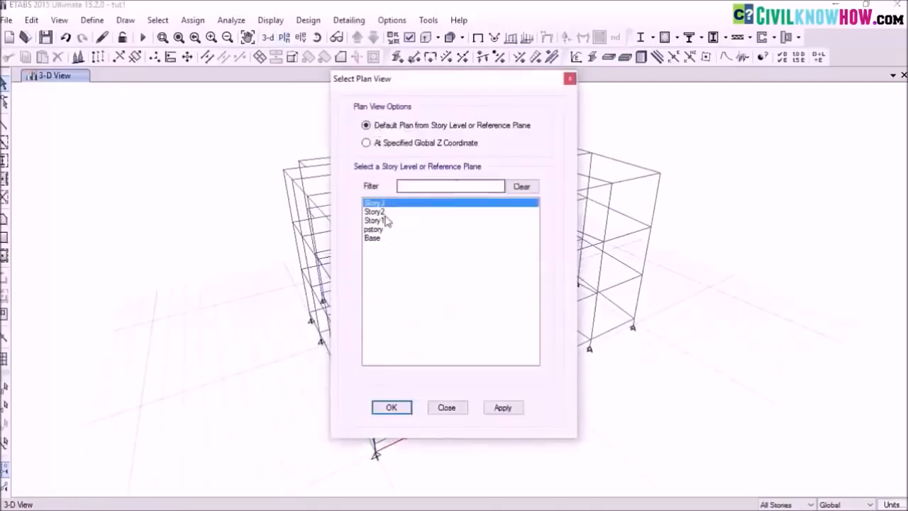
{"action": "left_click", "coordinate": [396, 411]}
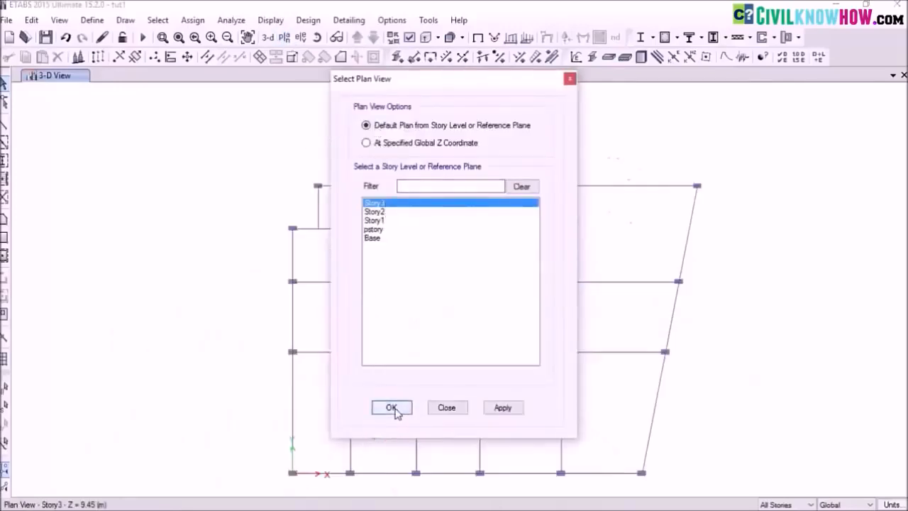
{"action": "middle_click_drag", "start_coordinate": [496, 303], "coordinate": [461, 265]}
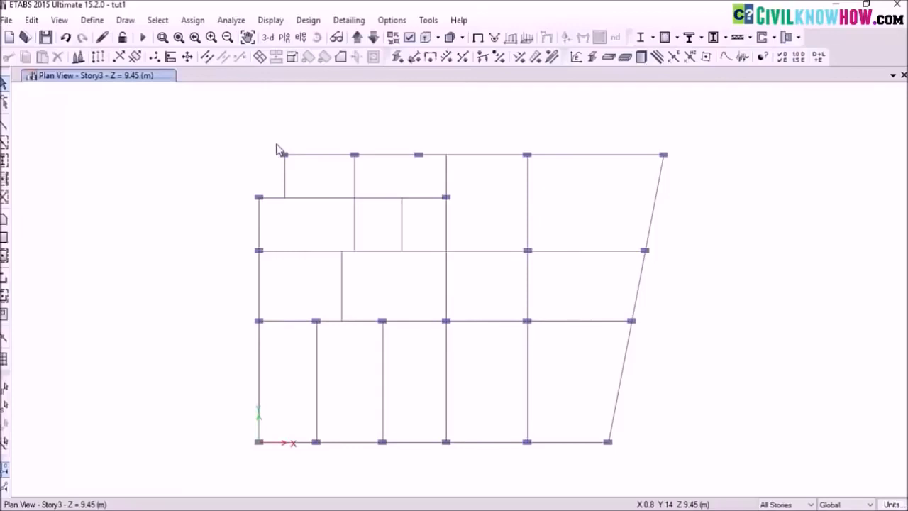
Set the local axis angle to 90 degrees for the plan's eight left-side and upper inner columns, and clear the assignment display.
{"action": "left_click_drag", "start_coordinate": [245, 190], "coordinate": [284, 262]}
{"action": "left_click_drag", "start_coordinate": [249, 310], "coordinate": [290, 345]}
{"action": "left_click_drag", "start_coordinate": [245, 434], "coordinate": [289, 461]}
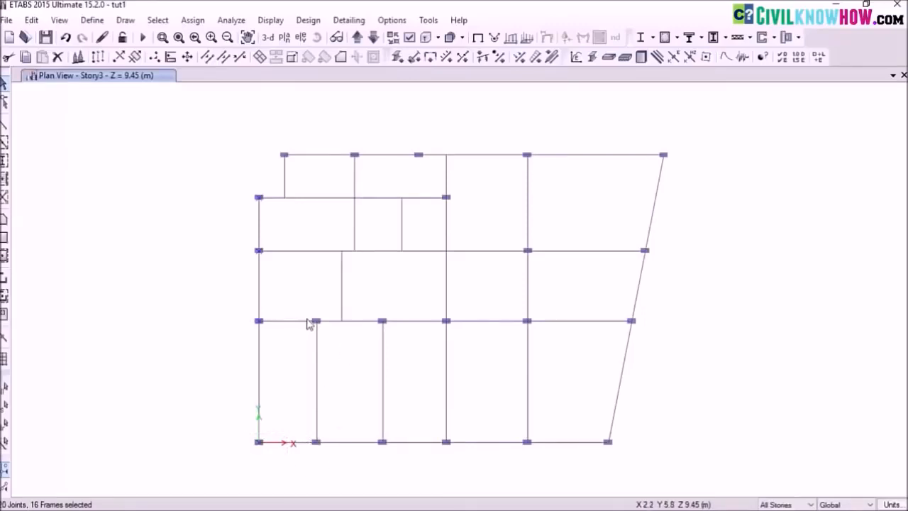
{"action": "left_click_drag", "start_coordinate": [304, 307], "coordinate": [341, 350]}
{"action": "left_click_drag", "start_coordinate": [301, 427], "coordinate": [339, 465]}
{"action": "left_click_drag", "start_coordinate": [437, 187], "coordinate": [476, 226]}
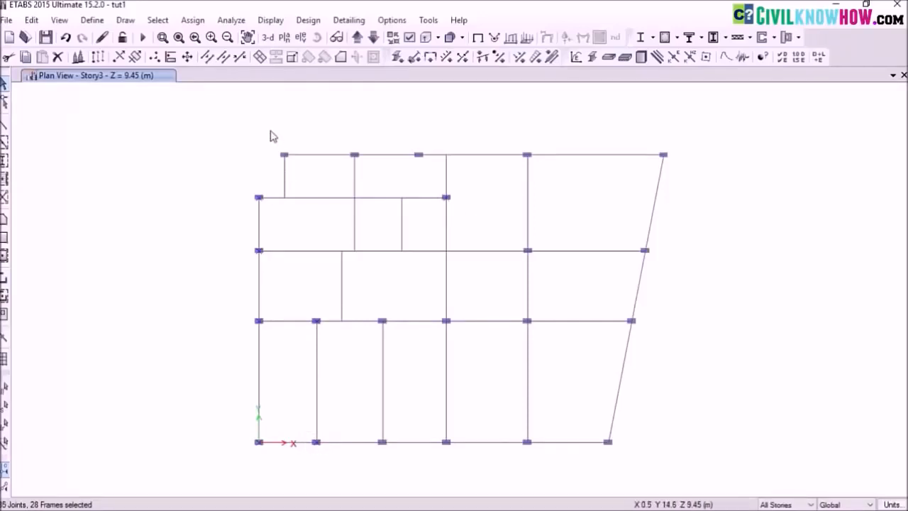
{"action": "left_click_drag", "start_coordinate": [271, 131], "coordinate": [316, 176]}
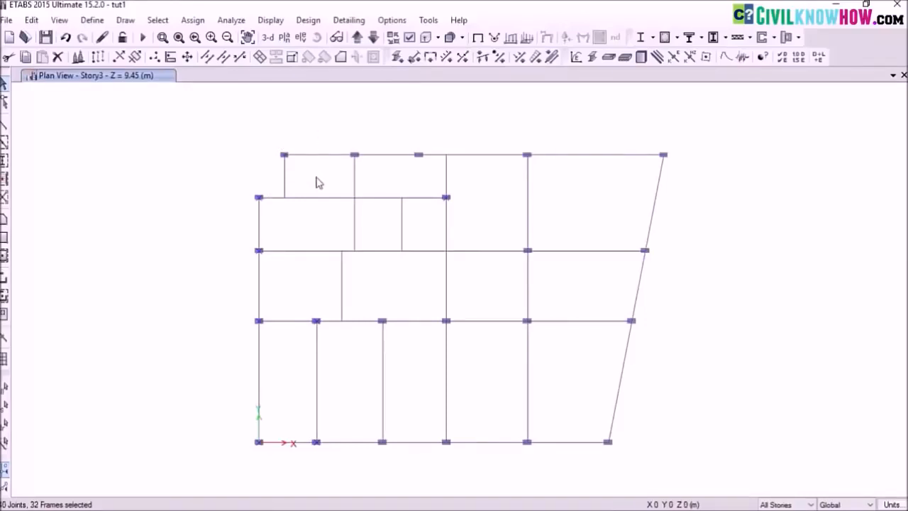
{"action": "scroll", "coordinate": [408, 270], "scroll_direction": "up", "scroll_amount": 3}
{"action": "scroll", "coordinate": [407, 270], "scroll_direction": "down", "scroll_amount": 3}
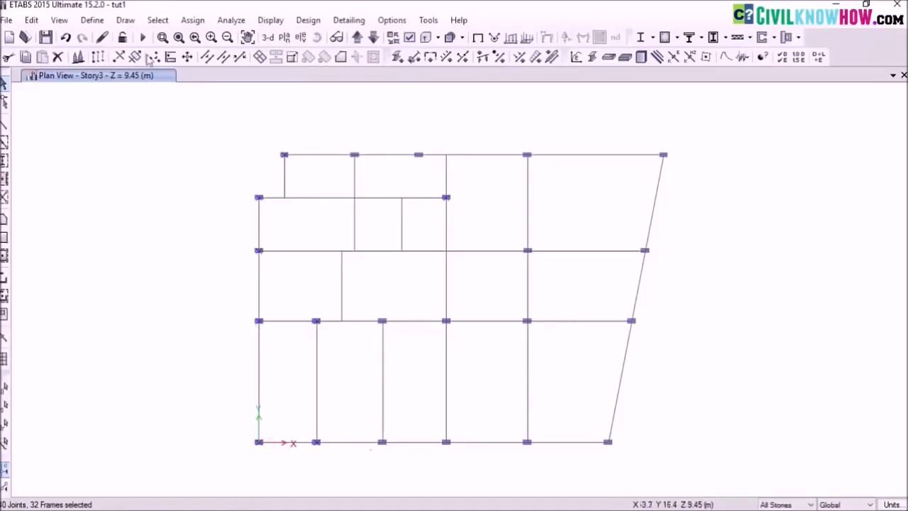
{"action": "left_click", "coordinate": [195, 21]}
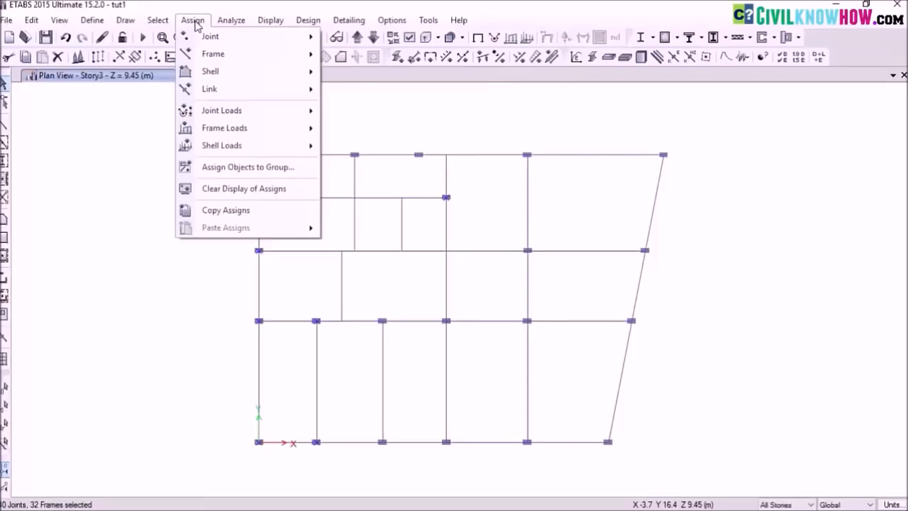
{"action": "mouse_move", "coordinate": [240, 41]}
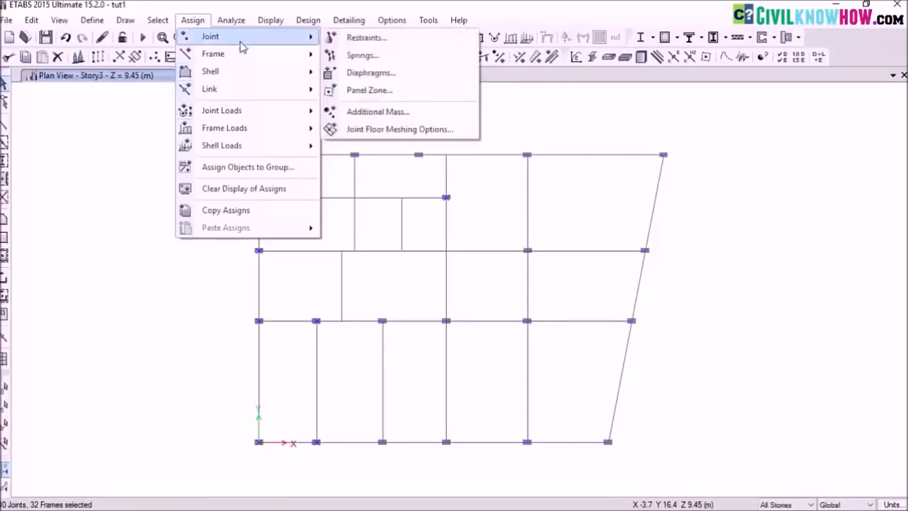
{"action": "mouse_move", "coordinate": [286, 57]}
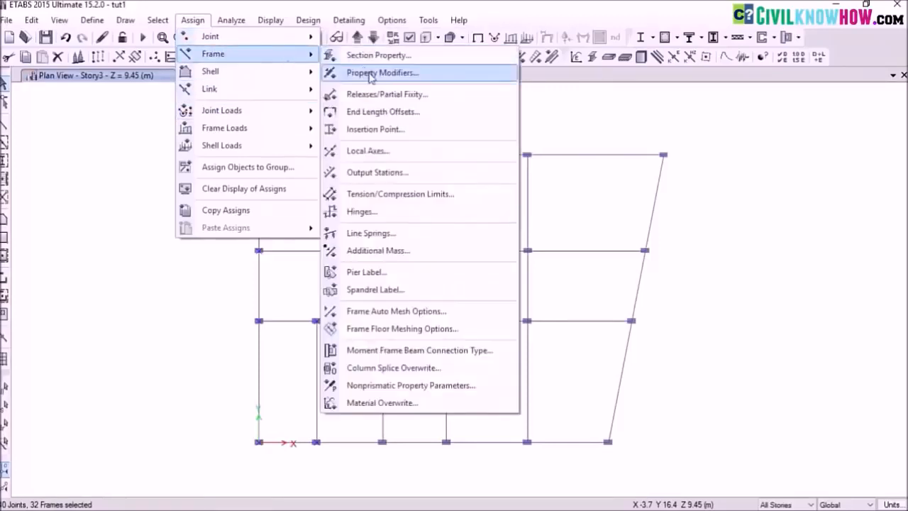
{"action": "left_click", "coordinate": [383, 158]}
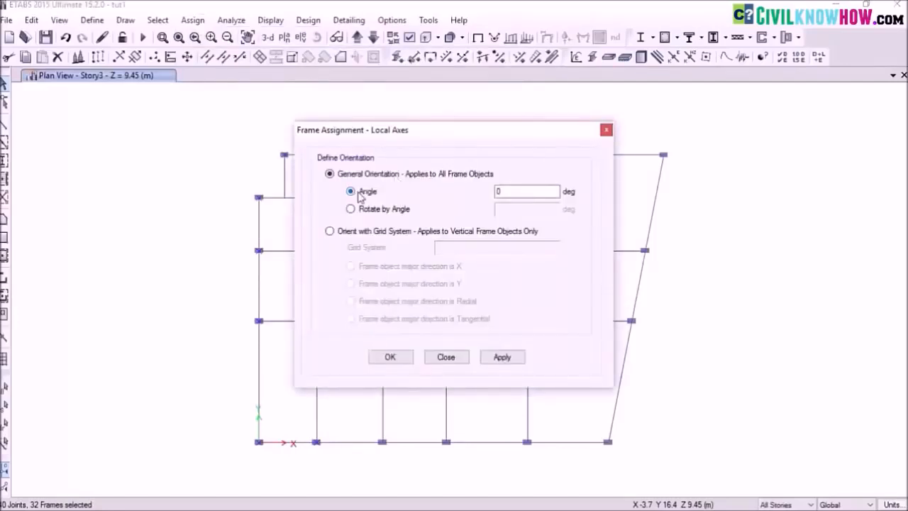
{"action": "left_click_drag", "start_coordinate": [519, 191], "coordinate": [484, 198]}
{"action": "left_click", "coordinate": [500, 356]}
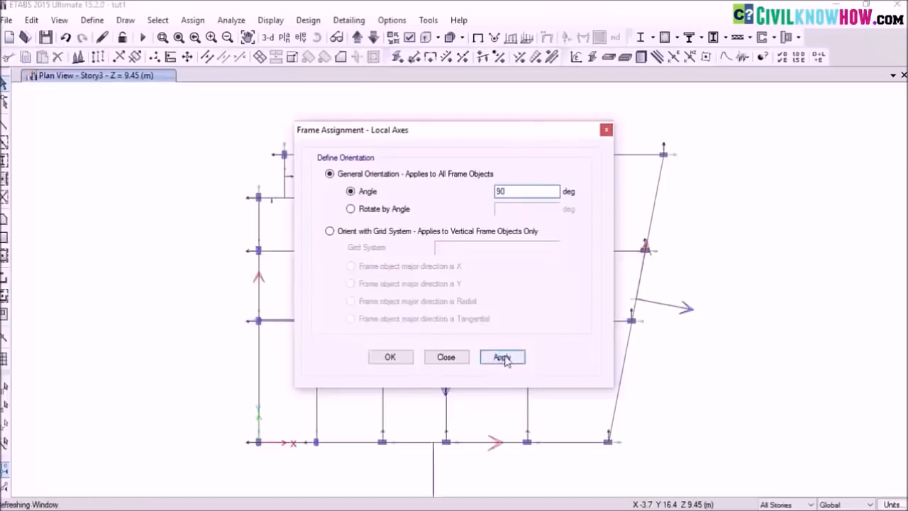
{"action": "left_click", "coordinate": [390, 357]}
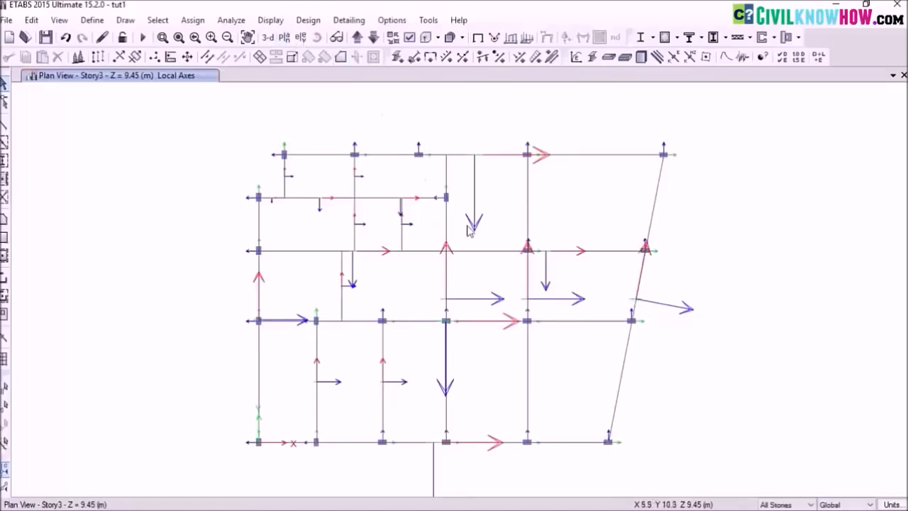
{"action": "left_click", "coordinate": [193, 20]}
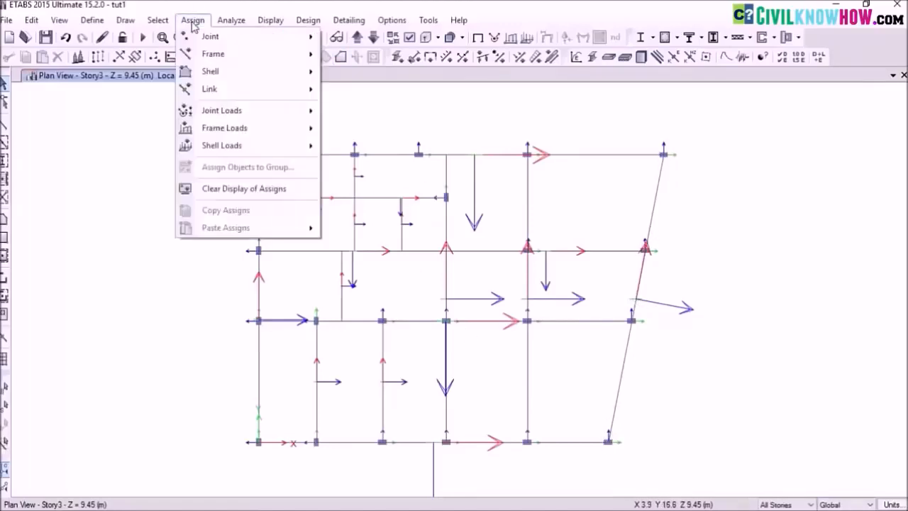
{"action": "left_click", "coordinate": [231, 188]}
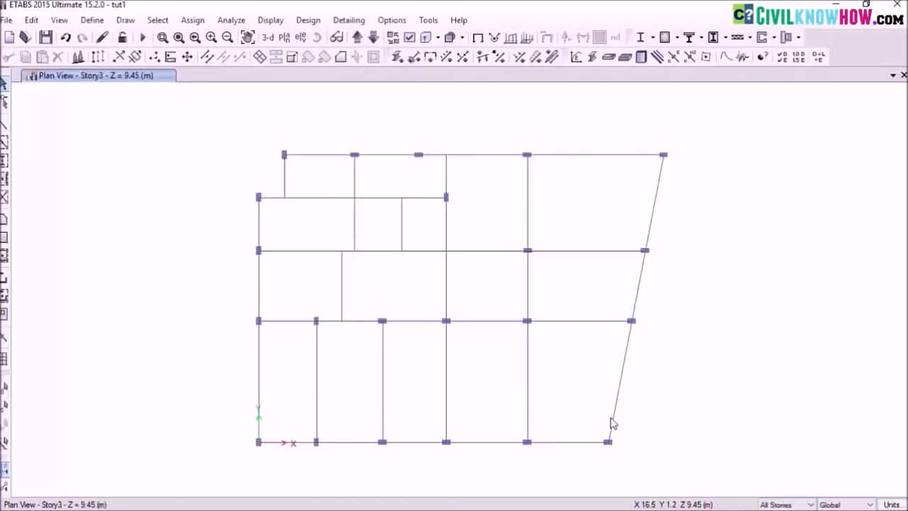
Measure the slanted right edge's angle with a temporary frame line started at its lower corner column.
{"action": "left_click", "coordinate": [5, 143]}
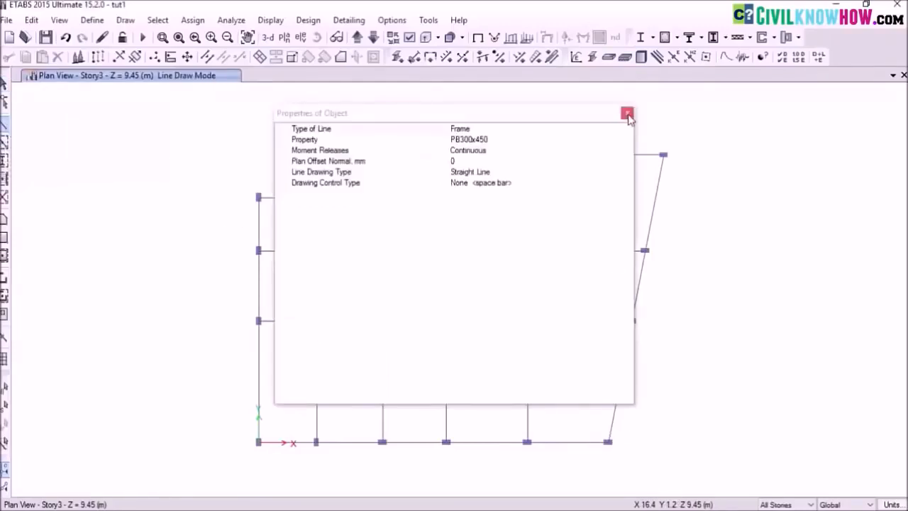
{"action": "left_click", "coordinate": [627, 114]}
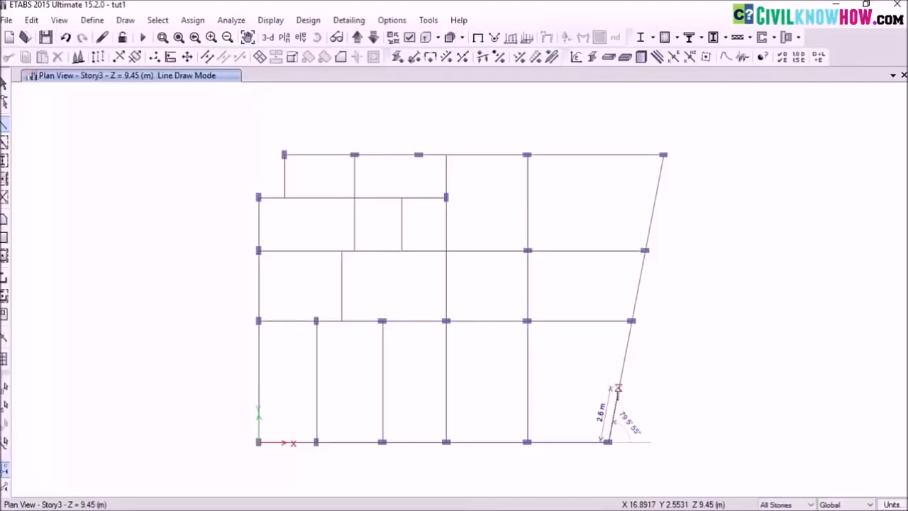
{"action": "key", "text": "Escape"}
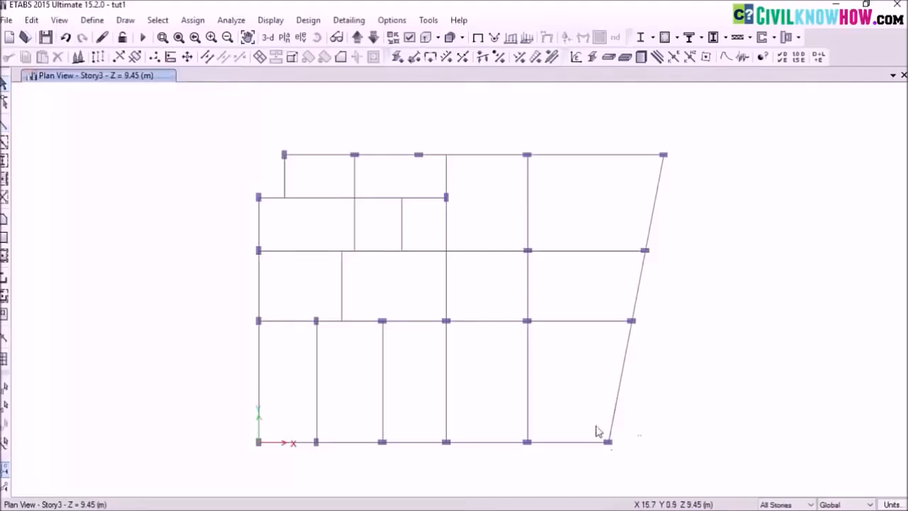
Set the local axis angle to 79.1 degrees for the four columns along the slanted right edge and check their orientation.
{"action": "left_click_drag", "start_coordinate": [624, 451], "coordinate": [627, 455]}
{"action": "left_click_drag", "start_coordinate": [620, 308], "coordinate": [654, 337]}
{"action": "left_click_drag", "start_coordinate": [635, 239], "coordinate": [659, 266]}
{"action": "left_click_drag", "start_coordinate": [655, 141], "coordinate": [688, 179]}
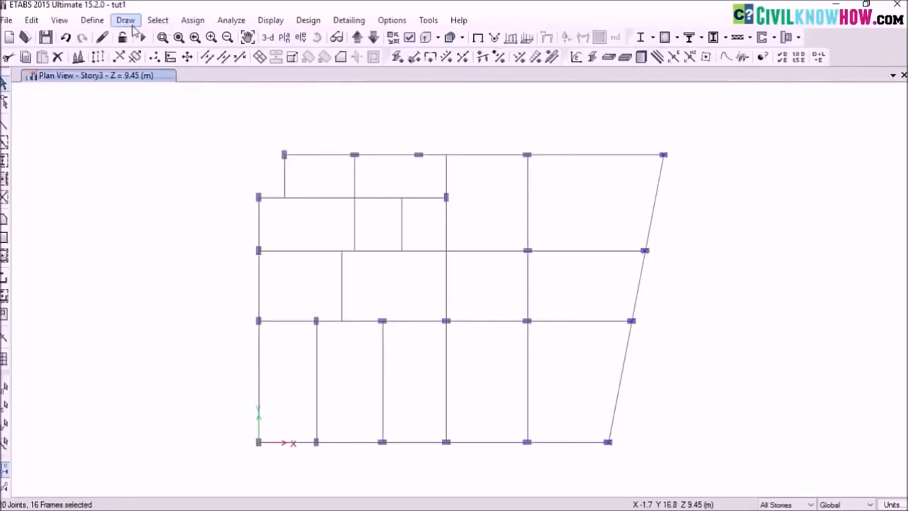
{"action": "left_click", "coordinate": [183, 23]}
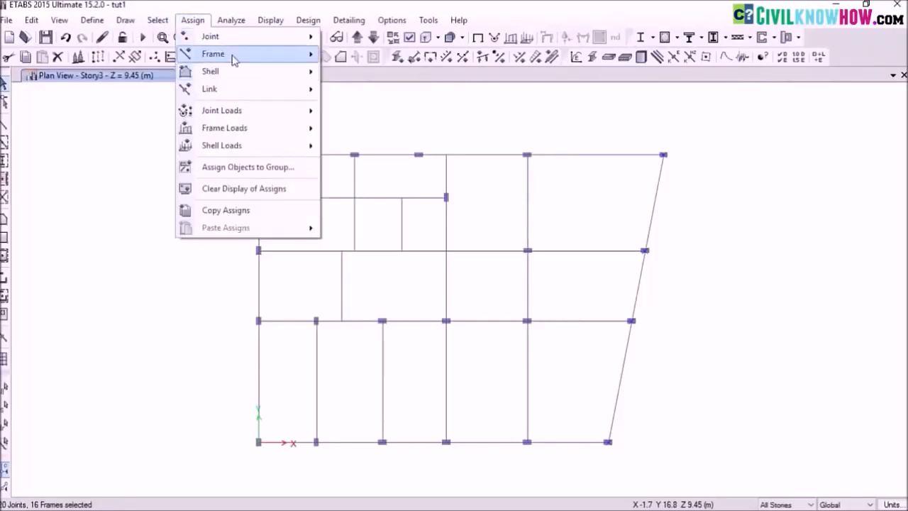
{"action": "mouse_move", "coordinate": [296, 61]}
{"action": "left_click", "coordinate": [394, 152]}
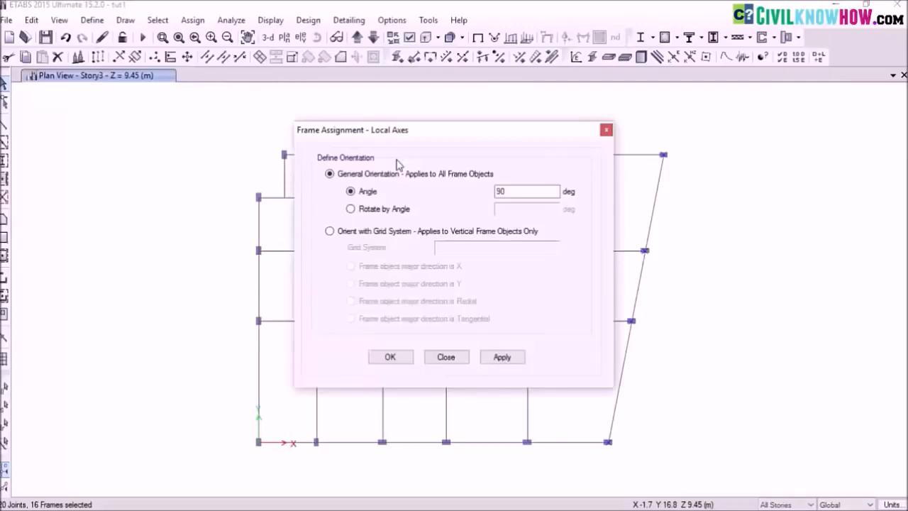
{"action": "double_click", "coordinate": [505, 191]}
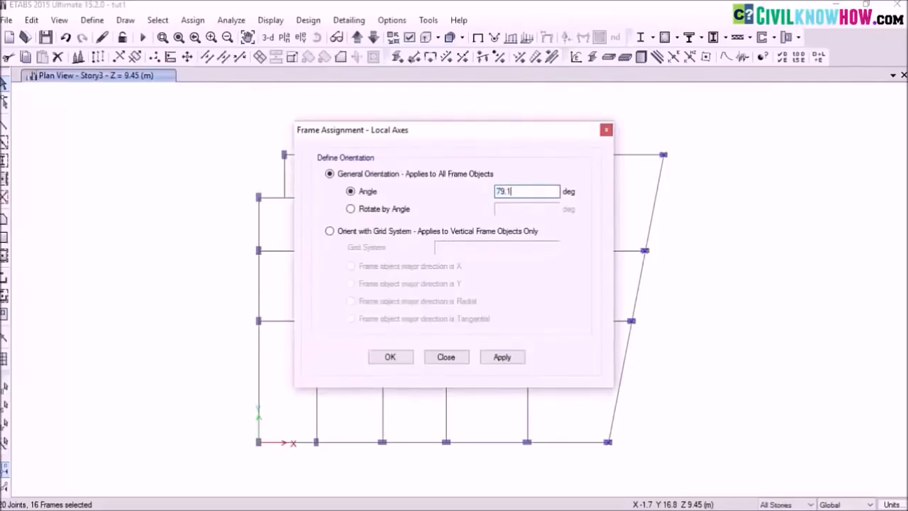
{"action": "left_click", "coordinate": [504, 360]}
{"action": "left_click", "coordinate": [390, 358]}
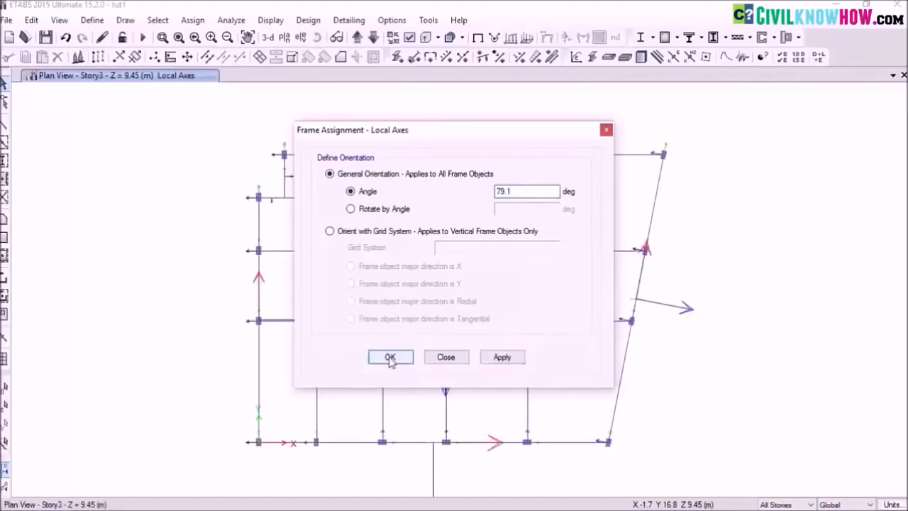
{"action": "scroll", "coordinate": [656, 213], "scroll_direction": "up", "scroll_amount": 3}
{"action": "scroll", "coordinate": [636, 268], "scroll_direction": "down", "scroll_amount": 3}
{"action": "middle_click_drag", "start_coordinate": [611, 294], "coordinate": [411, 270]}
{"action": "scroll", "coordinate": [422, 334], "scroll_direction": "up", "scroll_amount": 2}
{"action": "scroll", "coordinate": [416, 379], "scroll_direction": "down", "scroll_amount": 2}
{"action": "scroll", "coordinate": [415, 359], "scroll_direction": "up", "scroll_amount": 3}
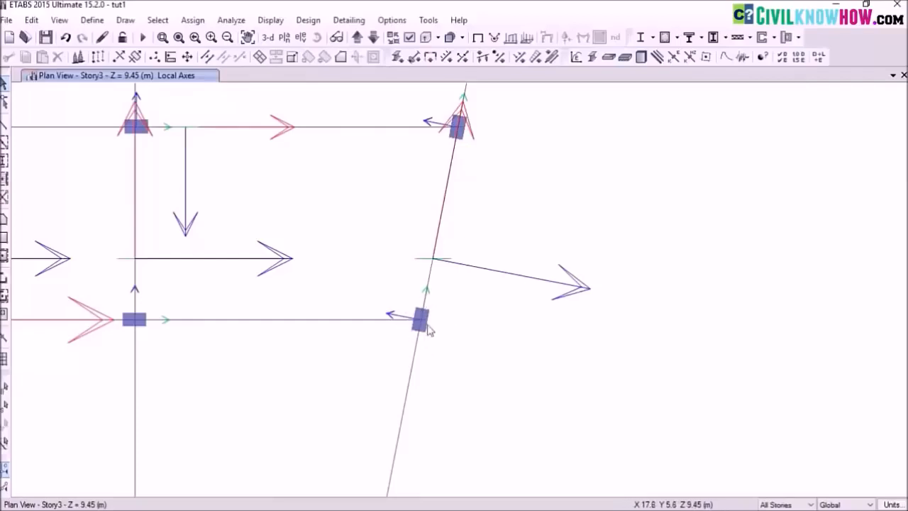
Switch to the pstory plan view and clear the local axes display from the model.
{"action": "scroll", "coordinate": [384, 290], "scroll_direction": "down", "scroll_amount": 4}
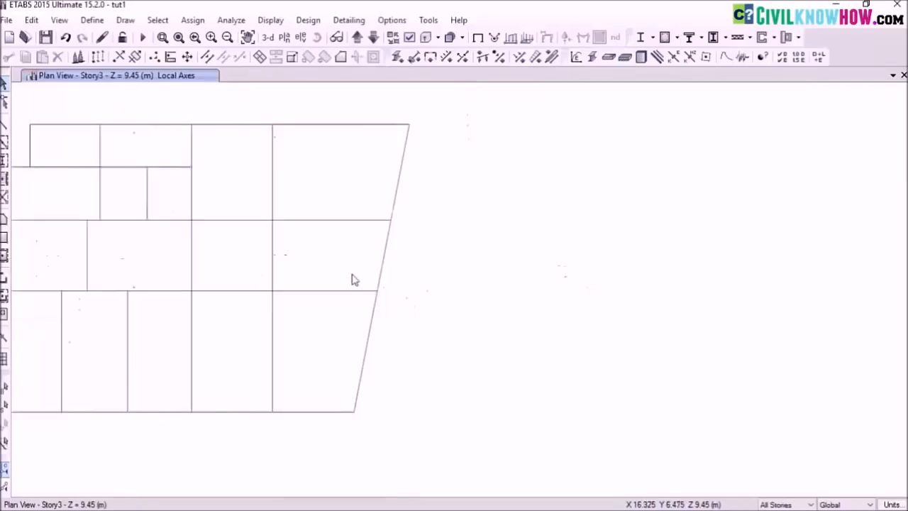
{"action": "middle_click_drag", "start_coordinate": [335, 298], "coordinate": [488, 278]}
{"action": "scroll", "coordinate": [428, 263], "scroll_direction": "up", "scroll_amount": 4}
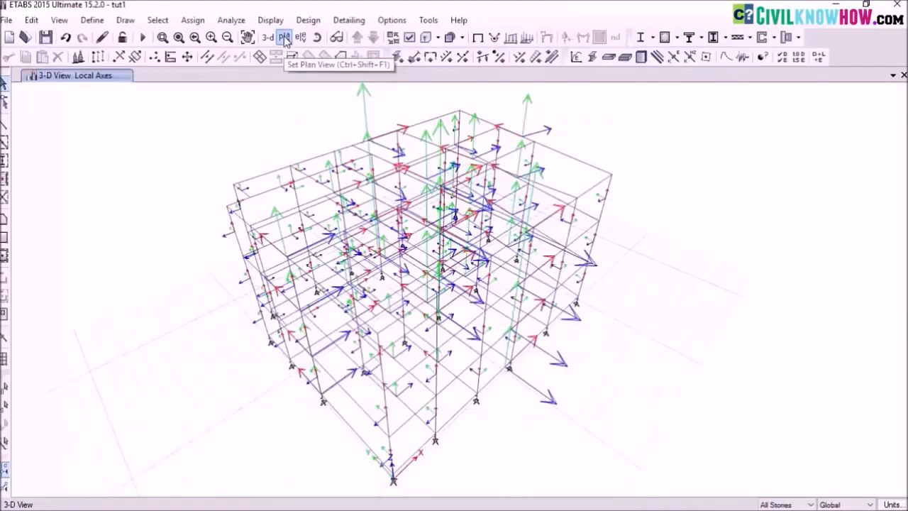
{"action": "left_click", "coordinate": [285, 39]}
{"action": "left_click", "coordinate": [378, 229]}
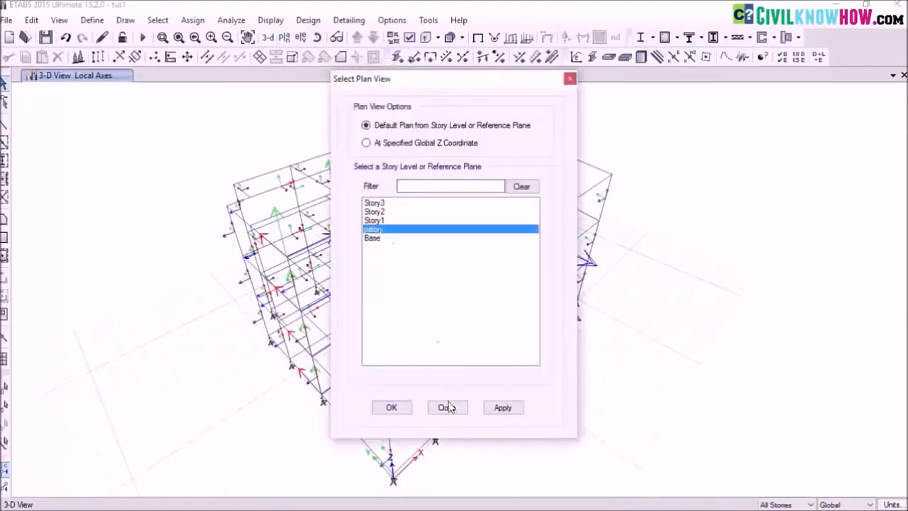
{"action": "left_click", "coordinate": [503, 408]}
{"action": "left_click", "coordinate": [390, 407]}
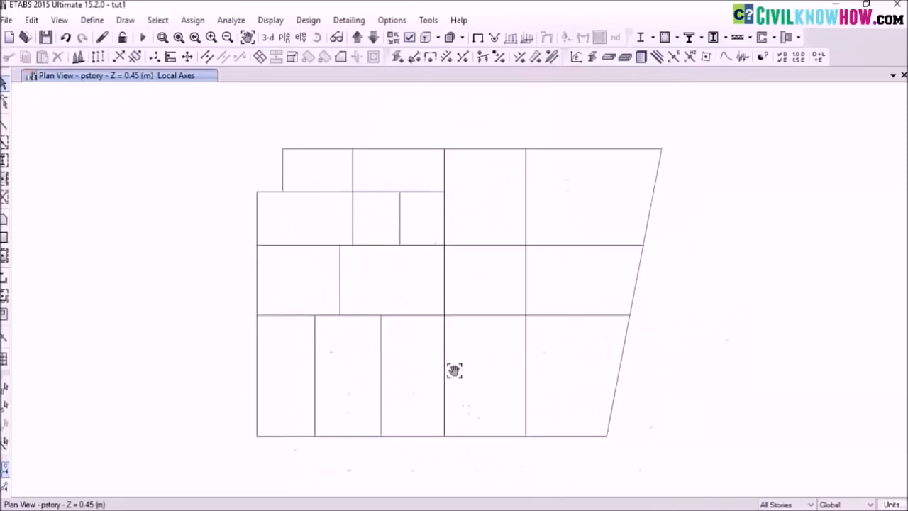
{"action": "left_click", "coordinate": [192, 20]}
{"action": "left_click", "coordinate": [225, 189]}
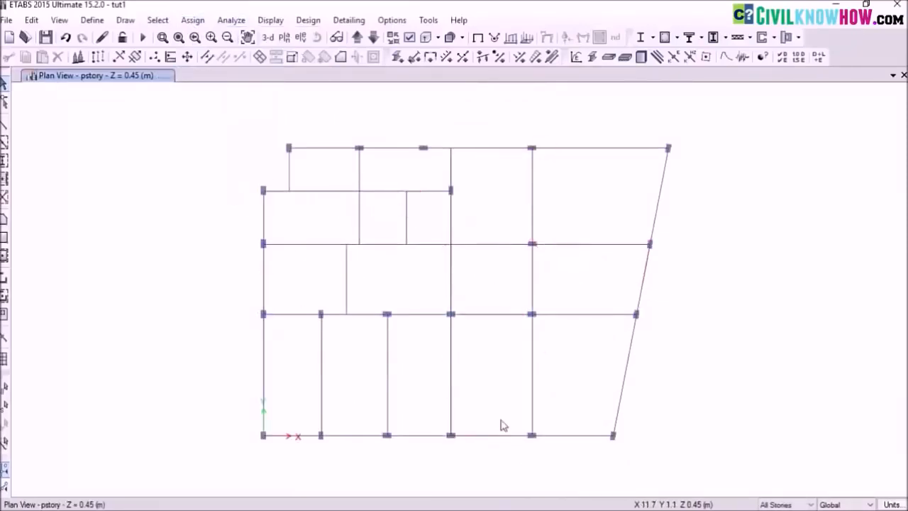
Select all beams, columns and joints of the whole pstory plan across all stories.
{"action": "left_click", "coordinate": [427, 437]}
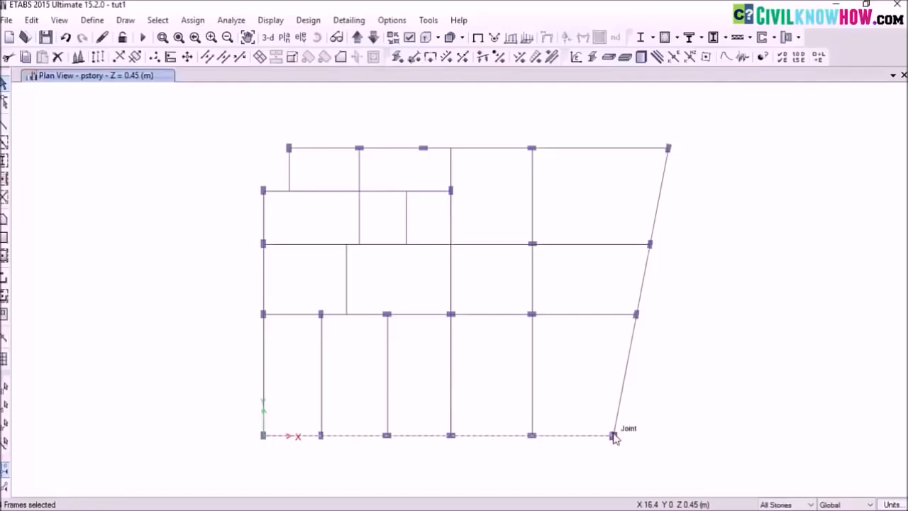
{"action": "left_click_drag", "start_coordinate": [484, 303], "coordinate": [486, 283]}
{"action": "left_click_drag", "start_coordinate": [497, 252], "coordinate": [485, 225]}
{"action": "left_click_drag", "start_coordinate": [493, 166], "coordinate": [478, 120]}
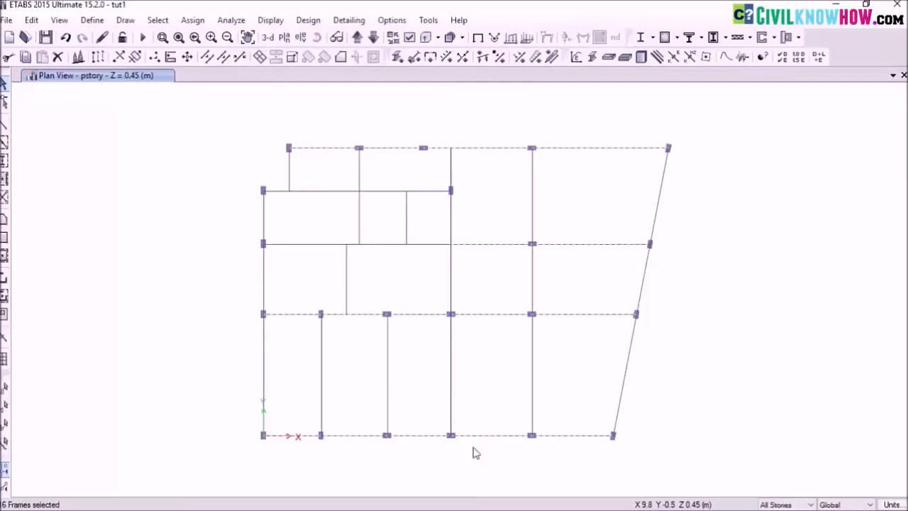
{"action": "left_click_drag", "start_coordinate": [196, 116], "coordinate": [754, 470]}
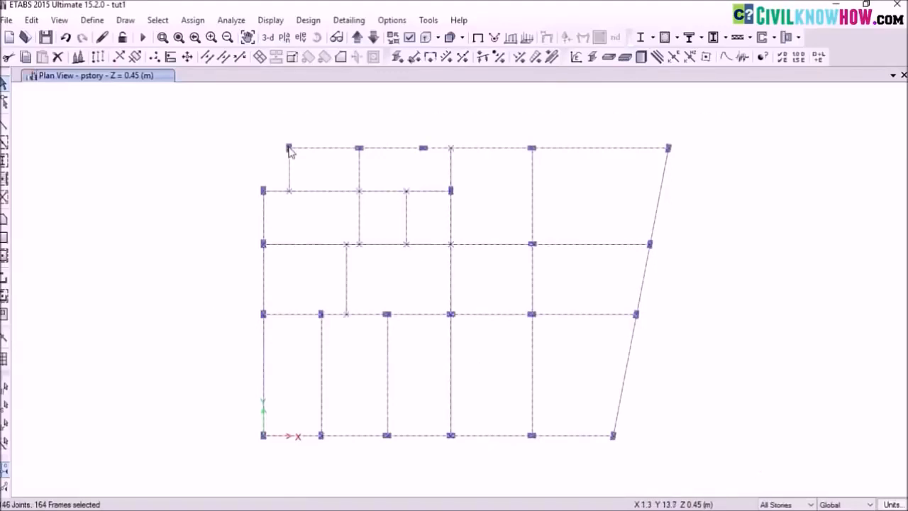
Deselect the joints where beams meet without a column, along the plan's upper edge and at the inner secondary beam ends.
{"action": "left_click", "coordinate": [451, 148]}
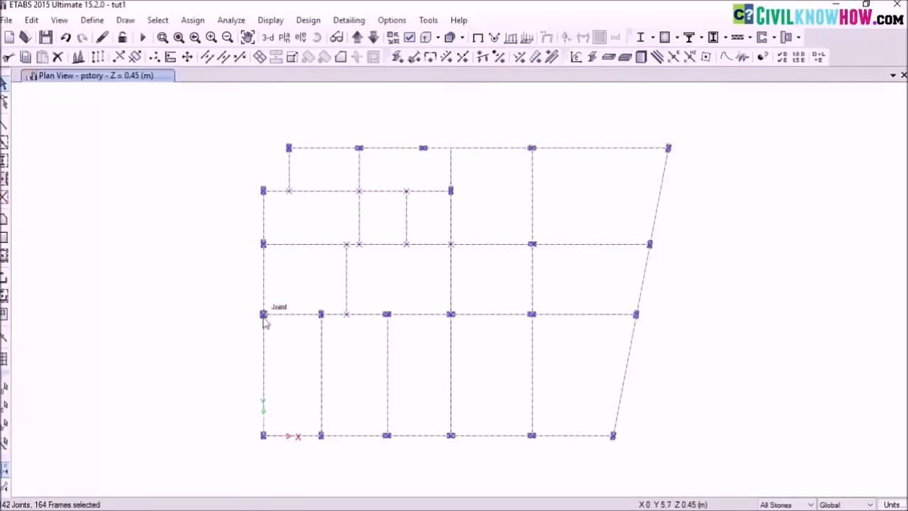
{"action": "left_click", "coordinate": [345, 244]}
{"action": "left_click", "coordinate": [360, 244]}
{"action": "left_click", "coordinate": [288, 190]}
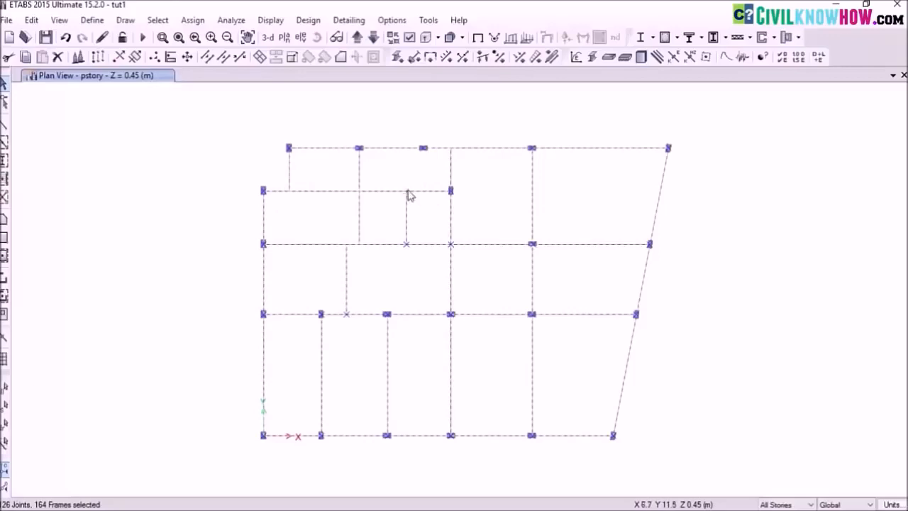
{"action": "left_click", "coordinate": [406, 244]}
{"action": "left_click", "coordinate": [451, 245]}
{"action": "left_click", "coordinate": [407, 245]}
{"action": "left_click", "coordinate": [347, 314]}
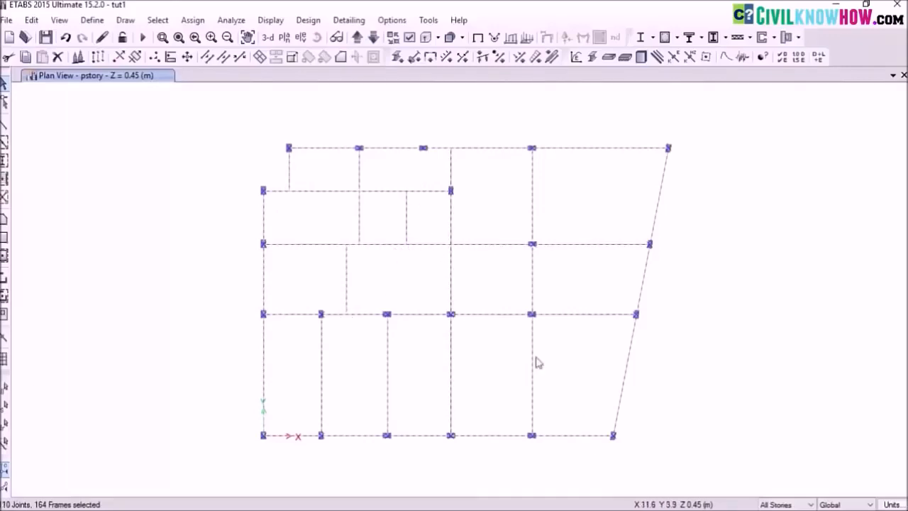
Divide the selected frames with the option Break at Intersections with Selected Frames and Joints.
{"action": "left_click", "coordinate": [207, 57]}
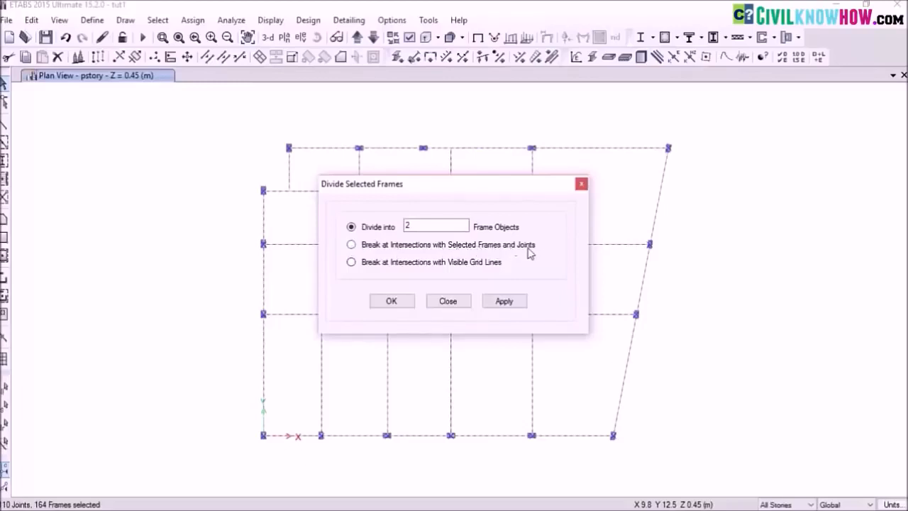
{"action": "left_click", "coordinate": [351, 244]}
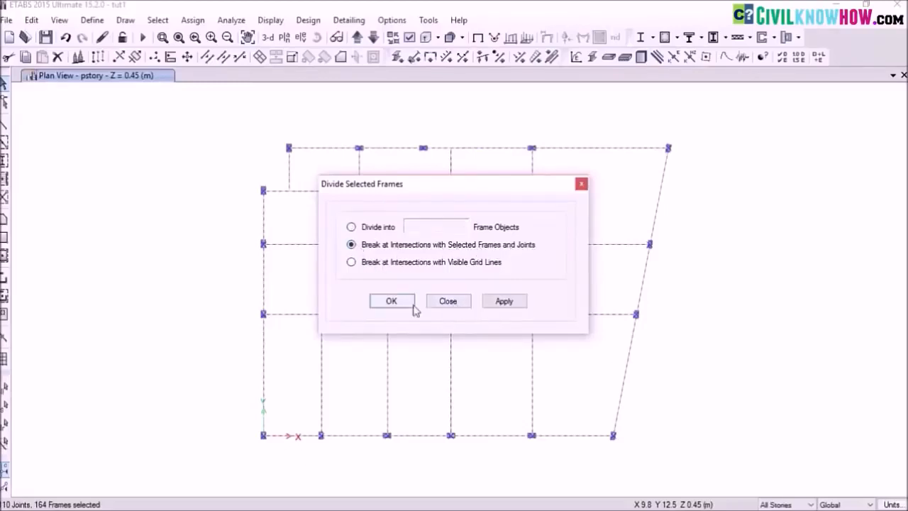
{"action": "left_click", "coordinate": [505, 304]}
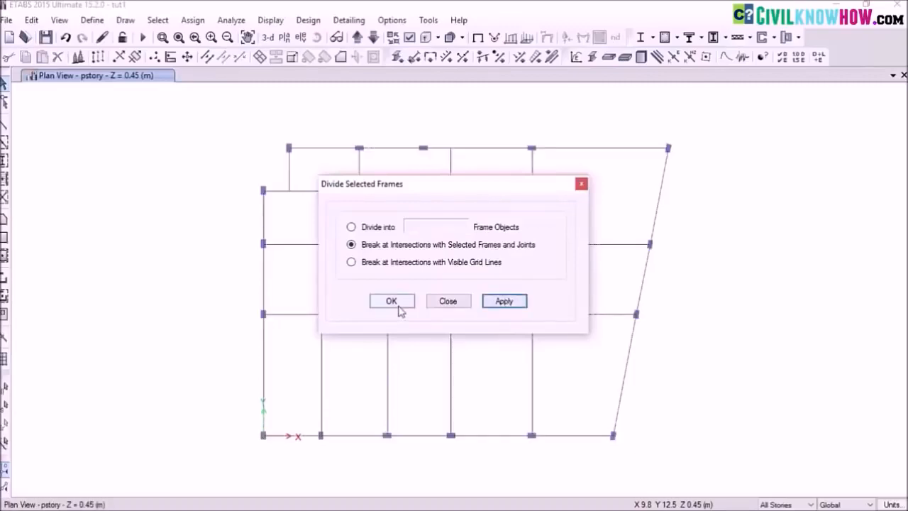
{"action": "left_click", "coordinate": [398, 306]}
Check the divided beams by selecting segments along the lower edge, the row above and the central vertical line, and clear the selection.
{"action": "middle_click_drag", "start_coordinate": [457, 356], "coordinate": [432, 287]}
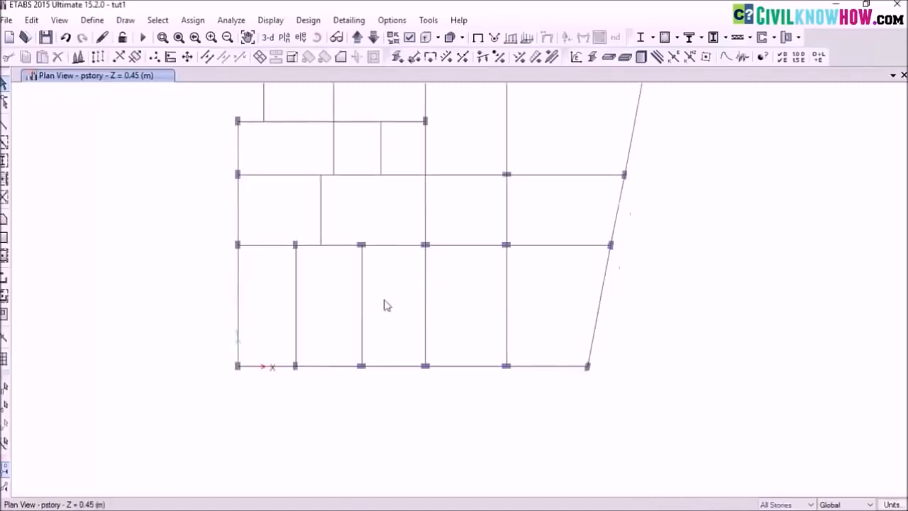
{"action": "scroll", "coordinate": [384, 302], "scroll_direction": "up", "scroll_amount": 5}
{"action": "scroll", "coordinate": [407, 354], "scroll_direction": "down", "scroll_amount": 5}
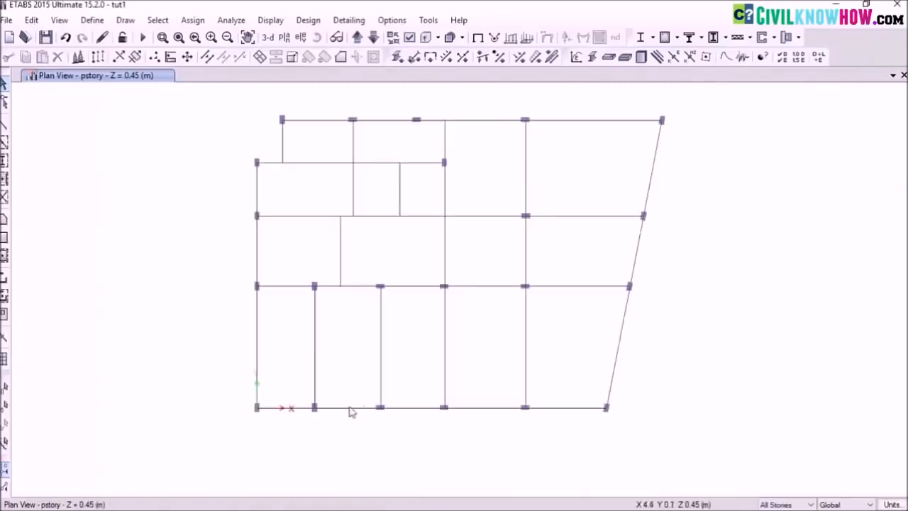
{"action": "left_click", "coordinate": [349, 411]}
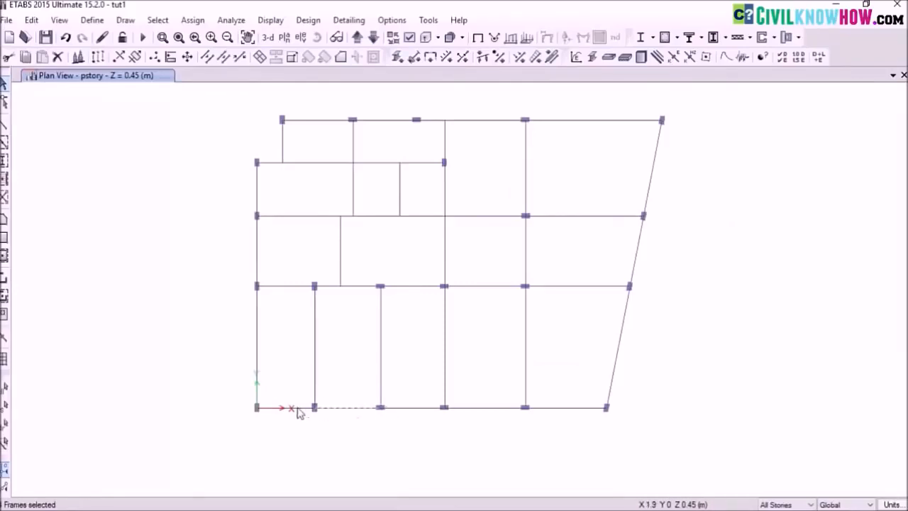
{"action": "left_click", "coordinate": [497, 409]}
{"action": "left_click", "coordinate": [561, 411]}
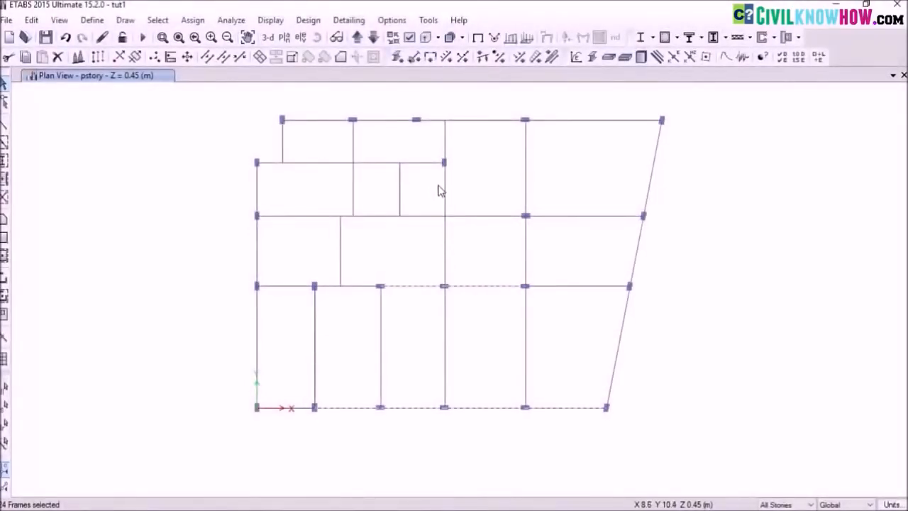
{"action": "left_click_drag", "start_coordinate": [432, 182], "coordinate": [470, 205]}
{"action": "left_click", "coordinate": [444, 242]}
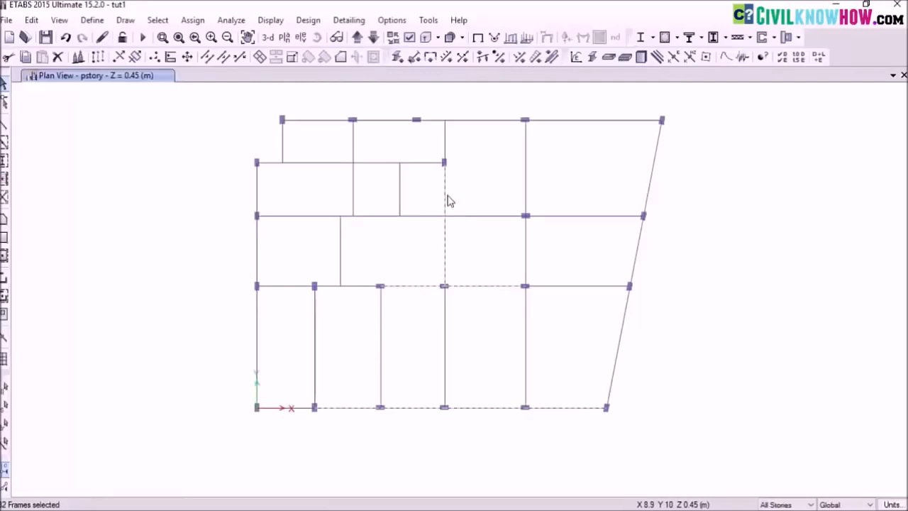
{"action": "left_click", "coordinate": [417, 287]}
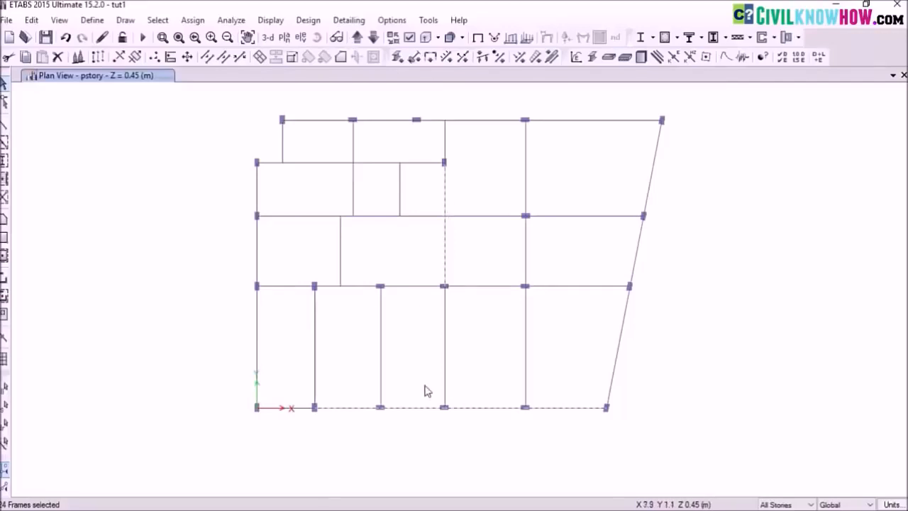
{"action": "left_click", "coordinate": [158, 22]}
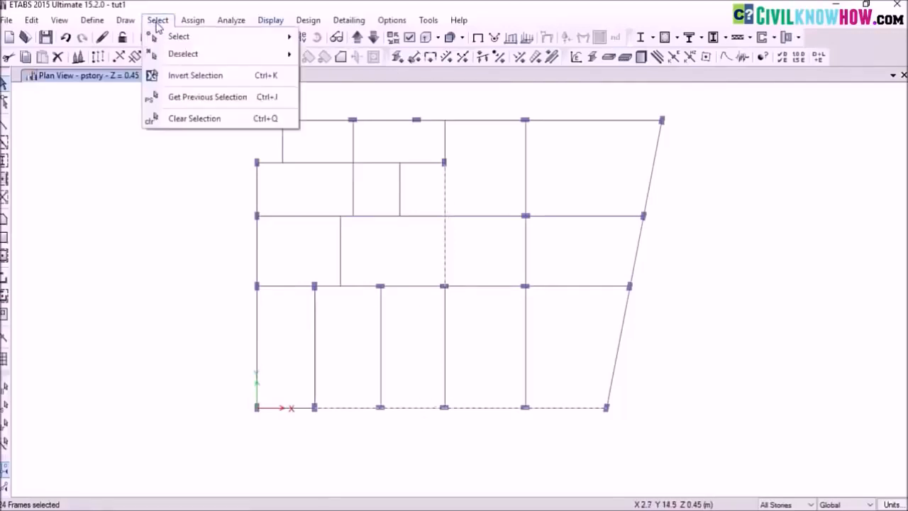
{"action": "left_click", "coordinate": [184, 121]}
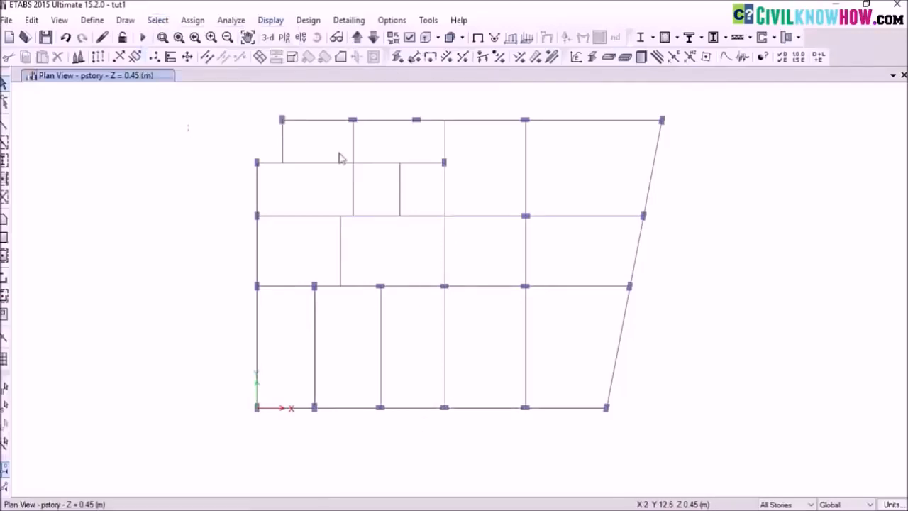
Join the two beam segments on the central vertical line between its upper column and the column two beam rows below.
{"action": "left_click", "coordinate": [446, 190]}
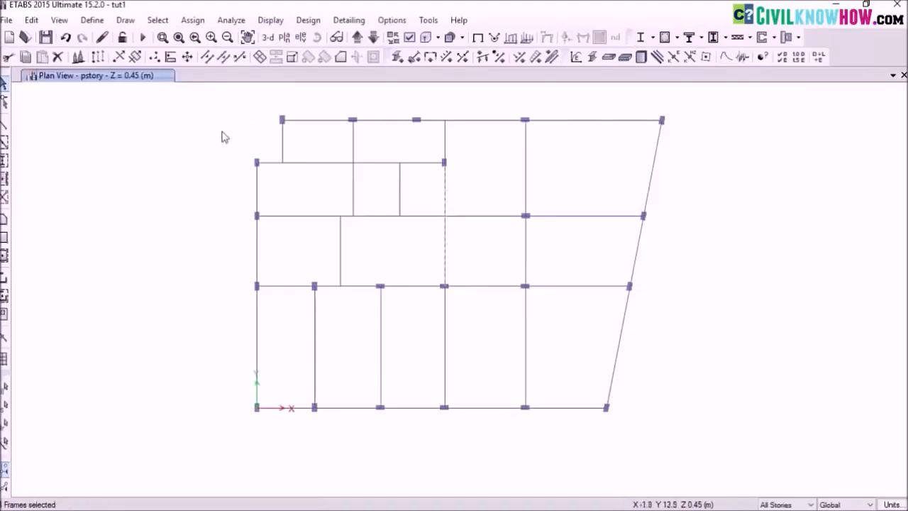
{"action": "left_click", "coordinate": [222, 58]}
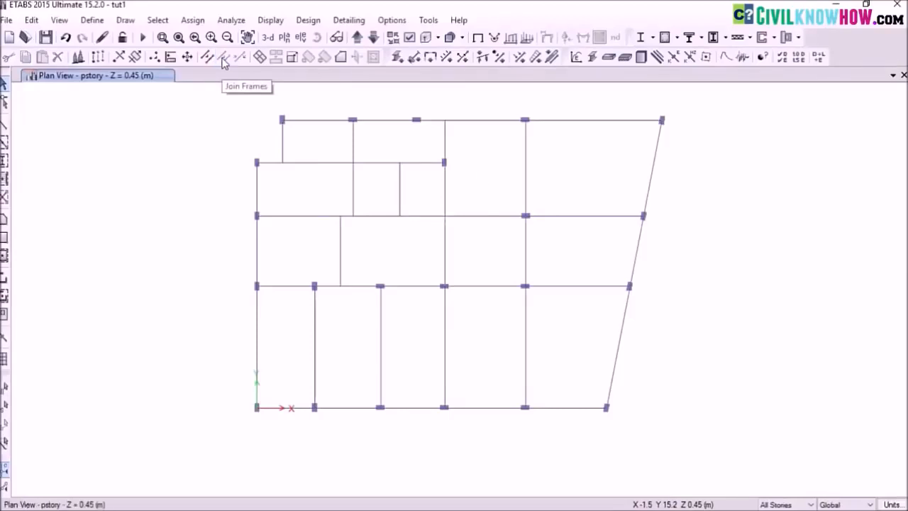
{"action": "left_click", "coordinate": [446, 187]}
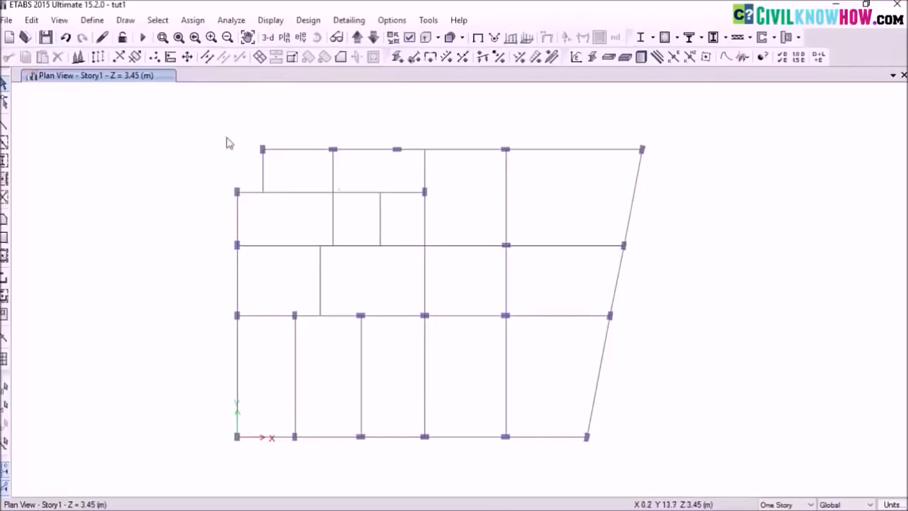
In the story data, set Master Story to No for pstory and to Yes for Story1.
{"action": "left_click", "coordinate": [32, 21]}
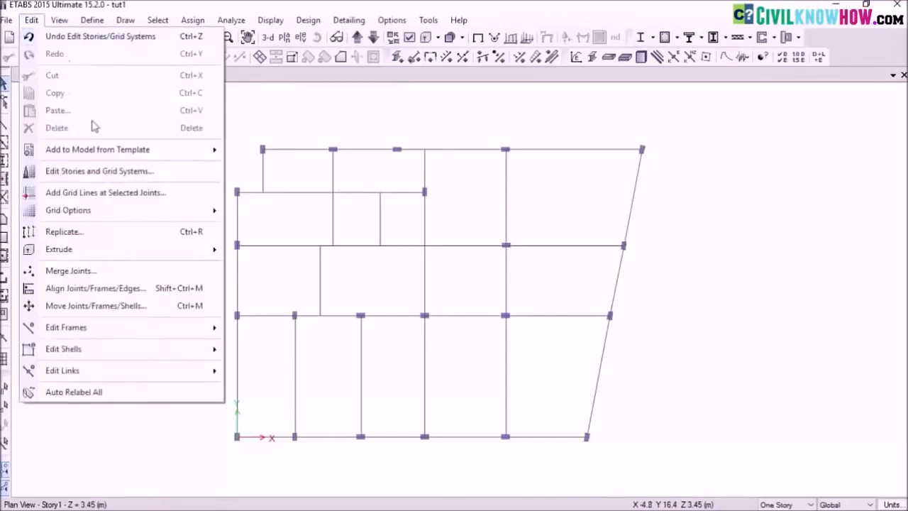
{"action": "left_click", "coordinate": [96, 172]}
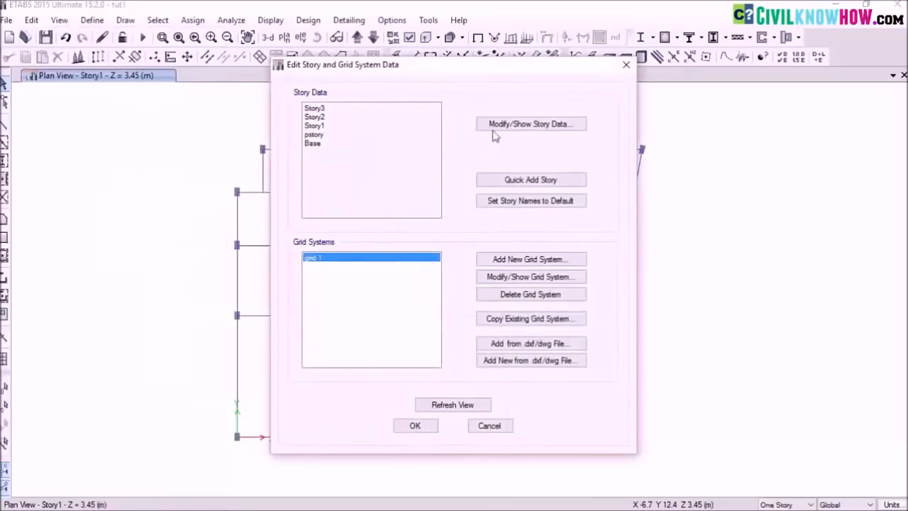
{"action": "left_click", "coordinate": [537, 125]}
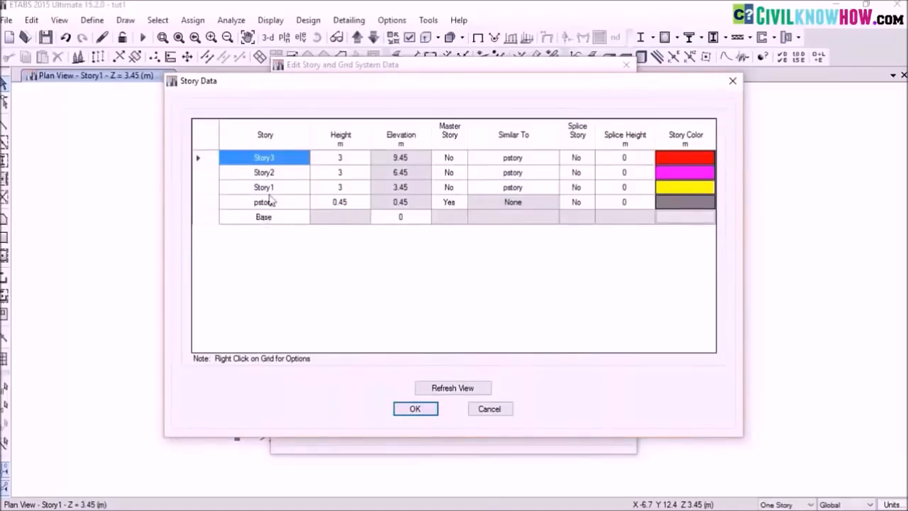
{"action": "left_click", "coordinate": [462, 206]}
{"action": "left_click", "coordinate": [462, 205]}
{"action": "left_click", "coordinate": [454, 221]}
{"action": "left_click", "coordinate": [449, 187]}
{"action": "left_click", "coordinate": [462, 188]}
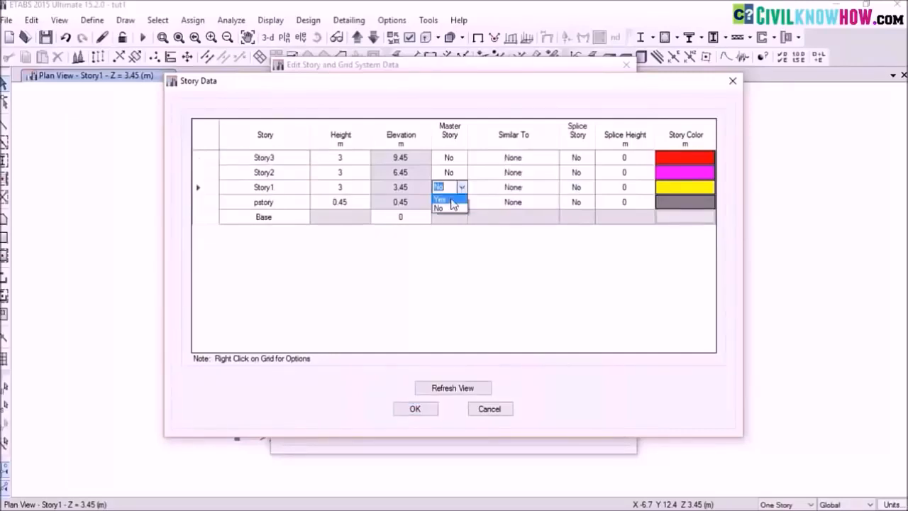
{"action": "left_click", "coordinate": [441, 200]}
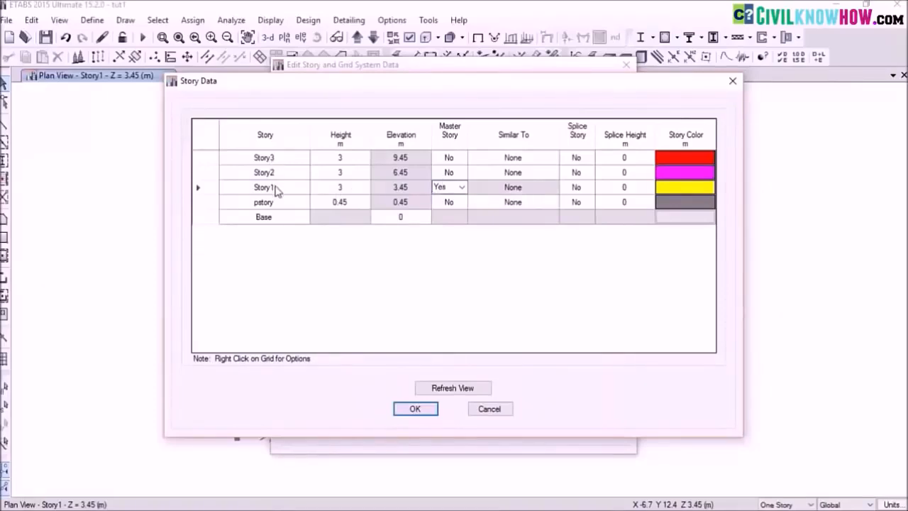
Make Story2 and Story3 similar to Story1, refresh the view and accept the story data.
{"action": "left_click", "coordinate": [539, 173]}
{"action": "left_click", "coordinate": [553, 173]}
{"action": "left_click", "coordinate": [504, 194]}
{"action": "left_click", "coordinate": [529, 157]}
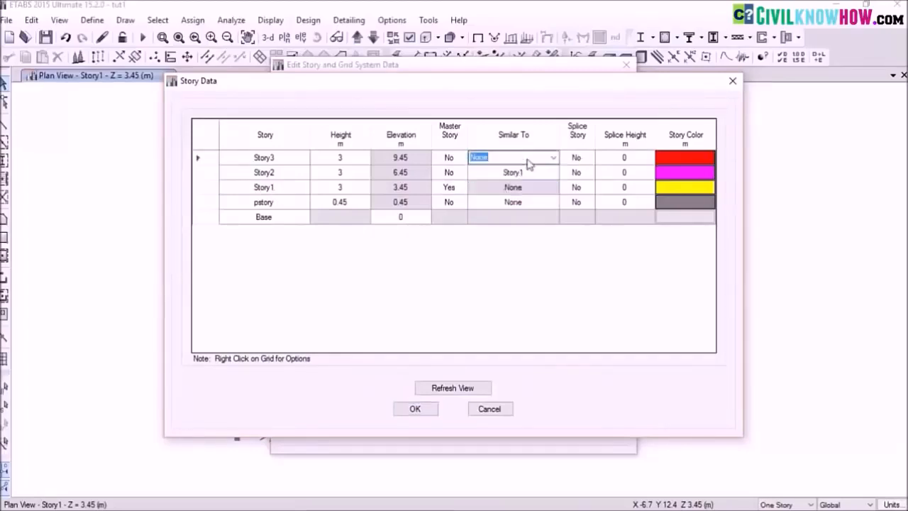
{"action": "left_click", "coordinate": [552, 159]}
{"action": "left_click", "coordinate": [508, 182]}
{"action": "left_click", "coordinate": [438, 387]}
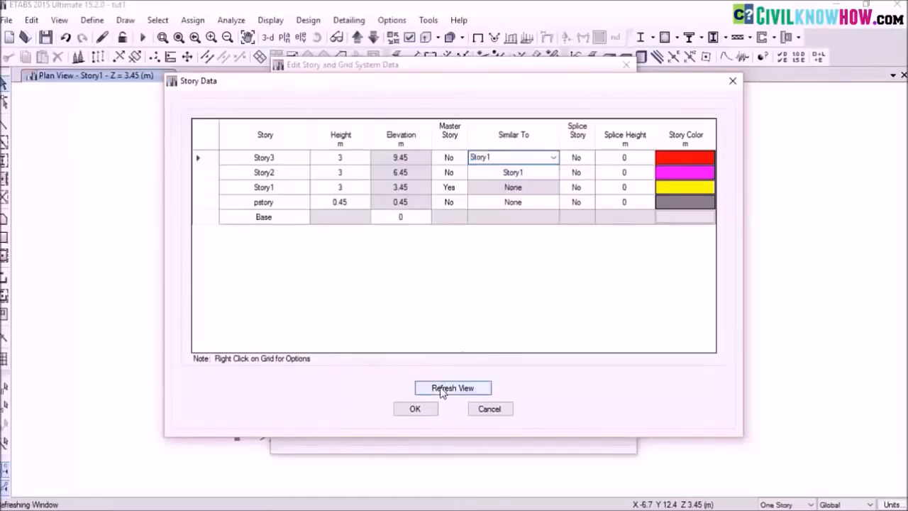
{"action": "left_click", "coordinate": [416, 409]}
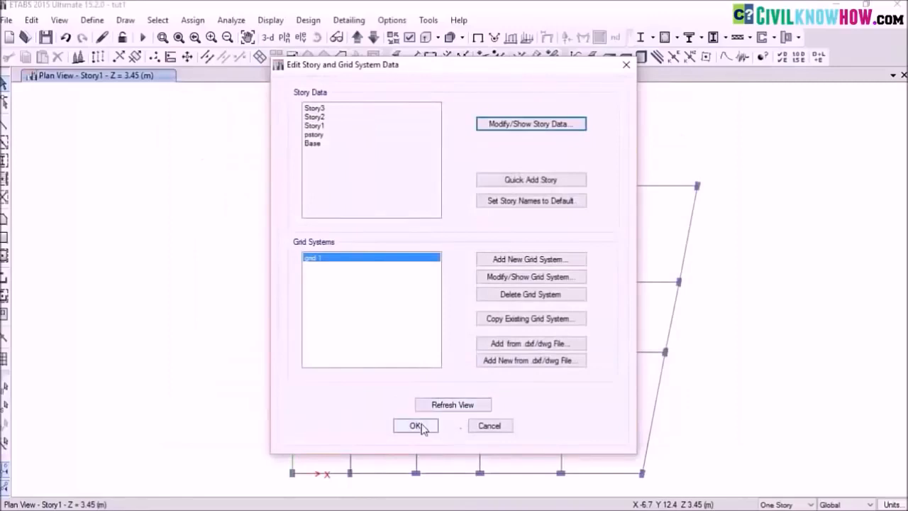
{"action": "left_click", "coordinate": [416, 426]}
Add a new slab property named s140 with M25 as its slab material.
{"action": "middle_click_drag", "start_coordinate": [446, 379], "coordinate": [412, 337]}
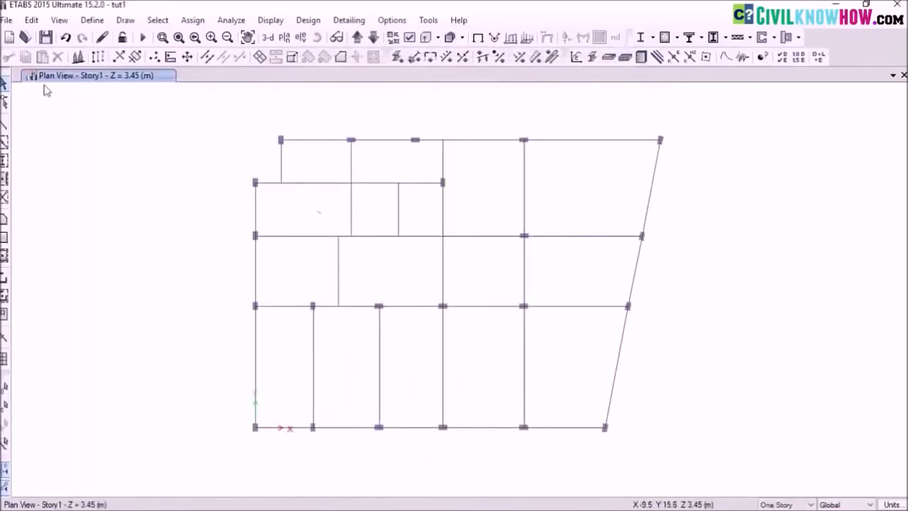
{"action": "left_click", "coordinate": [96, 23]}
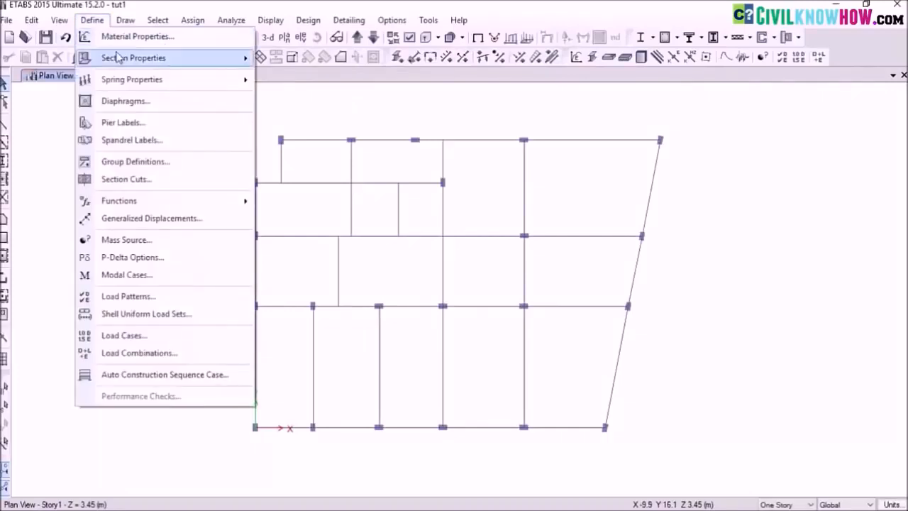
{"action": "mouse_move", "coordinate": [119, 58]}
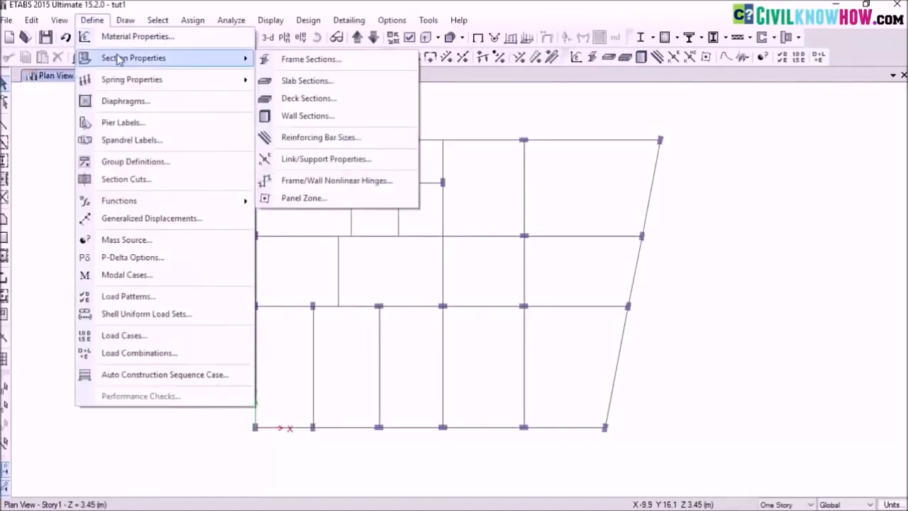
{"action": "left_click", "coordinate": [306, 81]}
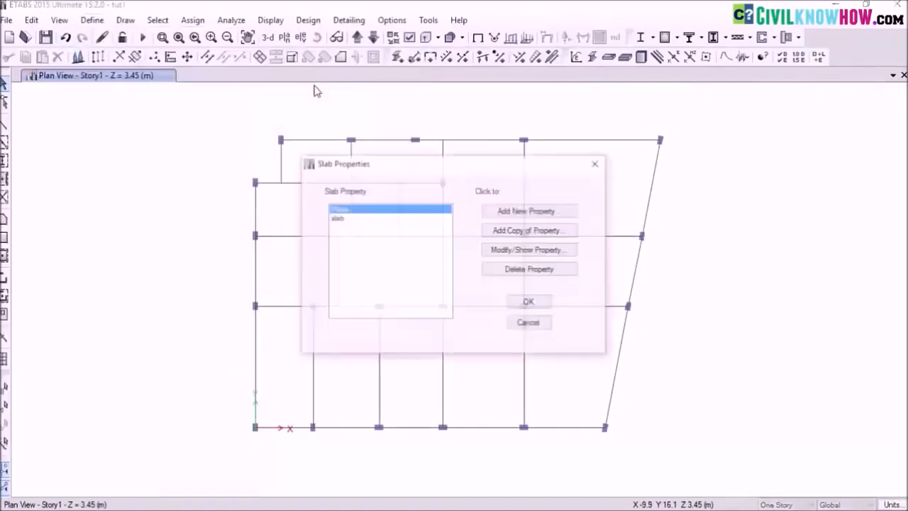
{"action": "left_click", "coordinate": [544, 213]}
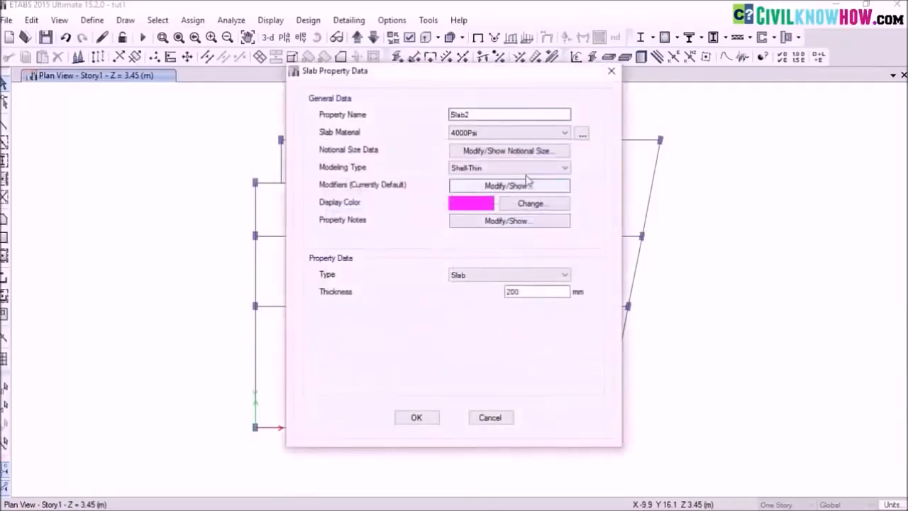
{"action": "left_click_drag", "start_coordinate": [486, 115], "coordinate": [411, 119]}
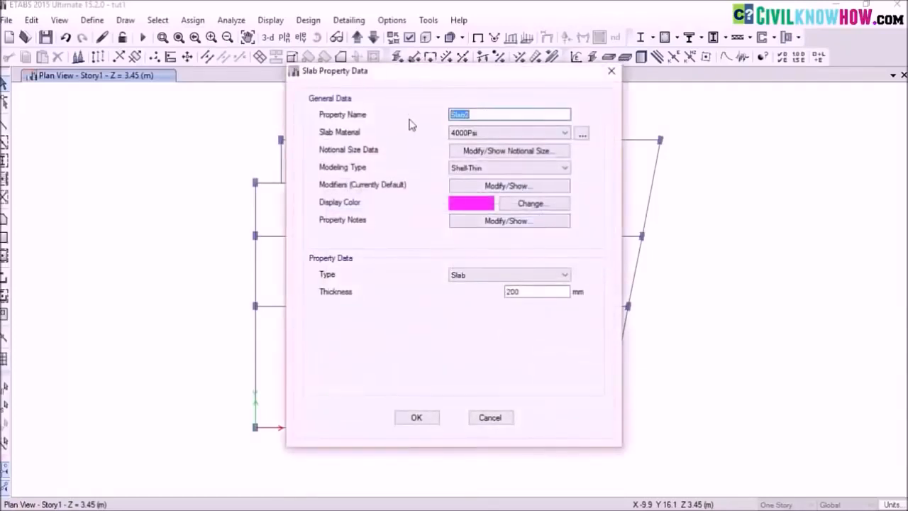
{"action": "type", "text": "s140"}
{"action": "left_click", "coordinate": [565, 132]}
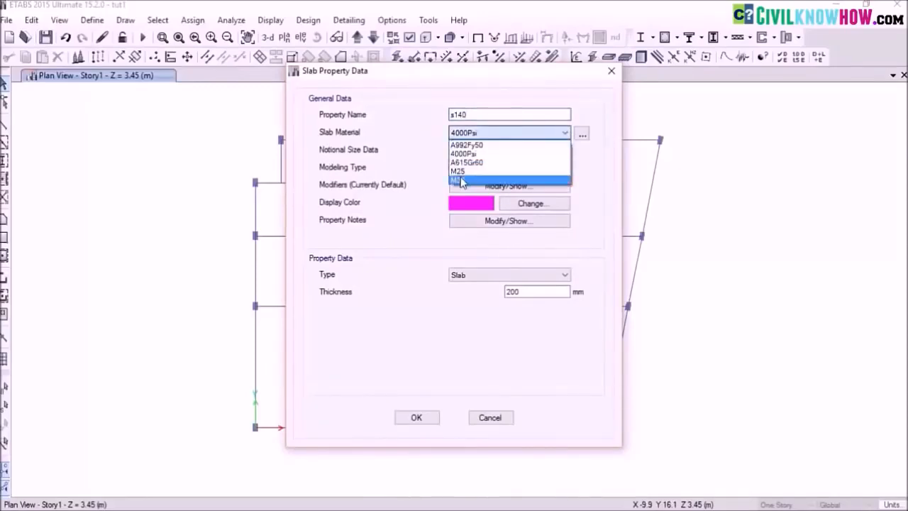
{"action": "left_click", "coordinate": [464, 171]}
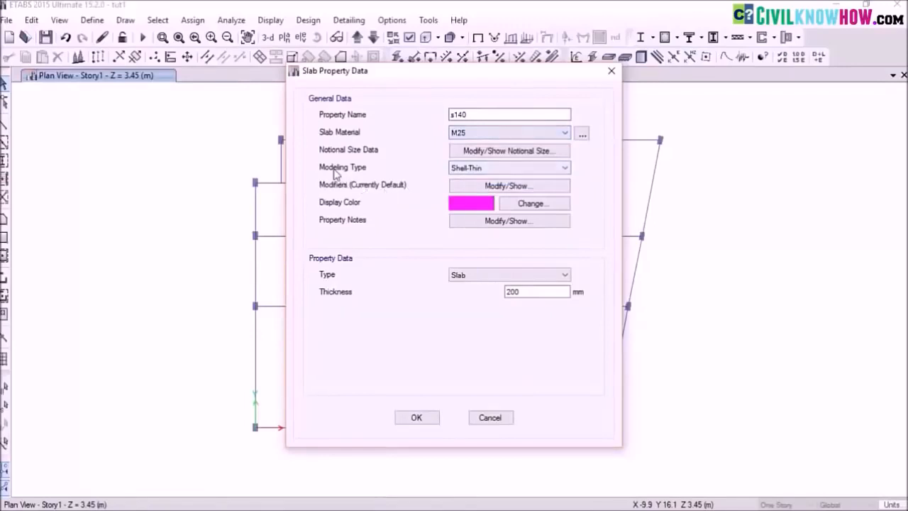
Set the s140 slab's modeling type to Membrane and its thickness to 140 mm, and accept the slab properties.
{"action": "left_click", "coordinate": [566, 168]}
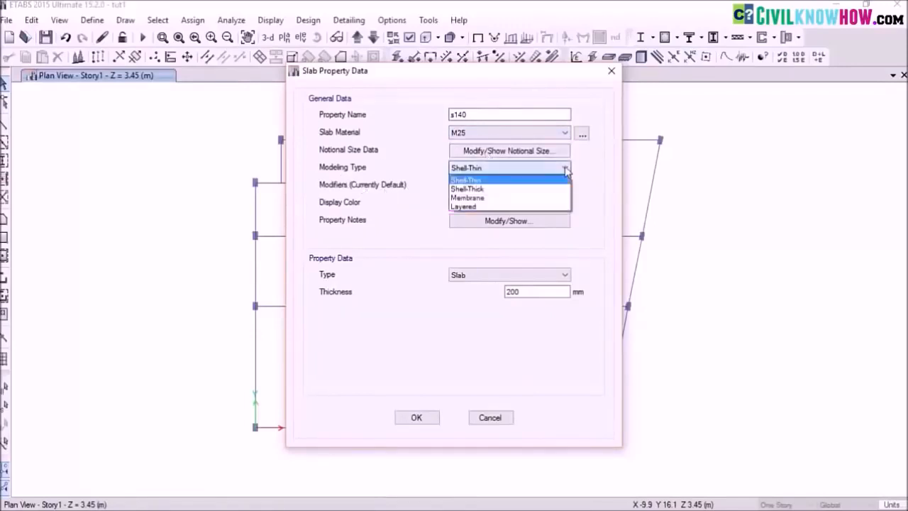
{"action": "left_click", "coordinate": [480, 199]}
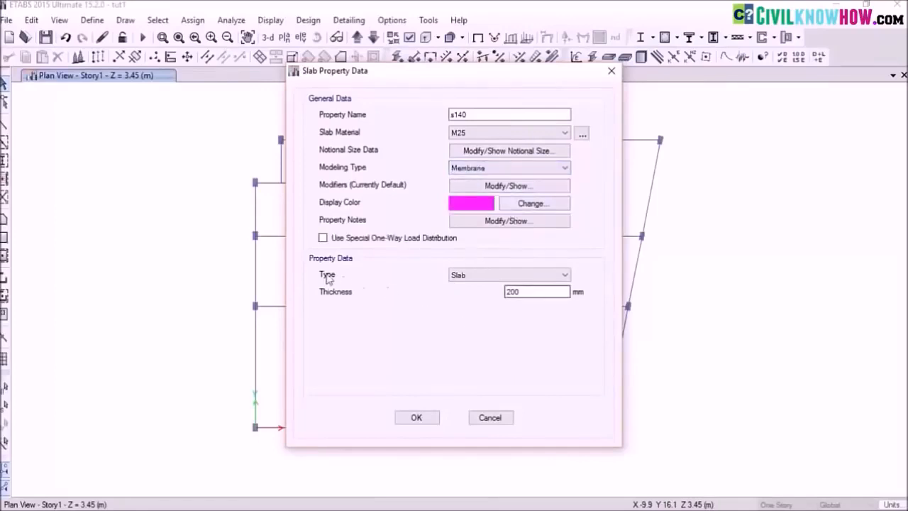
{"action": "left_click_drag", "start_coordinate": [518, 292], "coordinate": [490, 287]}
{"action": "type", "text": "140"}
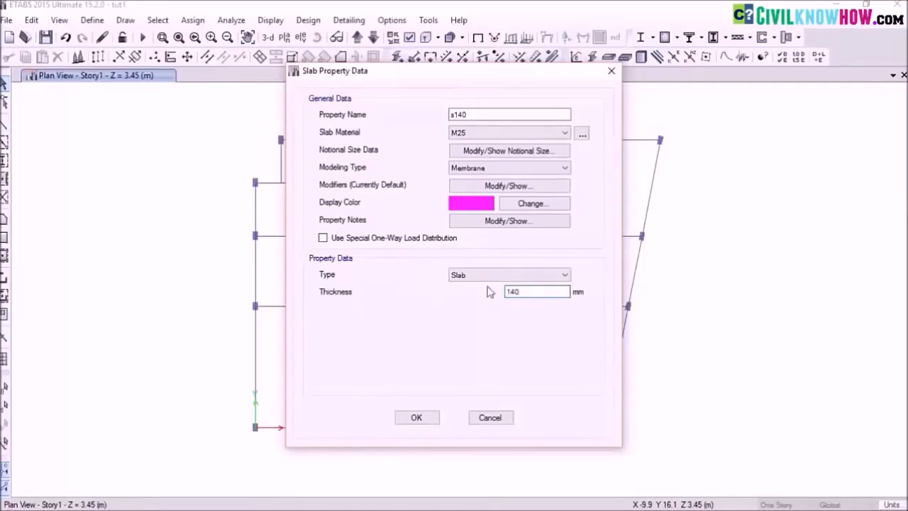
{"action": "left_click", "coordinate": [412, 418]}
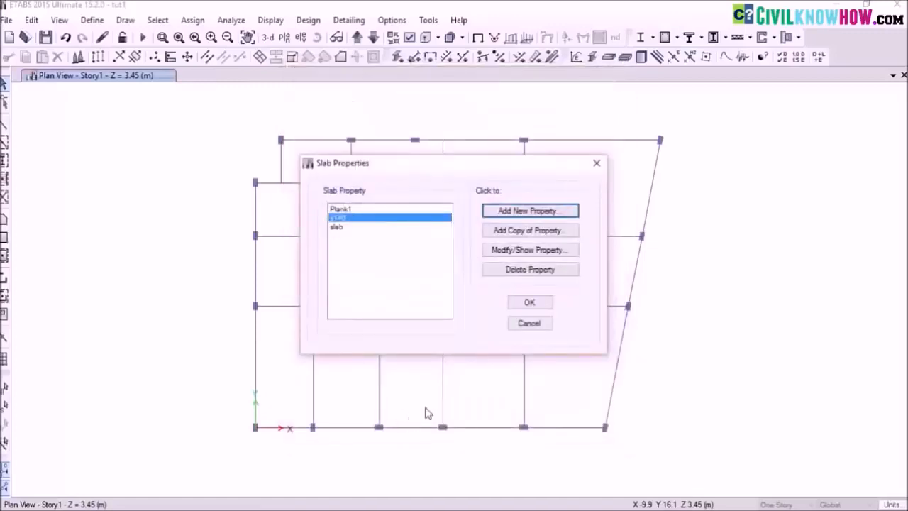
{"action": "left_click", "coordinate": [530, 302]}
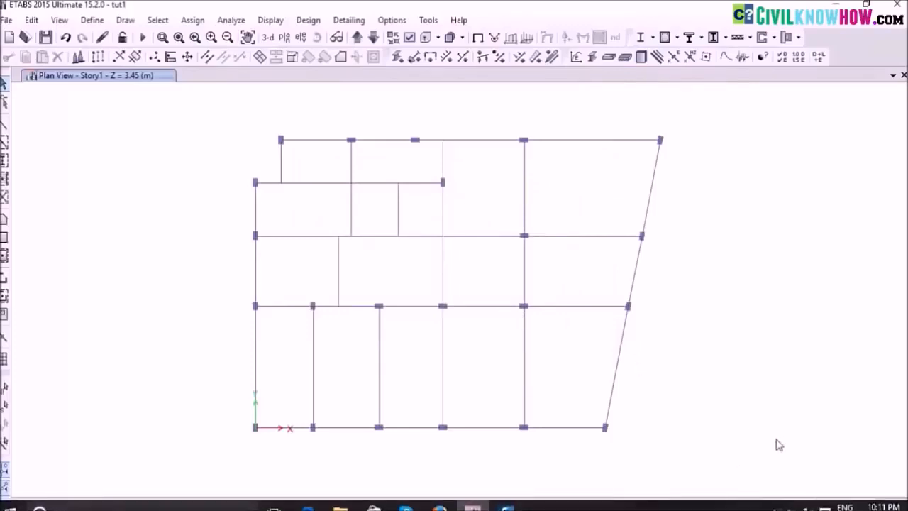
Switch drawing to Similar Stories and draw a rectangular s140 slab, 3.3 m by 2 m, over the upper-left bay of the plan.
{"action": "left_click", "coordinate": [793, 504]}
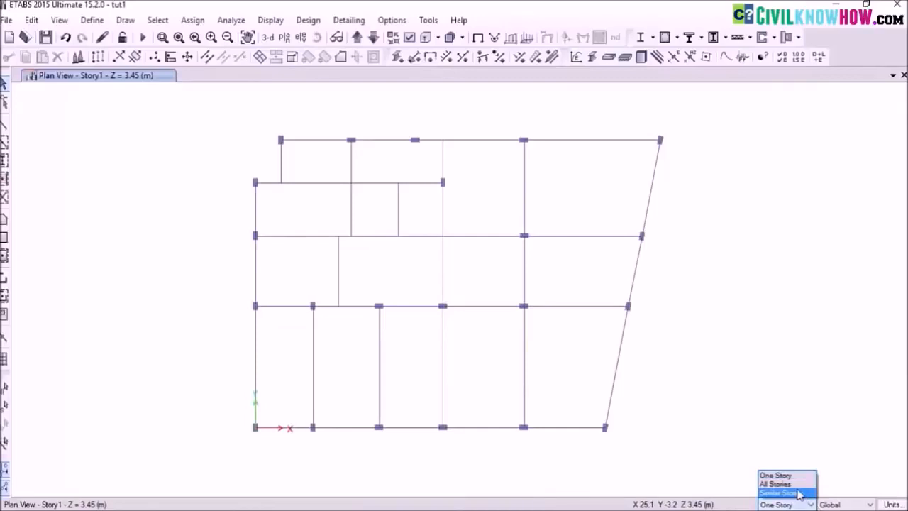
{"action": "left_click", "coordinate": [798, 493]}
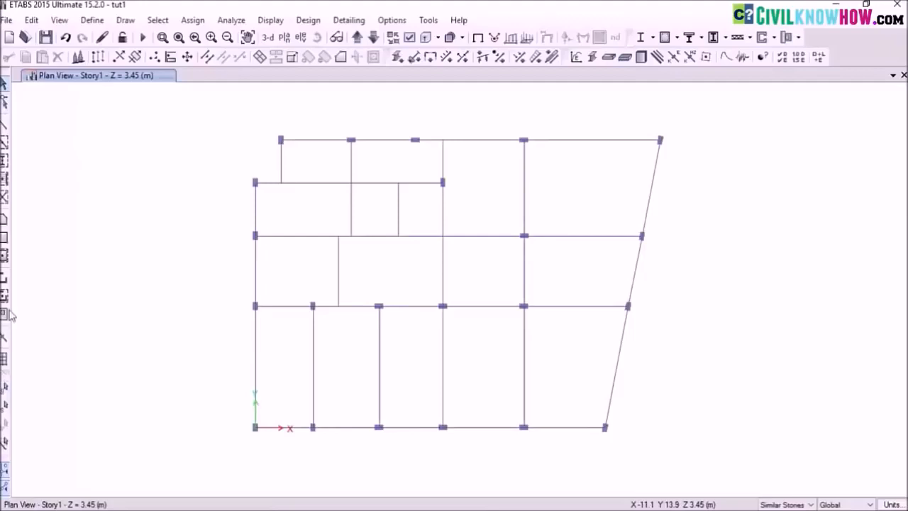
{"action": "left_click", "coordinate": [4, 239]}
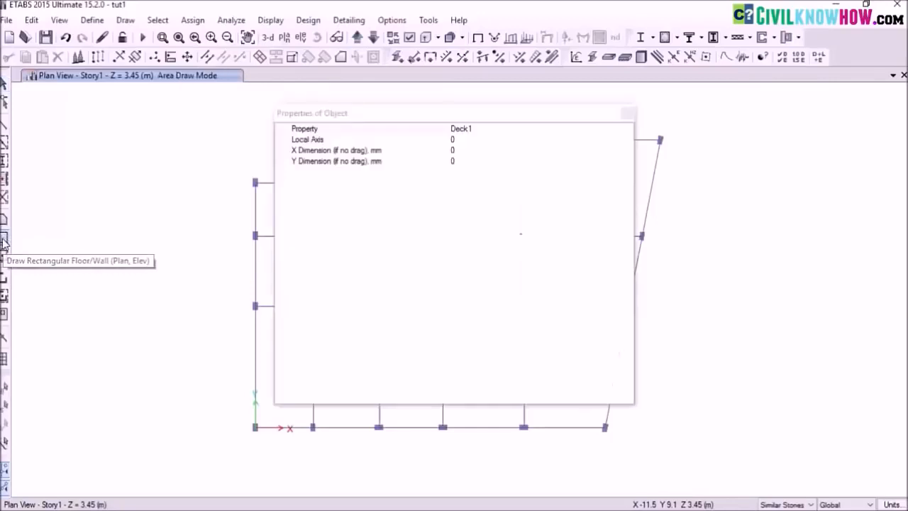
{"action": "left_click", "coordinate": [488, 128]}
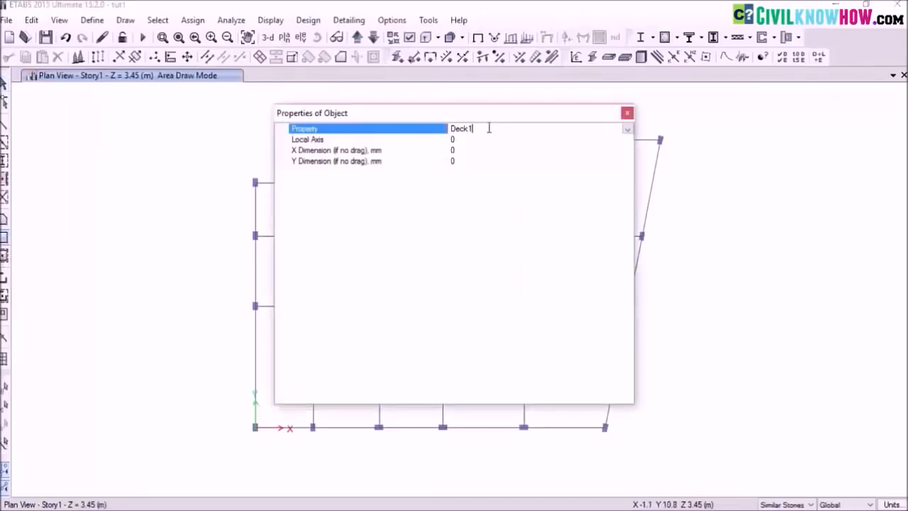
{"action": "left_click", "coordinate": [627, 129]}
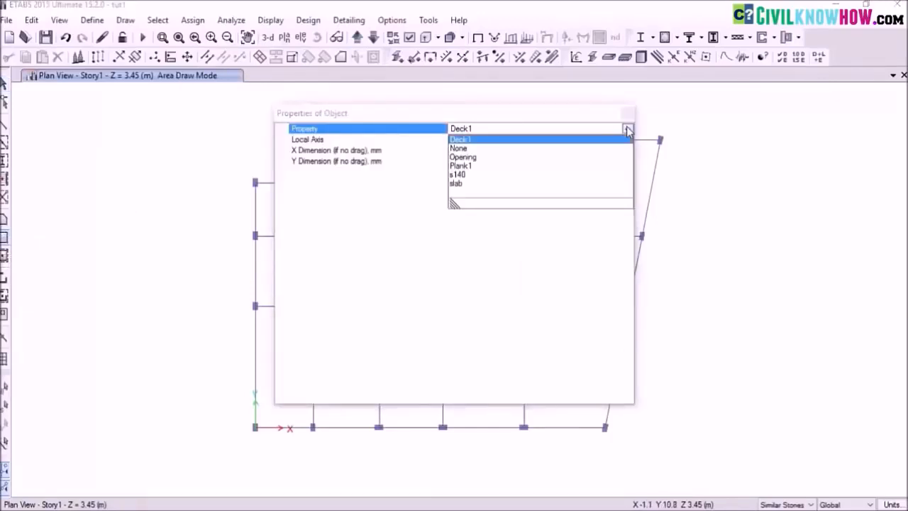
{"action": "left_click", "coordinate": [458, 175]}
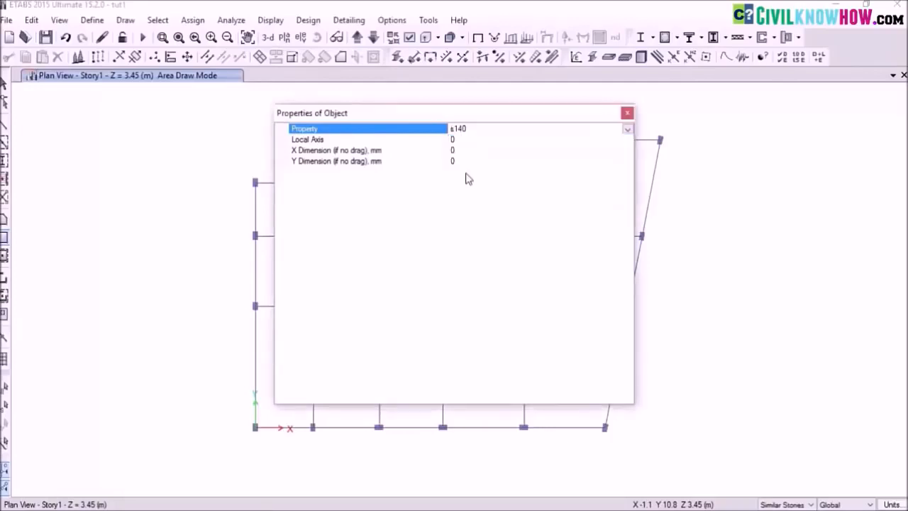
{"action": "left_click", "coordinate": [627, 112]}
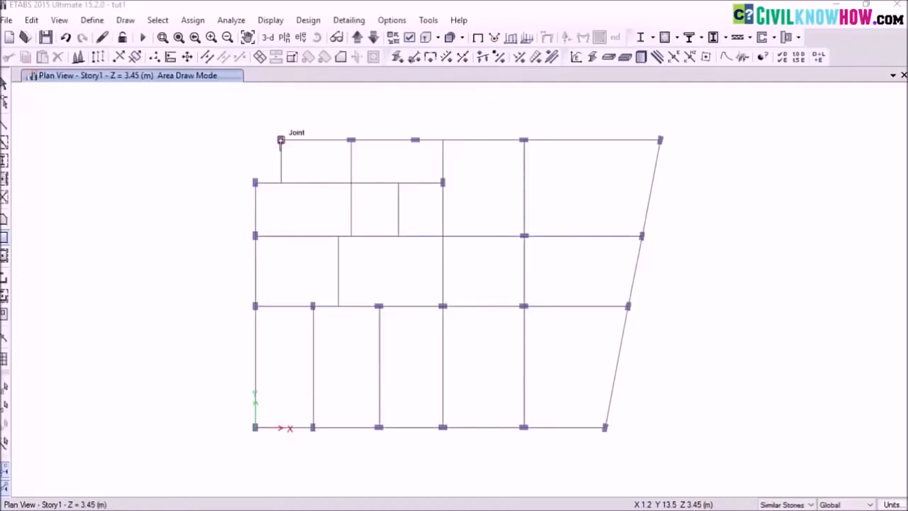
{"action": "left_click_drag", "start_coordinate": [280, 140], "coordinate": [351, 183]}
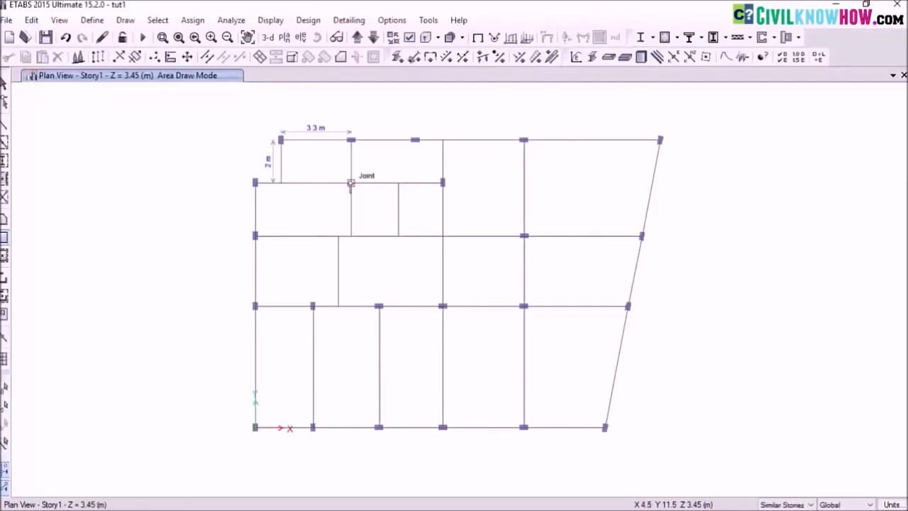
{"action": "left_click", "coordinate": [350, 183]}
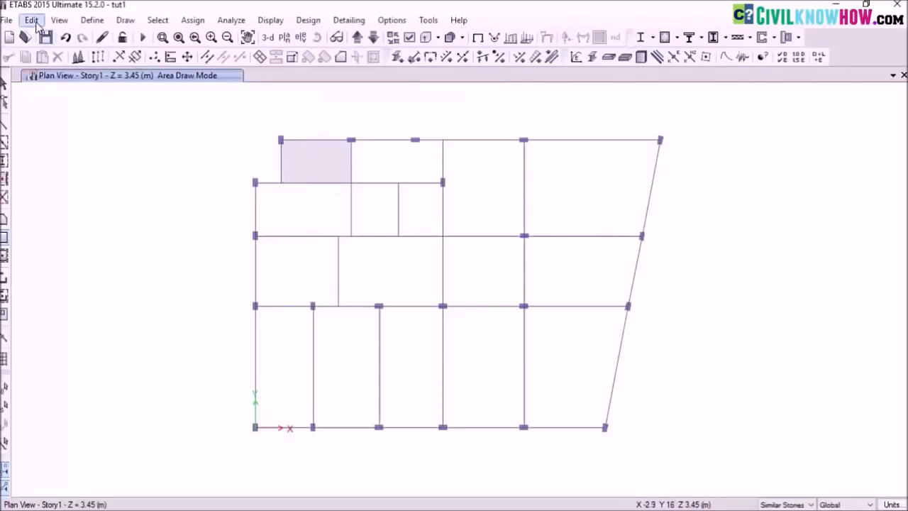
Set the view options to color objects by Section Properties and apply them.
{"action": "left_click", "coordinate": [61, 23]}
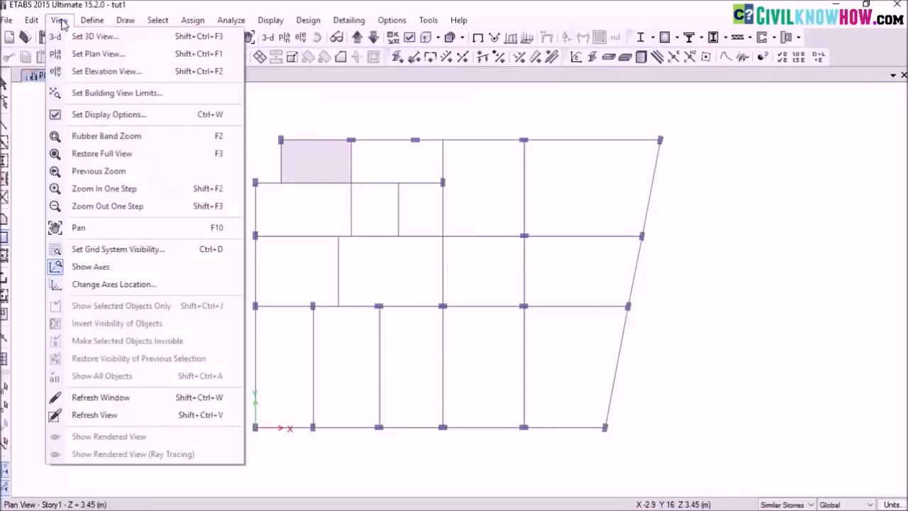
{"action": "left_click", "coordinate": [135, 115]}
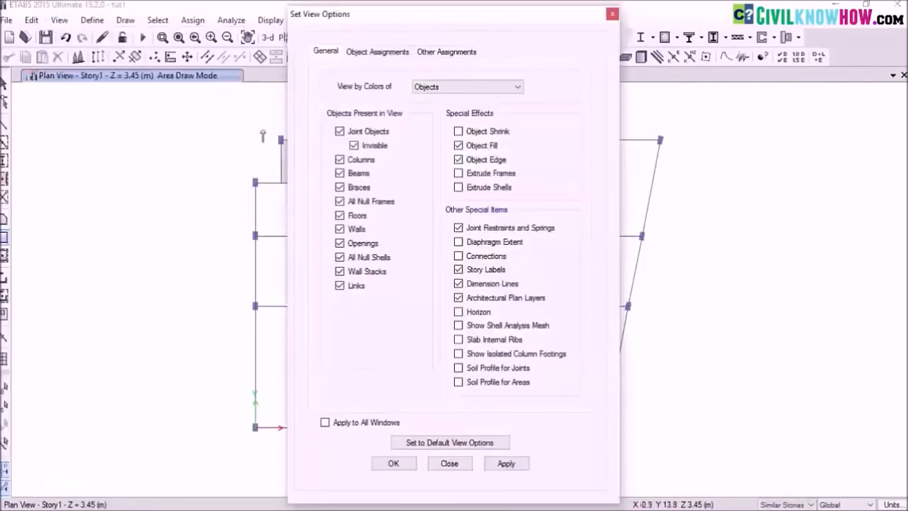
{"action": "left_click", "coordinate": [518, 87]}
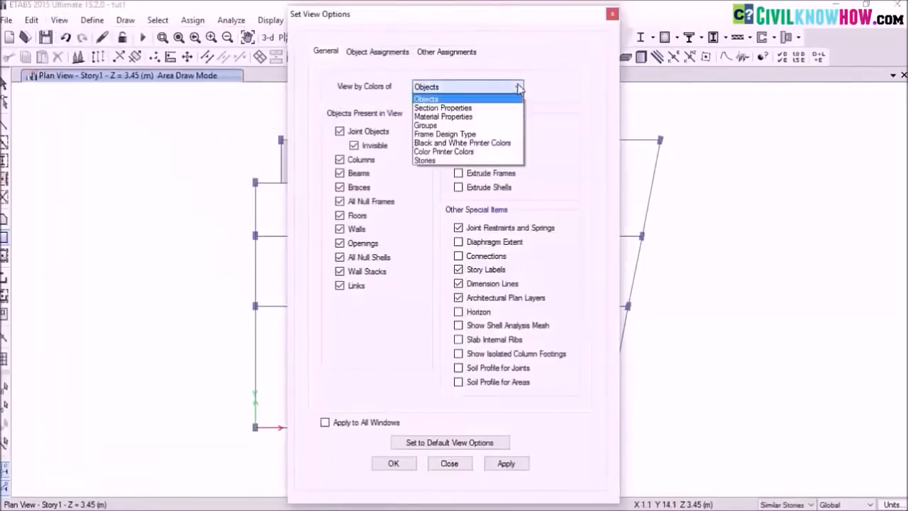
{"action": "left_click", "coordinate": [436, 108]}
{"action": "left_click", "coordinate": [506, 463]}
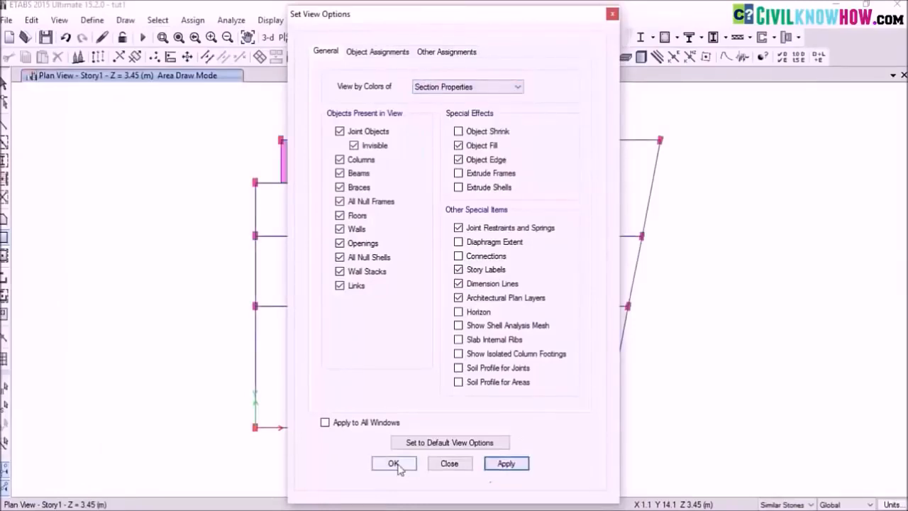
{"action": "left_click", "coordinate": [394, 463]}
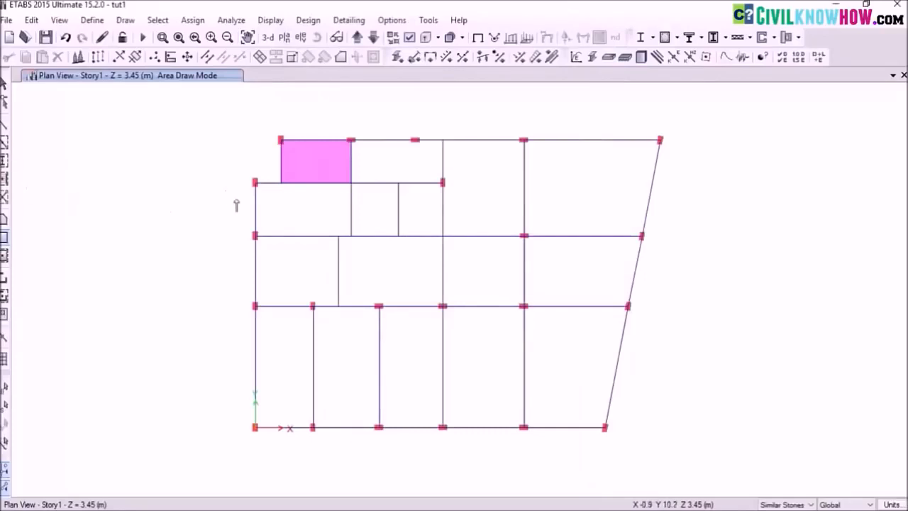
Draw a rectangular s140 slab, 4.5 m by 2.5 m, over the leftmost bay directly below the first slab.
{"action": "left_click", "coordinate": [4, 237]}
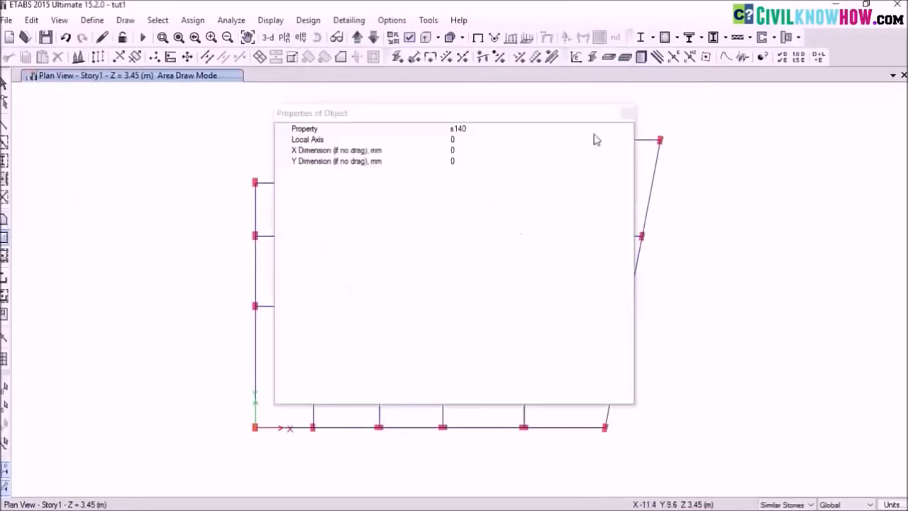
{"action": "left_click", "coordinate": [626, 111]}
{"action": "left_click", "coordinate": [255, 182]}
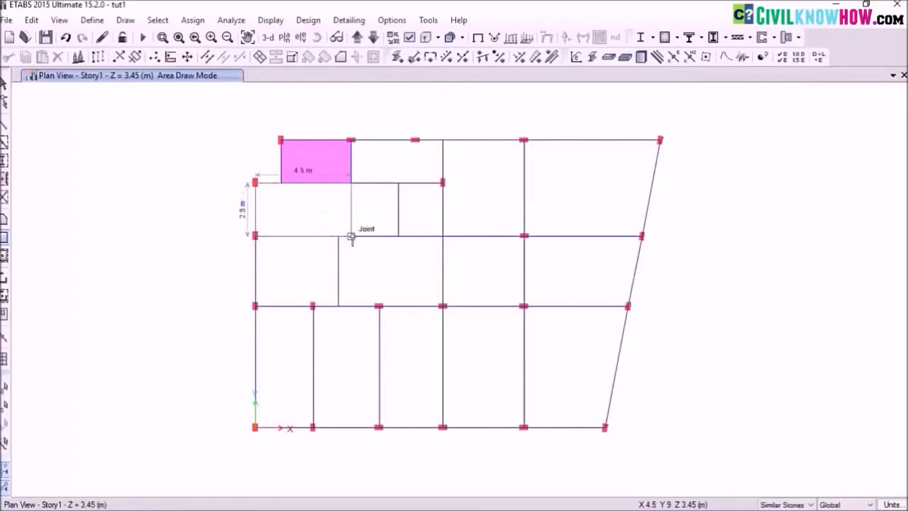
{"action": "left_click", "coordinate": [350, 236]}
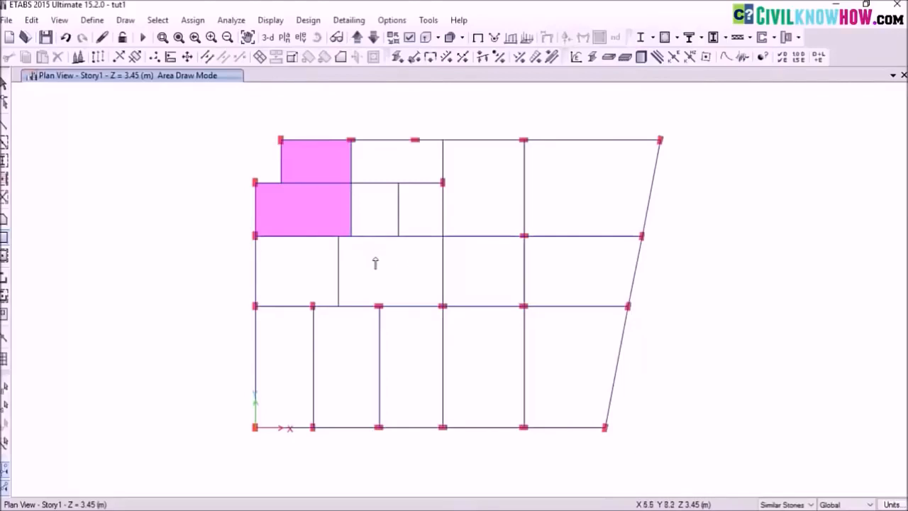
Draw one rectangular slab over the three lower-row bays, from the second column at mid-height to the fifth column on the lower edge.
{"action": "left_click", "coordinate": [312, 306]}
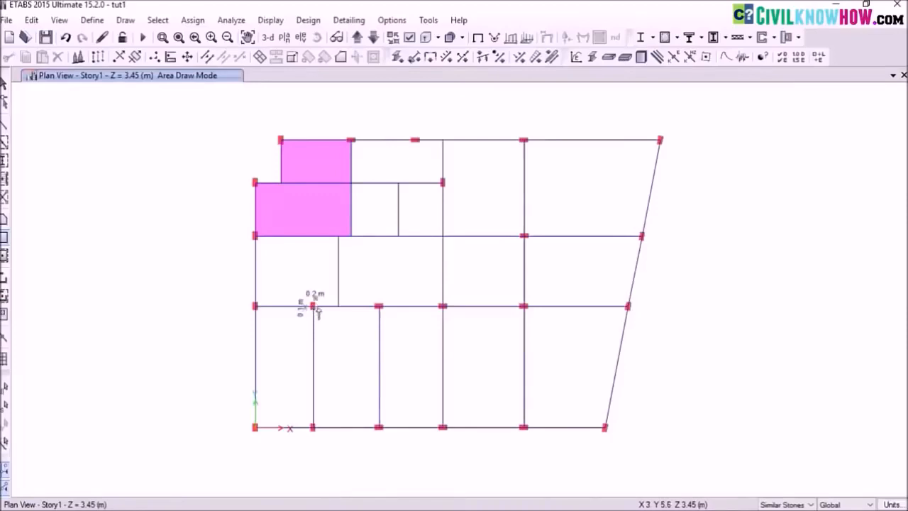
{"action": "left_click", "coordinate": [524, 427]}
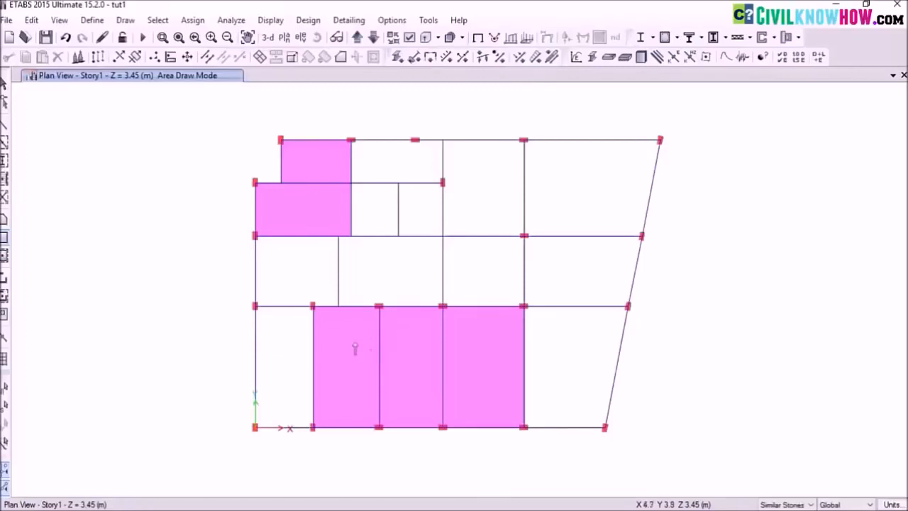
{"action": "key", "text": "Escape"}
Divide the lower-row slab at its two interior beams by cookie cutting floor objects at selected frame objects, extending frames to shell edges.
{"action": "left_click", "coordinate": [413, 363]}
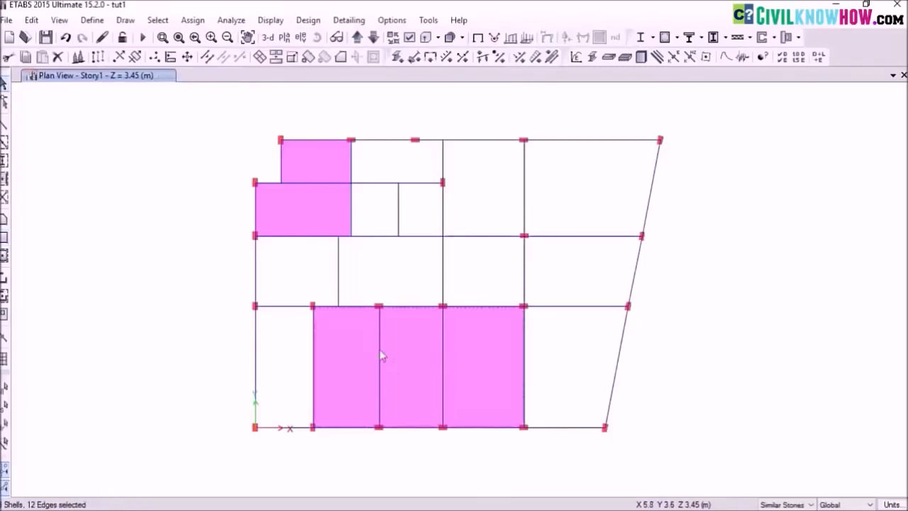
{"action": "left_click", "coordinate": [379, 349]}
{"action": "left_click", "coordinate": [443, 345]}
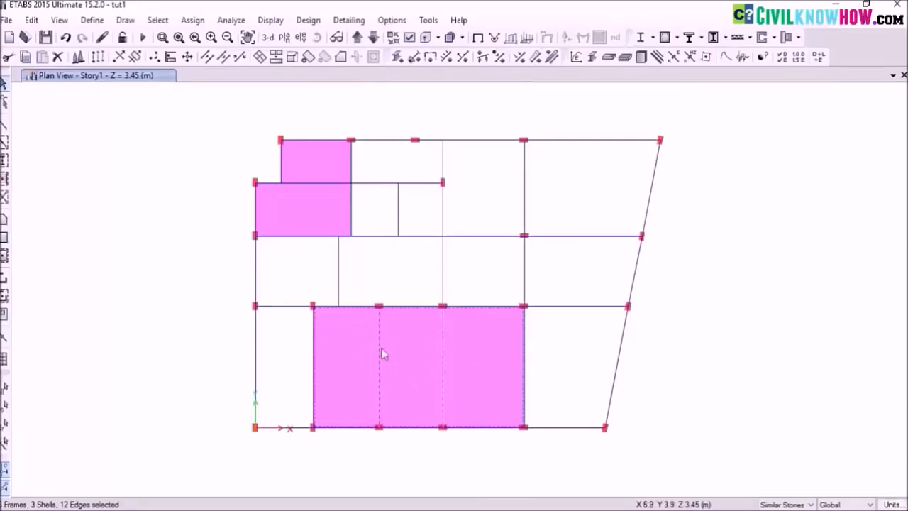
{"action": "left_click", "coordinate": [31, 20]}
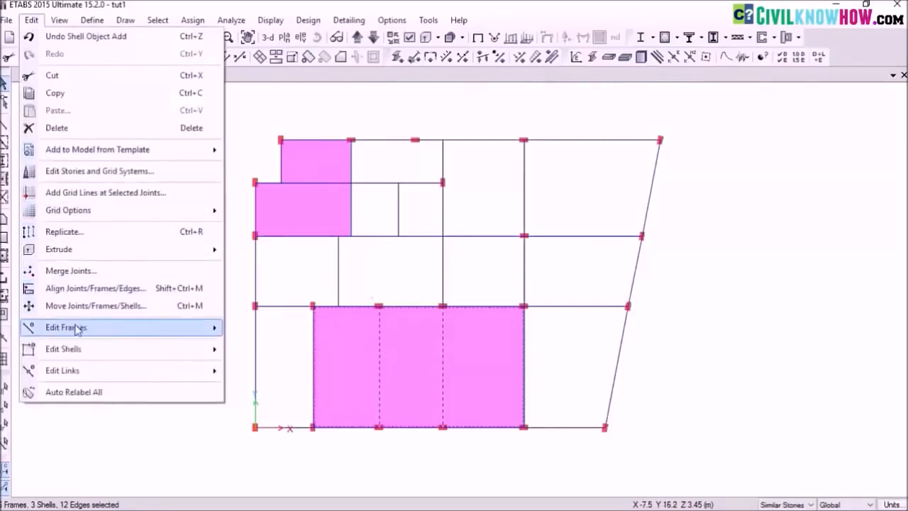
{"action": "mouse_move", "coordinate": [71, 350]}
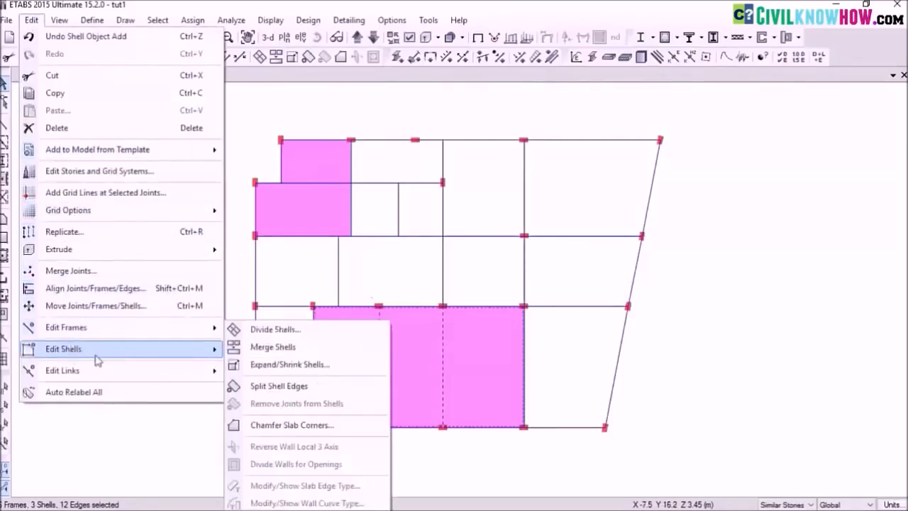
{"action": "left_click", "coordinate": [290, 334]}
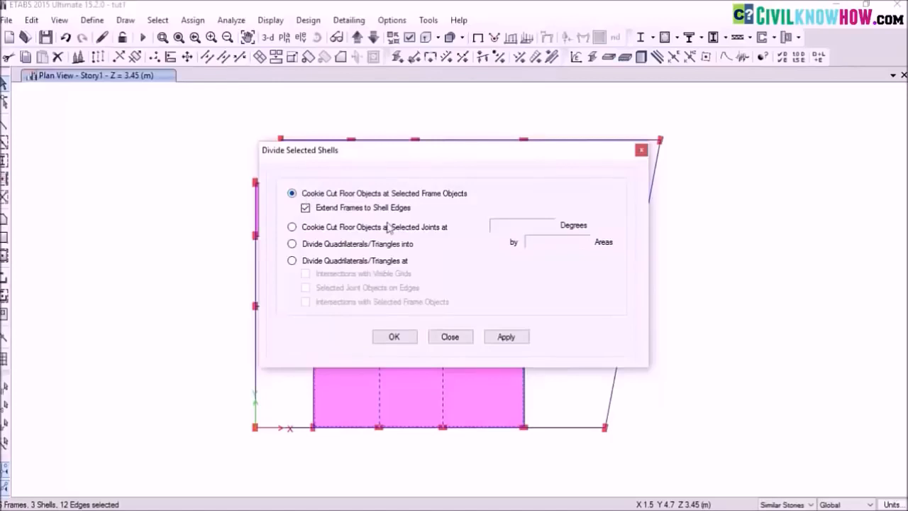
{"action": "left_click", "coordinate": [507, 337]}
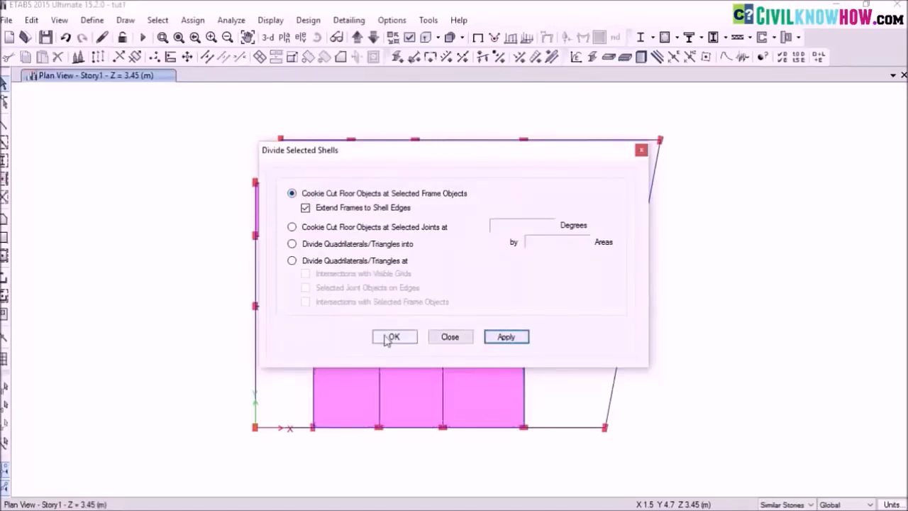
{"action": "left_click", "coordinate": [388, 338]}
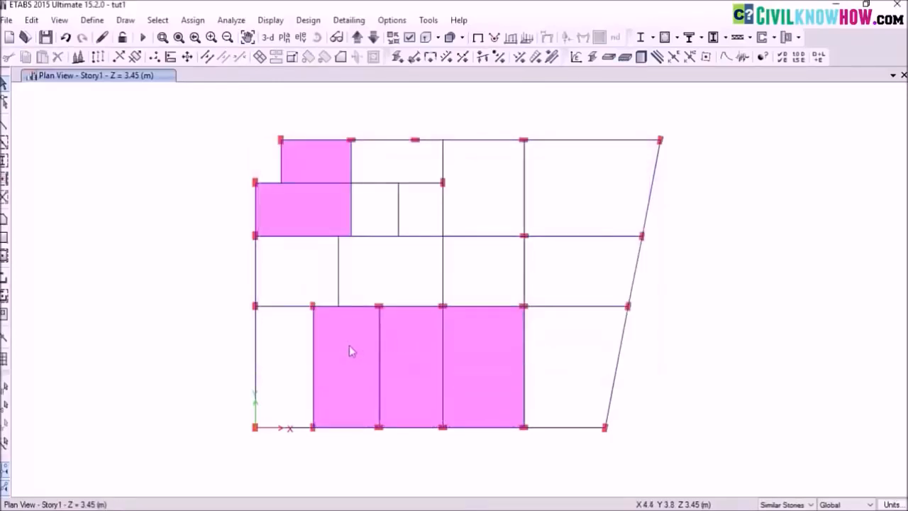
Select each of the three lower-row slab panels in turn to check the division.
{"action": "left_click", "coordinate": [350, 346]}
{"action": "left_click", "coordinate": [409, 345]}
{"action": "left_click", "coordinate": [482, 344]}
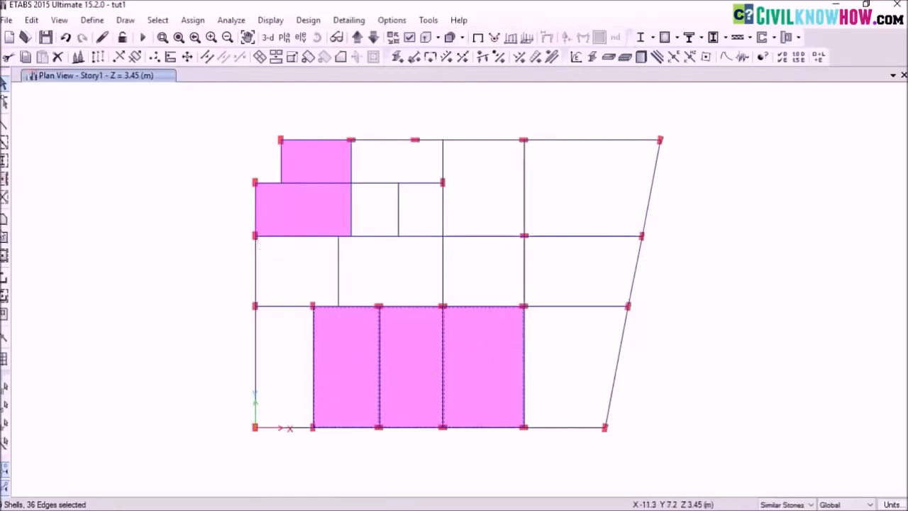
Draw one rectangular slab across the middle row, from the plan's left edge to the column line before the skewed bays.
{"action": "left_click", "coordinate": [4, 237]}
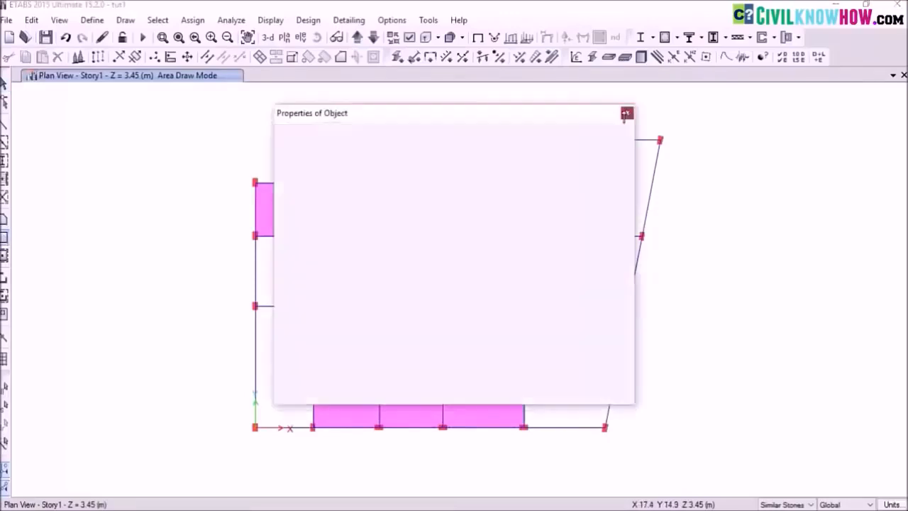
{"action": "left_click", "coordinate": [625, 112]}
{"action": "left_click_drag", "start_coordinate": [255, 237], "coordinate": [525, 309]}
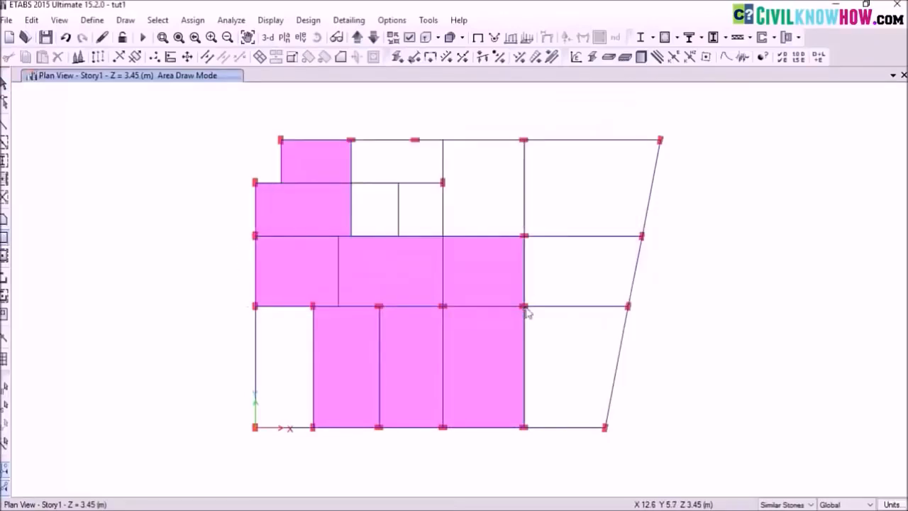
{"action": "key", "text": "Escape"}
Divide the middle-row slab at its two interior beams by cookie cutting floor objects at selected frame objects, extending frames to shell edges.
{"action": "left_click", "coordinate": [337, 263]}
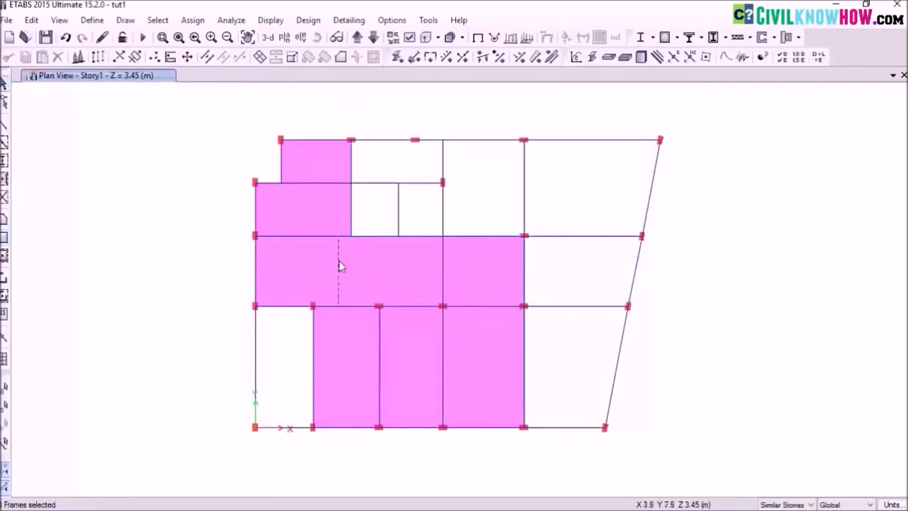
{"action": "left_click", "coordinate": [444, 263]}
{"action": "left_click", "coordinate": [293, 263]}
{"action": "left_click", "coordinate": [31, 20]}
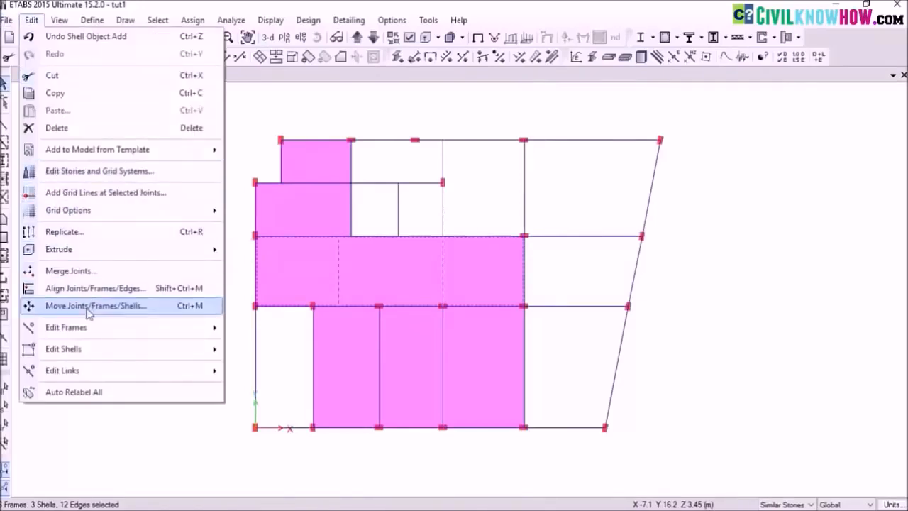
{"action": "mouse_move", "coordinate": [80, 348]}
{"action": "left_click", "coordinate": [273, 329]}
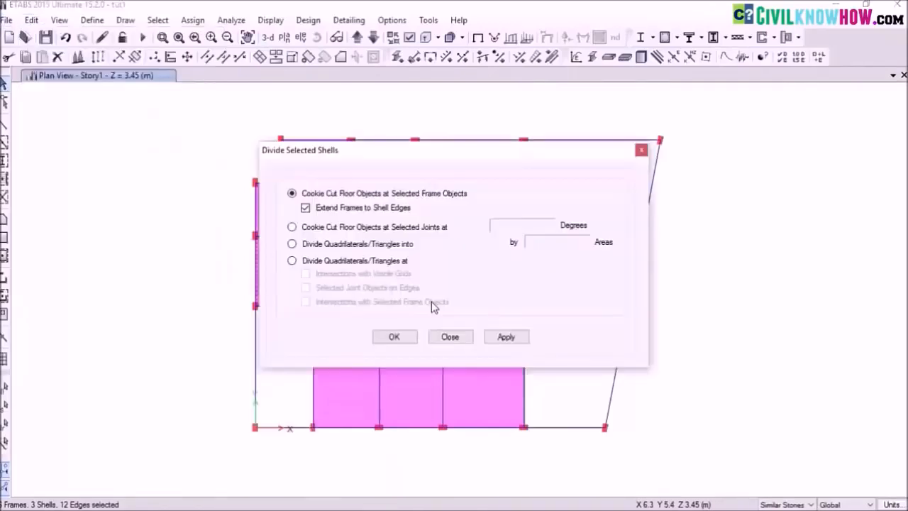
{"action": "left_click", "coordinate": [505, 337]}
{"action": "left_click", "coordinate": [414, 338]}
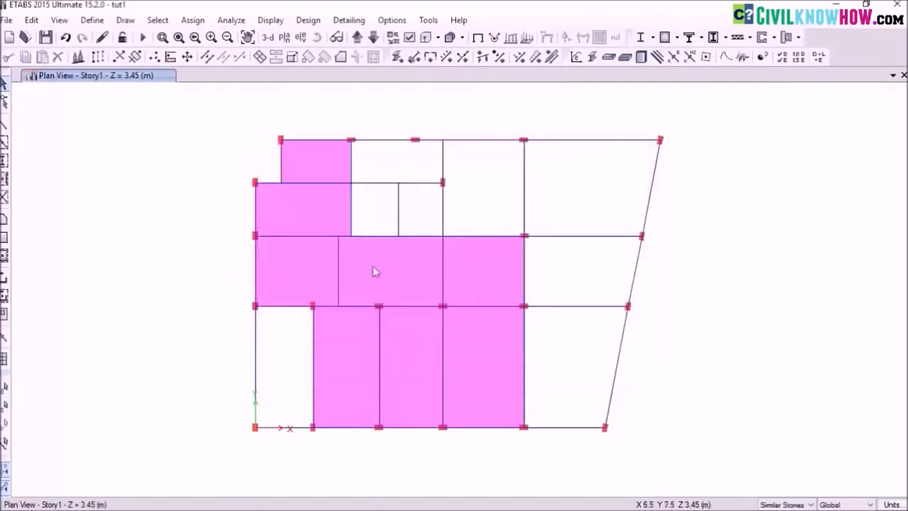
Draw a rectangular slab over the full-height upper bay just before the skewed bays.
{"action": "left_click", "coordinate": [4, 238]}
{"action": "left_click", "coordinate": [628, 114]}
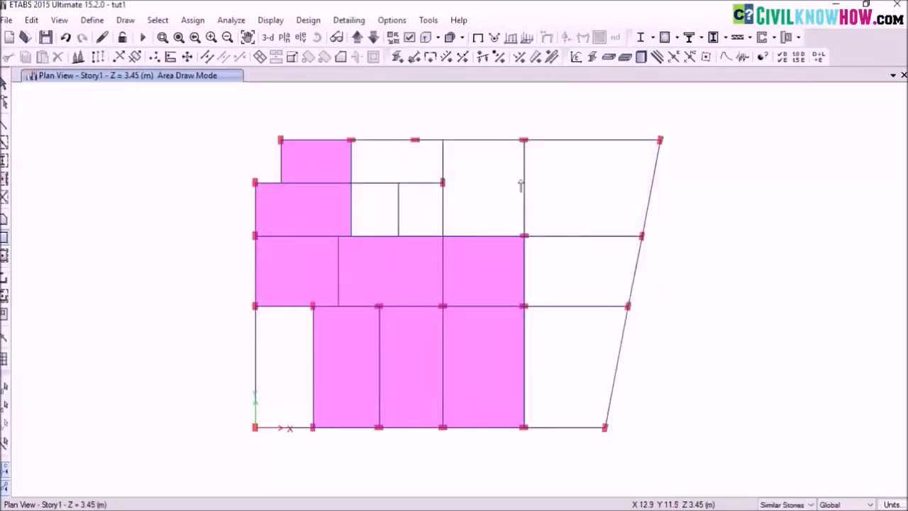
{"action": "key", "text": "Escape"}
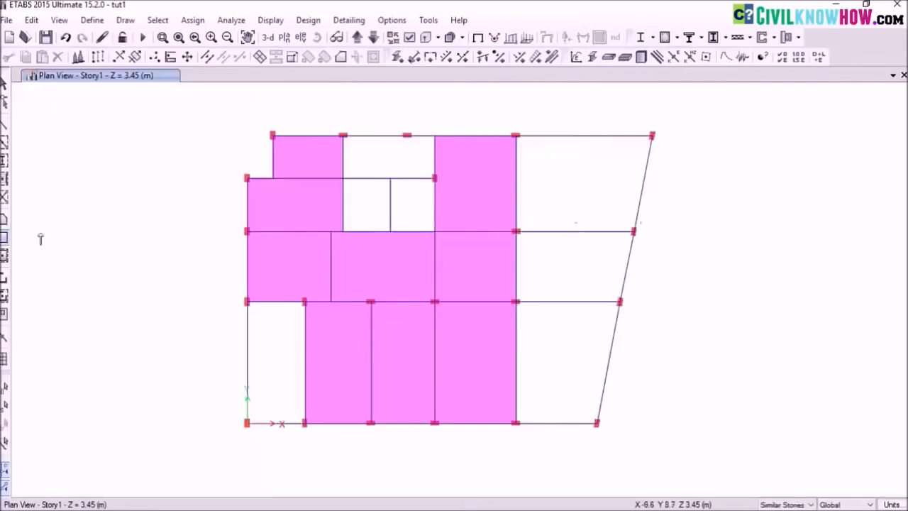
Draw a four-cornered floor slab over the upper skewed bay, following its column joints.
{"action": "left_click", "coordinate": [3, 225]}
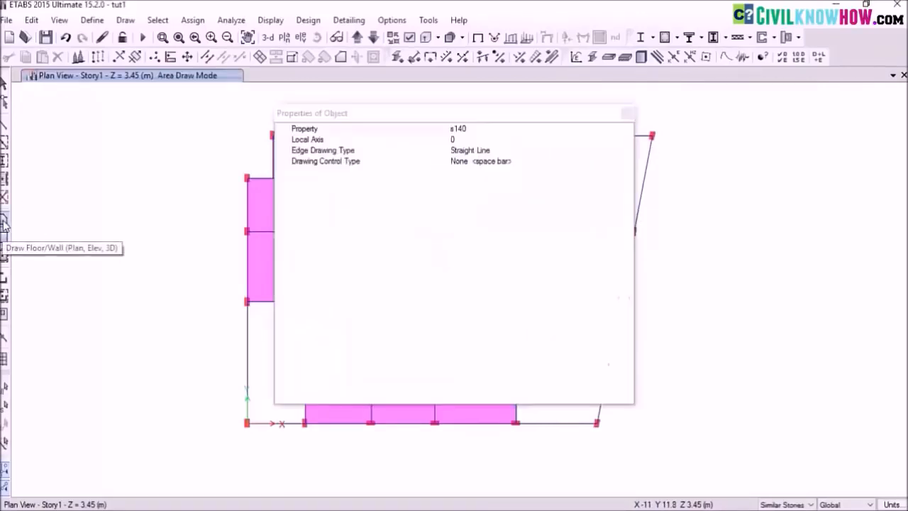
{"action": "left_click", "coordinate": [628, 113]}
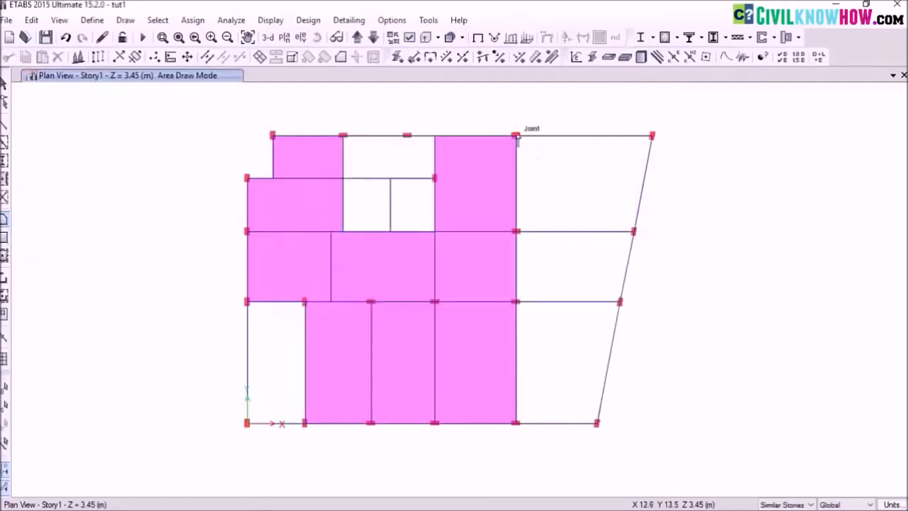
{"action": "left_click", "coordinate": [516, 134]}
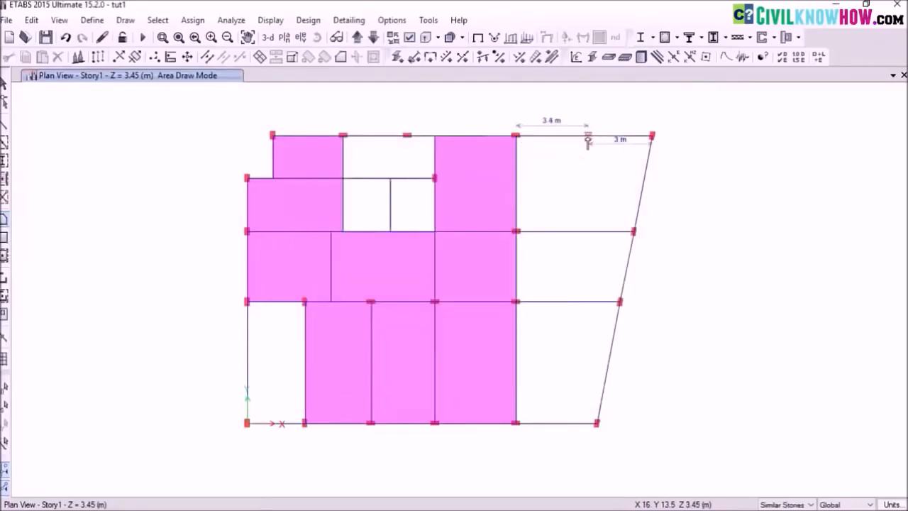
{"action": "left_click", "coordinate": [652, 135]}
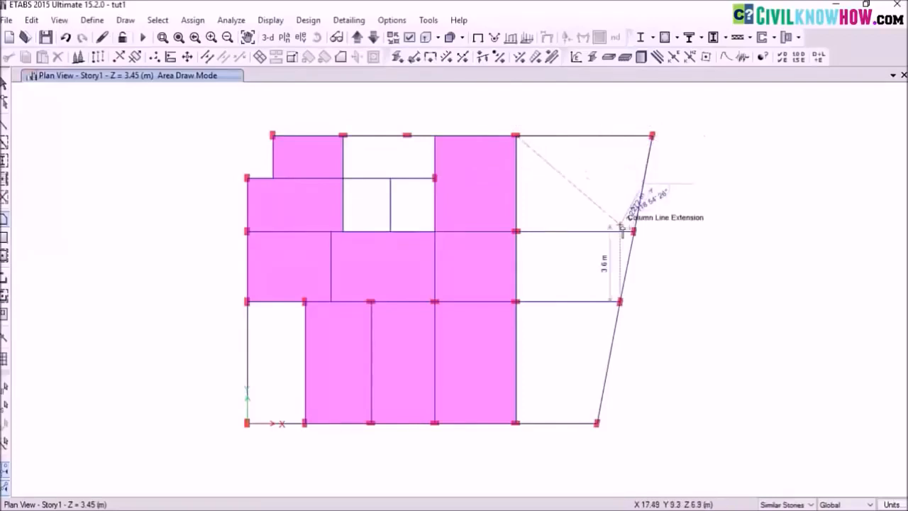
{"action": "left_click", "coordinate": [633, 232]}
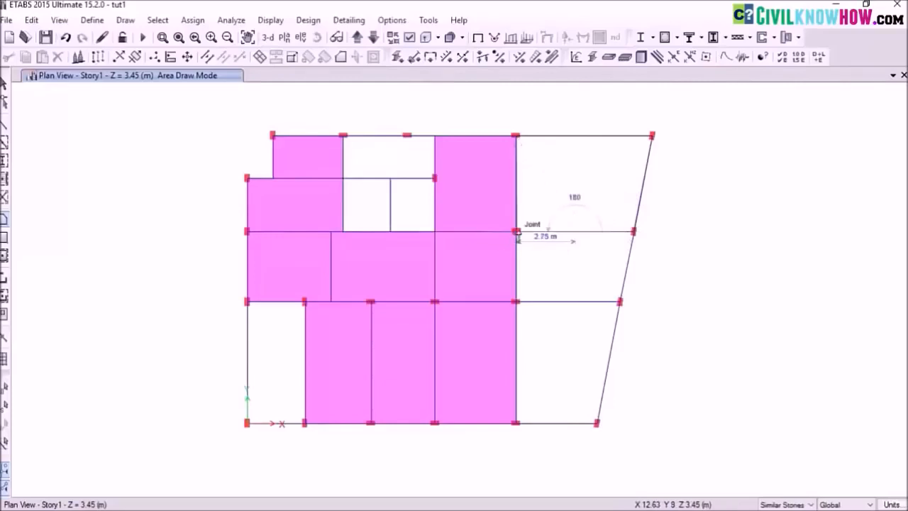
{"action": "left_click", "coordinate": [516, 232]}
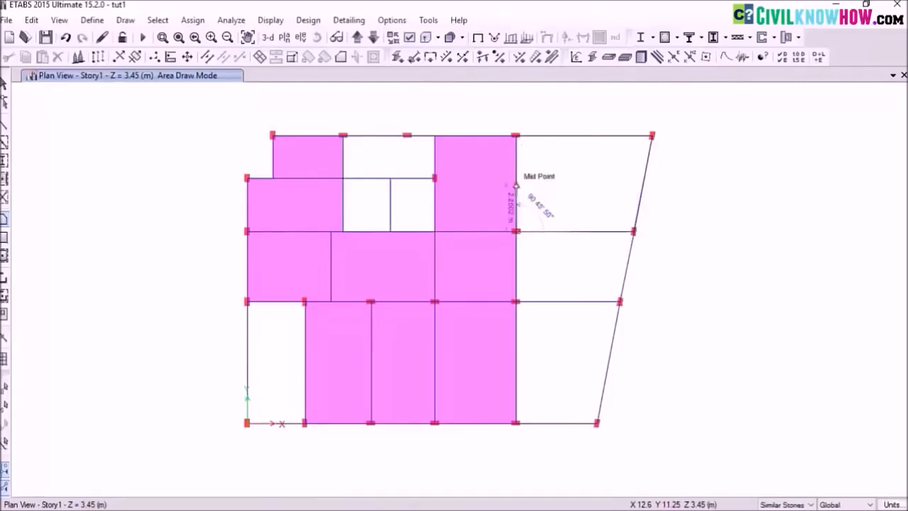
{"action": "double_click", "coordinate": [516, 135]}
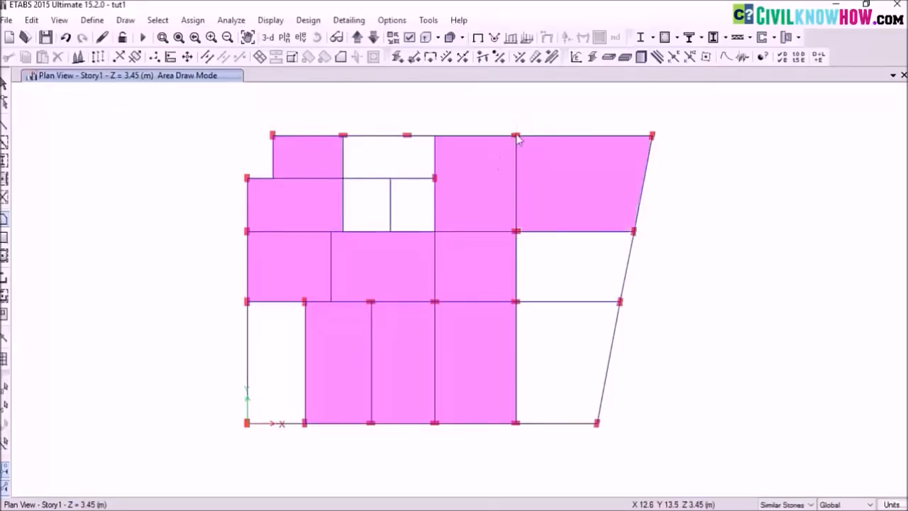
Draw a four-cornered floor slab over the middle skewed bay through its column joints.
{"action": "left_click", "coordinate": [516, 232]}
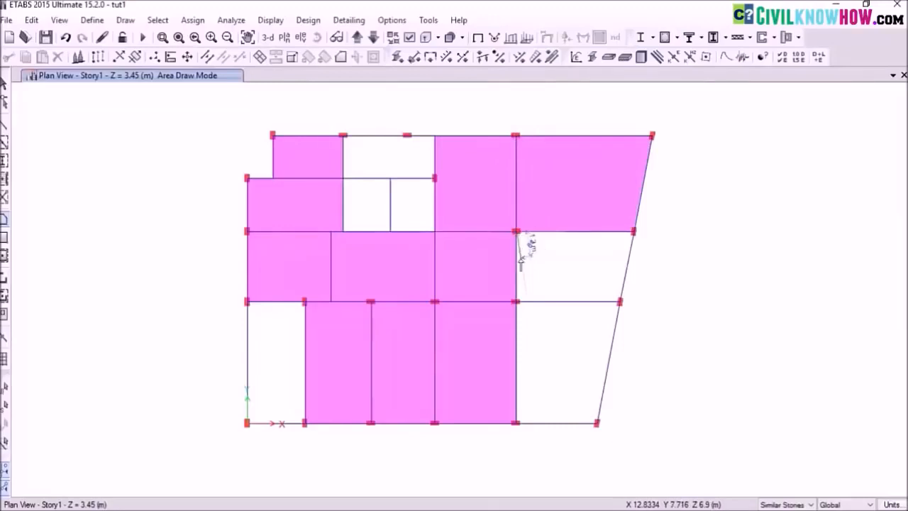
{"action": "left_click", "coordinate": [516, 302]}
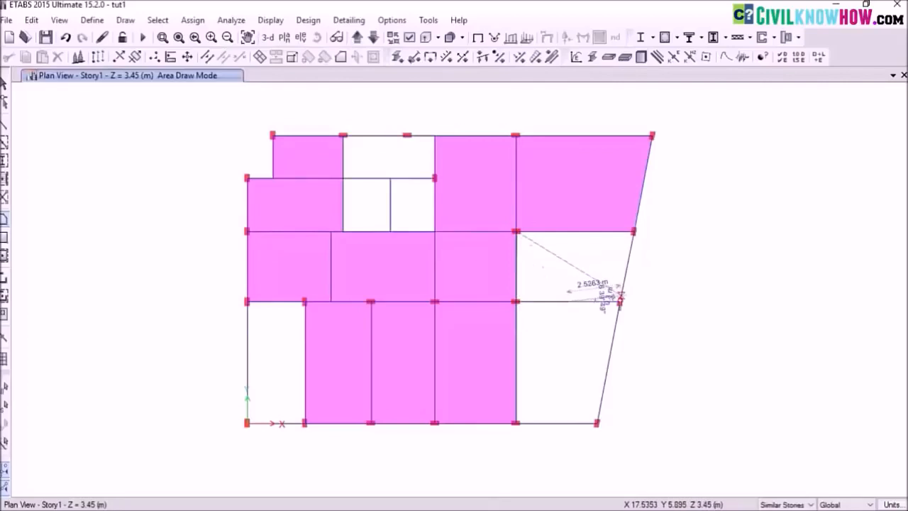
{"action": "left_click", "coordinate": [619, 302]}
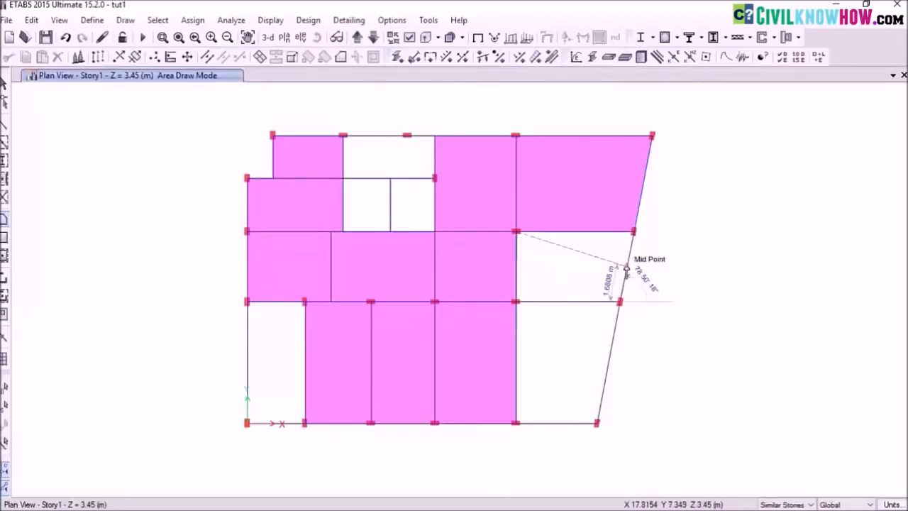
{"action": "left_click", "coordinate": [633, 231]}
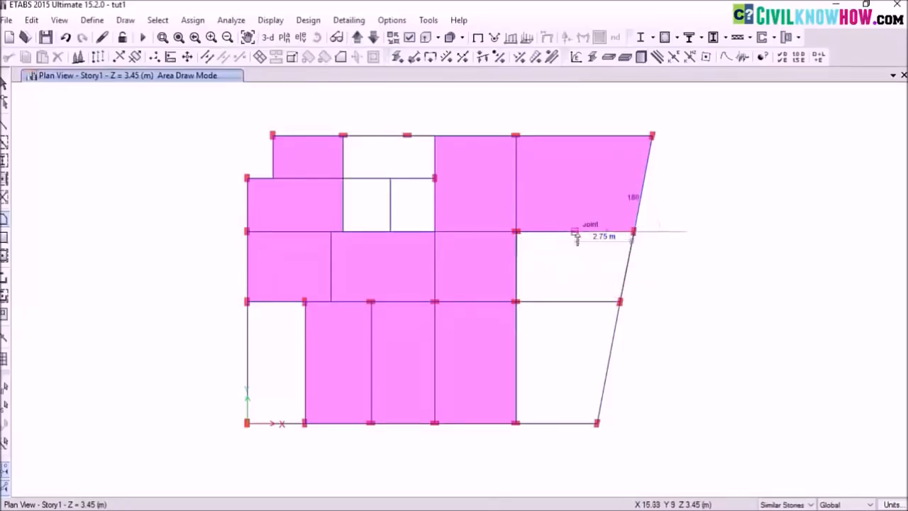
{"action": "left_click", "coordinate": [517, 232]}
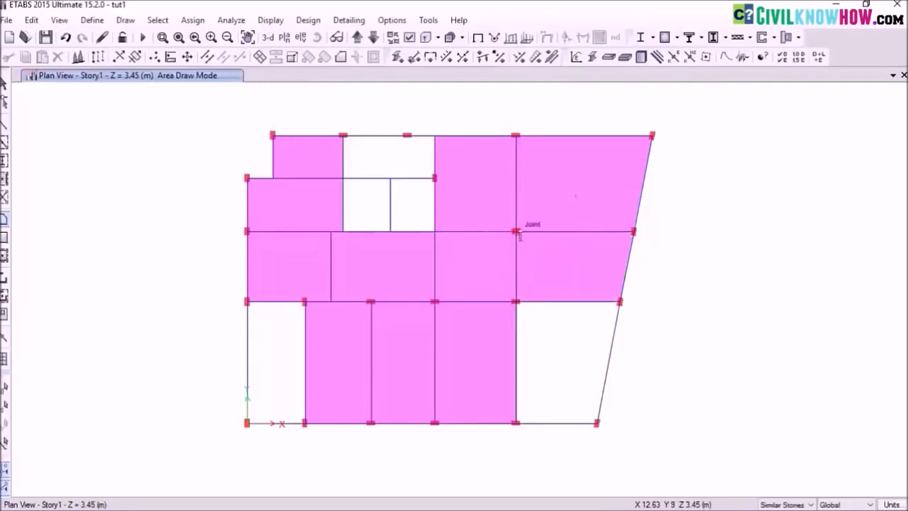
Draw a floor slab over the lower skewed bay, tracing its boundary along the column joints.
{"action": "left_click", "coordinate": [516, 301]}
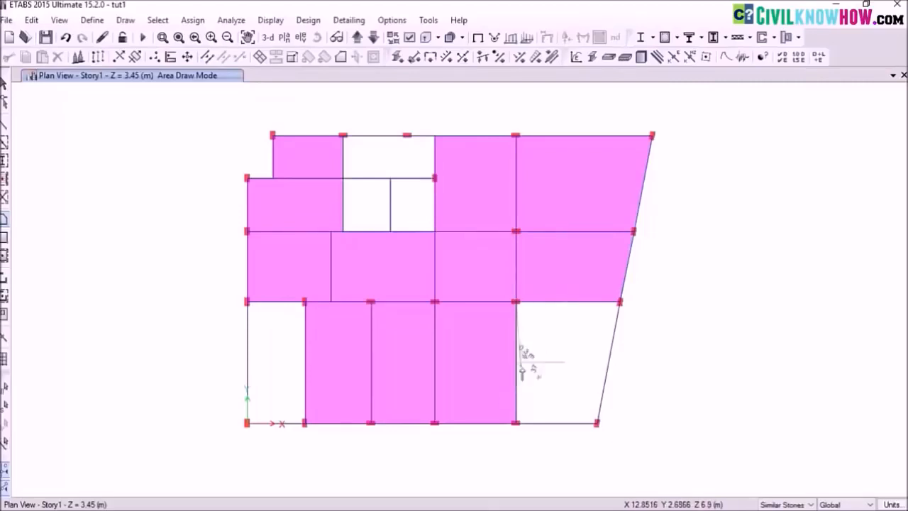
{"action": "left_click", "coordinate": [516, 423]}
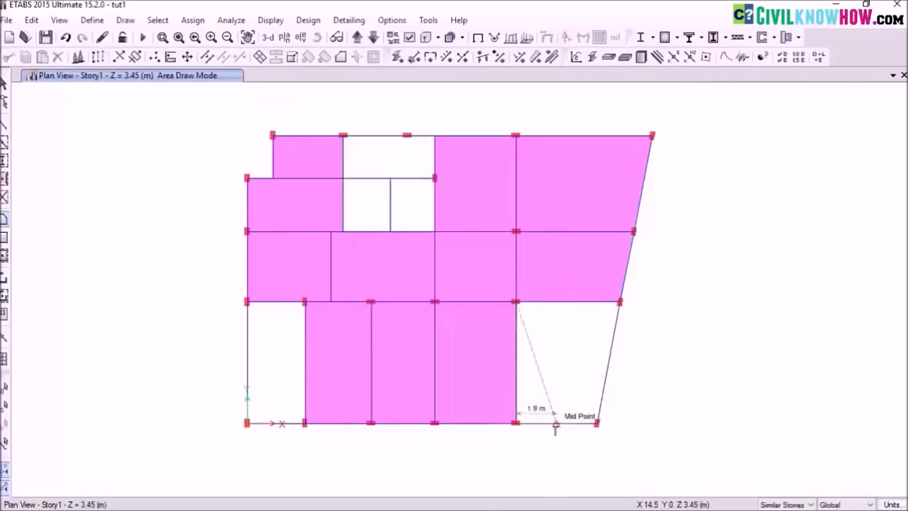
{"action": "left_click", "coordinate": [596, 424]}
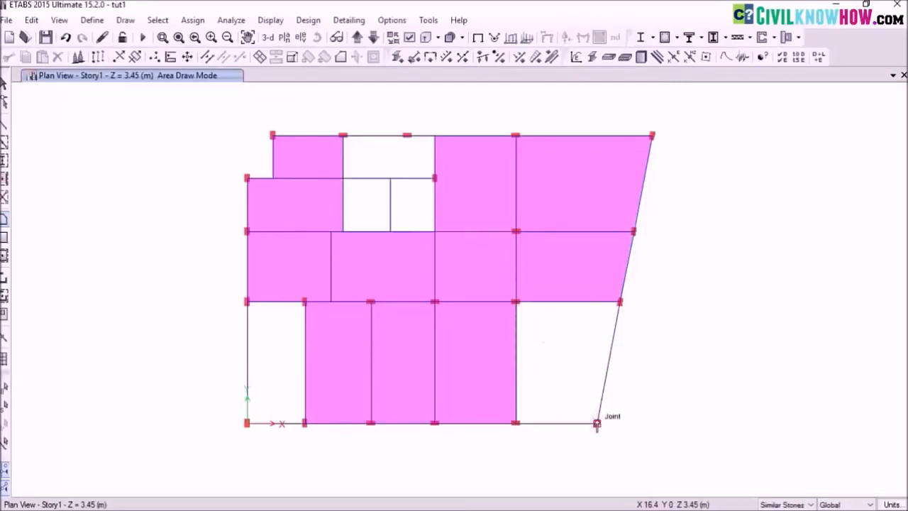
{"action": "left_click", "coordinate": [608, 360]}
{"action": "left_click", "coordinate": [619, 301]}
{"action": "left_click", "coordinate": [568, 303]}
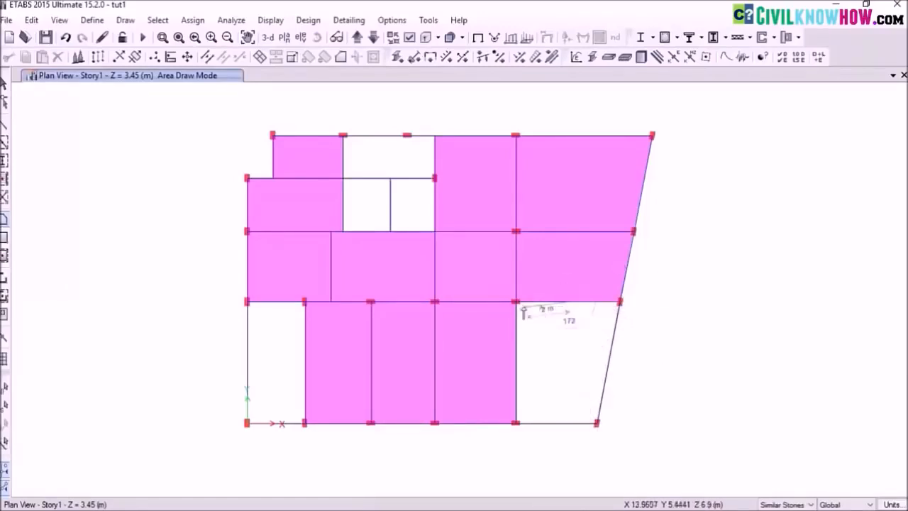
{"action": "double_click", "coordinate": [516, 301]}
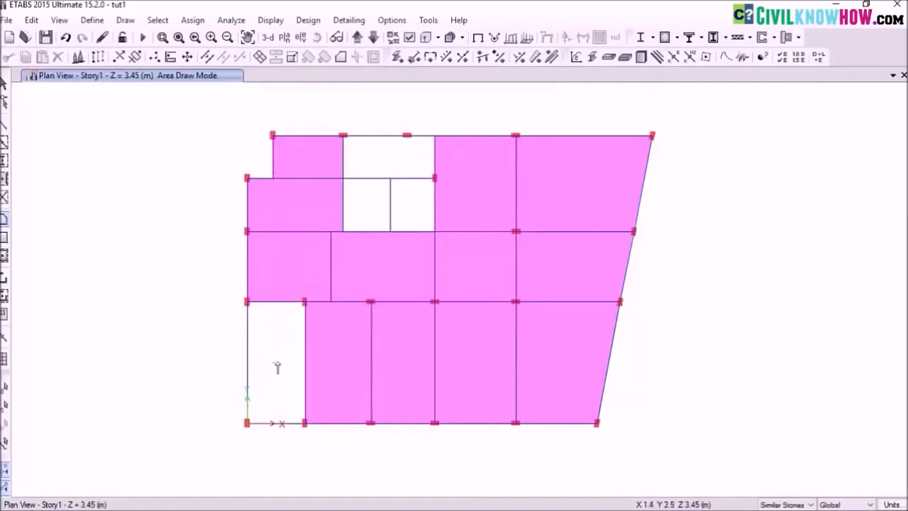
Add a new slab section property named stair200 with M25 as its material.
{"action": "key", "text": "Escape"}
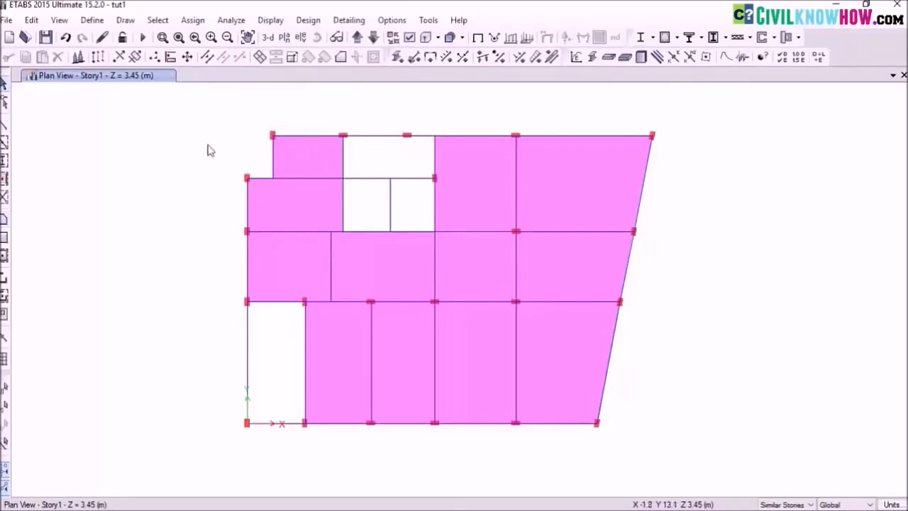
{"action": "mouse_move", "coordinate": [125, 59]}
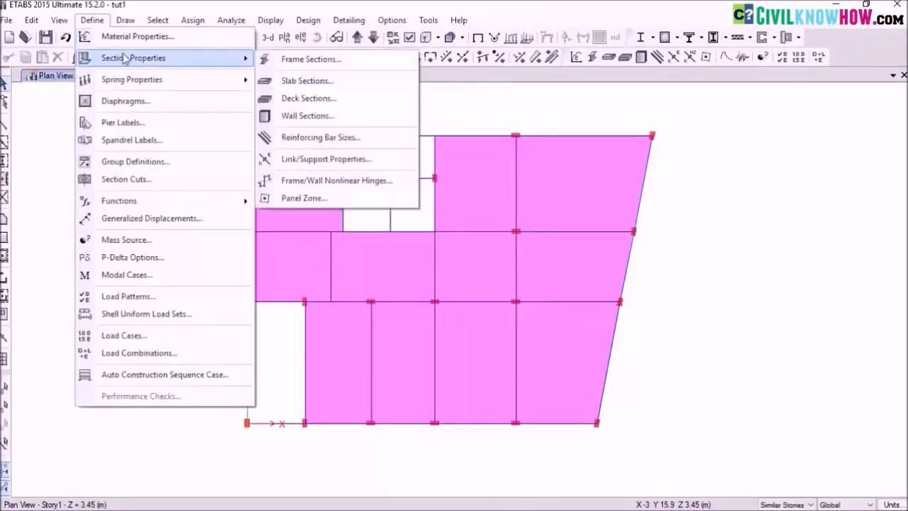
{"action": "left_click", "coordinate": [326, 83]}
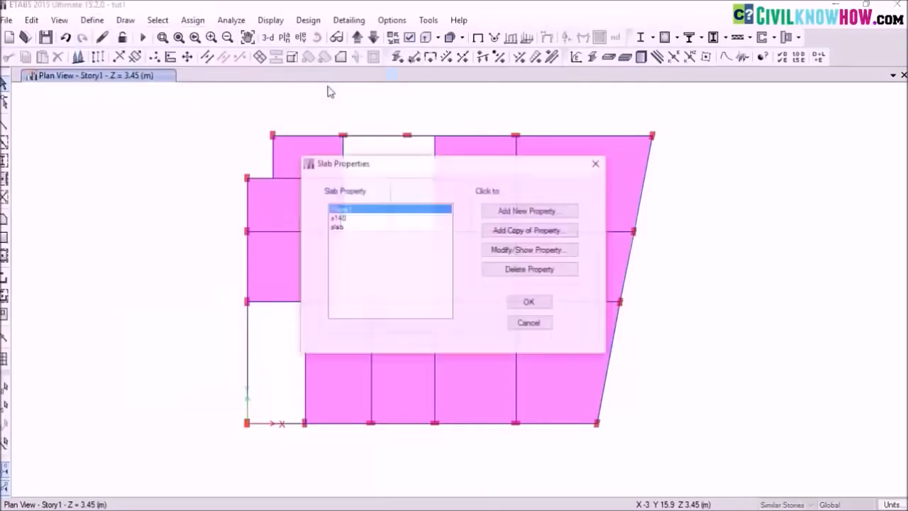
{"action": "left_click", "coordinate": [532, 212]}
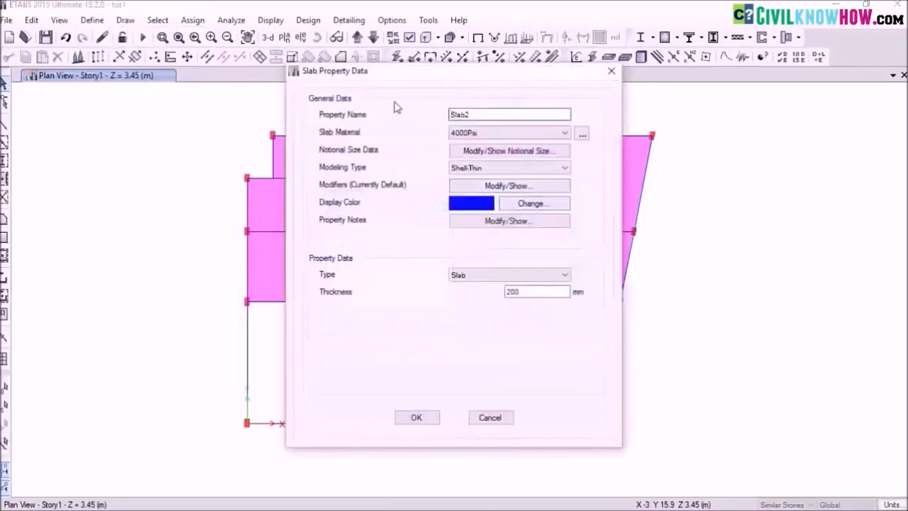
{"action": "left_click_drag", "start_coordinate": [491, 114], "coordinate": [393, 109]}
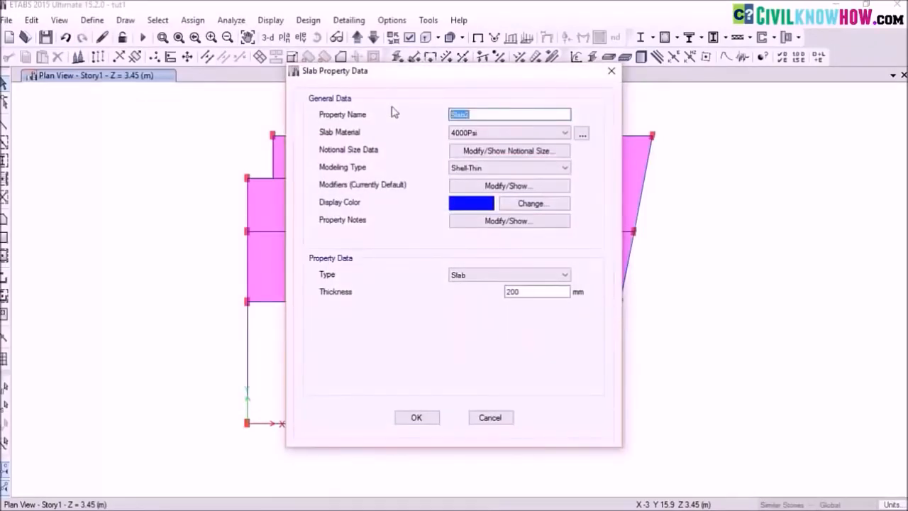
{"action": "type", "text": "sla"}
{"action": "left_click", "coordinate": [462, 113]}
{"action": "type", "text": "r200"}
{"action": "left_click", "coordinate": [562, 135]}
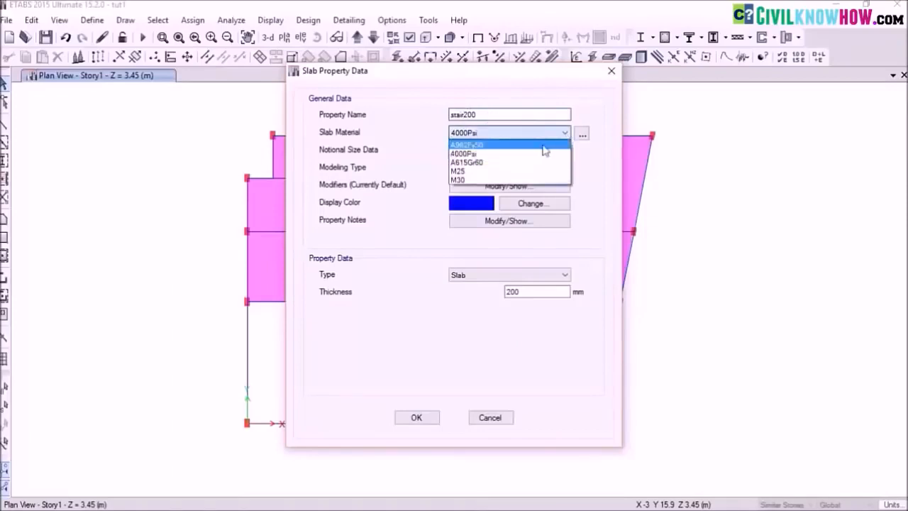
{"action": "left_click", "coordinate": [478, 172]}
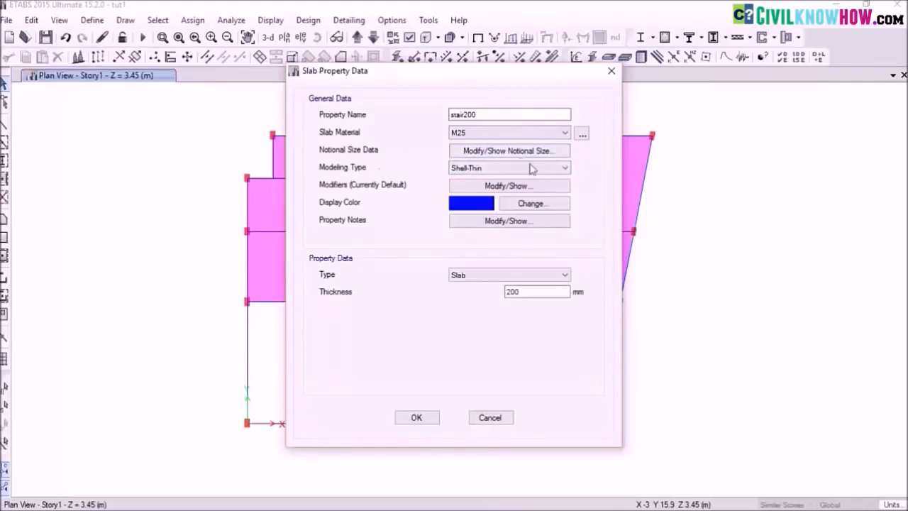
Make stair200 a 200 mm thick Membrane with special one-way load distribution, and save the slab properties.
{"action": "left_click", "coordinate": [565, 170]}
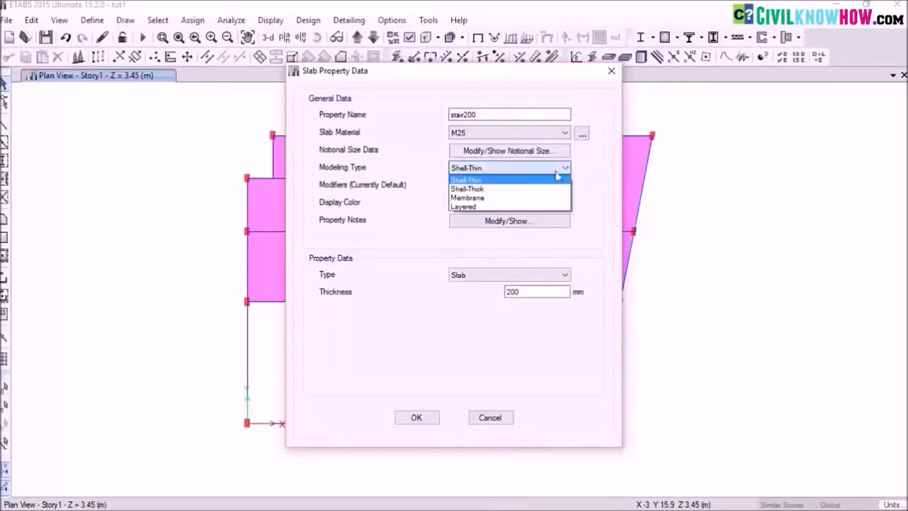
{"action": "left_click", "coordinate": [482, 199]}
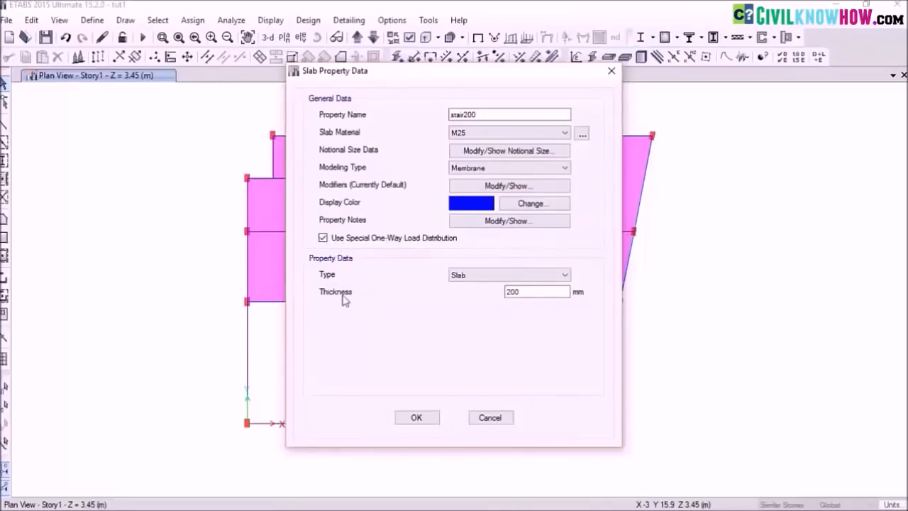
{"action": "left_click_drag", "start_coordinate": [537, 291], "coordinate": [464, 285]}
{"action": "type", "text": "2"}
{"action": "left_click", "coordinate": [416, 418]}
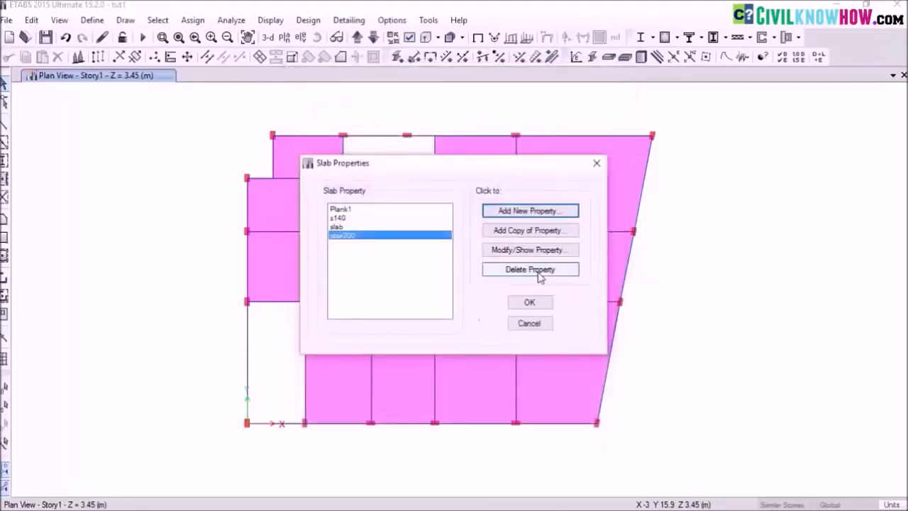
{"action": "left_click", "coordinate": [530, 303]}
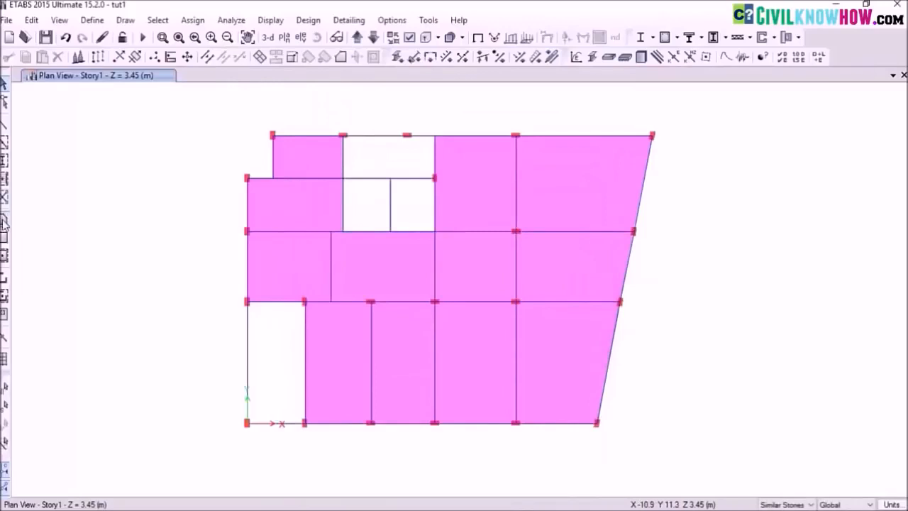
Draw a rectangular slab of 4.3 m by 2 m with the stair200 property over the empty bay along the upper edge.
{"action": "left_click", "coordinate": [4, 240]}
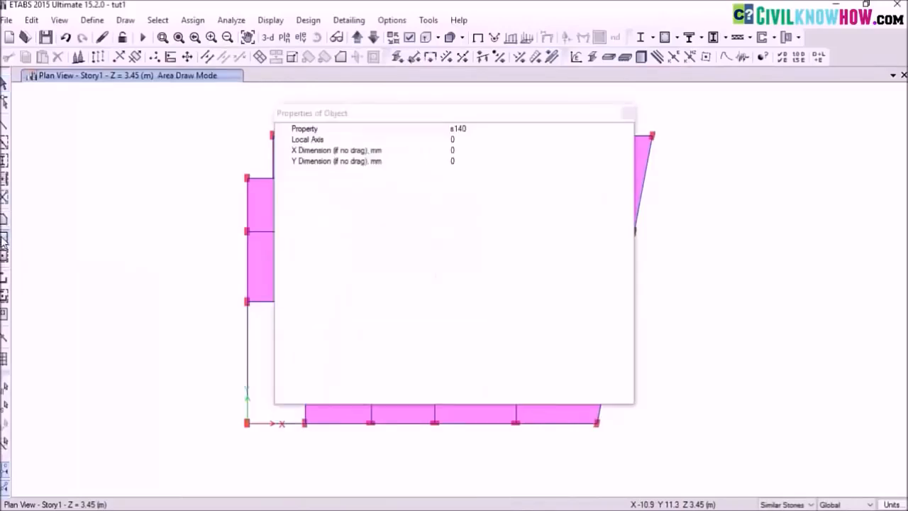
{"action": "left_click", "coordinate": [600, 132]}
{"action": "left_click", "coordinate": [627, 129]}
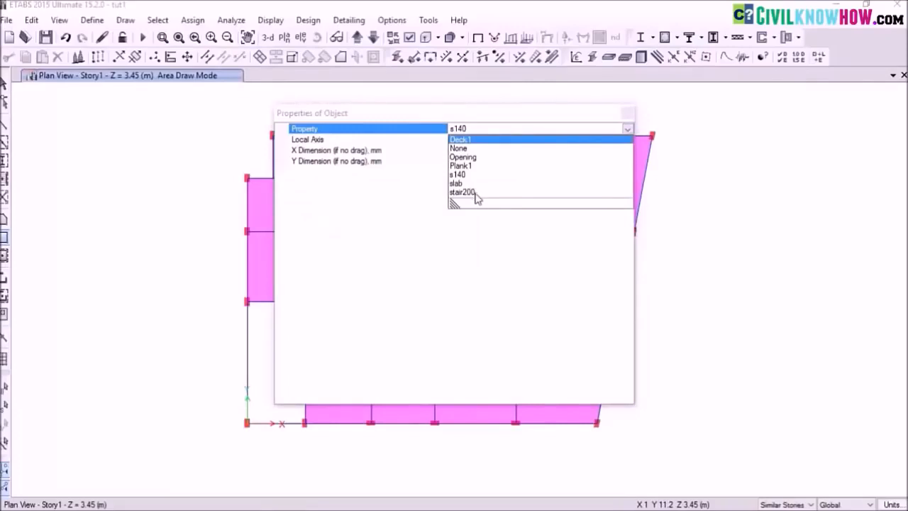
{"action": "left_click", "coordinate": [474, 193]}
{"action": "left_click", "coordinate": [627, 114]}
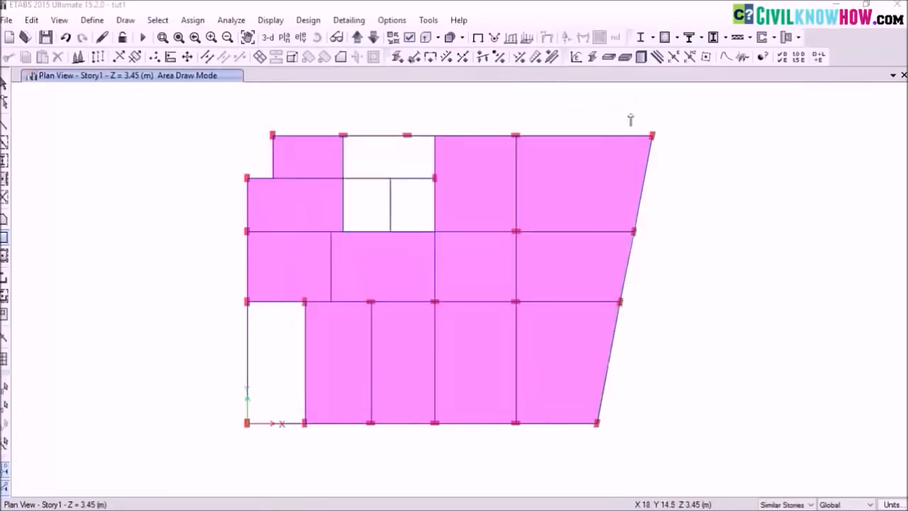
{"action": "left_click", "coordinate": [342, 135]}
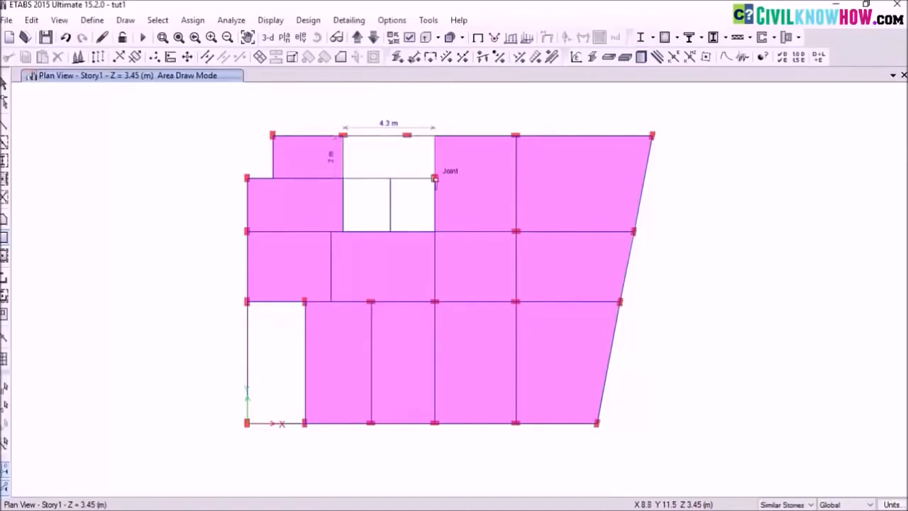
{"action": "left_click", "coordinate": [435, 178]}
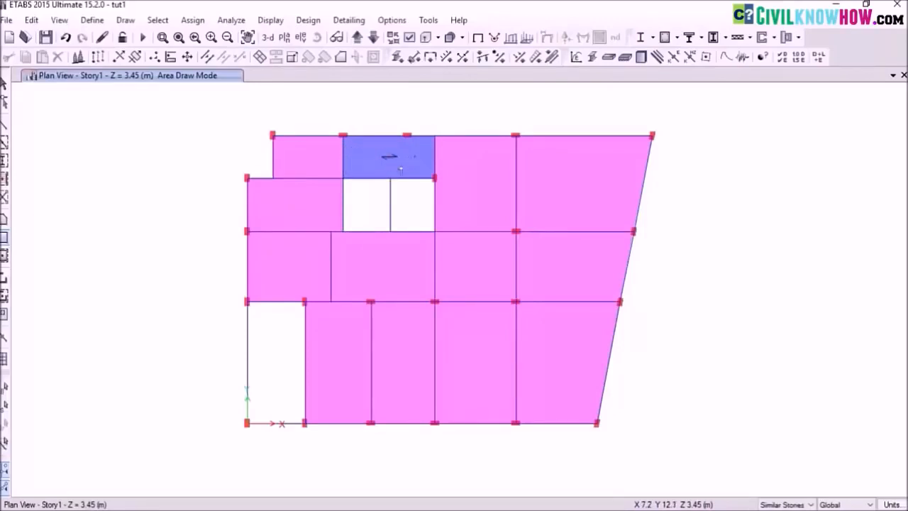
Draw a rectangular stair200 slab over the empty corner bay at the origin, snapping to its column joints.
{"action": "left_click", "coordinate": [246, 302]}
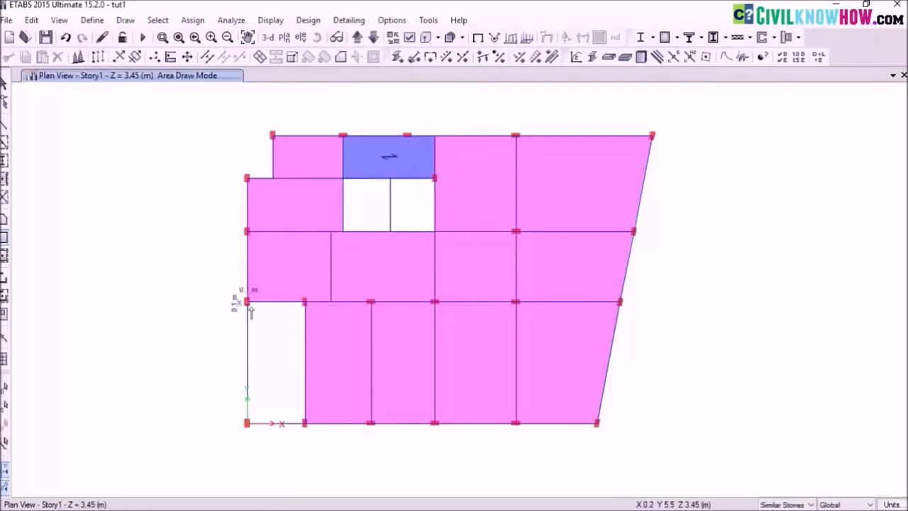
{"action": "left_click", "coordinate": [305, 423]}
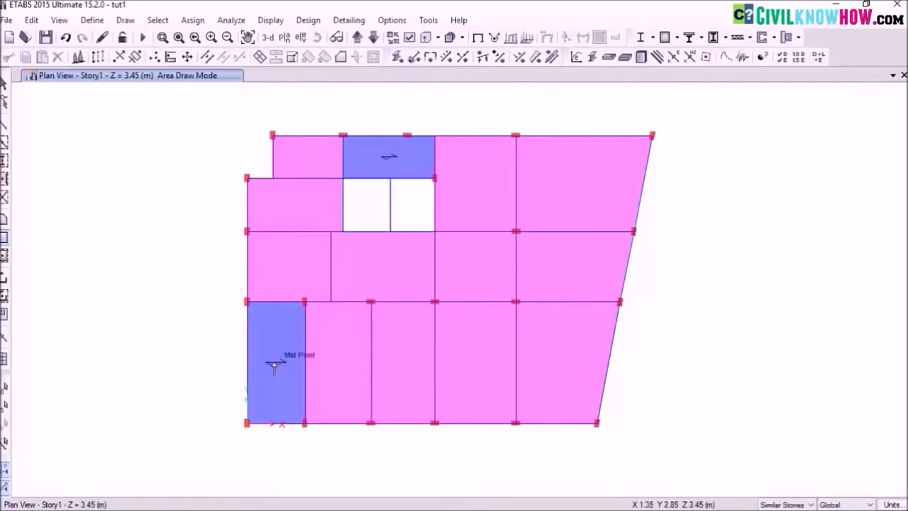
{"action": "key", "text": "Escape"}
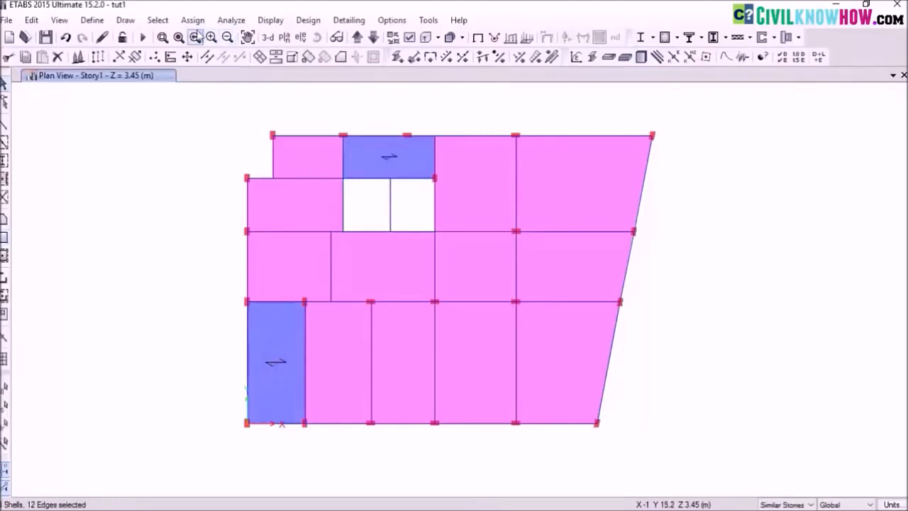
Rotate the local axes of the stair slab at the origin to 90 degrees from default, and clear the assignment display.
{"action": "left_click", "coordinate": [192, 20]}
{"action": "mouse_move", "coordinate": [252, 77]}
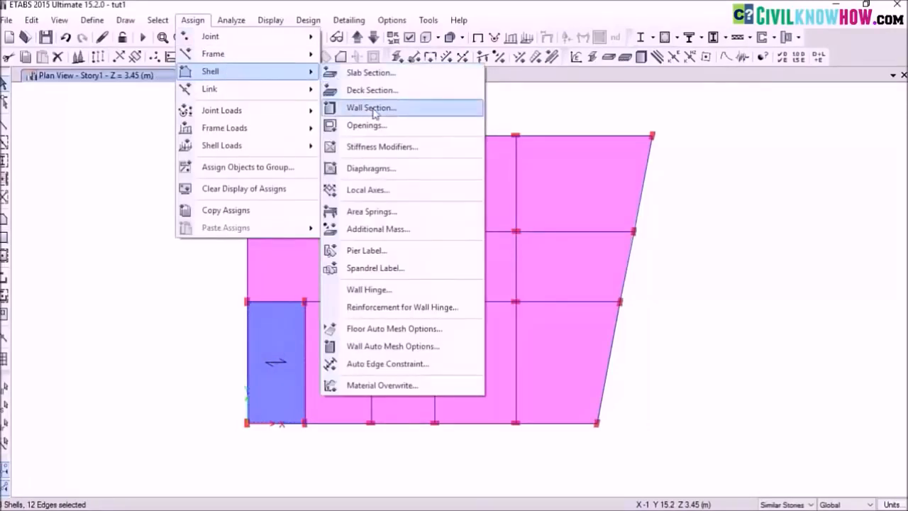
{"action": "left_click", "coordinate": [385, 190]}
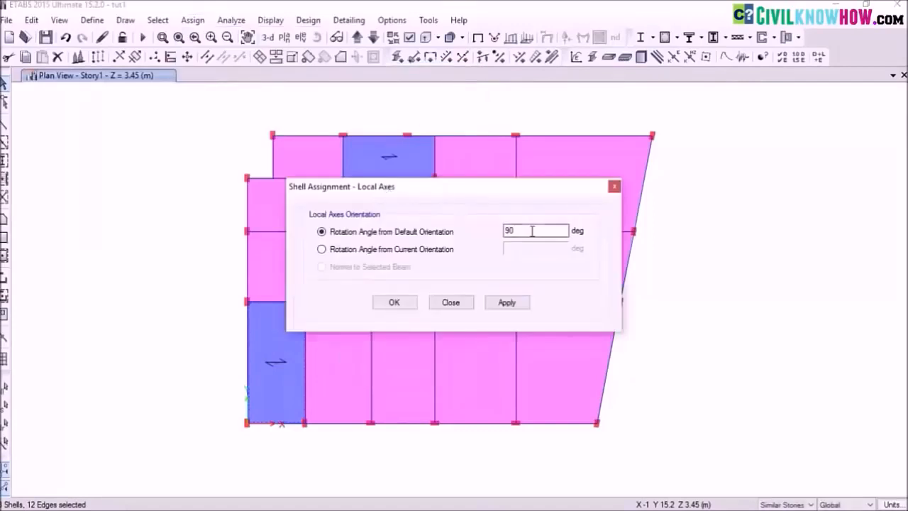
{"action": "left_click_drag", "start_coordinate": [515, 230], "coordinate": [468, 231]}
{"action": "left_click", "coordinate": [509, 305]}
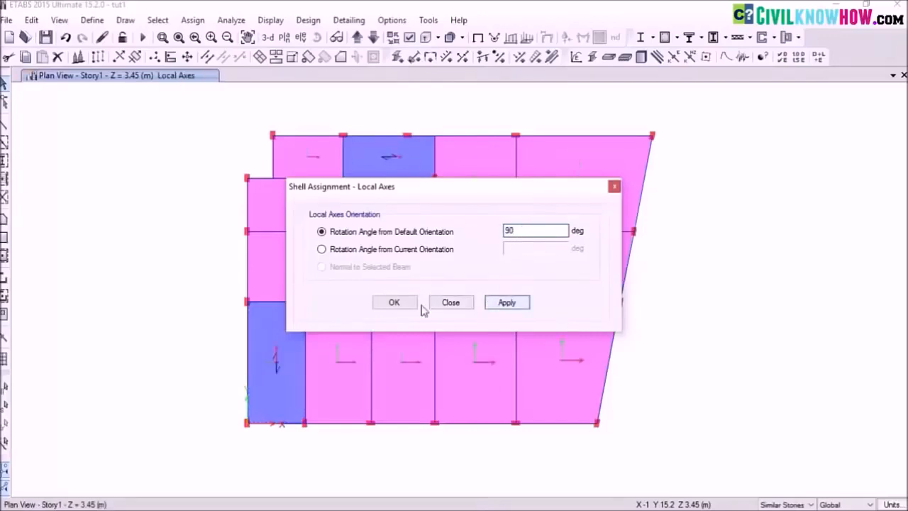
{"action": "left_click", "coordinate": [400, 305]}
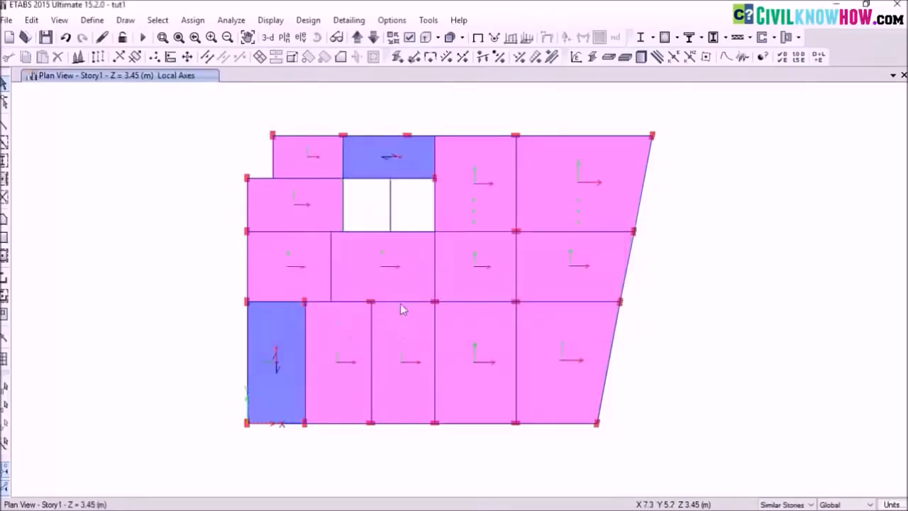
{"action": "left_click", "coordinate": [193, 20]}
{"action": "left_click", "coordinate": [253, 192]}
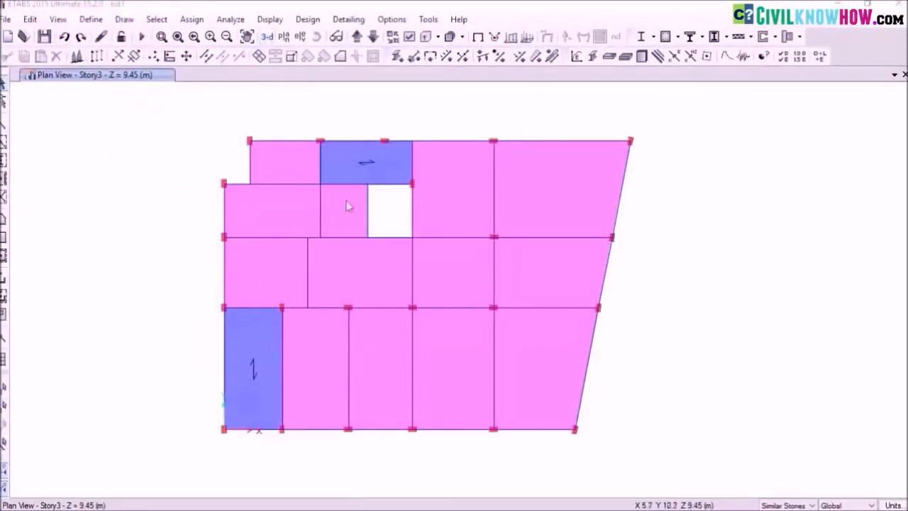
Inspect the slabs of all stories in the 3-D view and return to the Story3 plan.
{"action": "left_click", "coordinate": [268, 37]}
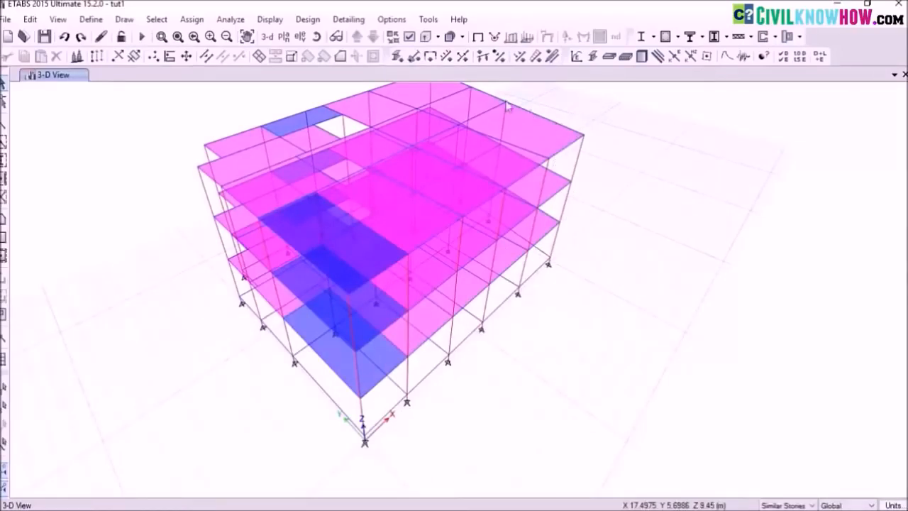
{"action": "left_click", "coordinate": [287, 36]}
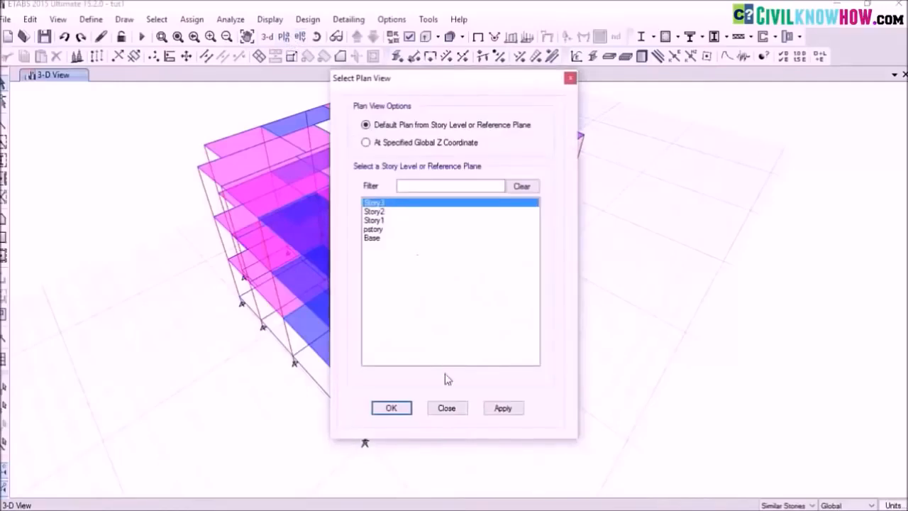
{"action": "left_click", "coordinate": [507, 410]}
{"action": "left_click", "coordinate": [392, 409]}
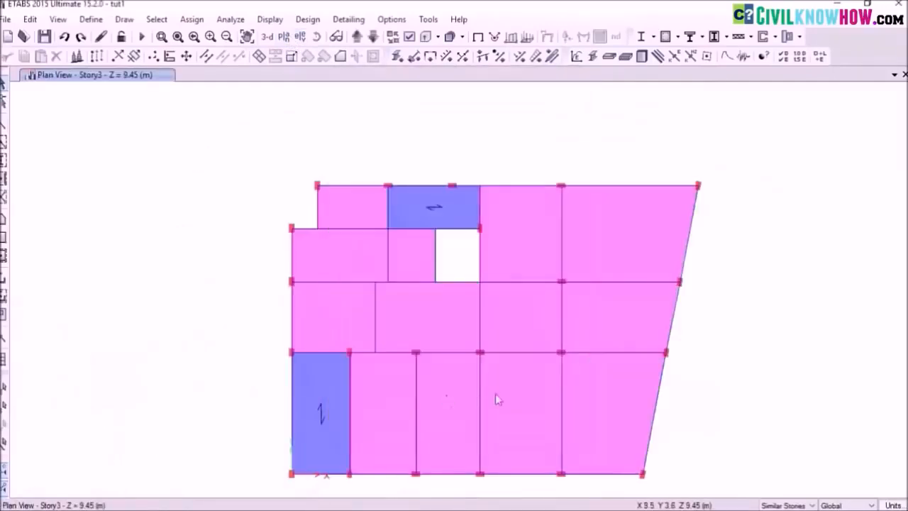
{"action": "middle_click_drag", "start_coordinate": [495, 398], "coordinate": [324, 328]}
{"action": "middle_click_drag", "start_coordinate": [447, 304], "coordinate": [458, 333]}
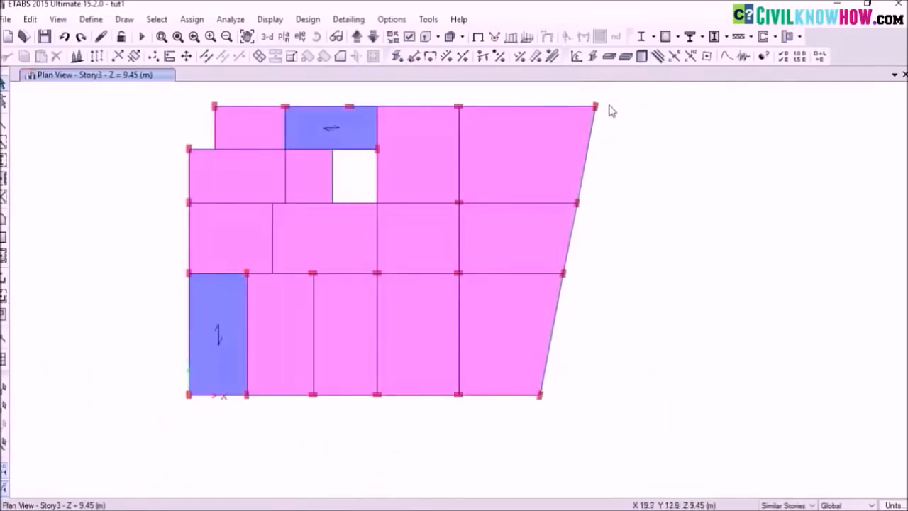
{"action": "middle_click_drag", "start_coordinate": [200, 401], "coordinate": [214, 417]}
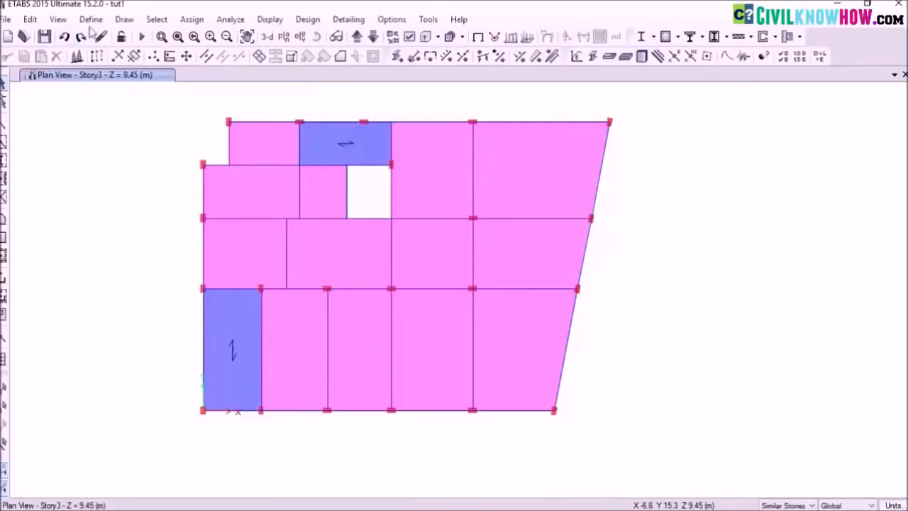
Start a new slab section property named shade120 and set its material to M25.
{"action": "left_click", "coordinate": [91, 19]}
{"action": "mouse_move", "coordinate": [125, 57]}
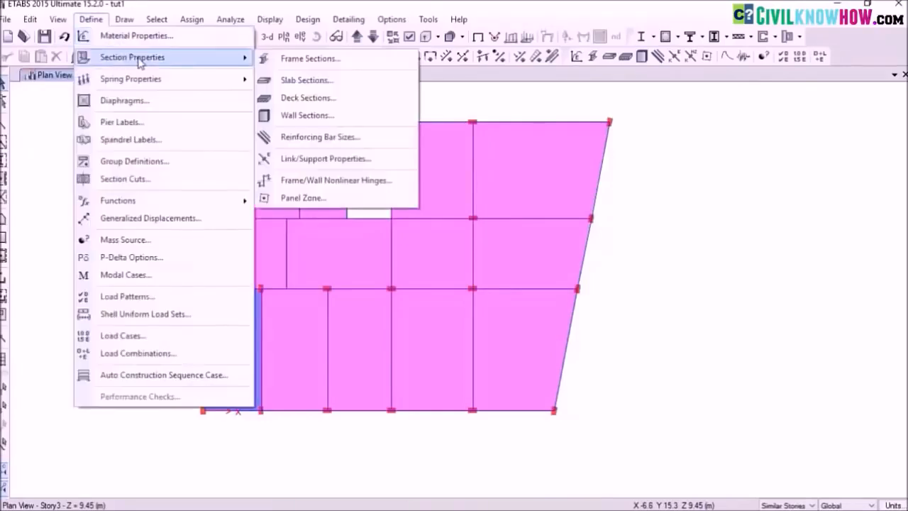
{"action": "left_click", "coordinate": [306, 79]}
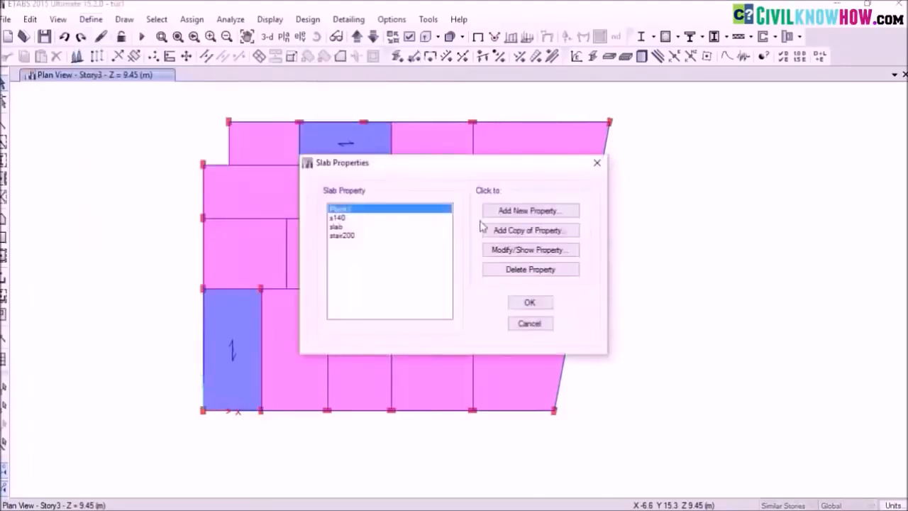
{"action": "left_click", "coordinate": [516, 211]}
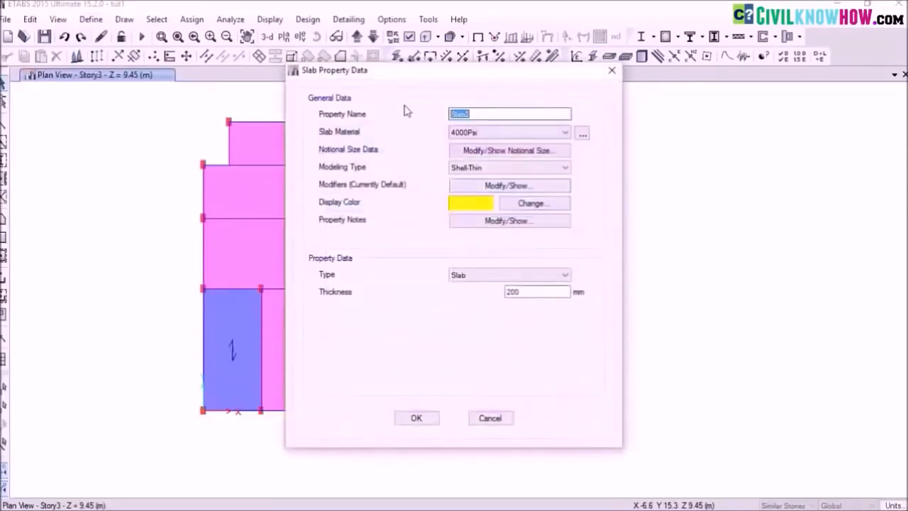
{"action": "type", "text": "shade120"}
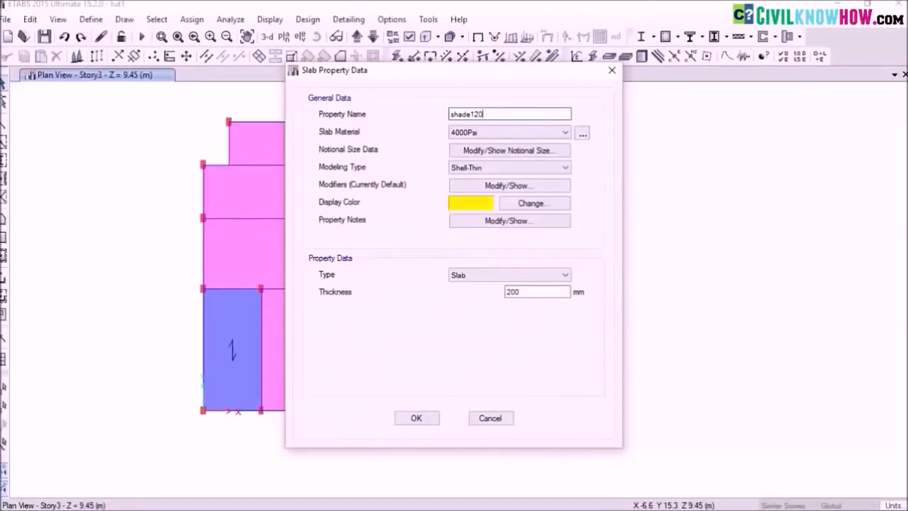
{"action": "left_click", "coordinate": [566, 132]}
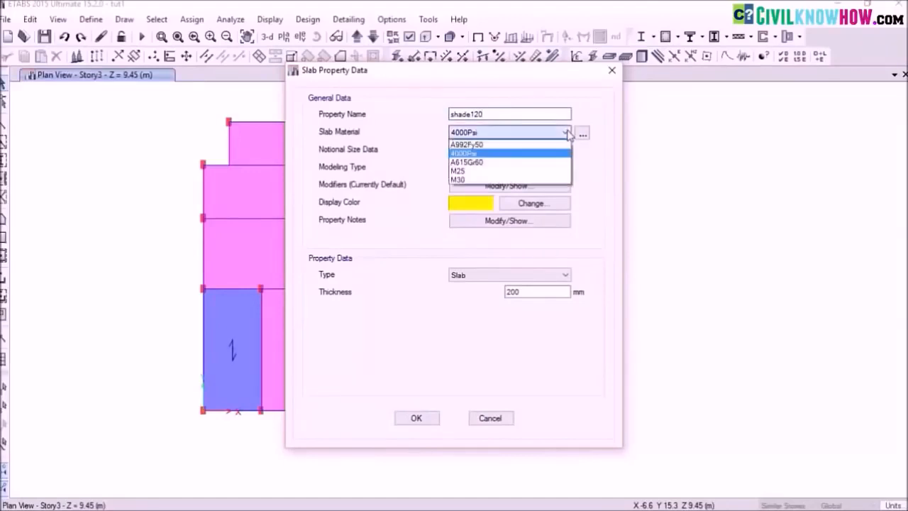
{"action": "left_click", "coordinate": [491, 172]}
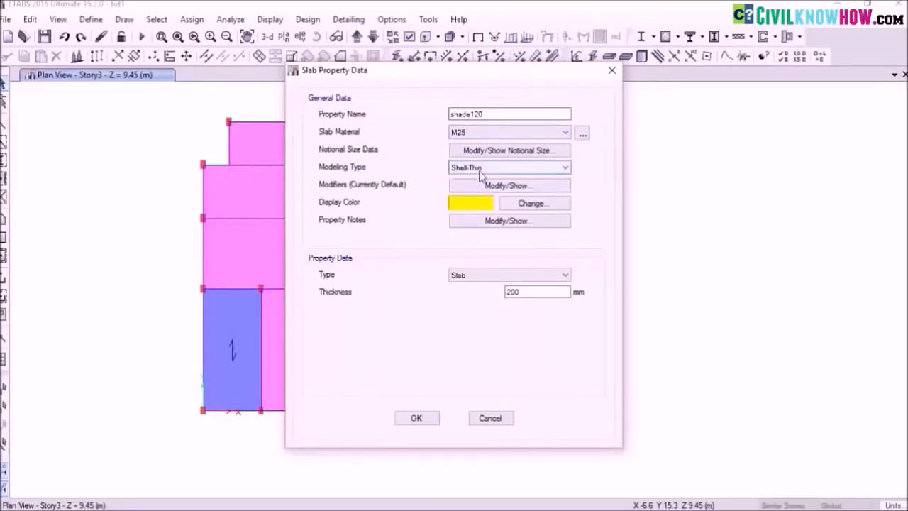
Set the shade120 slab property's thickness to 120 mm and accept the slab properties.
{"action": "left_click_drag", "start_coordinate": [522, 291], "coordinate": [490, 291]}
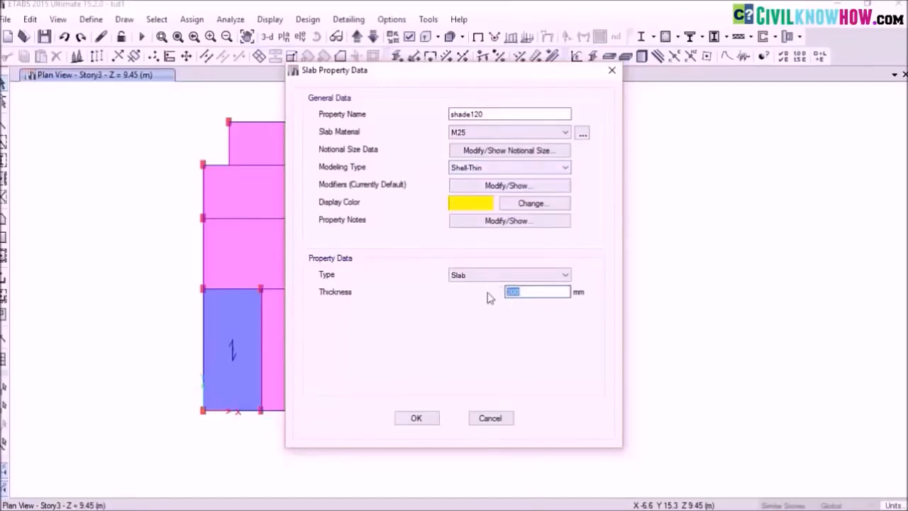
{"action": "type", "text": "12"}
{"action": "left_click", "coordinate": [428, 421]}
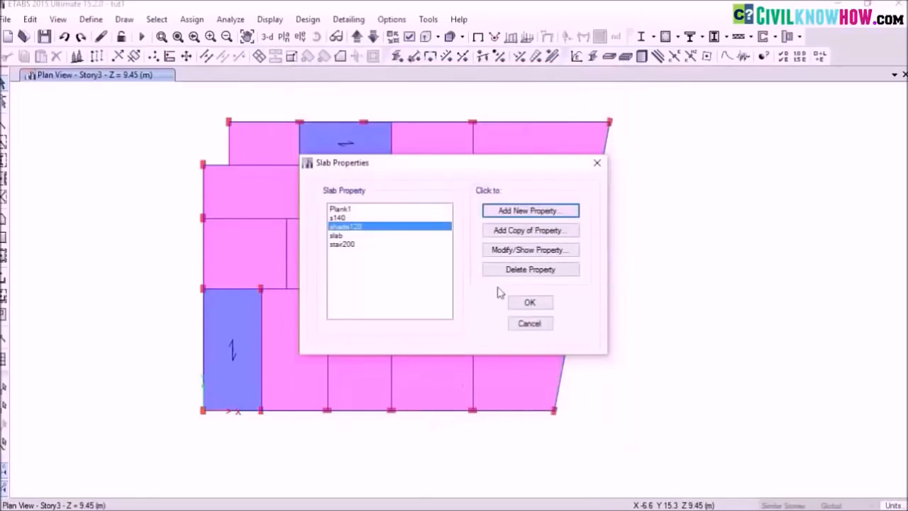
{"action": "left_click", "coordinate": [537, 303]}
Replicate all beams along the Y = 0 edge linearly once with dx 0 and dy -0.6 m.
{"action": "middle_click_drag", "start_coordinate": [470, 349], "coordinate": [450, 328]}
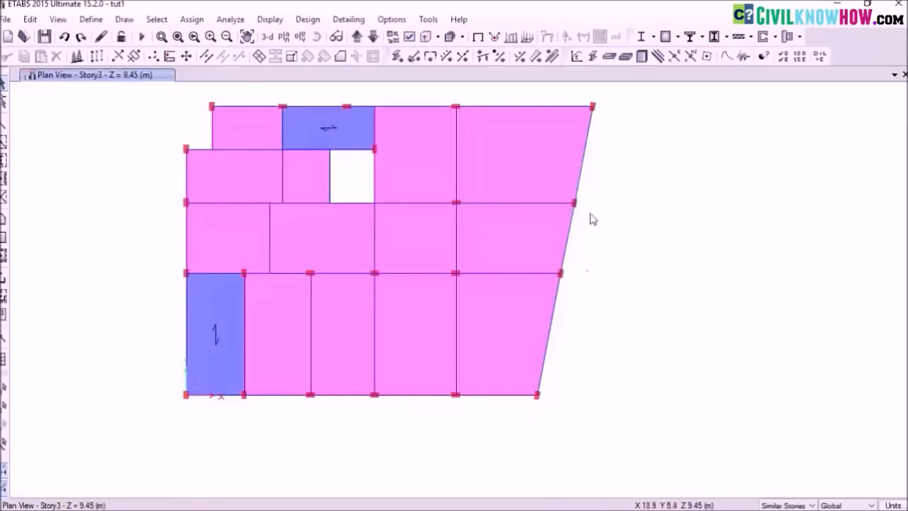
{"action": "mouse_move", "coordinate": [399, 287]}
{"action": "middle_mouse_down"}
{"action": "mouse_move", "coordinate": [399, 302]}
{"action": "mouse_move", "coordinate": [392, 297]}
{"action": "mouse_move", "coordinate": [403, 287]}
{"action": "middle_mouse_up"}
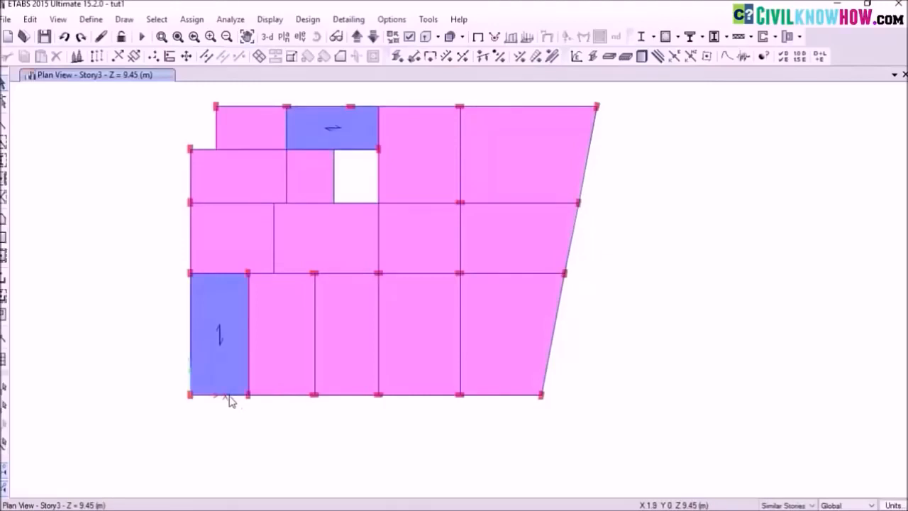
{"action": "left_click", "coordinate": [279, 399]}
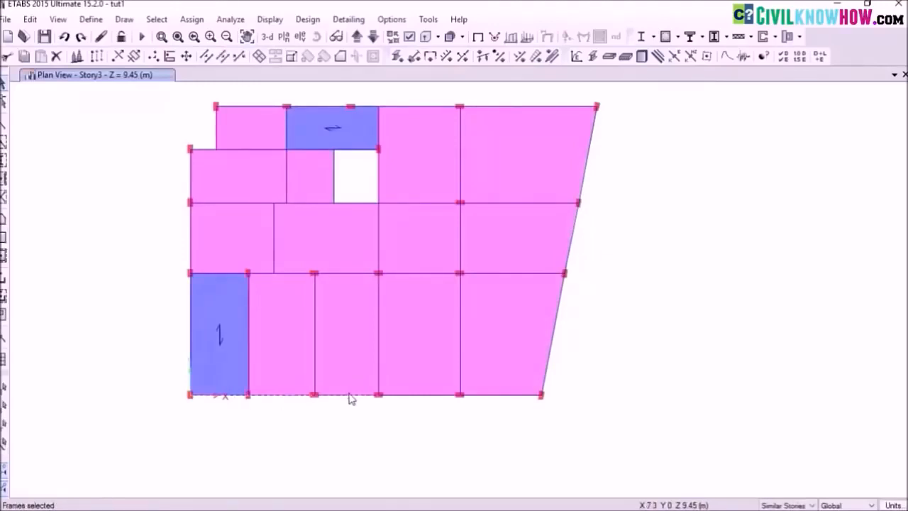
{"action": "left_click", "coordinate": [408, 399]}
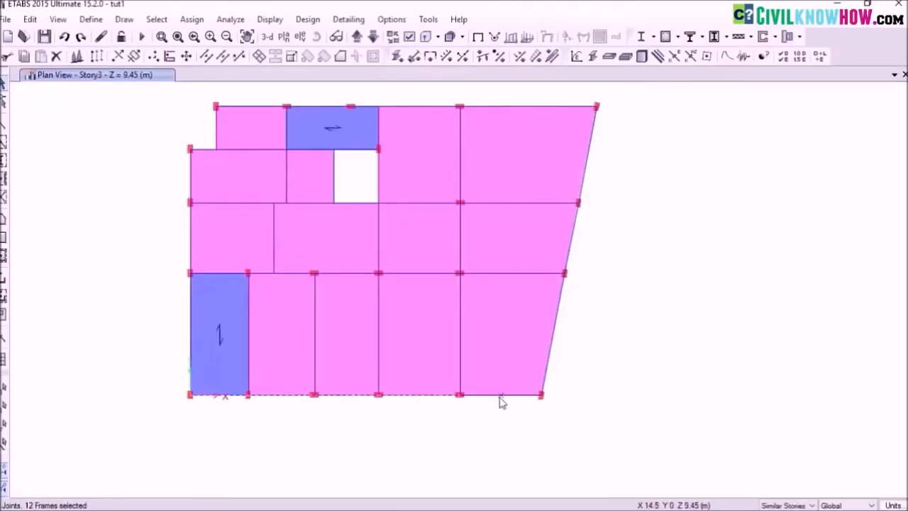
{"action": "left_click", "coordinate": [494, 397]}
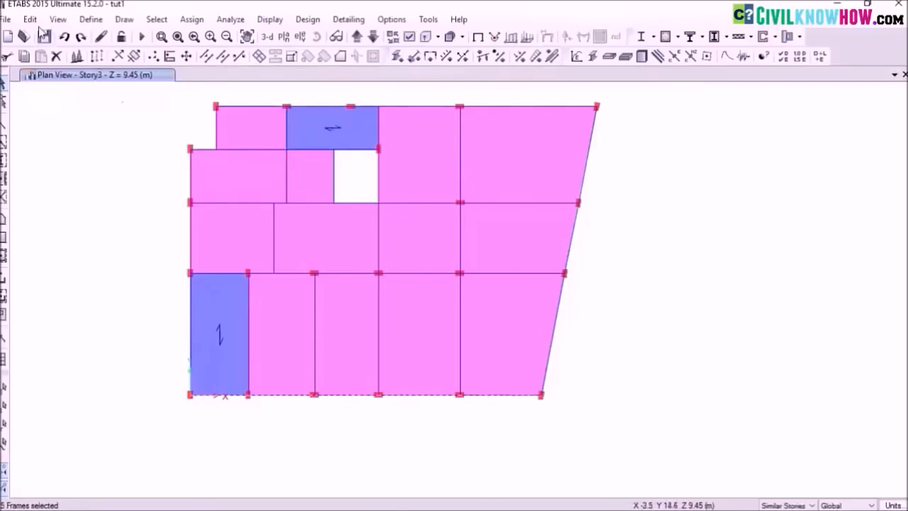
{"action": "left_click", "coordinate": [29, 19]}
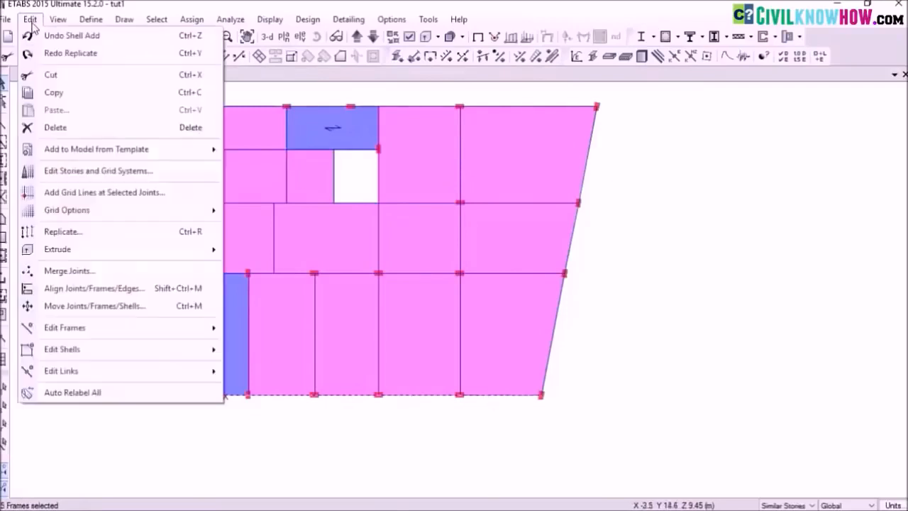
{"action": "left_click", "coordinate": [89, 238]}
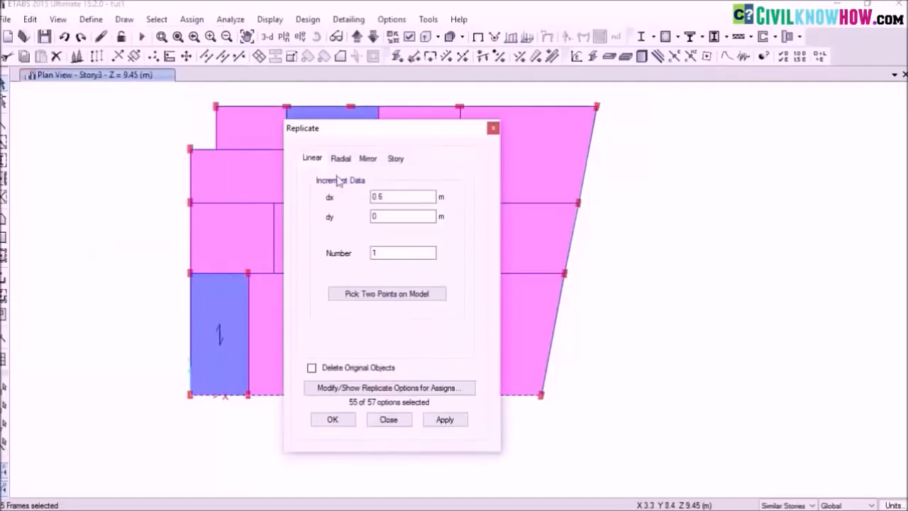
{"action": "left_click_drag", "start_coordinate": [378, 130], "coordinate": [646, 118]}
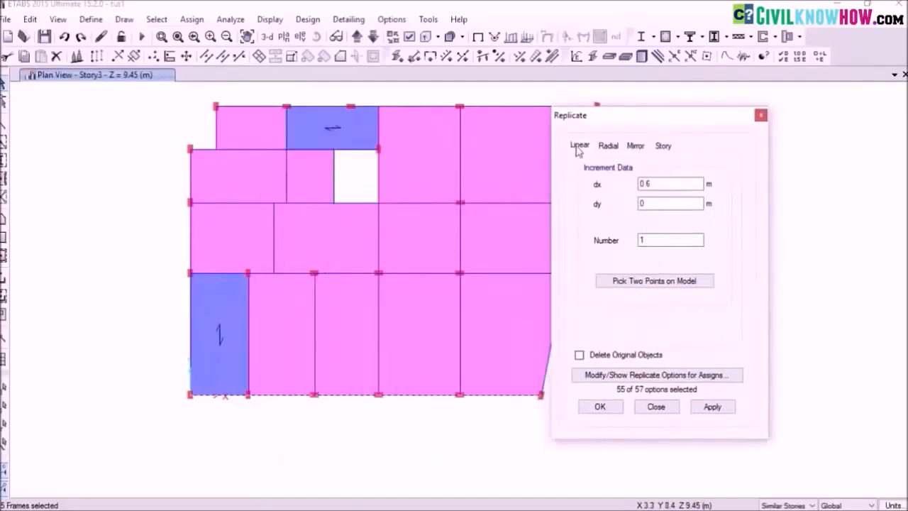
{"action": "left_click_drag", "start_coordinate": [651, 185], "coordinate": [623, 208]}
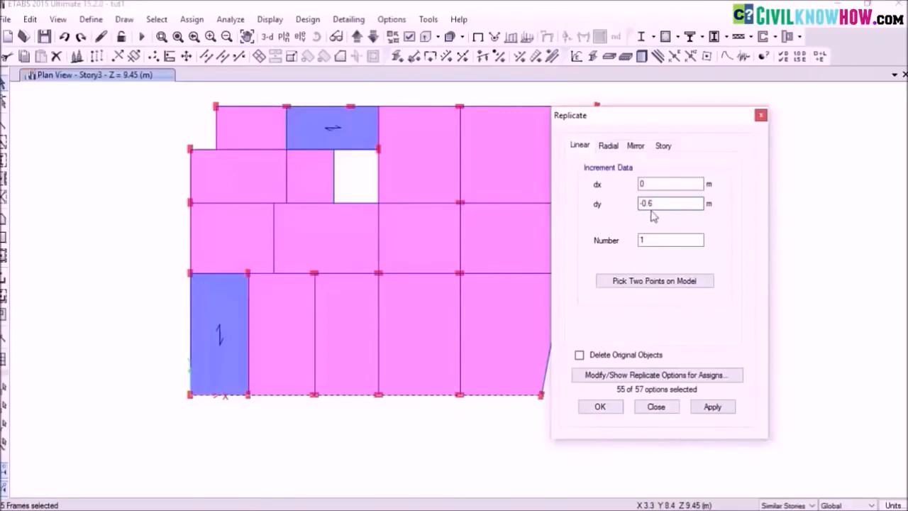
{"action": "left_click", "coordinate": [712, 406]}
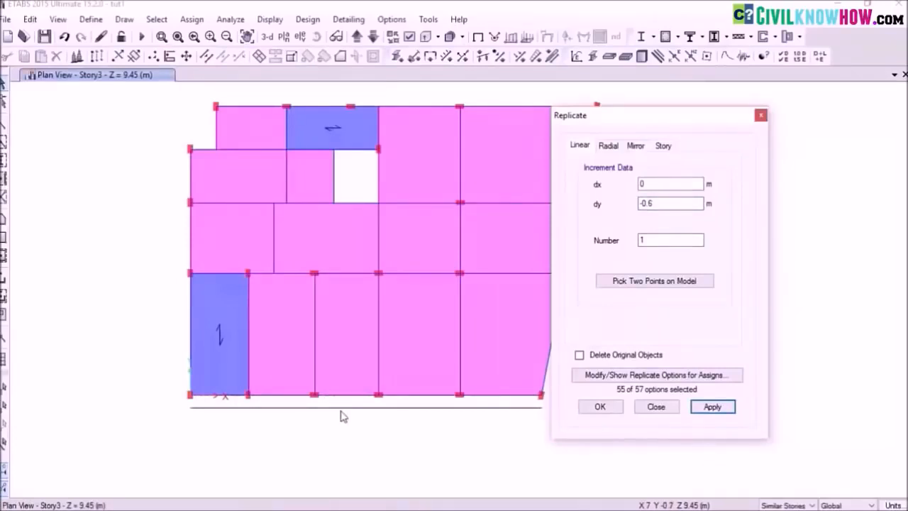
{"action": "left_click", "coordinate": [599, 407]}
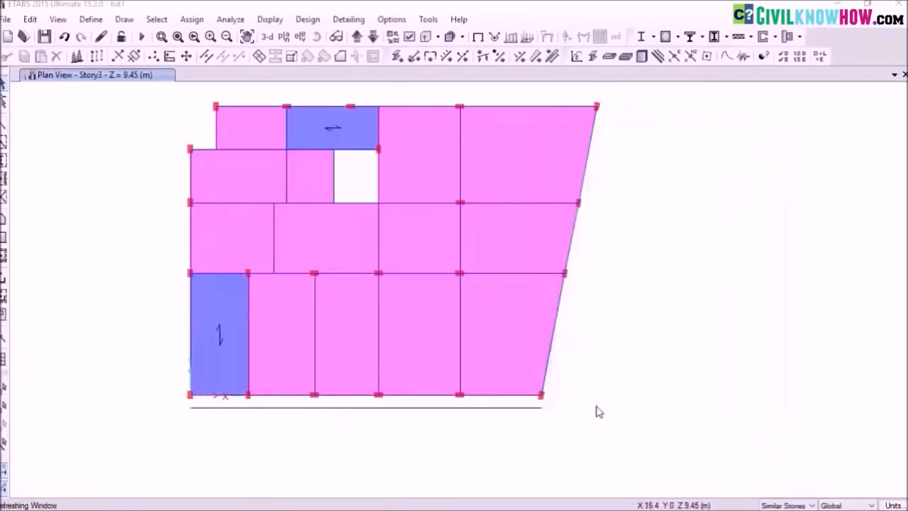
Replicate the beams along the inclined edge once, offset 0.6 m outward in X with dy 0.
{"action": "left_click", "coordinate": [588, 171]}
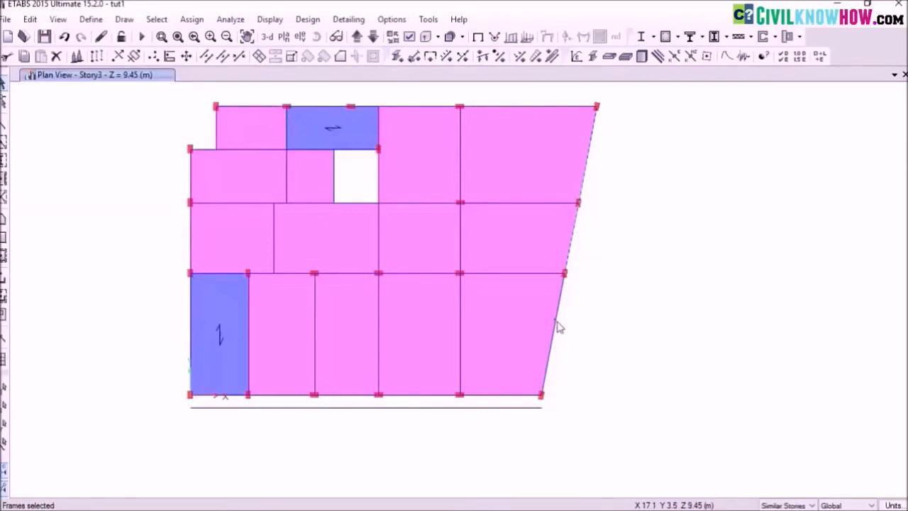
{"action": "left_click", "coordinate": [30, 19]}
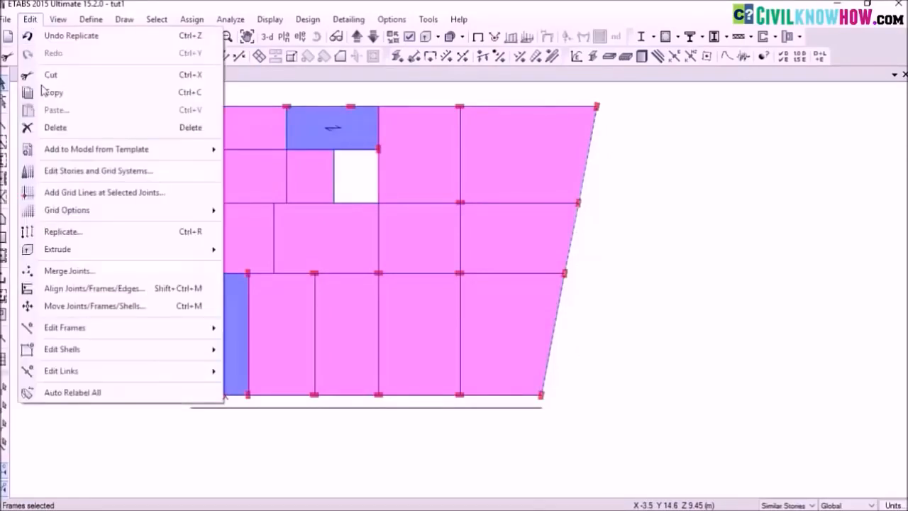
{"action": "left_click", "coordinate": [78, 231]}
{"action": "left_click_drag", "start_coordinate": [660, 203], "coordinate": [588, 202]}
{"action": "type", "text": "0"}
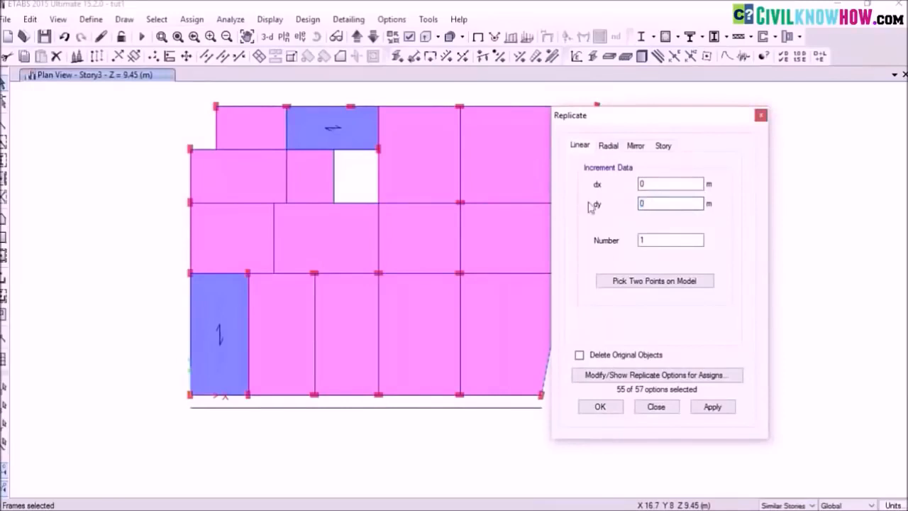
{"action": "left_click", "coordinate": [655, 183]}
{"action": "left_click", "coordinate": [712, 407]}
{"action": "left_click", "coordinate": [599, 407]}
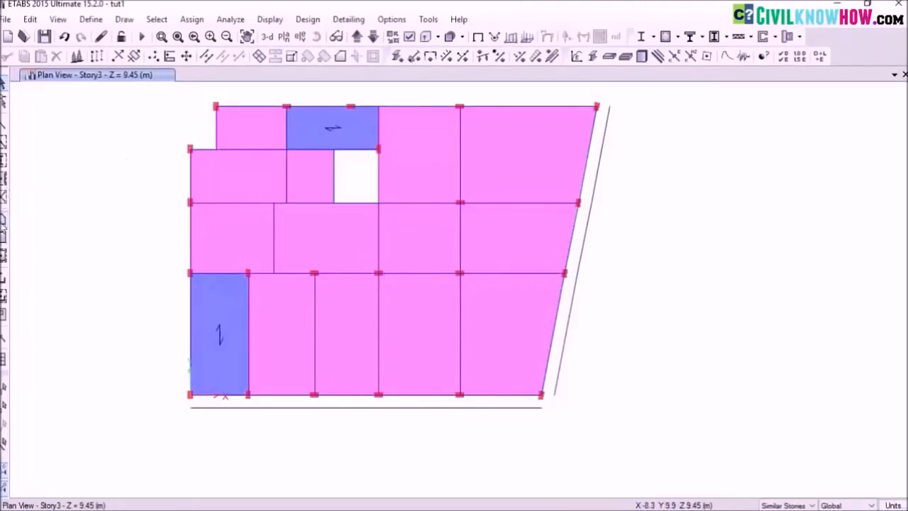
Draw a shade120 slab filling the strip between the Y = 0 edge beams and their offset copies.
{"action": "left_click", "coordinate": [4, 225]}
{"action": "left_click", "coordinate": [529, 128]}
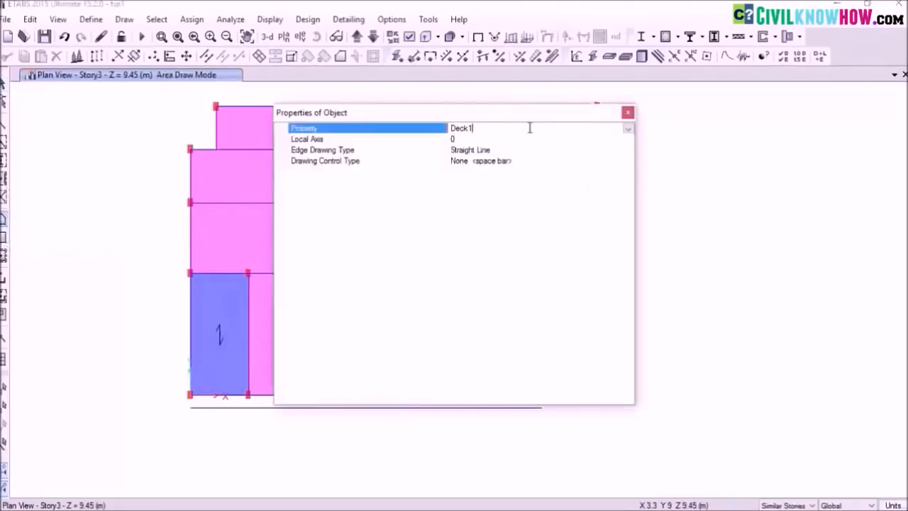
{"action": "left_click", "coordinate": [627, 130]}
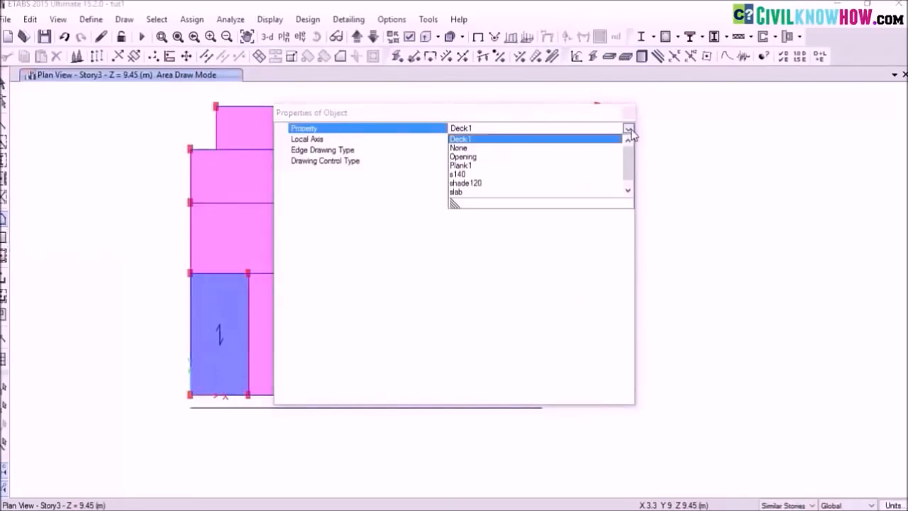
{"action": "left_click", "coordinate": [474, 183]}
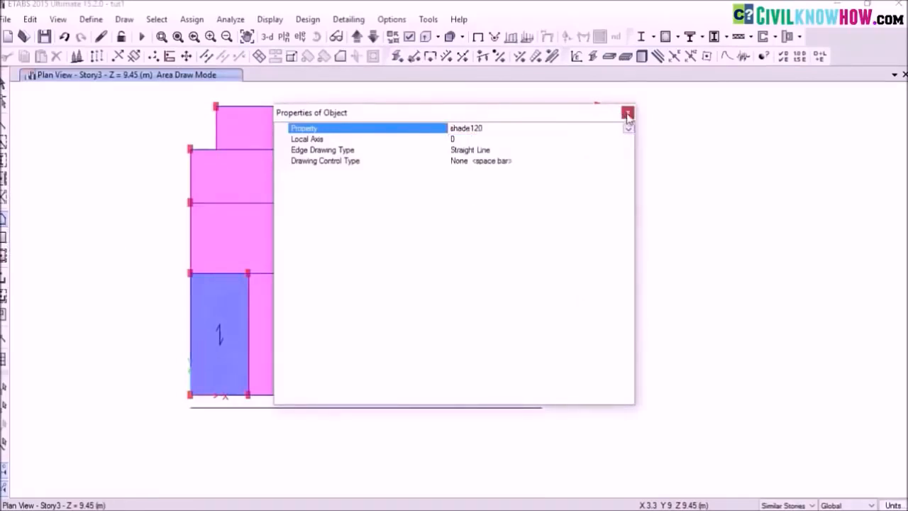
{"action": "left_click", "coordinate": [629, 113]}
{"action": "left_click", "coordinate": [191, 396]}
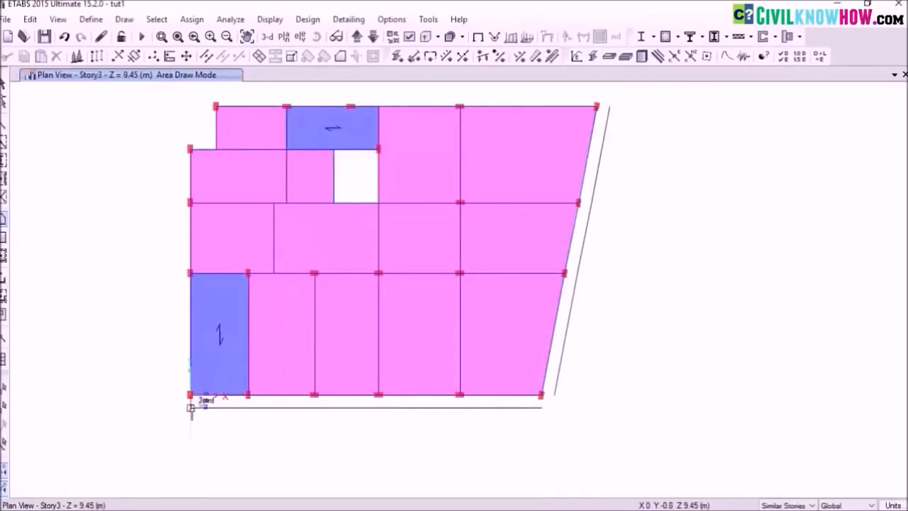
{"action": "left_click", "coordinate": [539, 397]}
{"action": "left_click", "coordinate": [191, 397]}
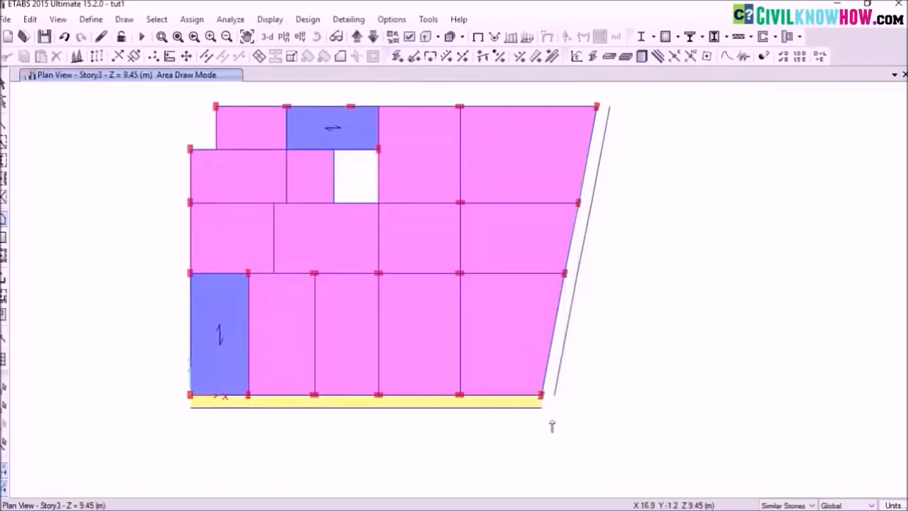
{"action": "key", "text": "Escape"}
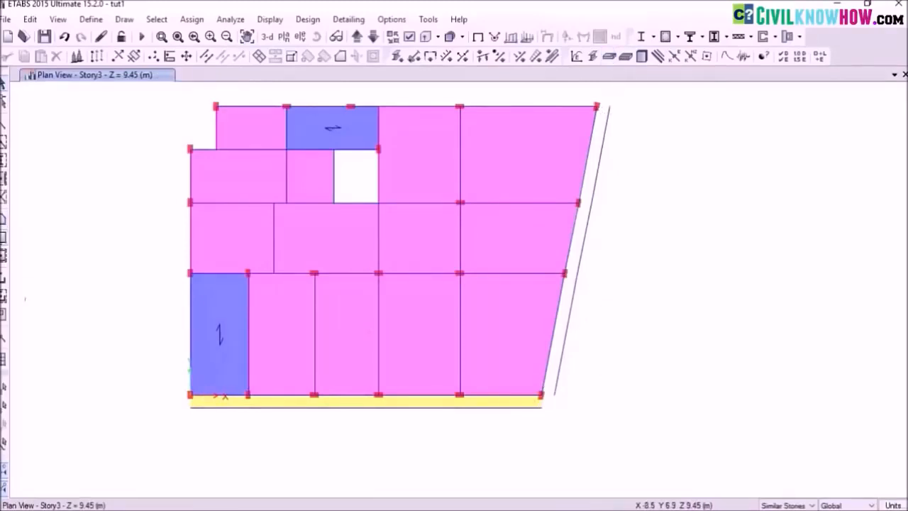
Draw a shade120 slab between the inclined edge and its offset beams, snapping to each column joint along the edge.
{"action": "left_click", "coordinate": [4, 218]}
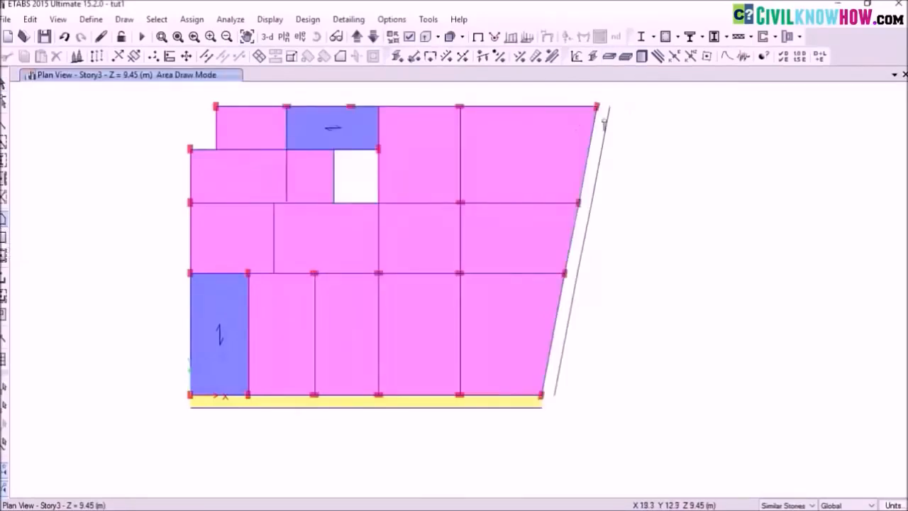
{"action": "left_click", "coordinate": [596, 106]}
{"action": "left_click", "coordinate": [554, 395]}
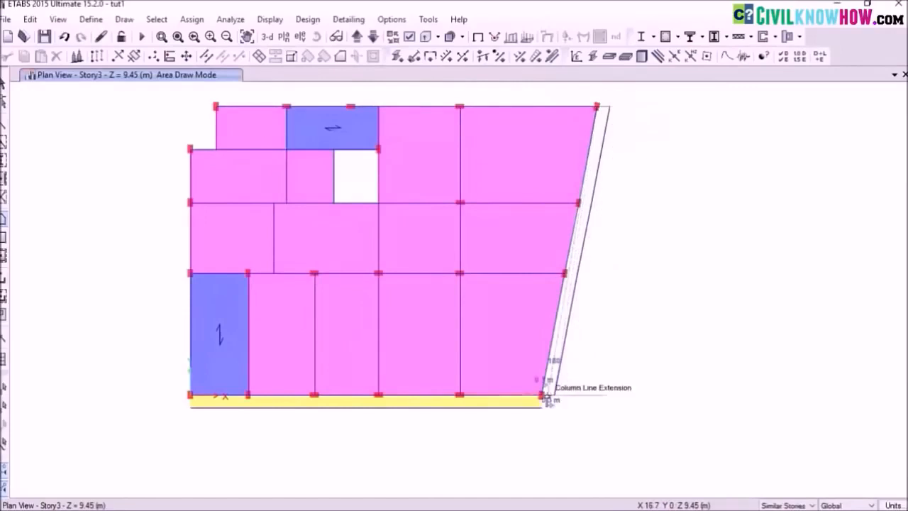
{"action": "left_click", "coordinate": [542, 396]}
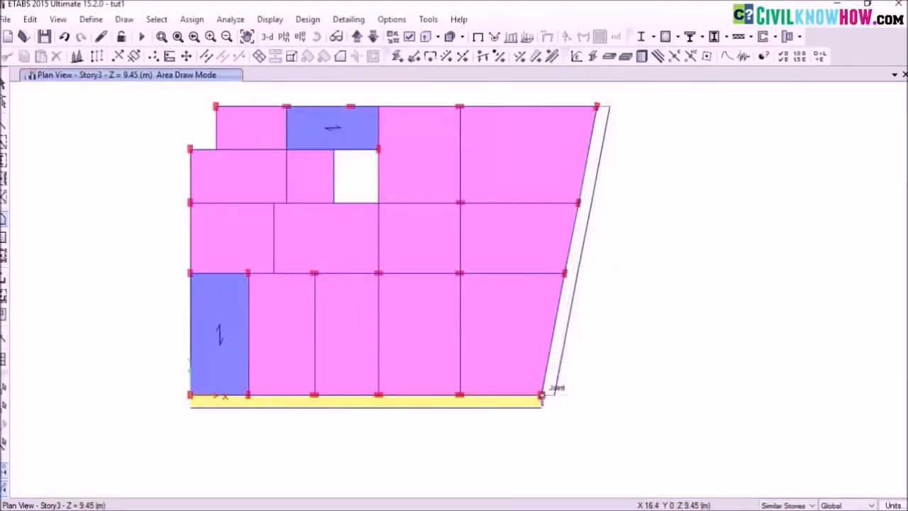
{"action": "left_click", "coordinate": [564, 273]}
{"action": "left_click", "coordinate": [579, 203]}
{"action": "double_click", "coordinate": [596, 107]}
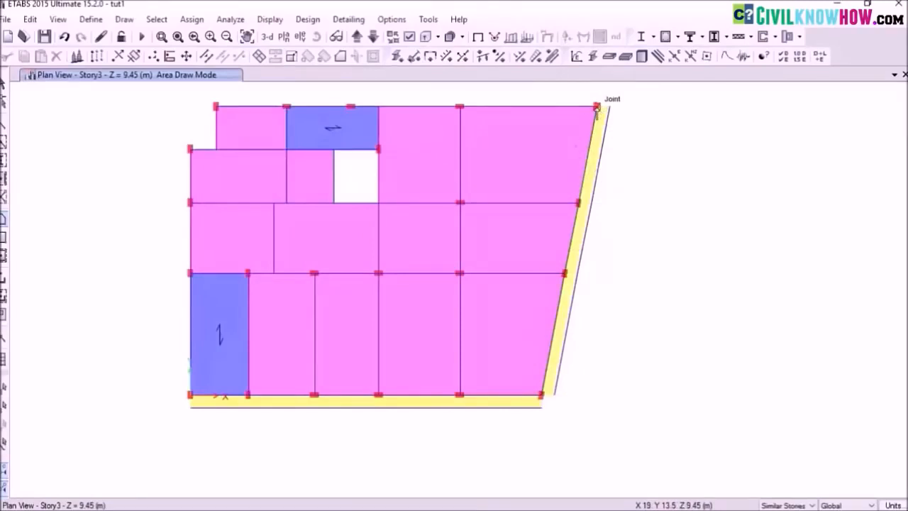
{"action": "key", "text": "Escape"}
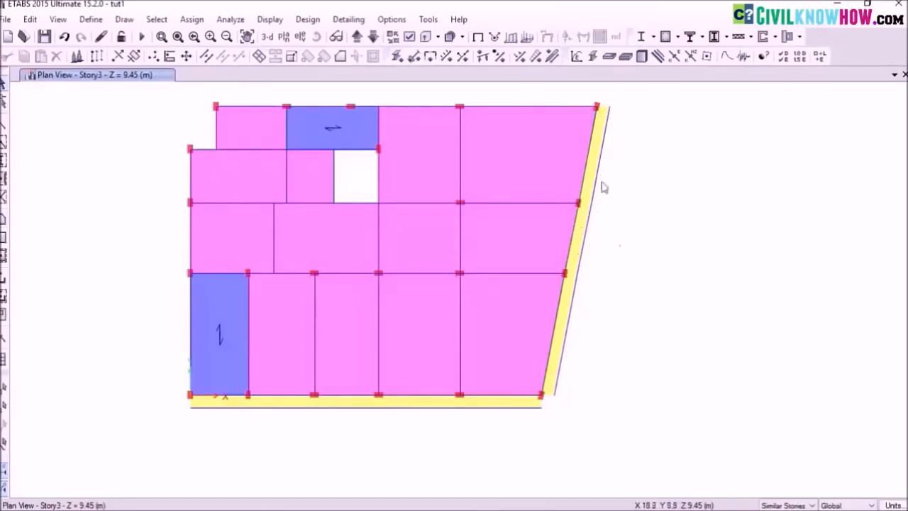
Delete the offset guide beams along the outer edges of both shade slabs.
{"action": "left_click", "coordinate": [606, 137]}
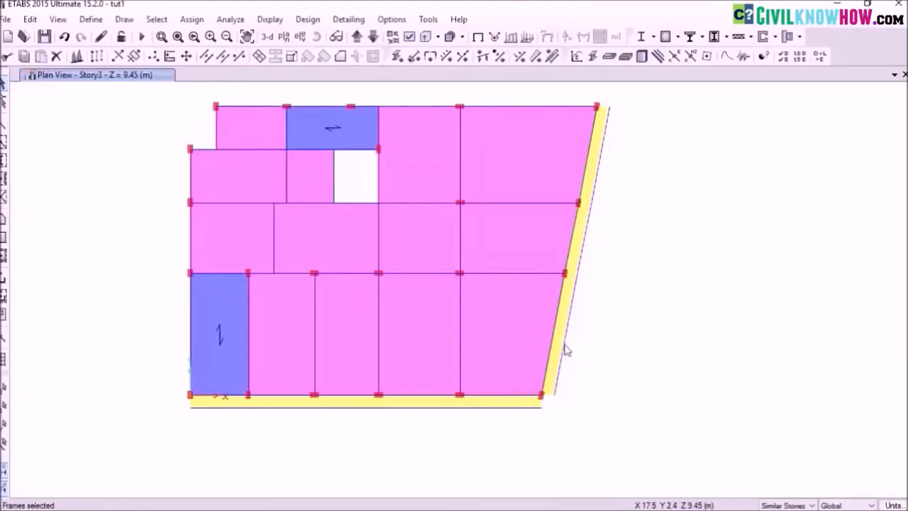
{"action": "key", "text": "Delete"}
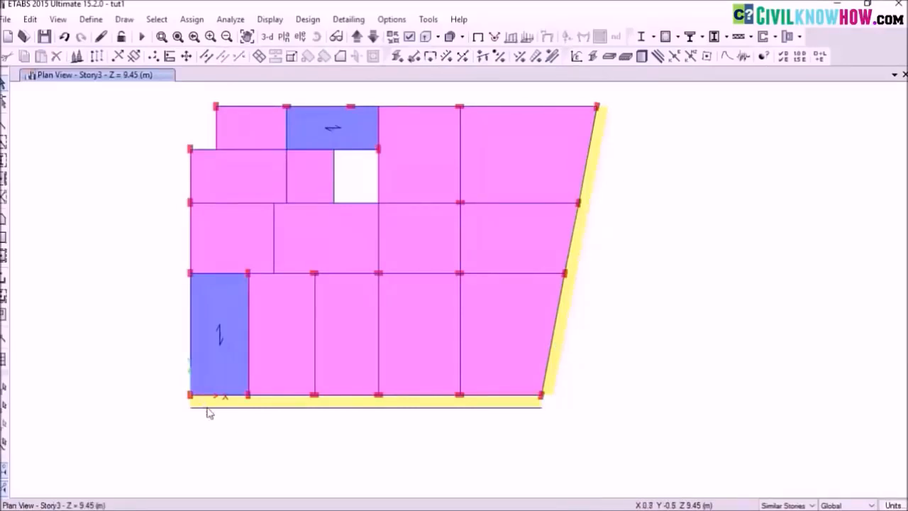
{"action": "left_click", "coordinate": [210, 409]}
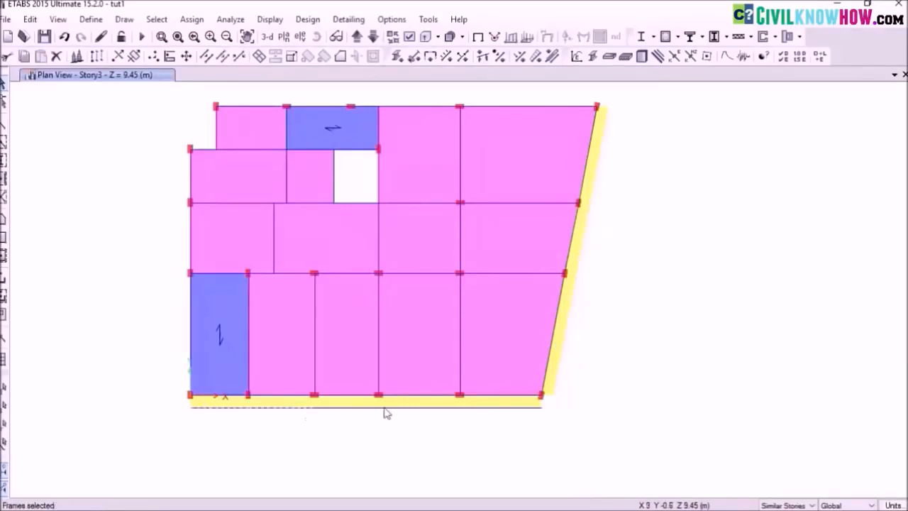
{"action": "left_click", "coordinate": [491, 408]}
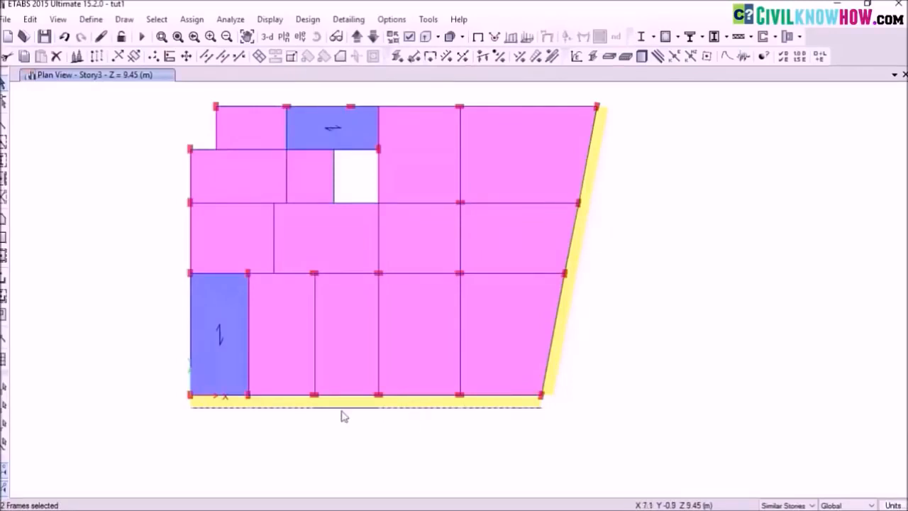
{"action": "key", "text": "Delete"}
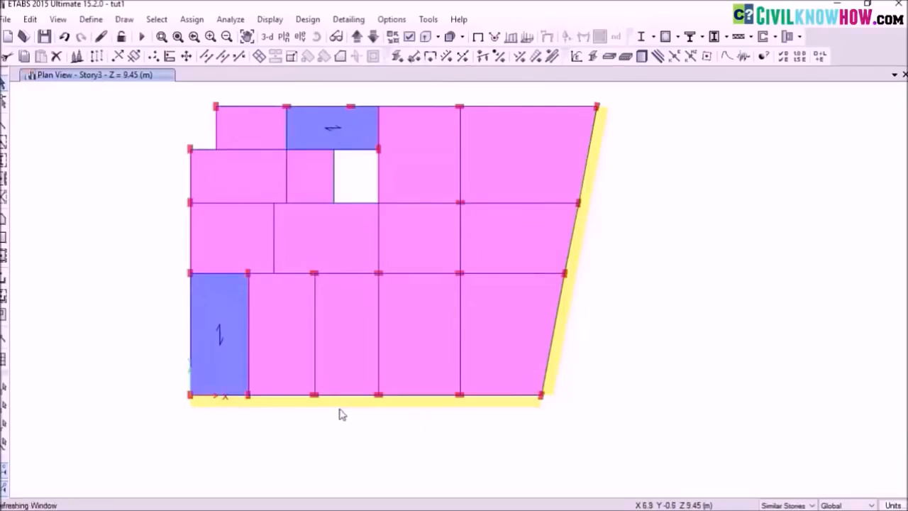
Inspect the shade slabs of all stories in the 3-D view from different angles.
{"action": "left_click", "coordinate": [267, 36]}
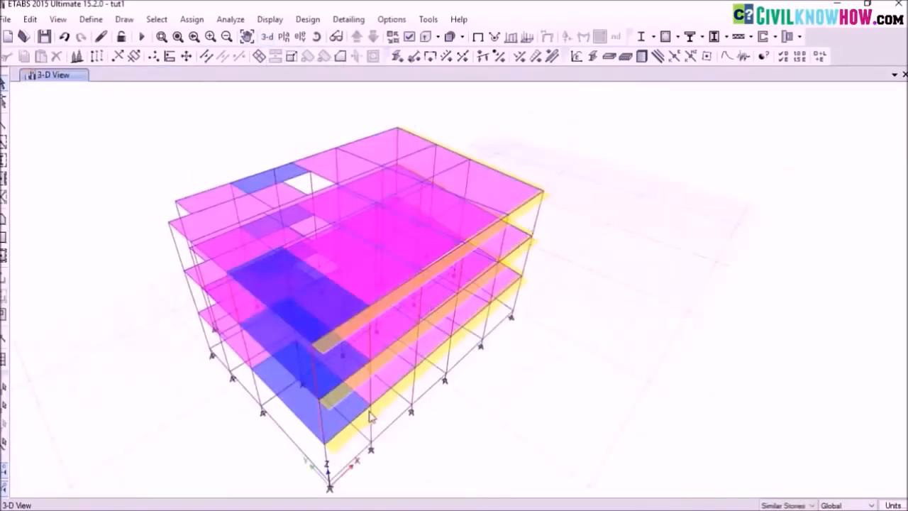
{"action": "left_click", "coordinate": [317, 36]}
{"action": "left_click_drag", "start_coordinate": [594, 306], "coordinate": [363, 326]}
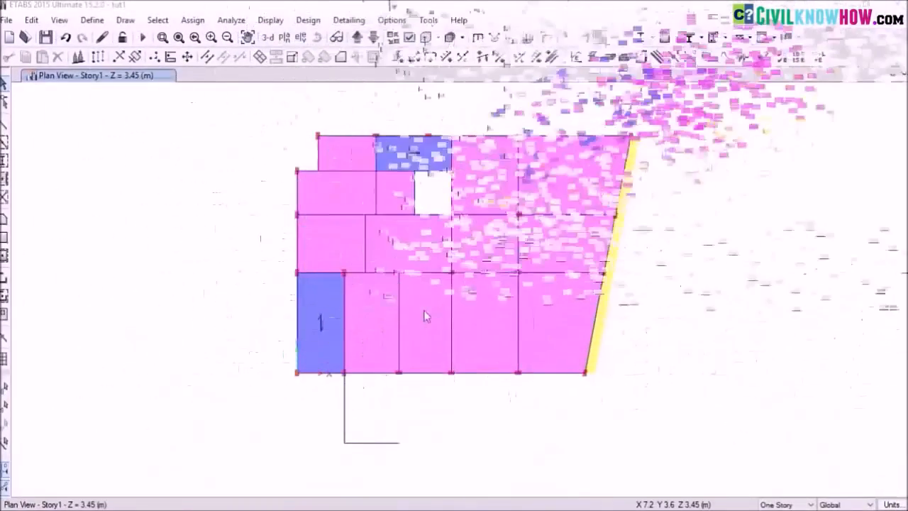
Draw a straight B240x500 guide beam at X = 5.8 m from the Y = 0 edge to the free beam end at Y = -4 m.
{"action": "left_click", "coordinate": [345, 394]}
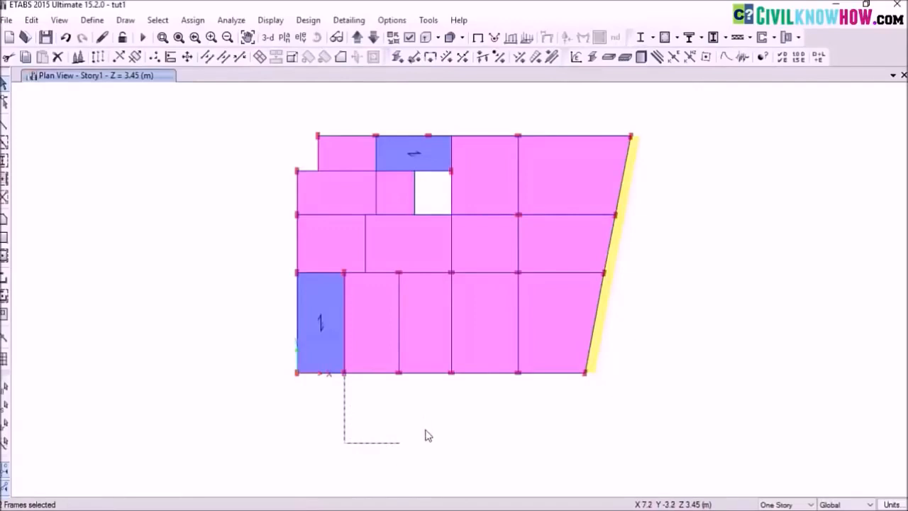
{"action": "left_click", "coordinate": [5, 126]}
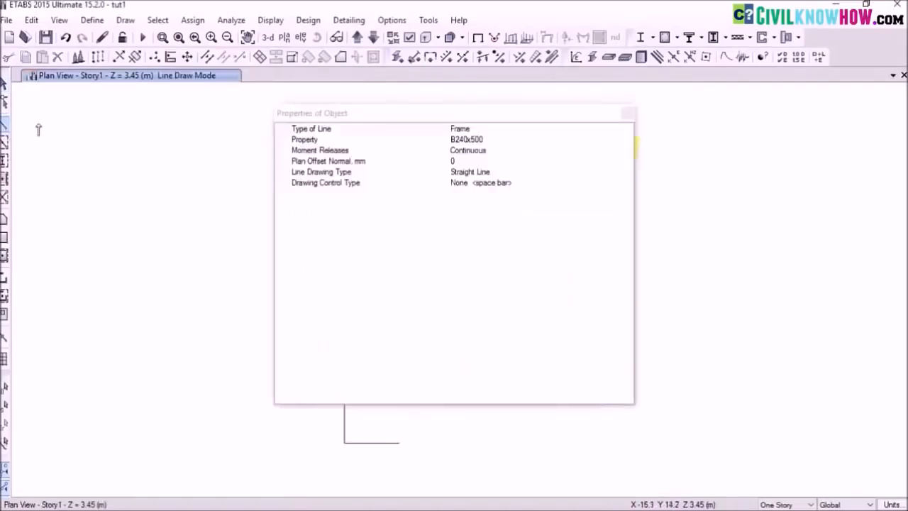
{"action": "left_click", "coordinate": [626, 114]}
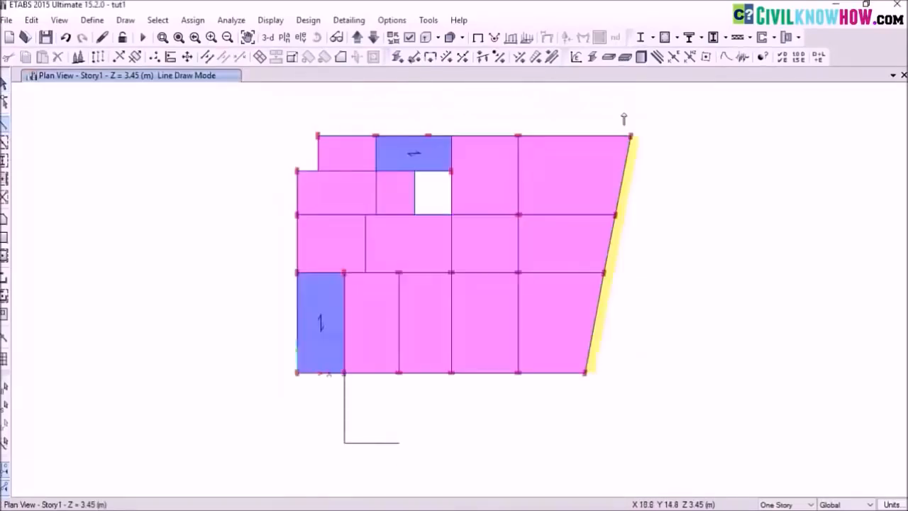
{"action": "left_click", "coordinate": [400, 375]}
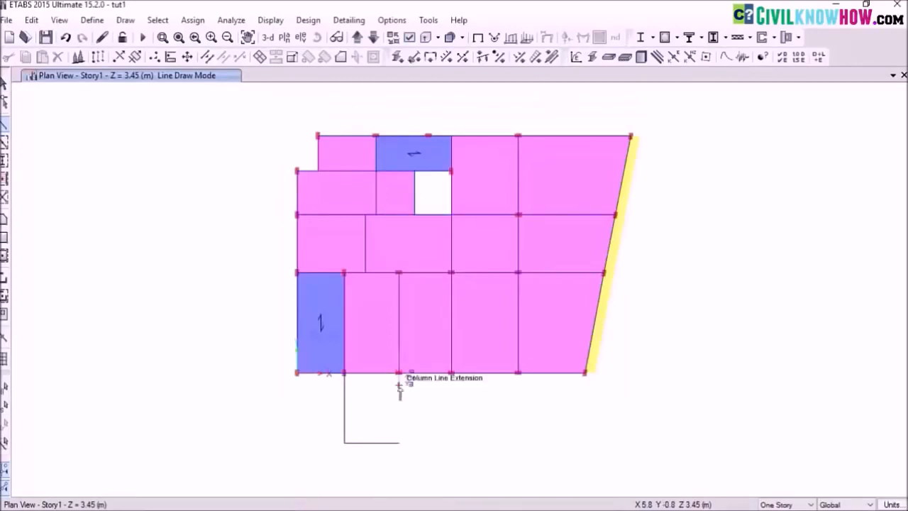
{"action": "left_click", "coordinate": [399, 442]}
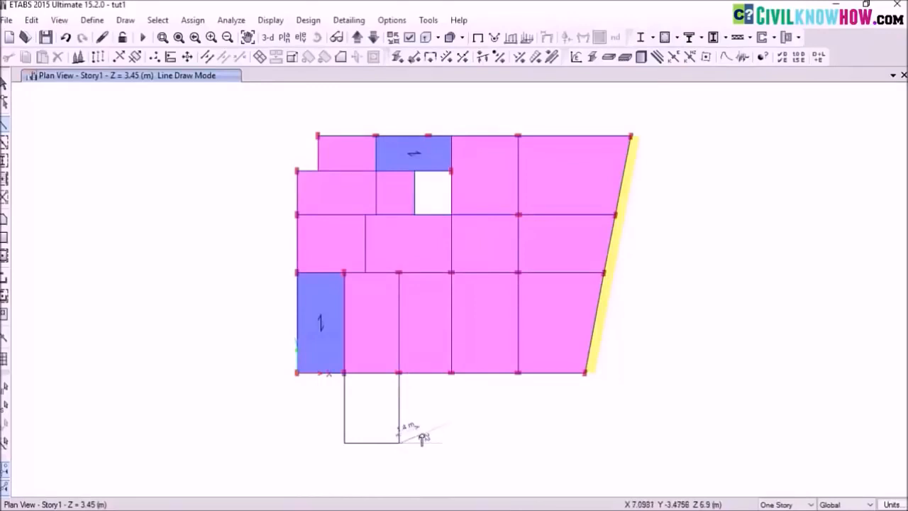
{"action": "key", "text": "Escape"}
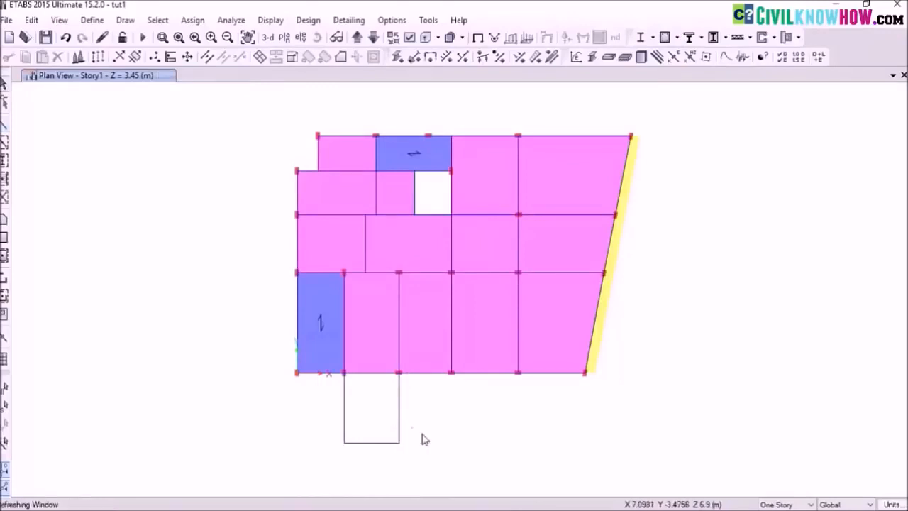
Mirror the two projecting beams about the guide beam line at X = 5.8 m, Y 0 to -4 m, and delete that guide beam.
{"action": "left_click", "coordinate": [345, 398]}
{"action": "left_click", "coordinate": [374, 443]}
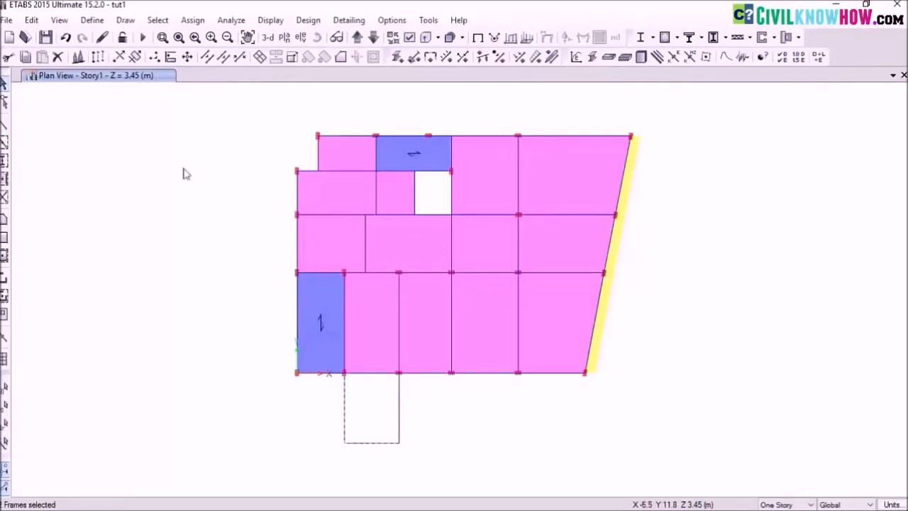
{"action": "left_click", "coordinate": [31, 20]}
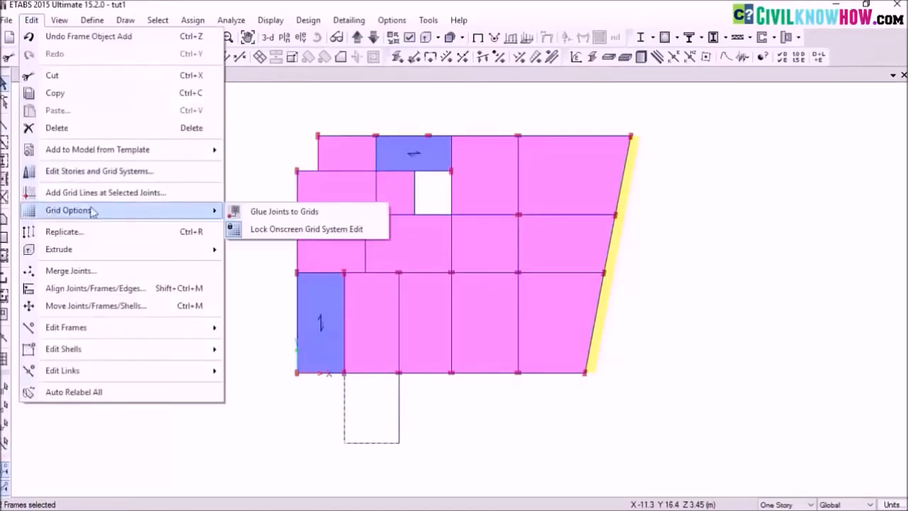
{"action": "left_click", "coordinate": [85, 234]}
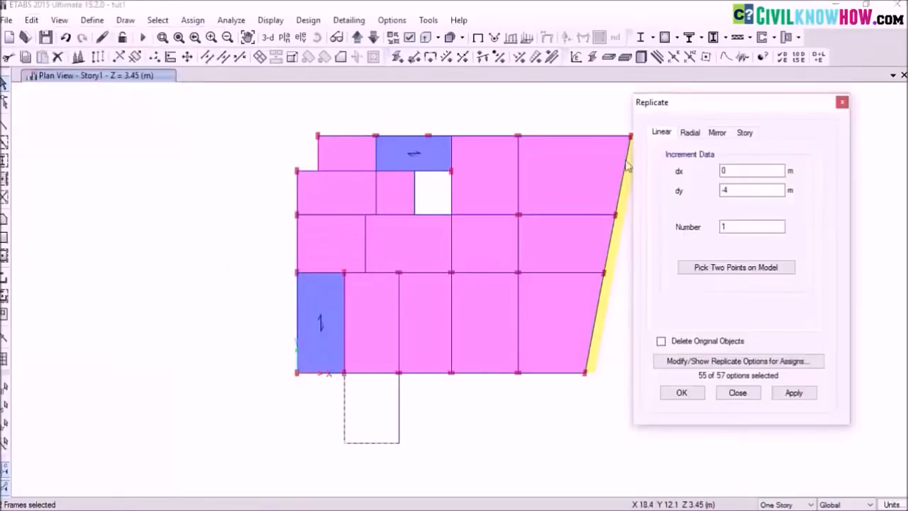
{"action": "left_click", "coordinate": [718, 133]}
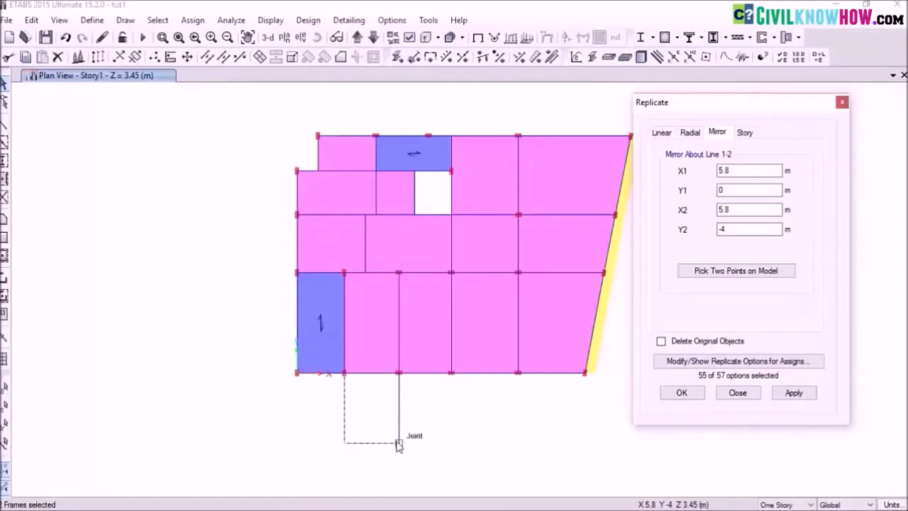
{"action": "left_click", "coordinate": [740, 273]}
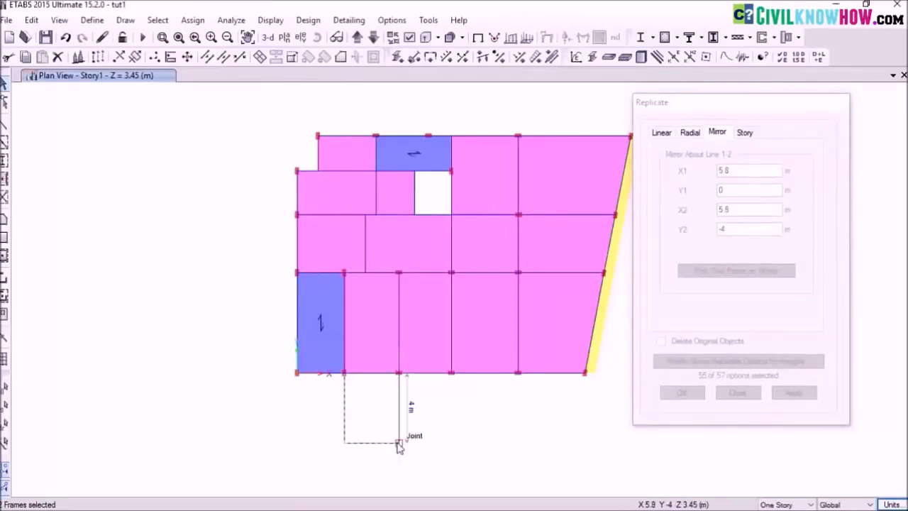
{"action": "left_click", "coordinate": [398, 444]}
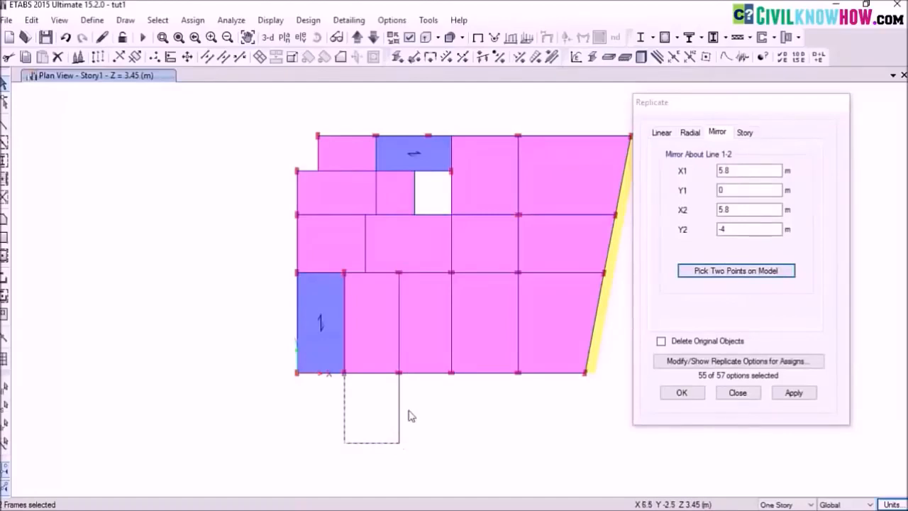
{"action": "left_click", "coordinate": [792, 395]}
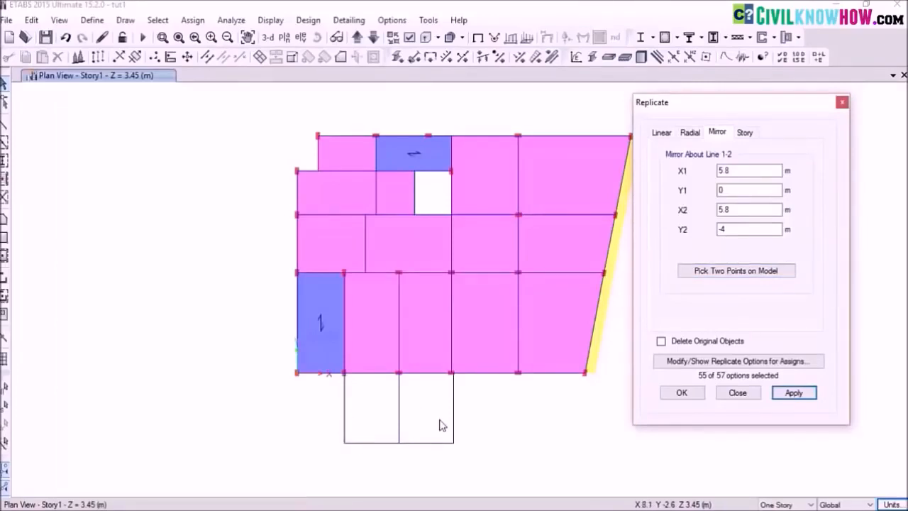
{"action": "left_click", "coordinate": [399, 409]}
{"action": "key", "text": "Delete"}
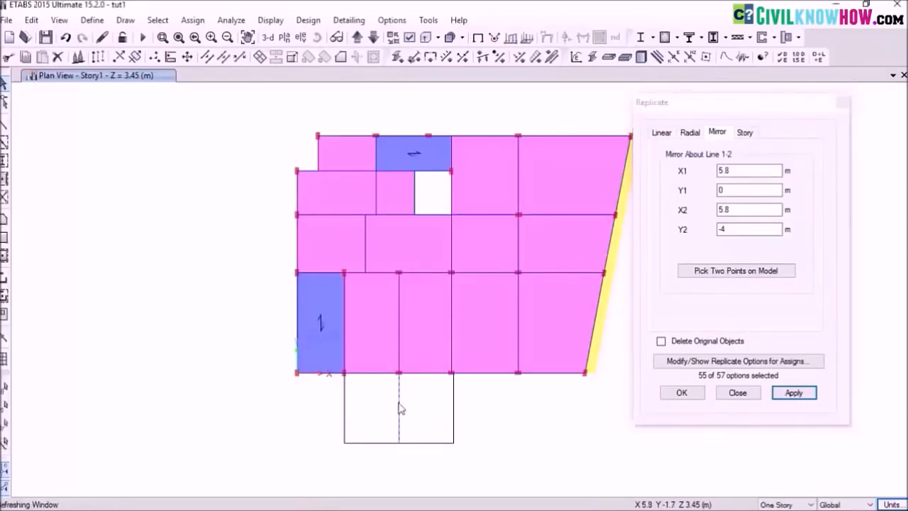
Draw a rectangular s140 slab filling the projecting beam bay from the Y = 0 edge to its outer corner at about X 8.9, Y -4 m.
{"action": "left_click", "coordinate": [4, 242]}
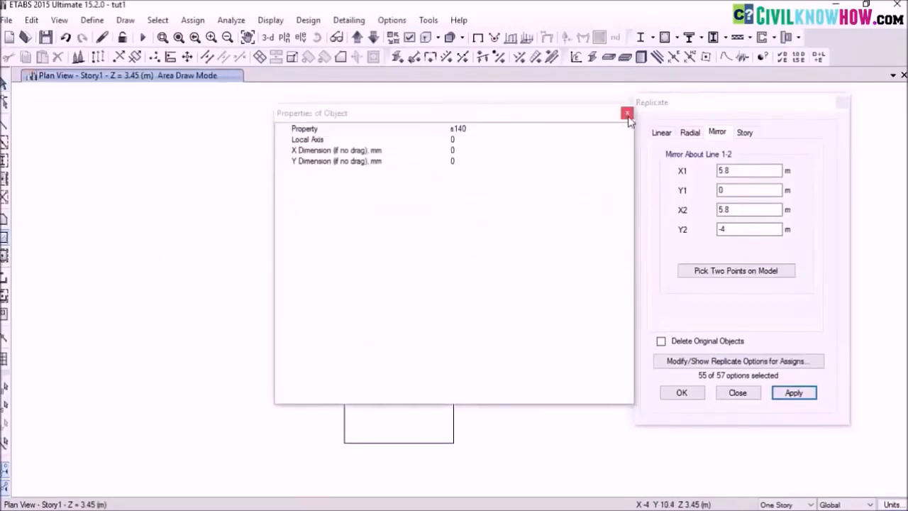
{"action": "left_click", "coordinate": [628, 114]}
{"action": "left_click", "coordinate": [681, 392]}
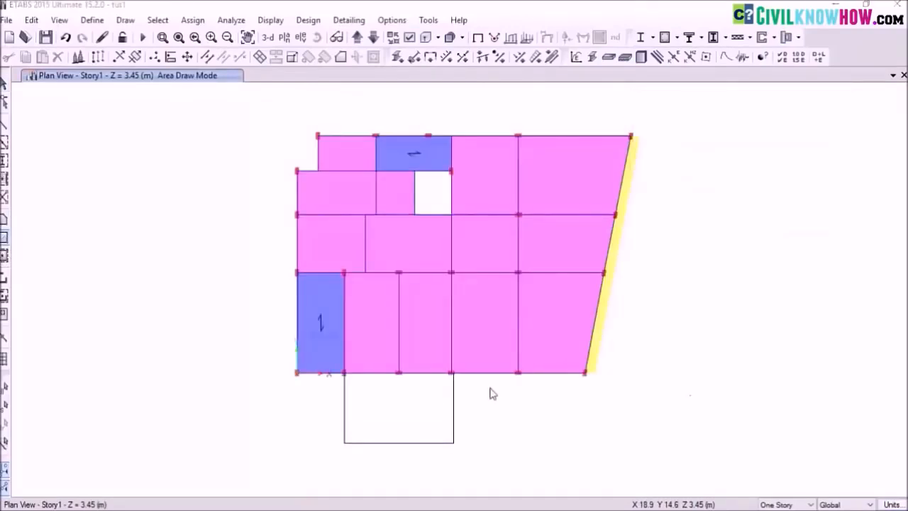
{"action": "left_click", "coordinate": [344, 372]}
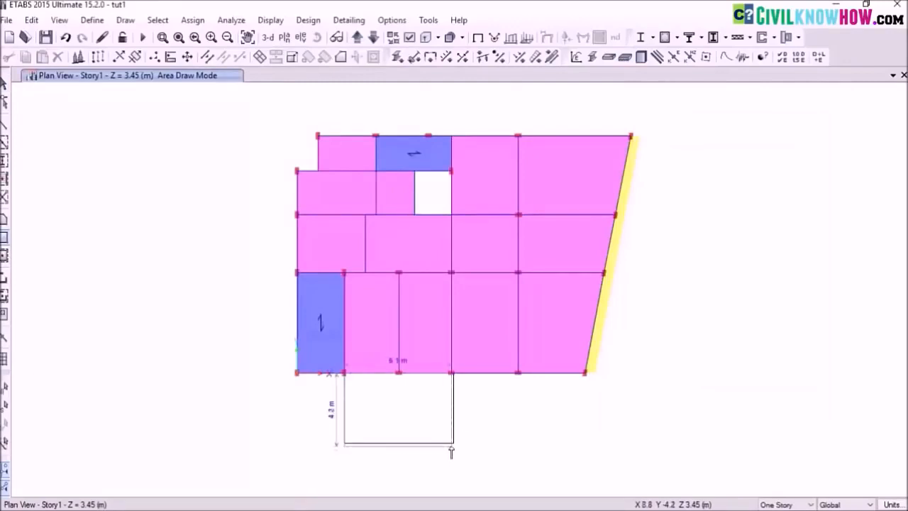
{"action": "left_click", "coordinate": [453, 444]}
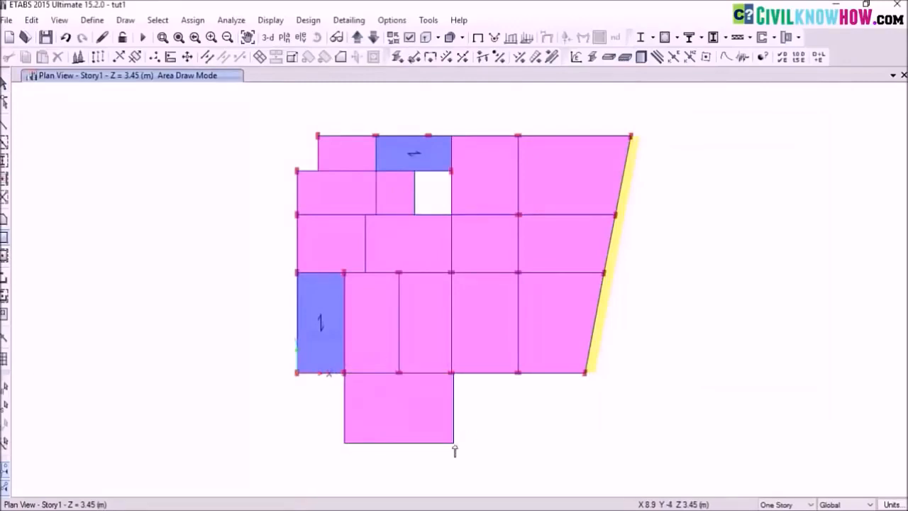
{"action": "scroll", "coordinate": [405, 420], "scroll_direction": "up", "scroll_amount": 3}
{"action": "scroll", "coordinate": [405, 417], "scroll_direction": "down", "scroll_amount": 3}
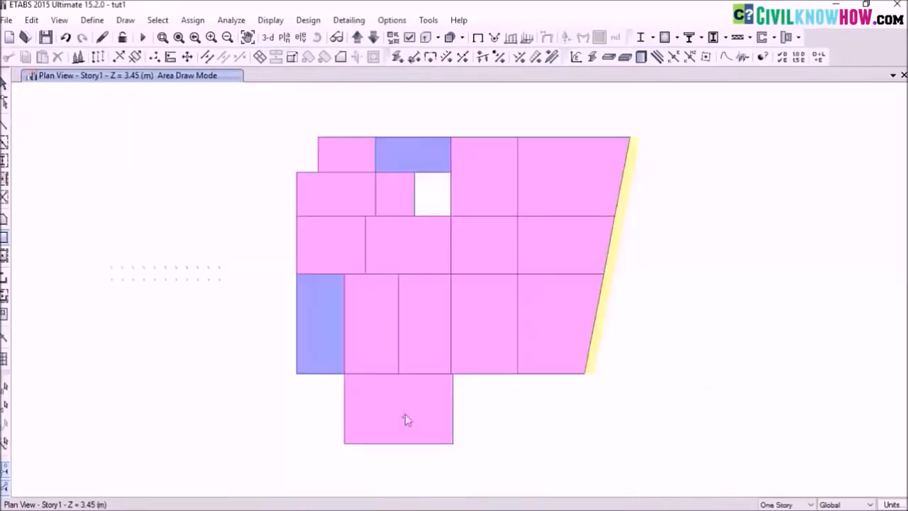
{"action": "key", "text": "Escape"}
{"action": "scroll", "coordinate": [383, 365], "scroll_direction": "up", "scroll_amount": 3}
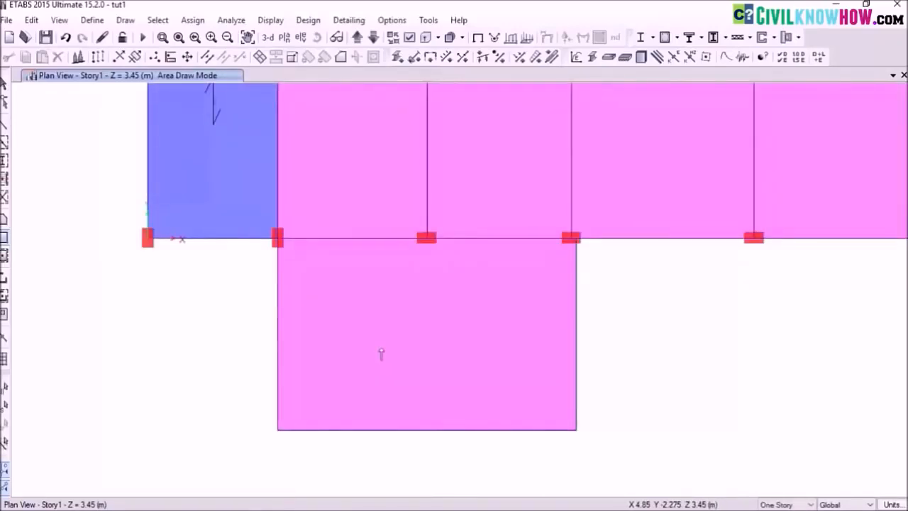
{"action": "key", "text": "Escape"}
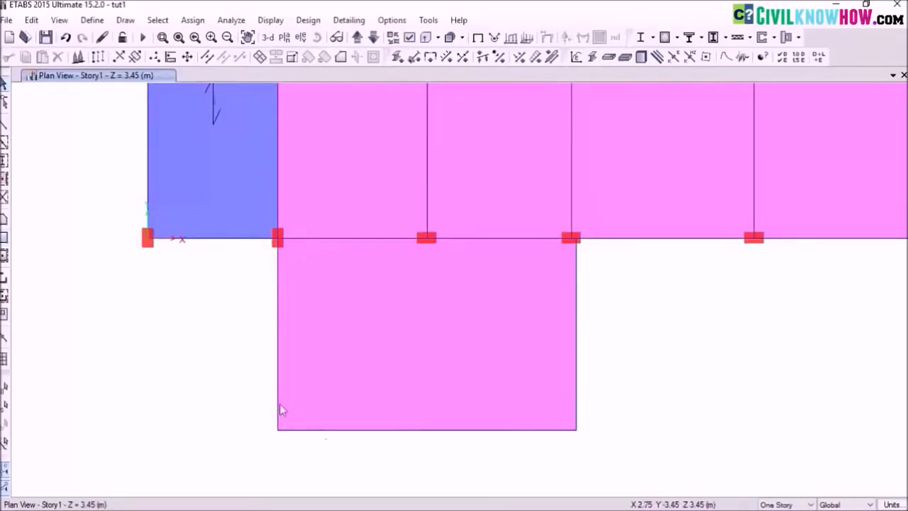
Round the projecting slab's outer corner with the smaller X coordinate using Chamfer Slab Corners, with a 500 mm Rounded Edge (Fillet).
{"action": "left_click", "coordinate": [385, 332]}
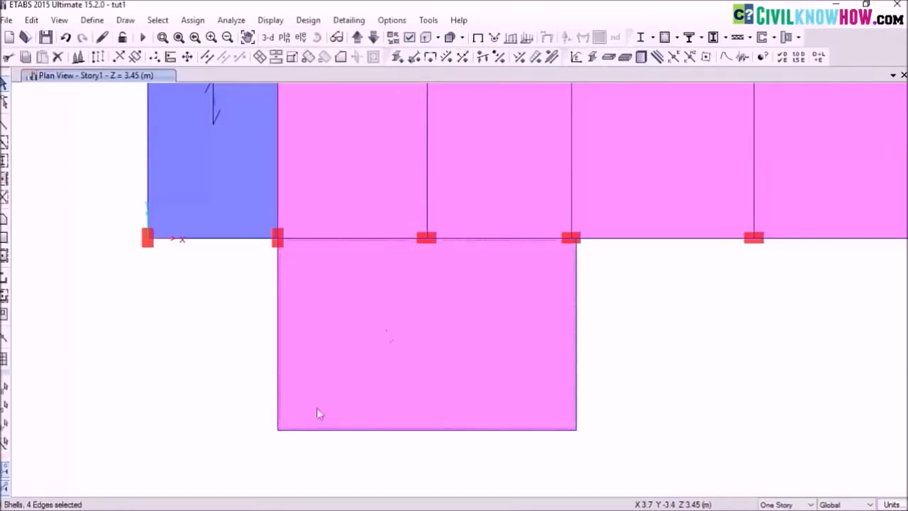
{"action": "left_click", "coordinate": [278, 430]}
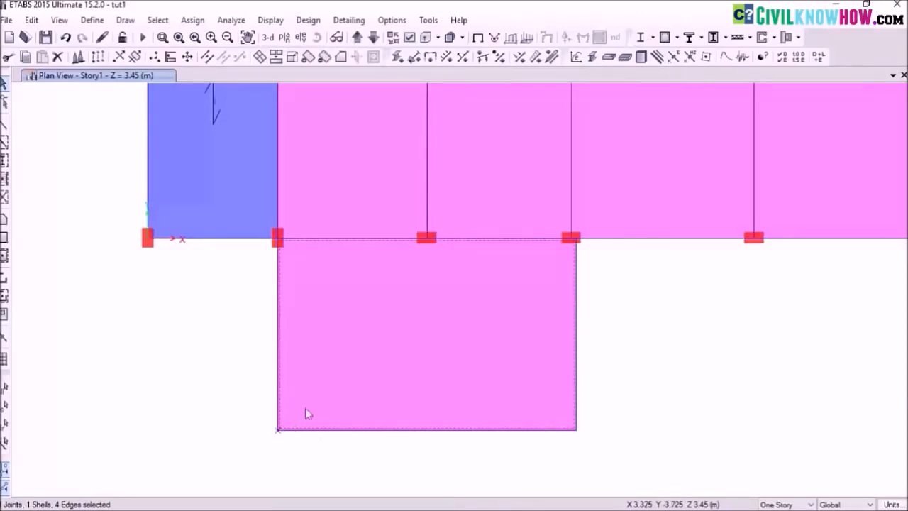
{"action": "left_click", "coordinate": [31, 21]}
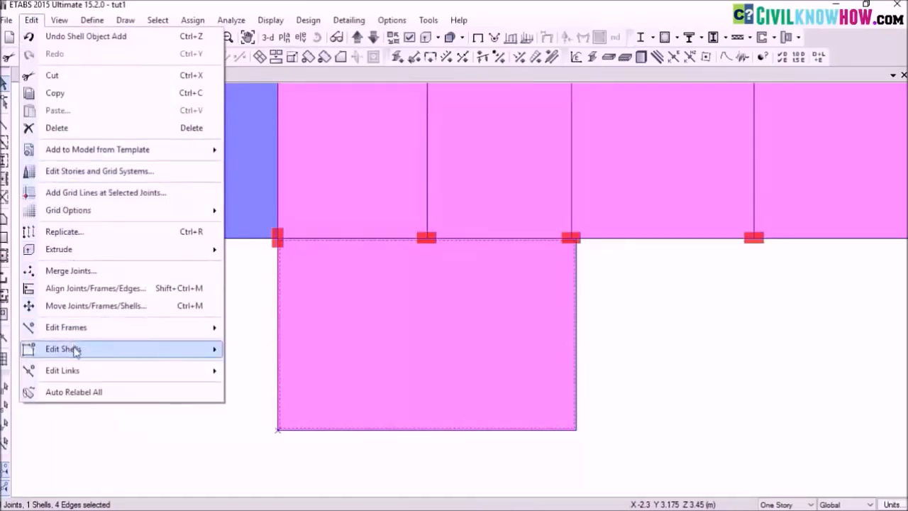
{"action": "mouse_move", "coordinate": [74, 349]}
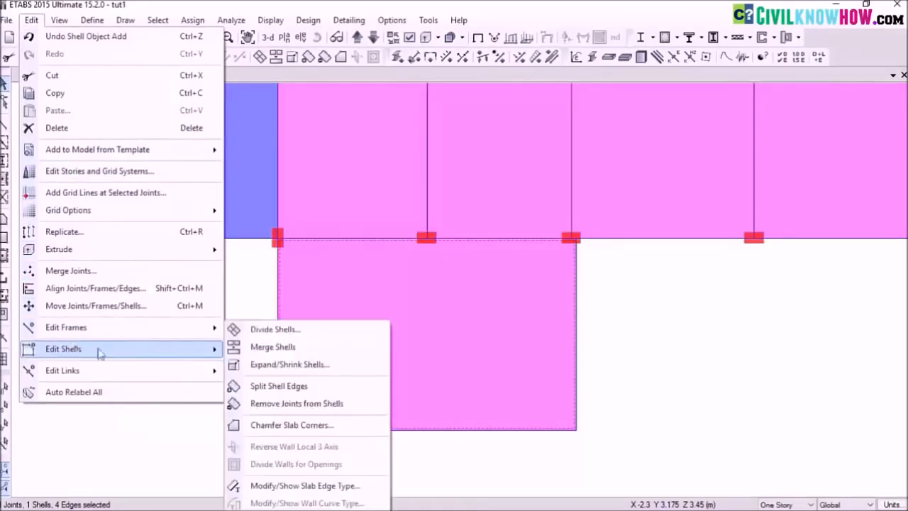
{"action": "left_click", "coordinate": [284, 424]}
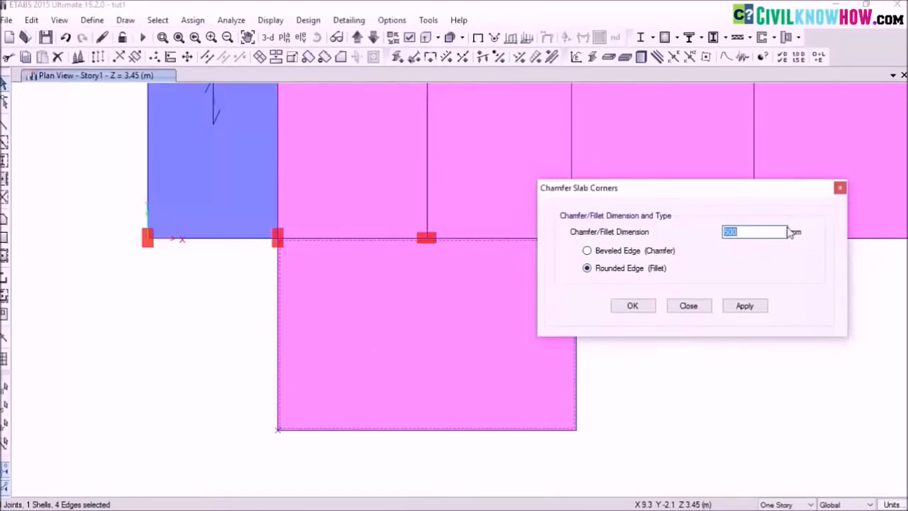
{"action": "left_click", "coordinate": [743, 306]}
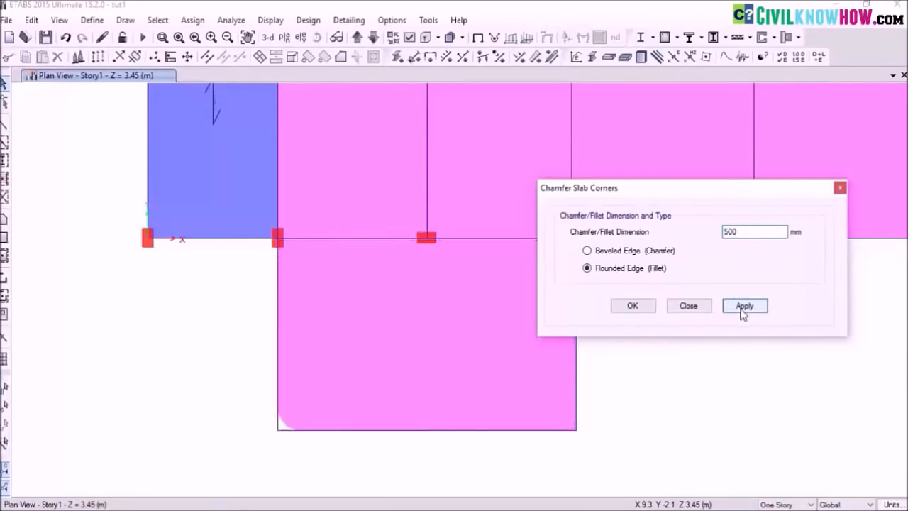
{"action": "scroll", "coordinate": [358, 414], "scroll_direction": "up", "scroll_amount": 5}
{"action": "middle_click_drag", "start_coordinate": [223, 415], "coordinate": [242, 372]}
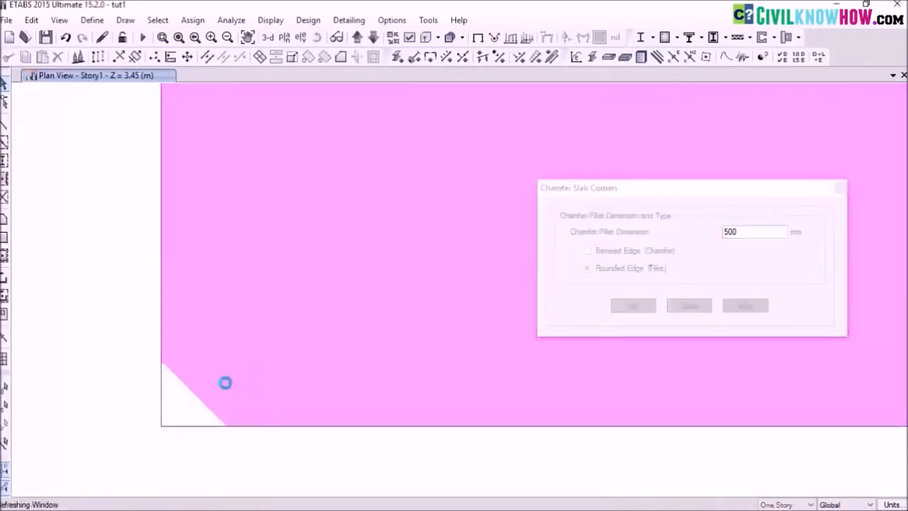
{"action": "left_click", "coordinate": [636, 310]}
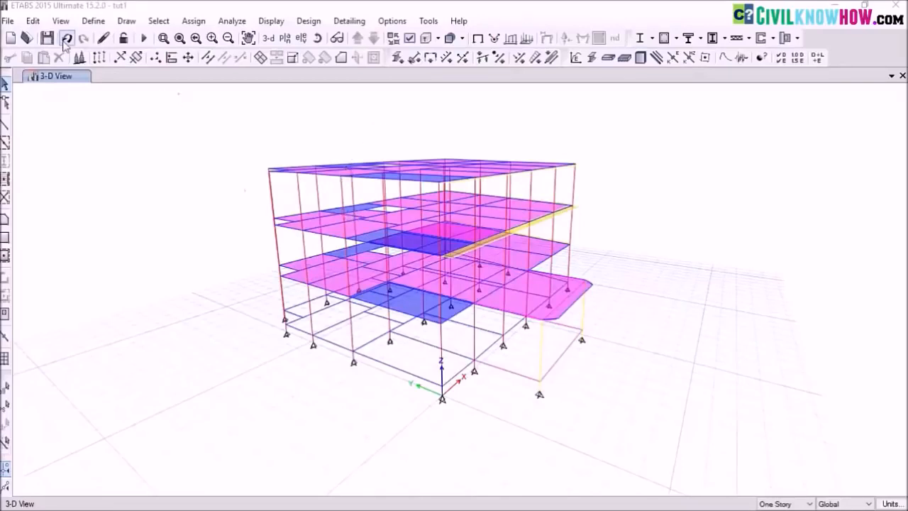
Add one 3 m high story above Story3, keeping existing story heights and replicating it from Story3.
{"action": "left_click", "coordinate": [33, 21]}
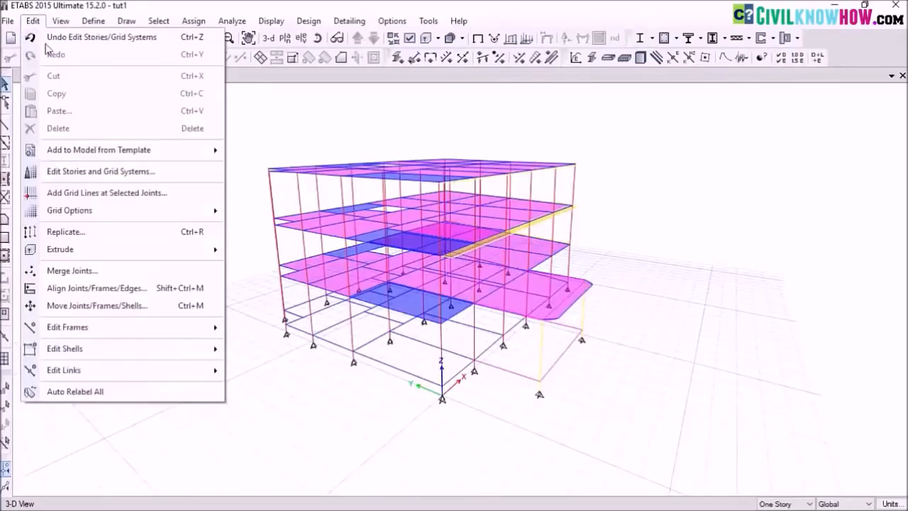
{"action": "left_click", "coordinate": [101, 173]}
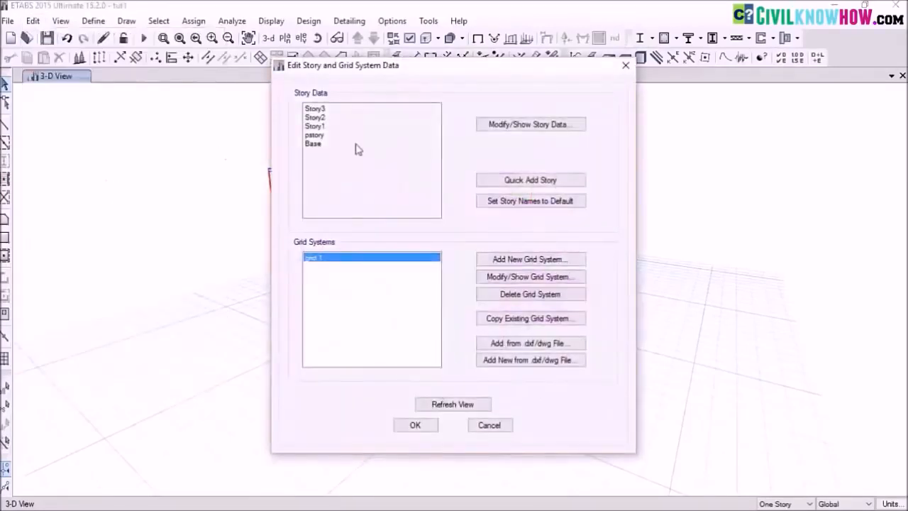
{"action": "left_click", "coordinate": [499, 127]}
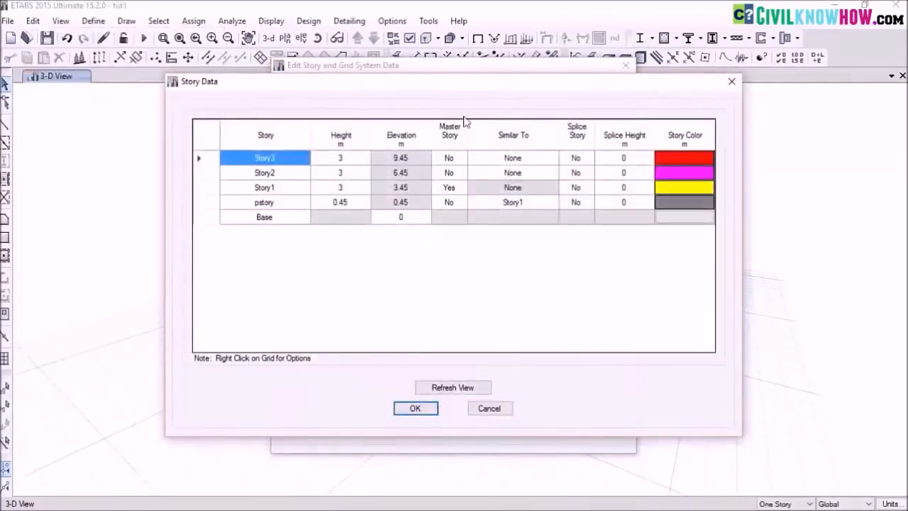
{"action": "right_click", "coordinate": [201, 163]}
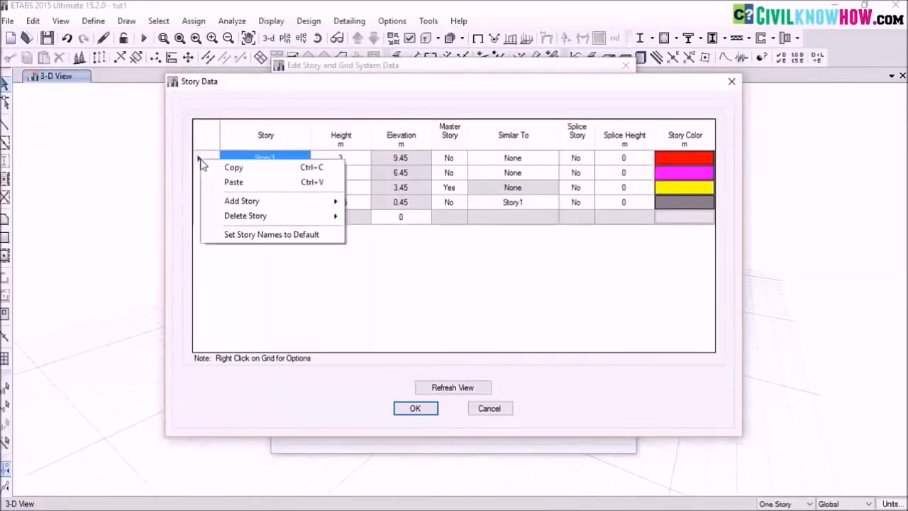
{"action": "mouse_move", "coordinate": [252, 205]}
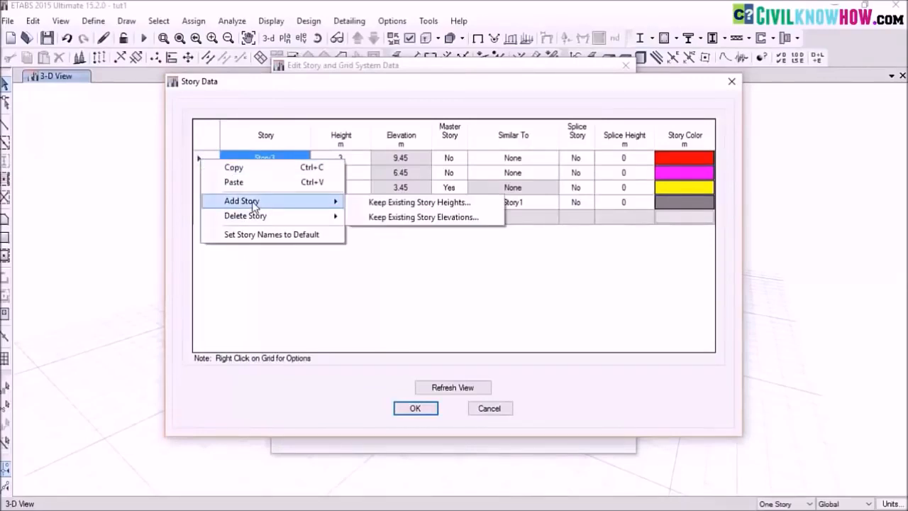
{"action": "left_click", "coordinate": [390, 204]}
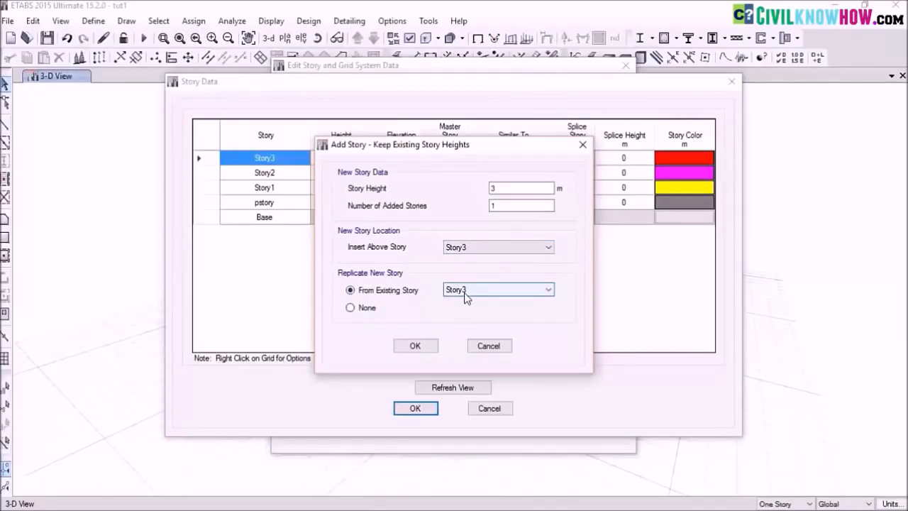
{"action": "left_click", "coordinate": [416, 346]}
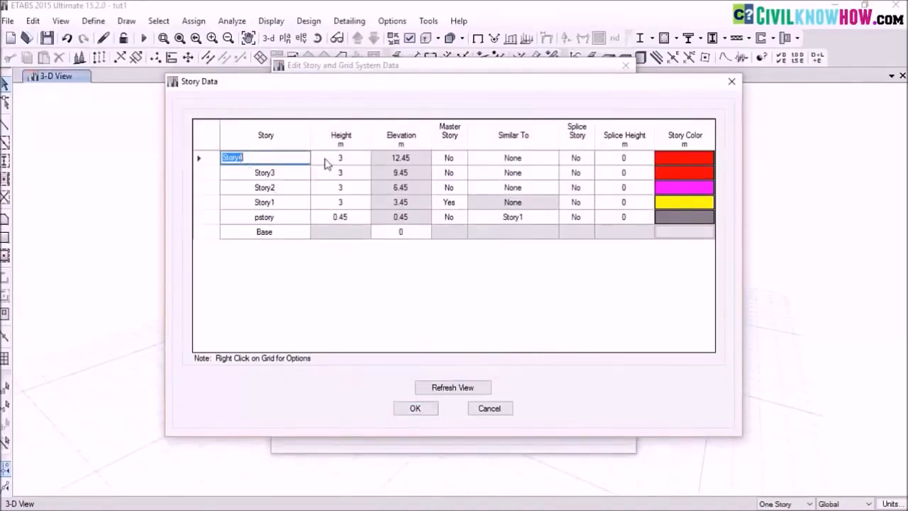
{"action": "left_click", "coordinate": [415, 408]}
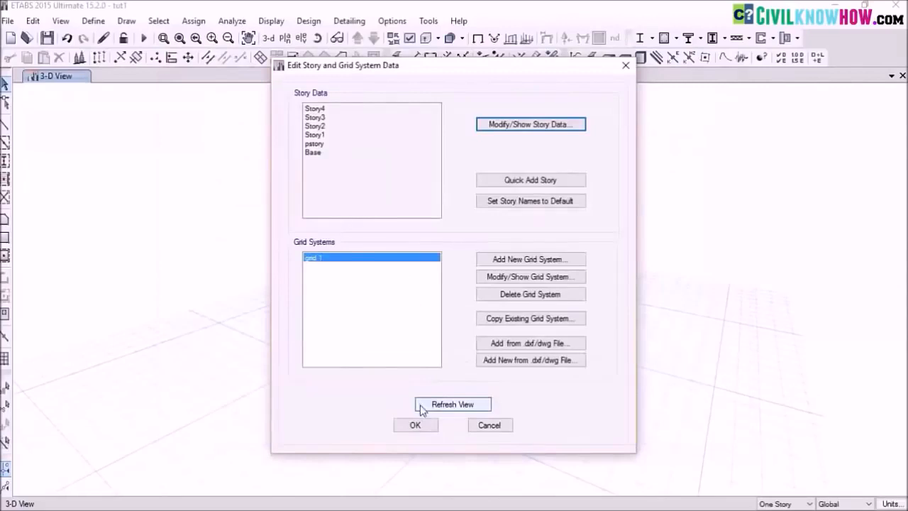
{"action": "left_click", "coordinate": [415, 424]}
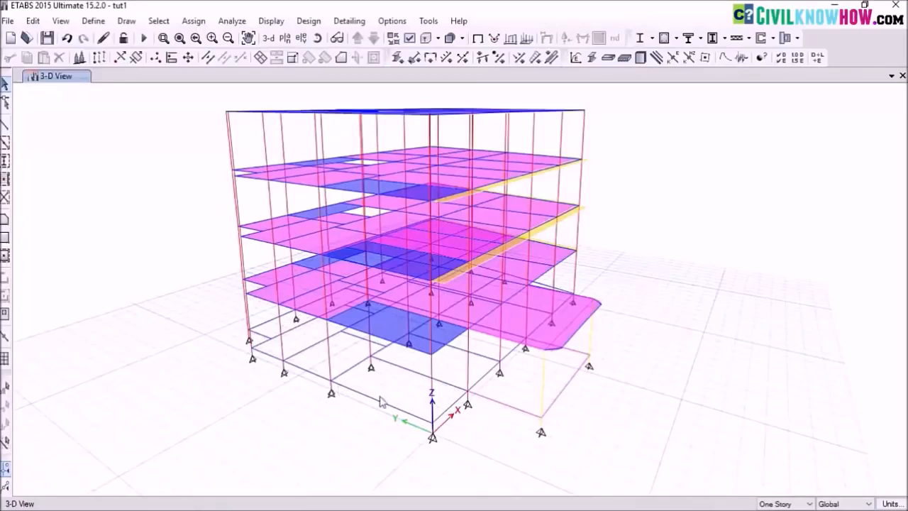
Select all objects on the pstory level by story and show only those selected objects.
{"action": "left_click", "coordinate": [158, 20]}
{"action": "mouse_move", "coordinate": [210, 43]}
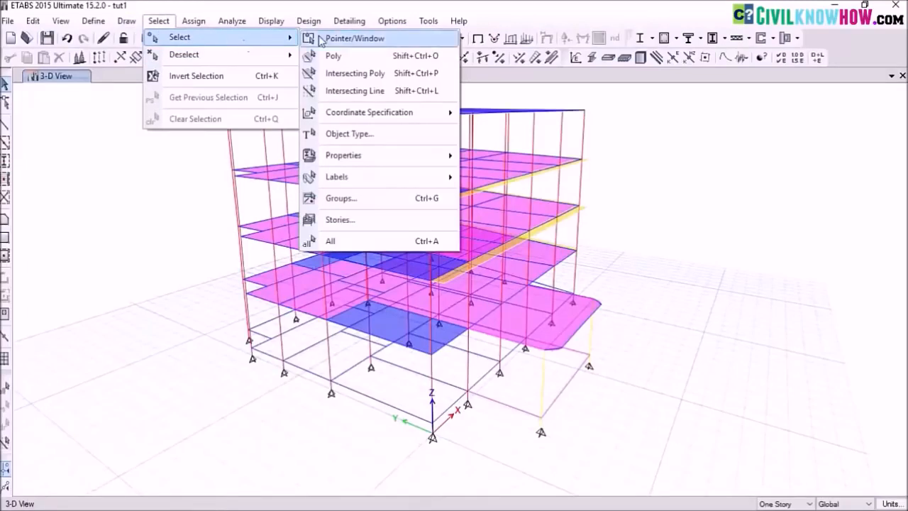
{"action": "left_click", "coordinate": [358, 220]}
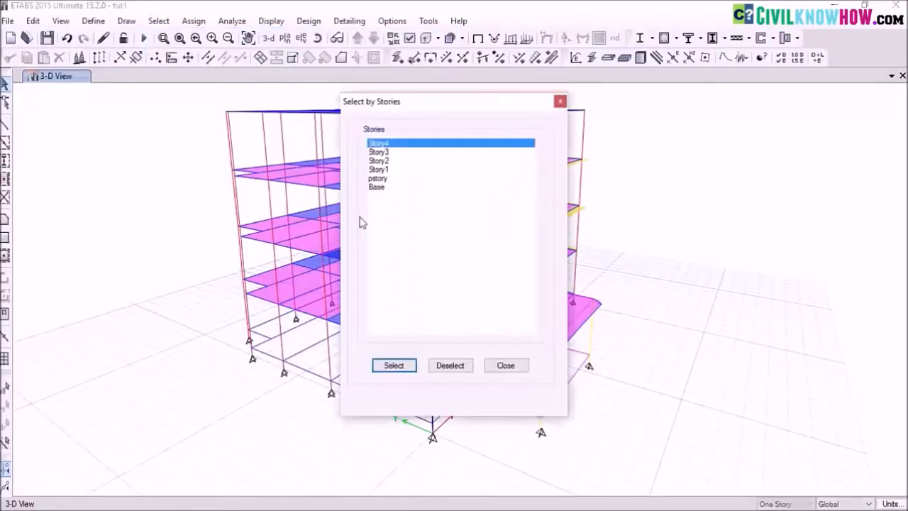
{"action": "left_click", "coordinate": [381, 179]}
{"action": "left_click", "coordinate": [397, 366]}
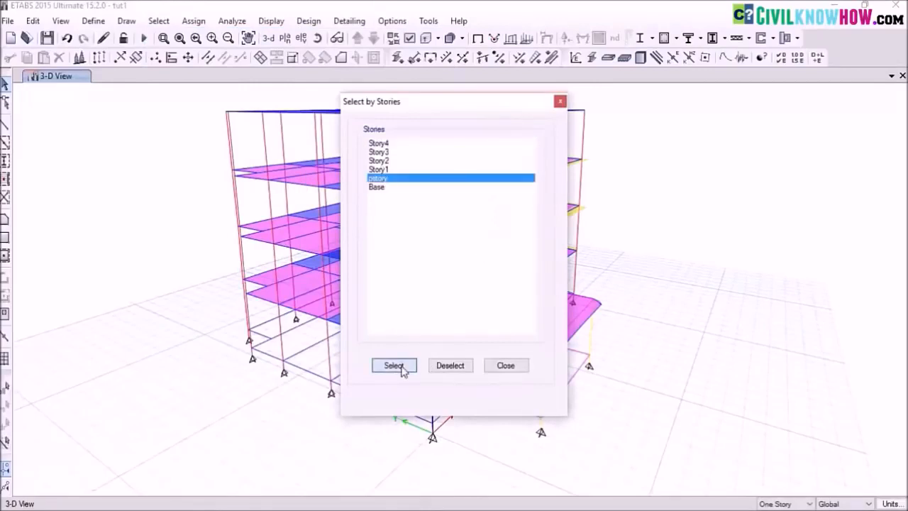
{"action": "left_click", "coordinate": [501, 367]}
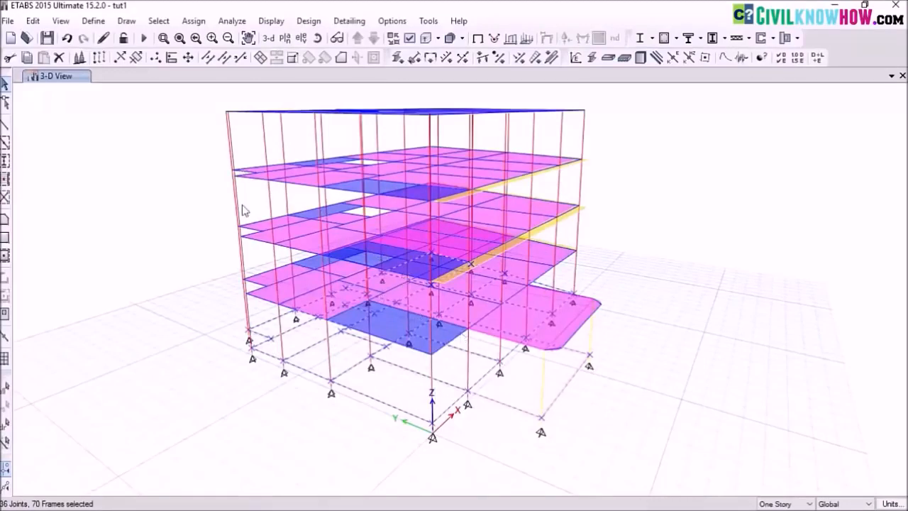
{"action": "left_click", "coordinate": [60, 21]}
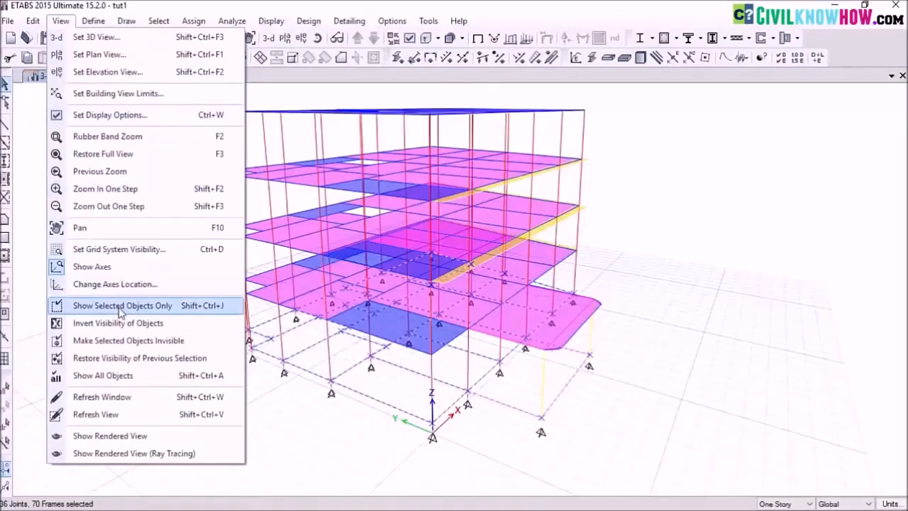
{"action": "left_click", "coordinate": [121, 306]}
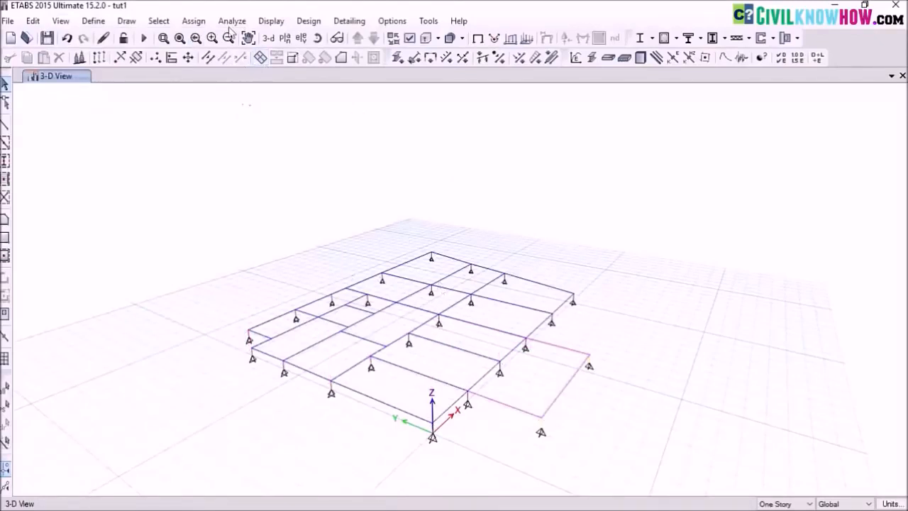
Display the pstory plan view and hide the columns in it.
{"action": "left_click", "coordinate": [285, 38]}
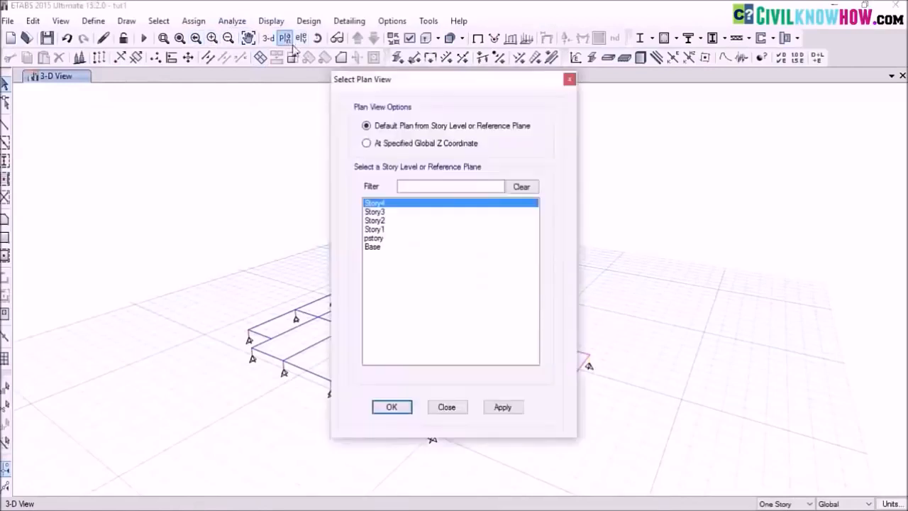
{"action": "left_click", "coordinate": [380, 239]}
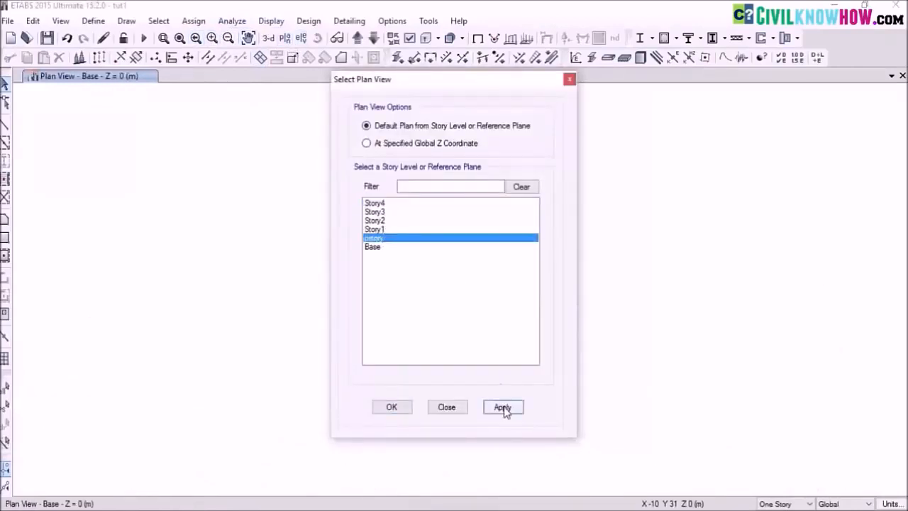
{"action": "left_click", "coordinate": [502, 407]}
{"action": "left_click", "coordinate": [400, 410]}
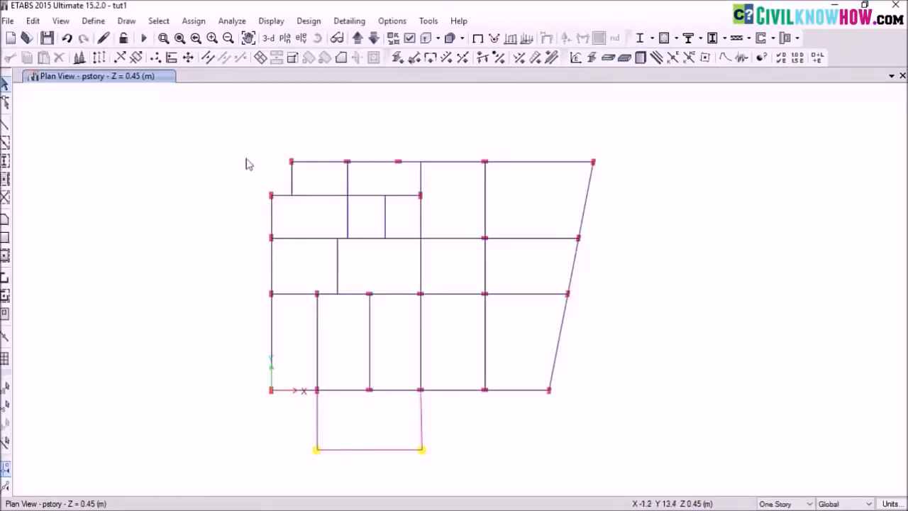
{"action": "left_click", "coordinate": [61, 21]}
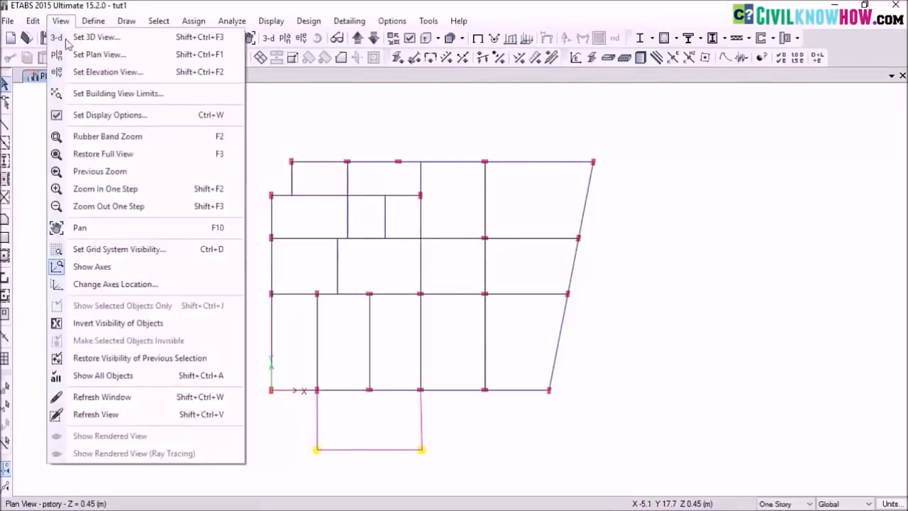
{"action": "left_click", "coordinate": [111, 115]}
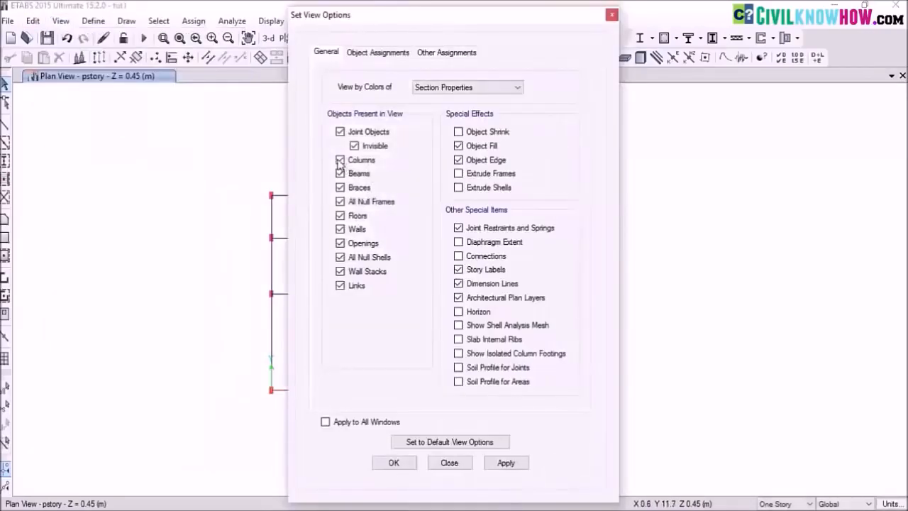
{"action": "left_click", "coordinate": [341, 160]}
{"action": "left_click", "coordinate": [506, 463]}
{"action": "left_click", "coordinate": [395, 462]}
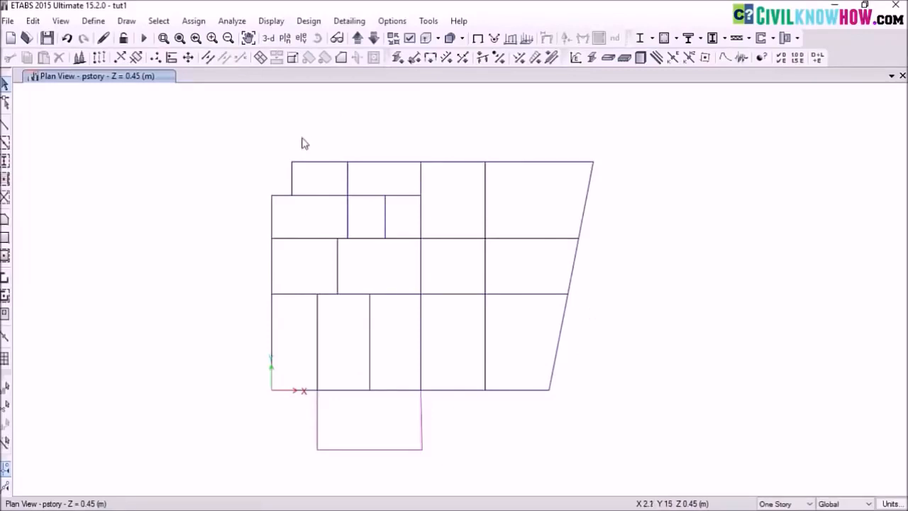
Assign the PB300x450 frame section to the pstory beams of the main building grid, outside the projecting bay.
{"action": "left_click_drag", "start_coordinate": [223, 134], "coordinate": [241, 316]}
{"action": "left_click", "coordinate": [466, 390]}
{"action": "left_click", "coordinate": [525, 390]}
{"action": "left_click_drag", "start_coordinate": [358, 407], "coordinate": [334, 371]}
{"action": "left_click_drag", "start_coordinate": [291, 408], "coordinate": [277, 356]}
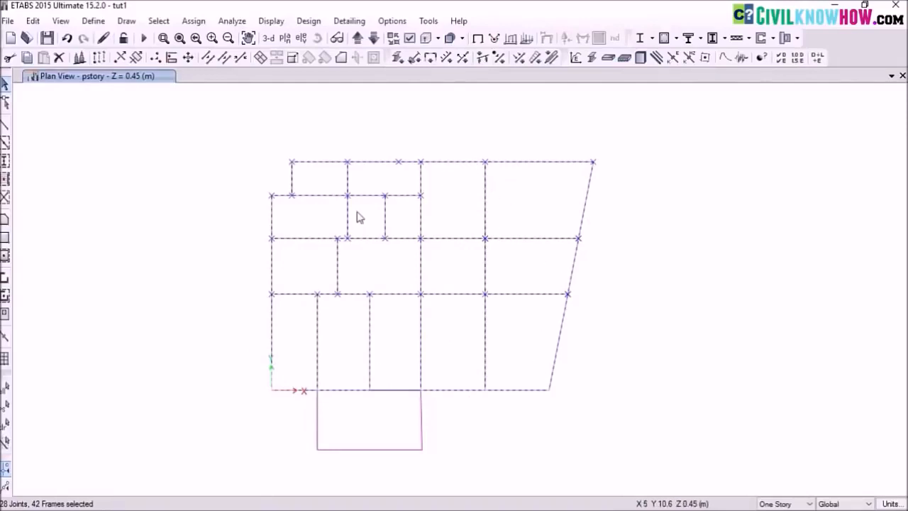
{"action": "left_click", "coordinate": [195, 23]}
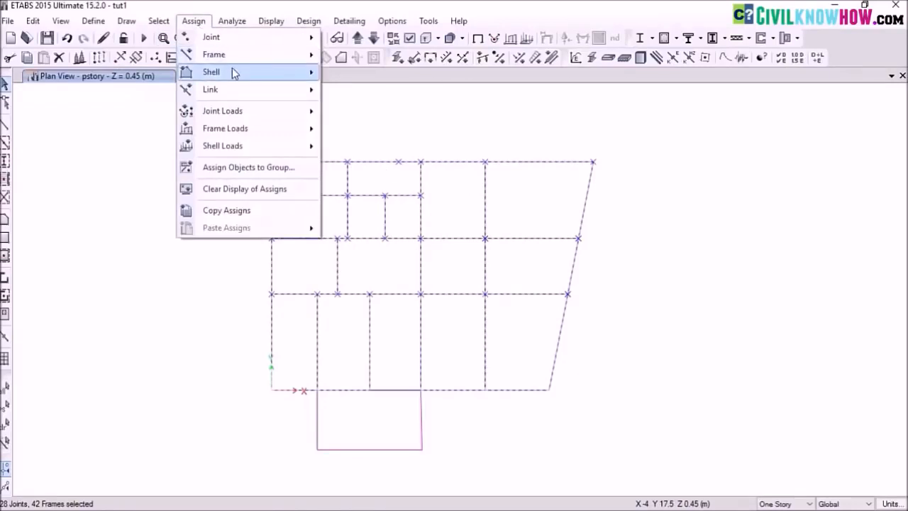
{"action": "mouse_move", "coordinate": [238, 54]}
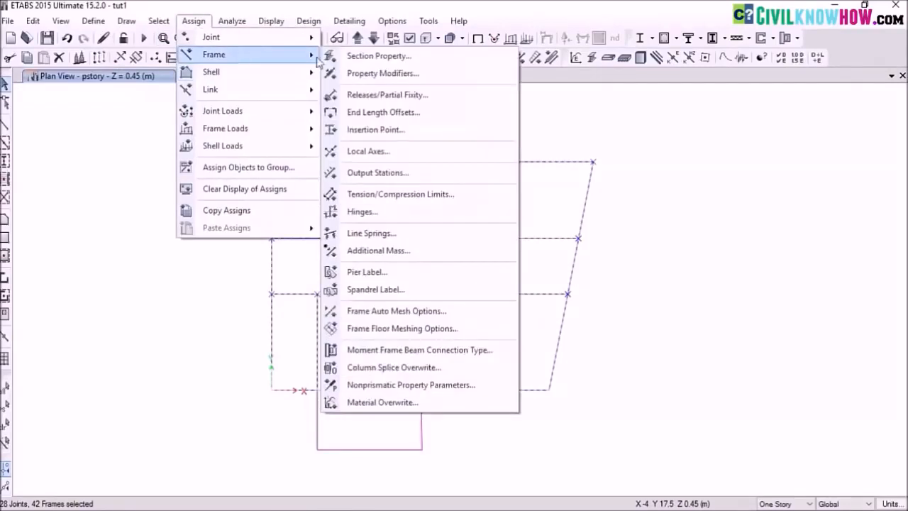
{"action": "left_click", "coordinate": [377, 56]}
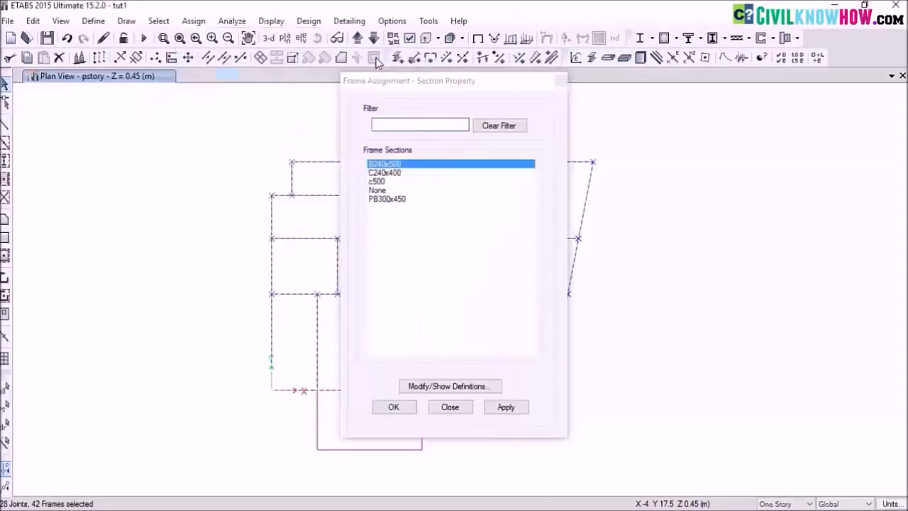
{"action": "left_click", "coordinate": [398, 200]}
{"action": "left_click", "coordinate": [506, 408]}
{"action": "left_click", "coordinate": [401, 410]}
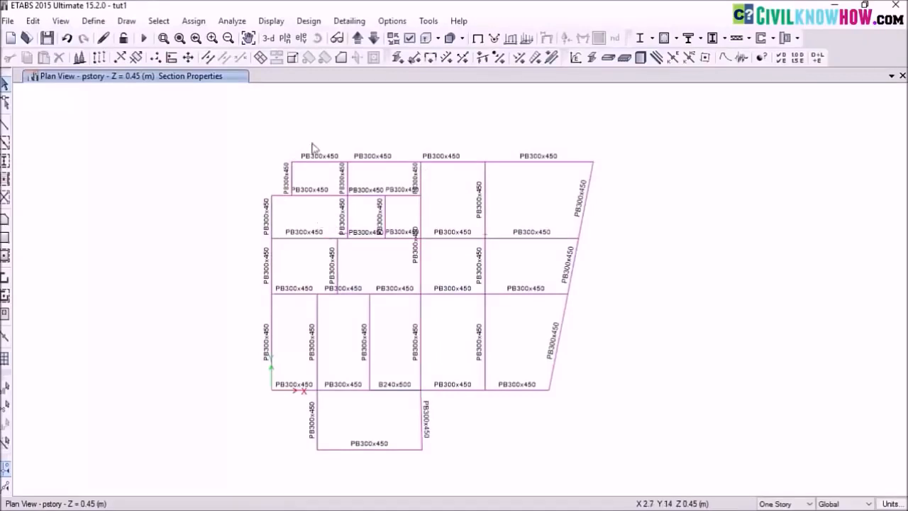
Return to the 3-D view, show all objects of the building and turn the display of columns back on.
{"action": "left_click", "coordinate": [268, 39]}
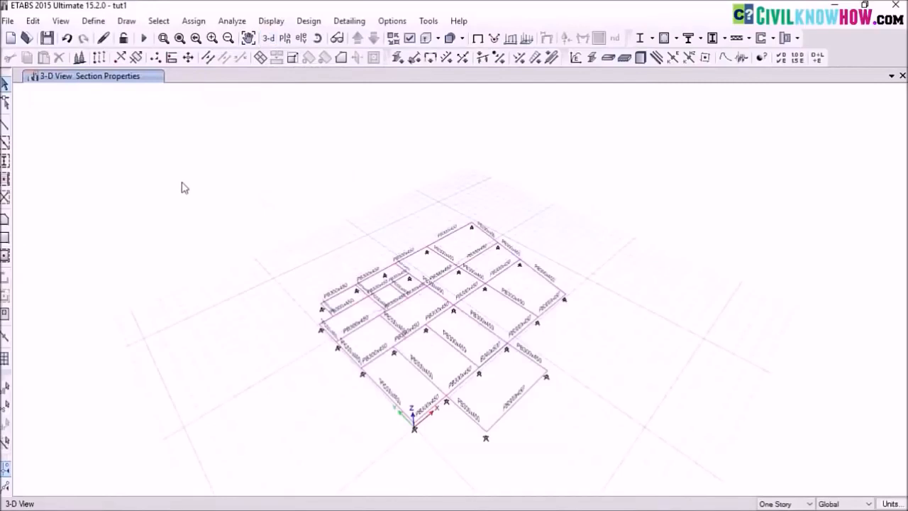
{"action": "left_click", "coordinate": [60, 20]}
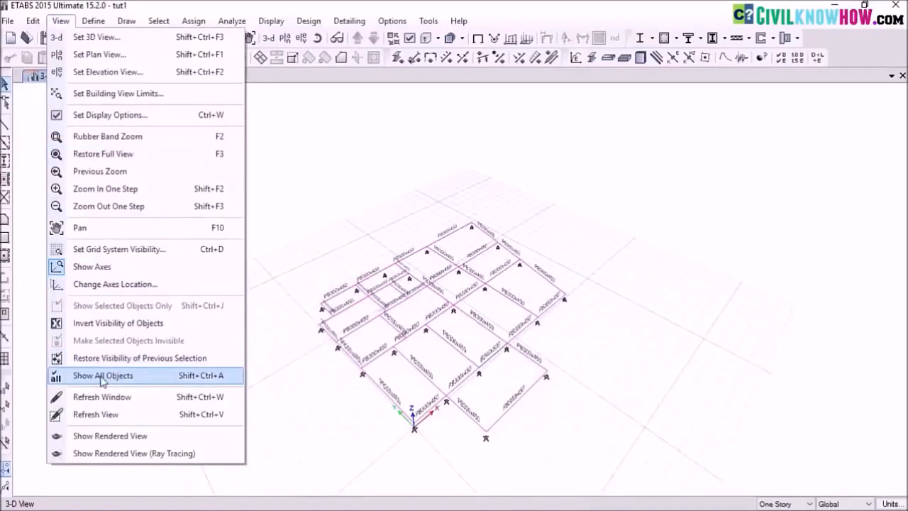
{"action": "left_click", "coordinate": [130, 383]}
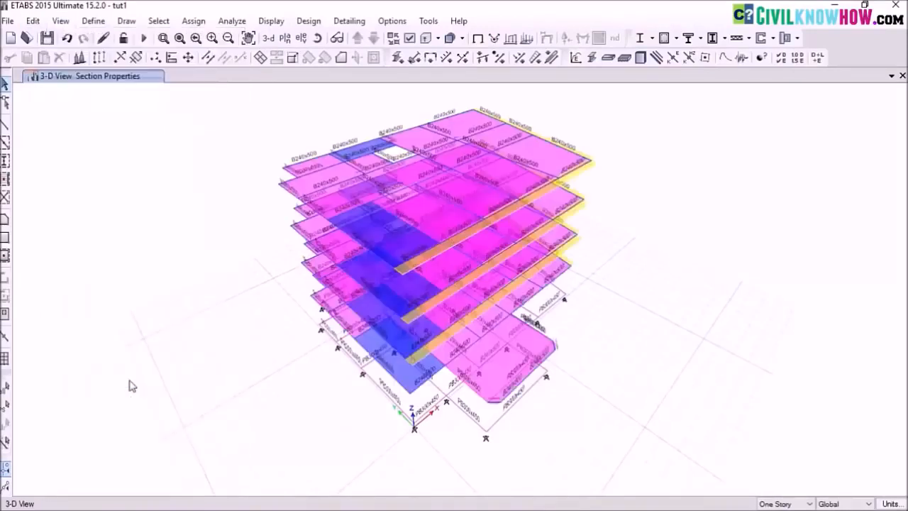
{"action": "left_click", "coordinate": [60, 20]}
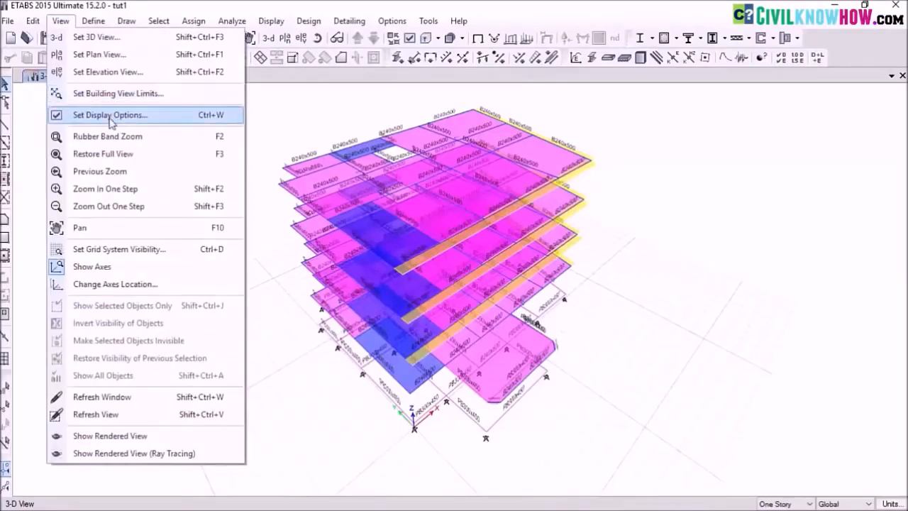
{"action": "left_click", "coordinate": [110, 116]}
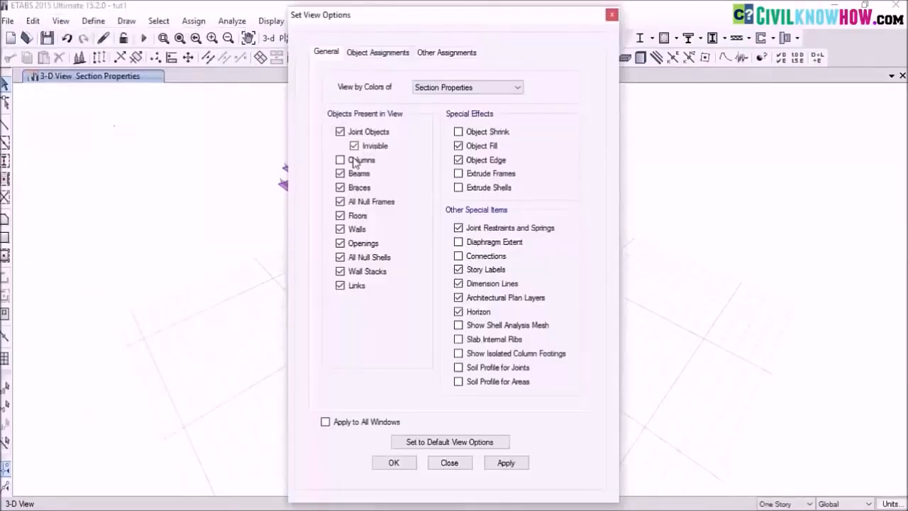
{"action": "left_click", "coordinate": [517, 464]}
{"action": "left_click", "coordinate": [393, 463]}
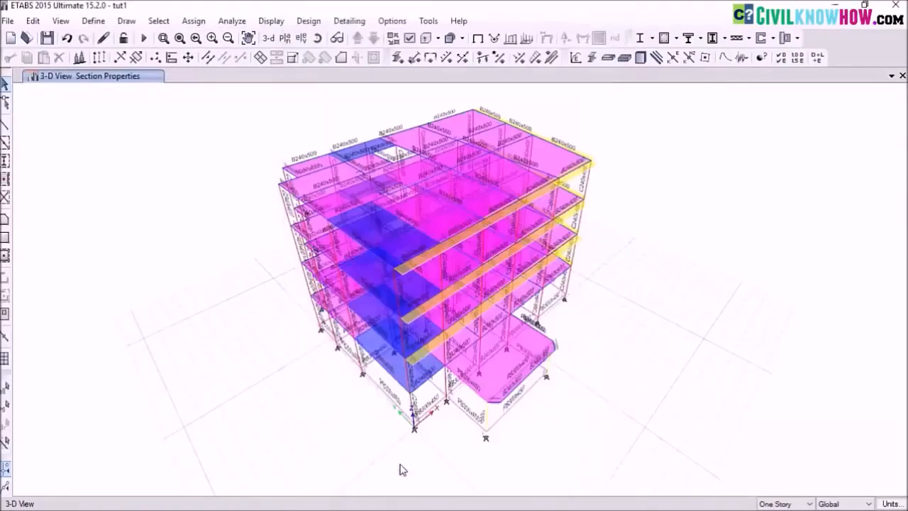
Clear the displayed section property assignments from the 3-D view and start rotating the view.
{"action": "left_click", "coordinate": [193, 20]}
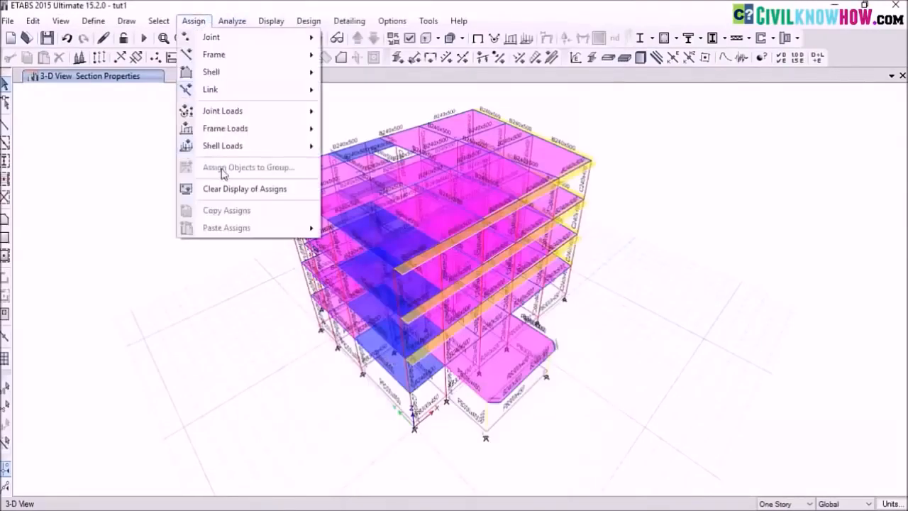
{"action": "left_click", "coordinate": [229, 189]}
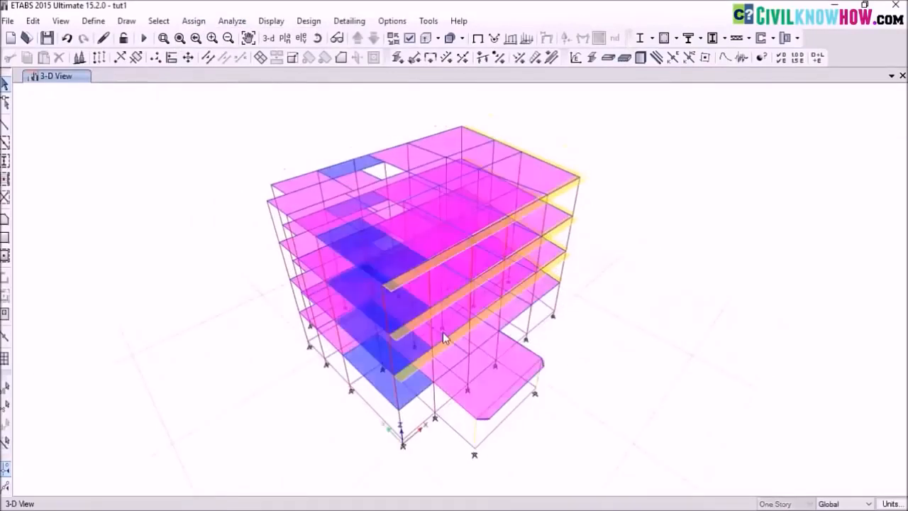
{"action": "left_click", "coordinate": [317, 37]}
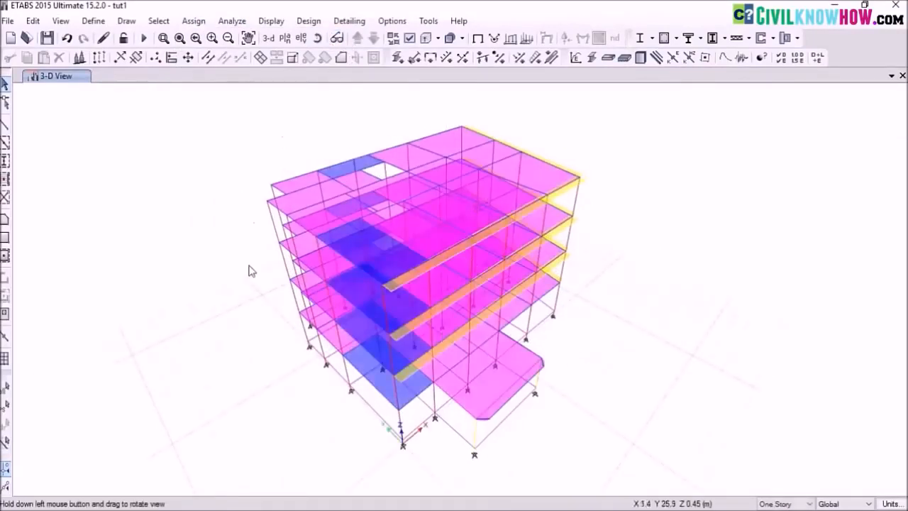
Add a new wall property named retwall and set its wall material to M30.
{"action": "left_click_drag", "start_coordinate": [251, 289], "coordinate": [266, 229]}
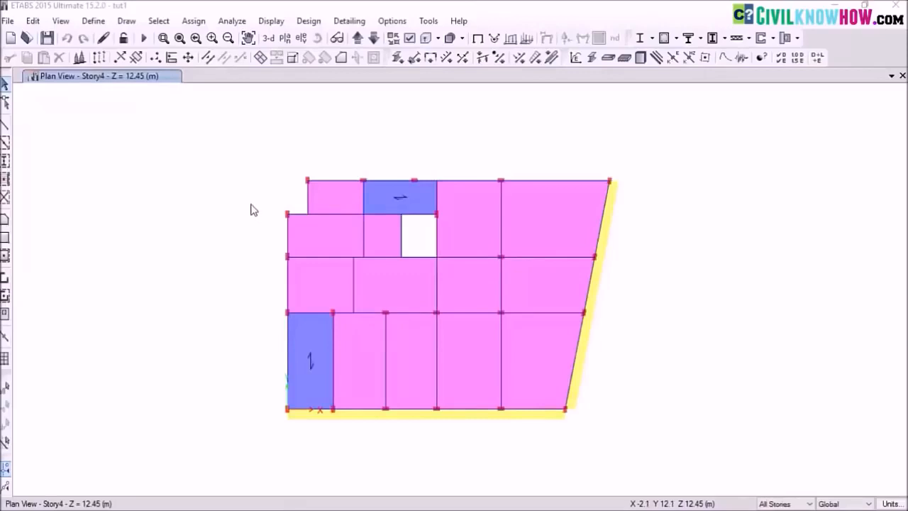
{"action": "left_click", "coordinate": [94, 21]}
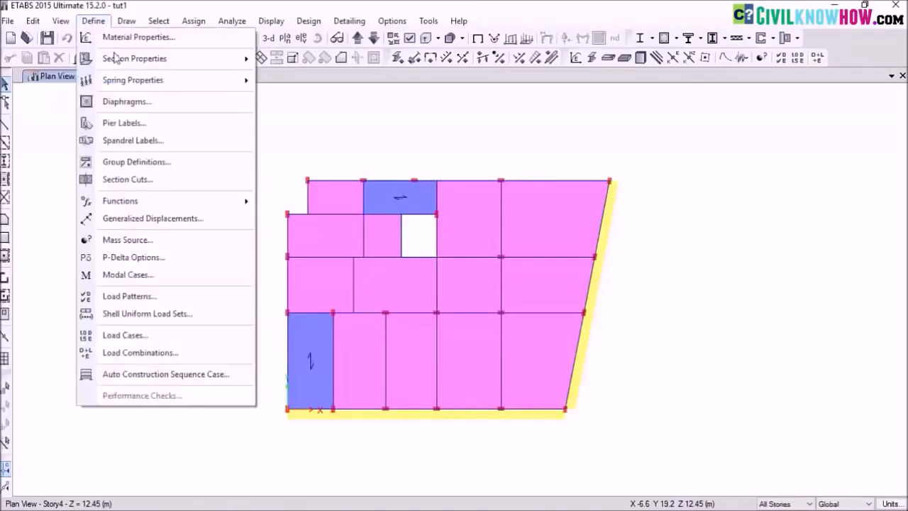
{"action": "mouse_move", "coordinate": [156, 64]}
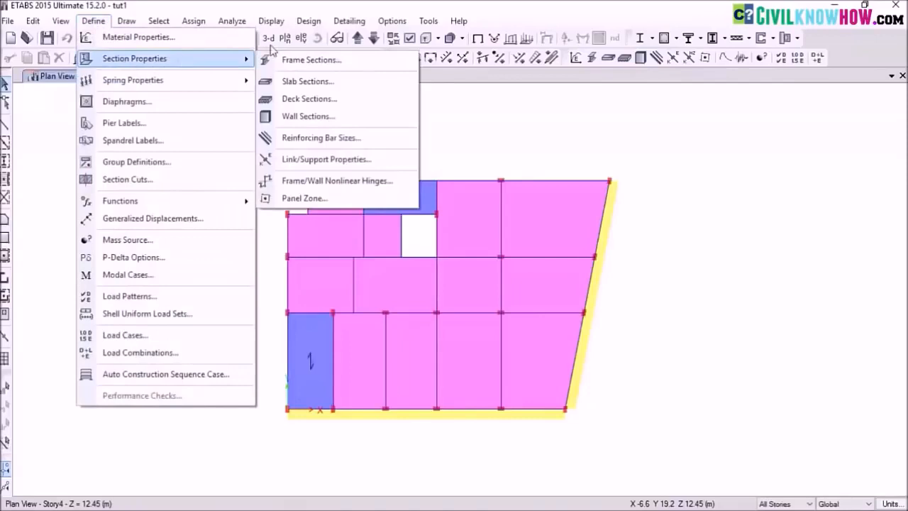
{"action": "left_click", "coordinate": [307, 116]}
{"action": "left_click", "coordinate": [496, 211]}
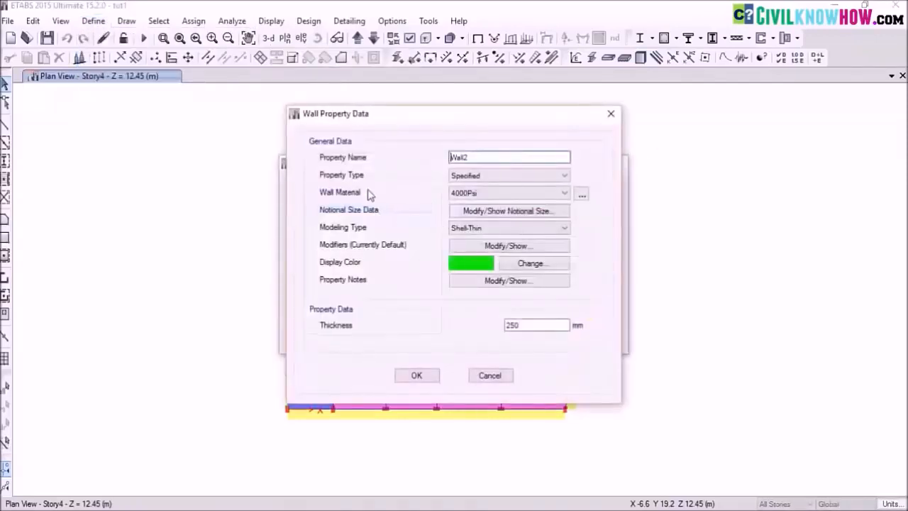
{"action": "double_click", "coordinate": [477, 157]}
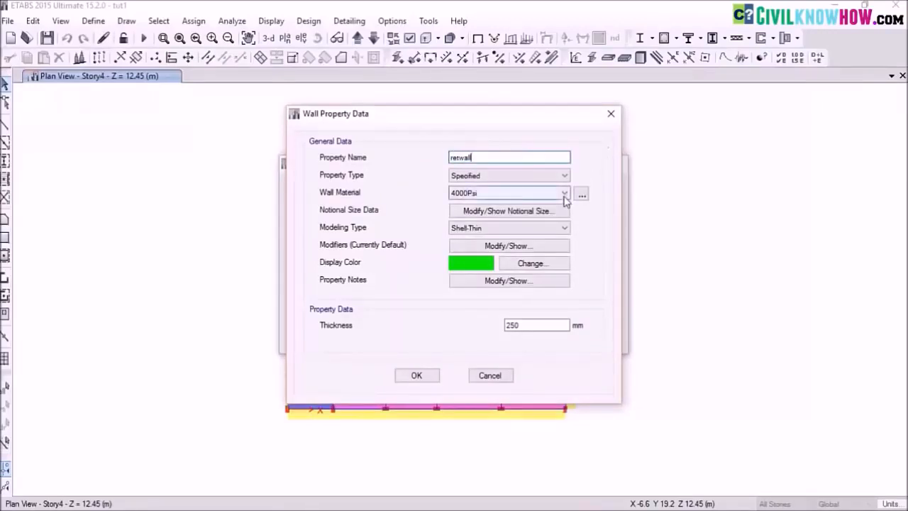
{"action": "left_click", "coordinate": [565, 194]}
{"action": "left_click", "coordinate": [497, 245]}
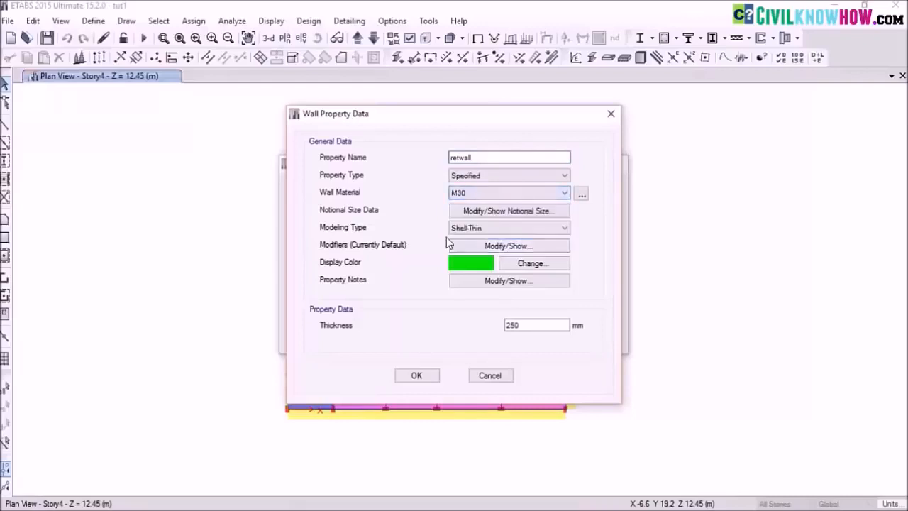
Give the retwall property the Membrane modeling type and a thickness of 200 mm, and save the wall properties.
{"action": "left_click", "coordinate": [566, 228]}
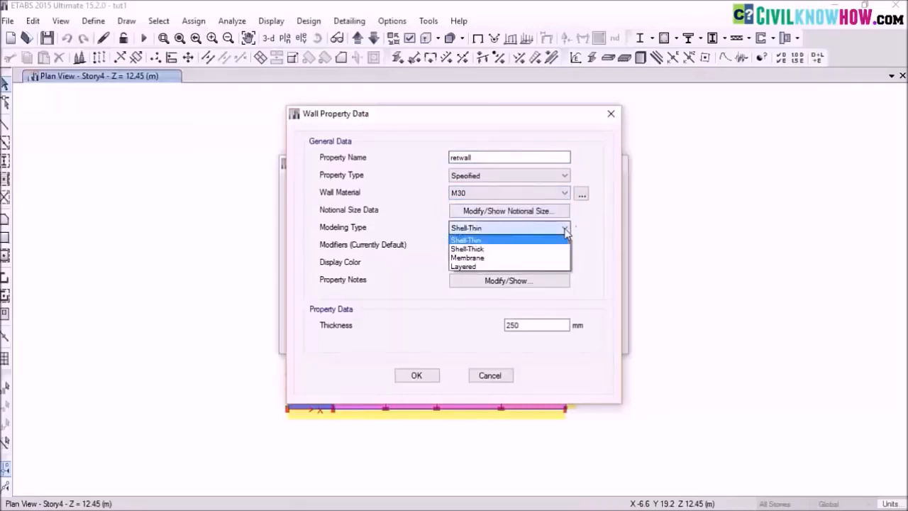
{"action": "left_click", "coordinate": [477, 259]}
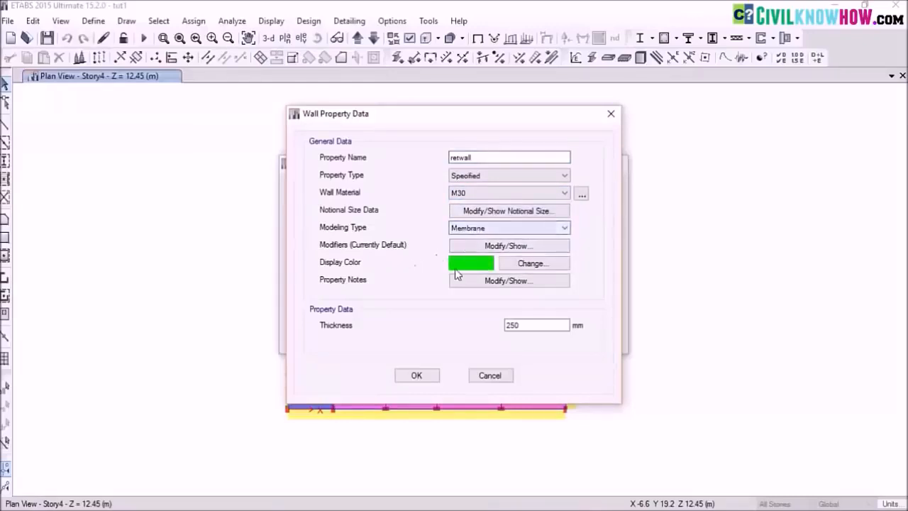
{"action": "left_click_drag", "start_coordinate": [538, 323], "coordinate": [480, 322]}
{"action": "type", "text": "2"}
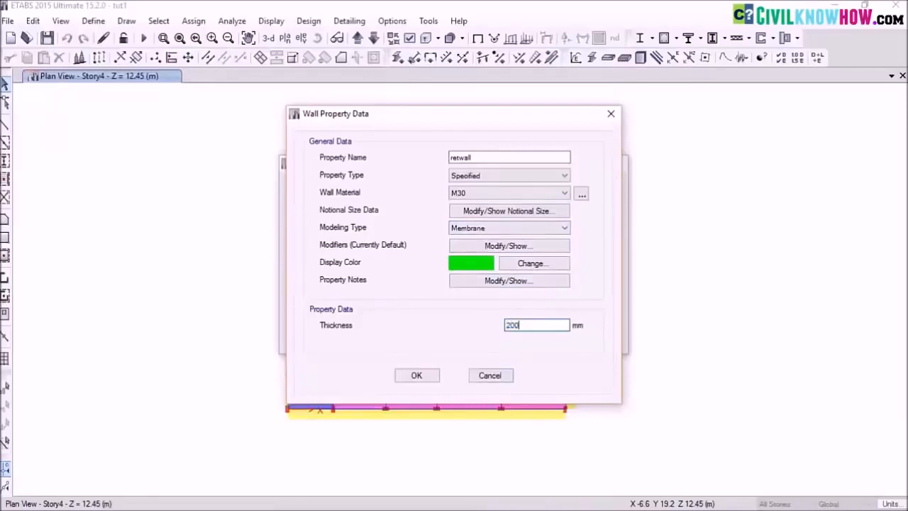
{"action": "left_click", "coordinate": [427, 375]}
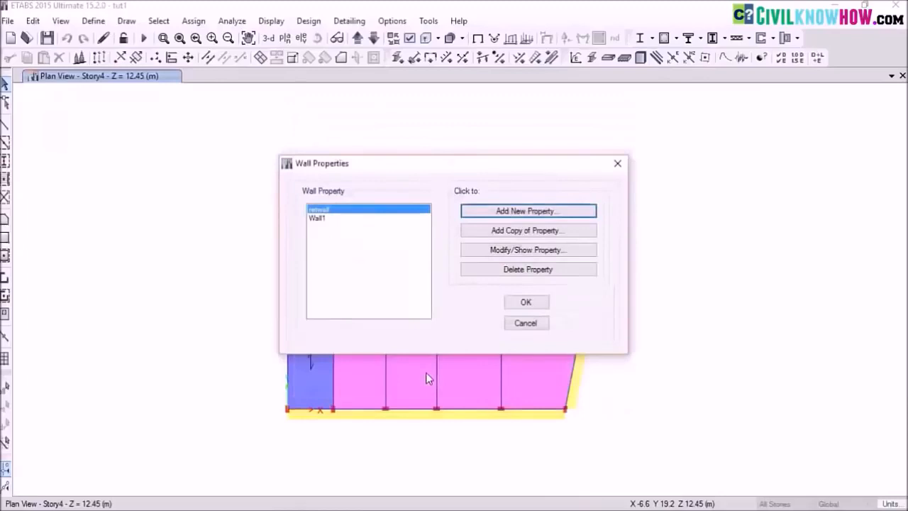
{"action": "left_click", "coordinate": [533, 304]}
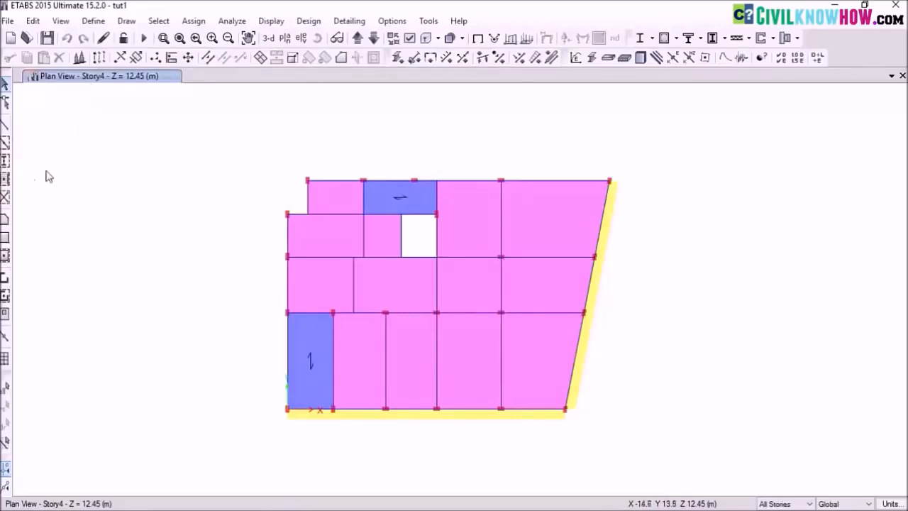
Draw retwall walls in the Story4 plan for all stories along three sides of the floor opening, starting at its corner column and leaving the +X side open.
{"action": "left_click", "coordinate": [5, 280]}
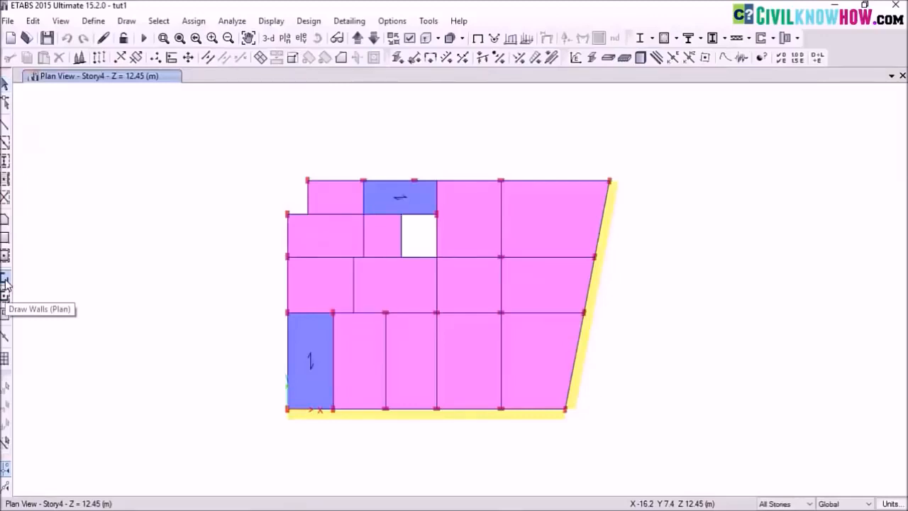
{"action": "left_click", "coordinate": [476, 141]}
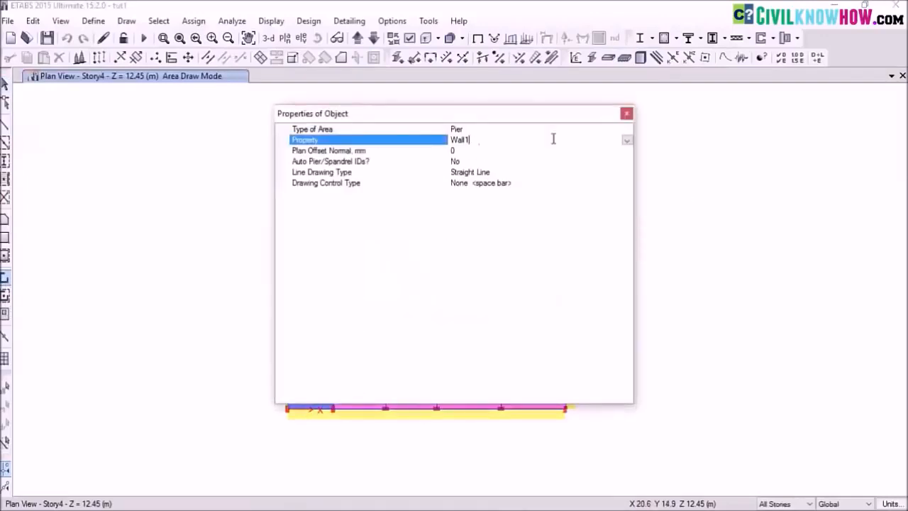
{"action": "left_click", "coordinate": [625, 141]}
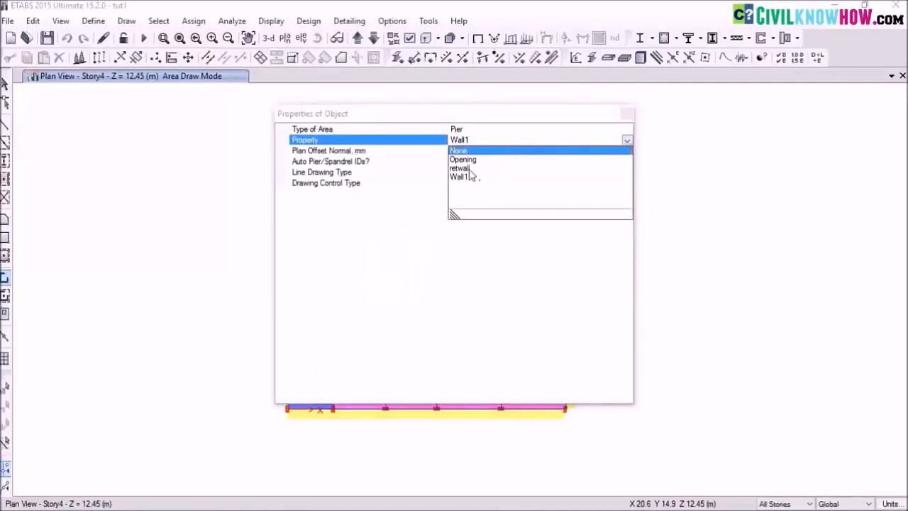
{"action": "left_click", "coordinate": [467, 168]}
{"action": "left_click", "coordinate": [627, 115]}
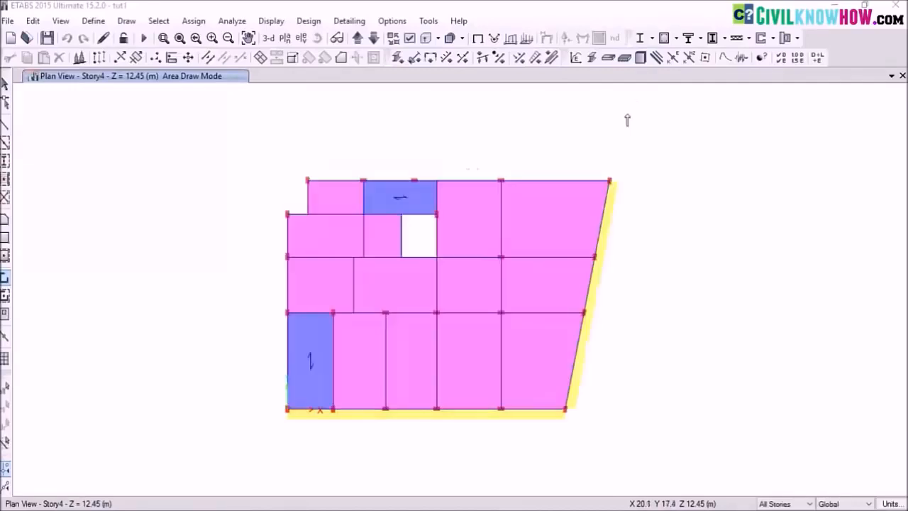
{"action": "scroll", "coordinate": [416, 233], "scroll_direction": "up", "scroll_amount": 3}
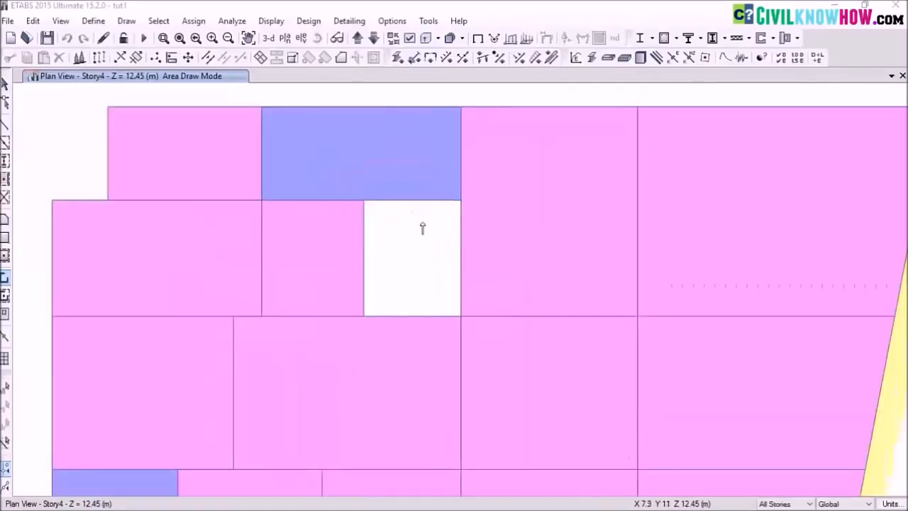
{"action": "scroll", "coordinate": [421, 228], "scroll_direction": "up", "scroll_amount": 2}
{"action": "scroll", "coordinate": [421, 228], "scroll_direction": "down", "scroll_amount": 3}
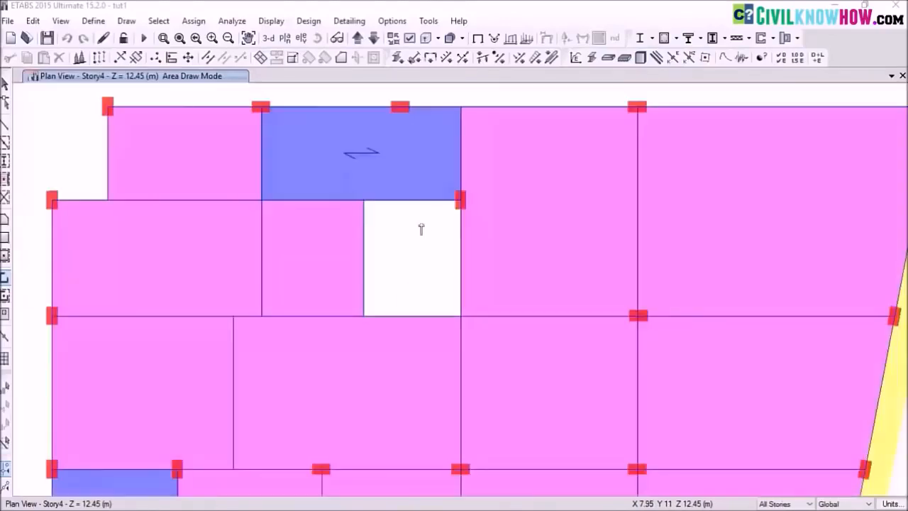
{"action": "left_click", "coordinate": [459, 202]}
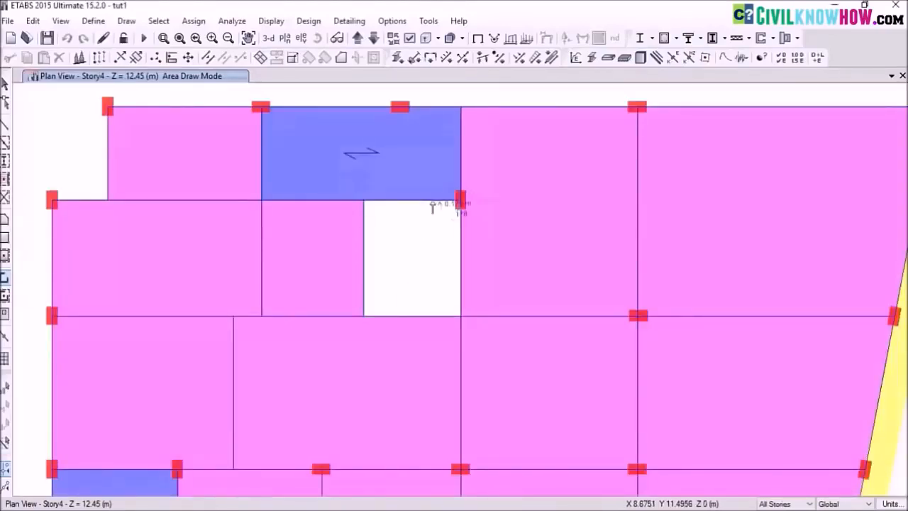
{"action": "left_click", "coordinate": [364, 203]}
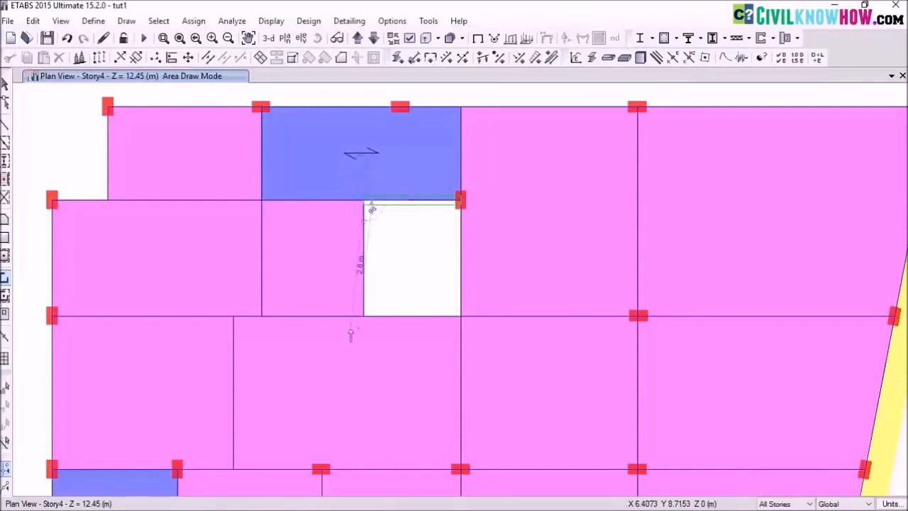
{"action": "left_click", "coordinate": [364, 315]}
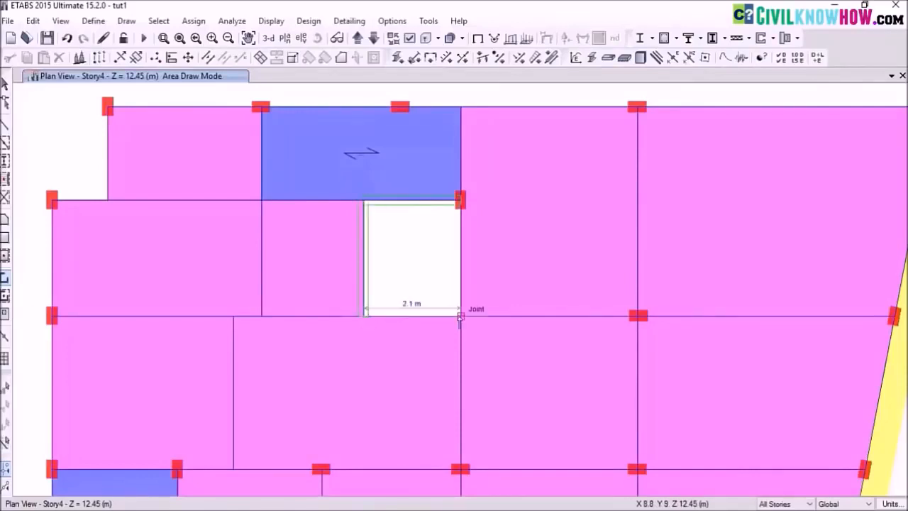
{"action": "left_click", "coordinate": [460, 316]}
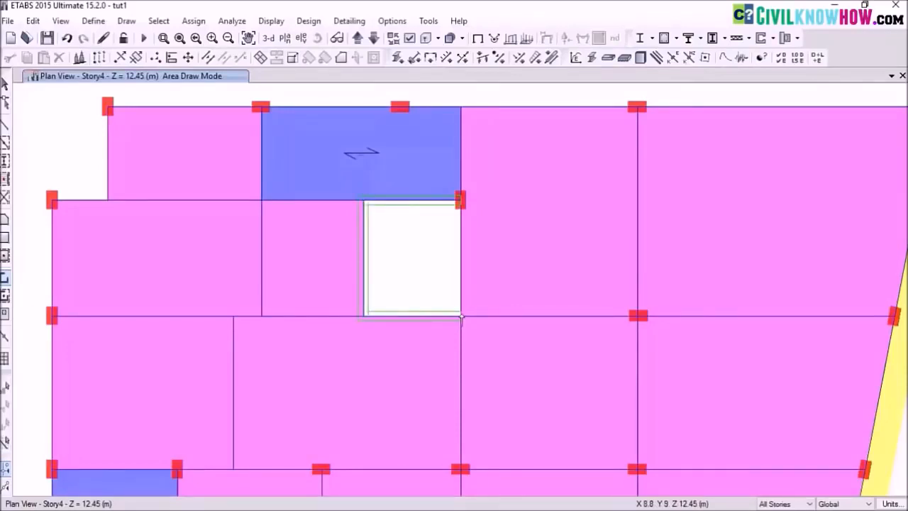
{"action": "key", "text": "Escape"}
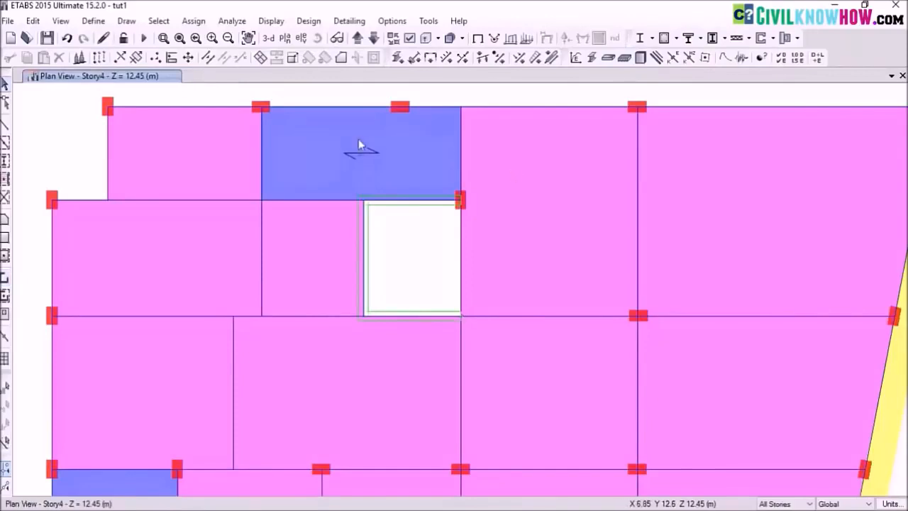
Show the 3-D view with beams and floors hidden and inspect the new shaft walls.
{"action": "left_click", "coordinate": [266, 41]}
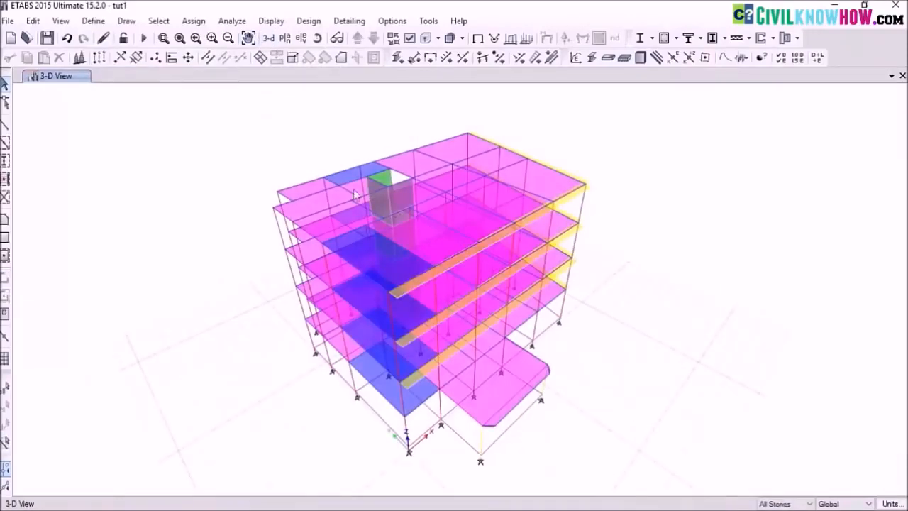
{"action": "left_click", "coordinate": [62, 22]}
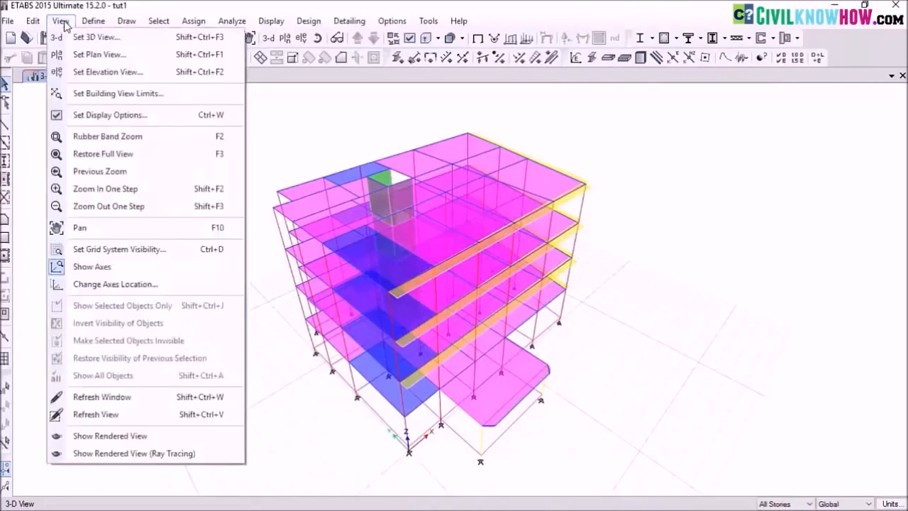
{"action": "left_click", "coordinate": [113, 114]}
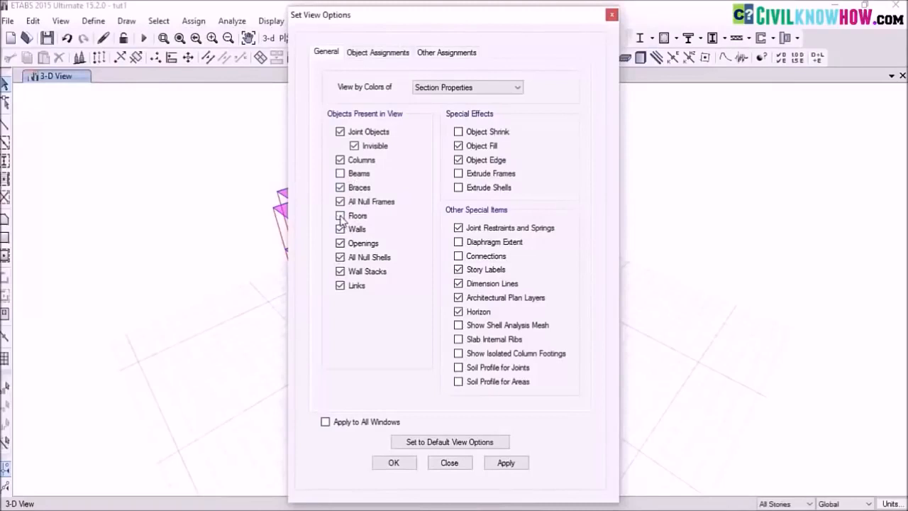
{"action": "left_click", "coordinate": [504, 462]}
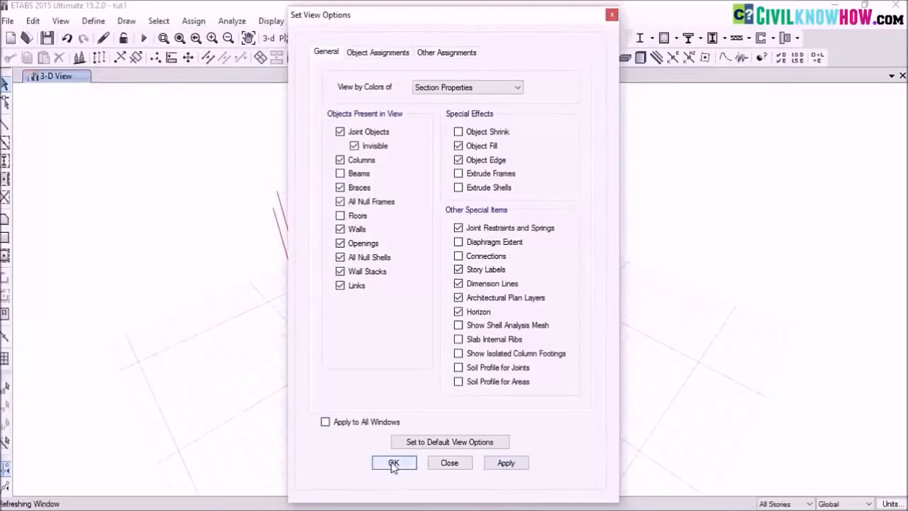
{"action": "left_click", "coordinate": [392, 462]}
{"action": "scroll", "coordinate": [415, 185], "scroll_direction": "up", "scroll_amount": 3}
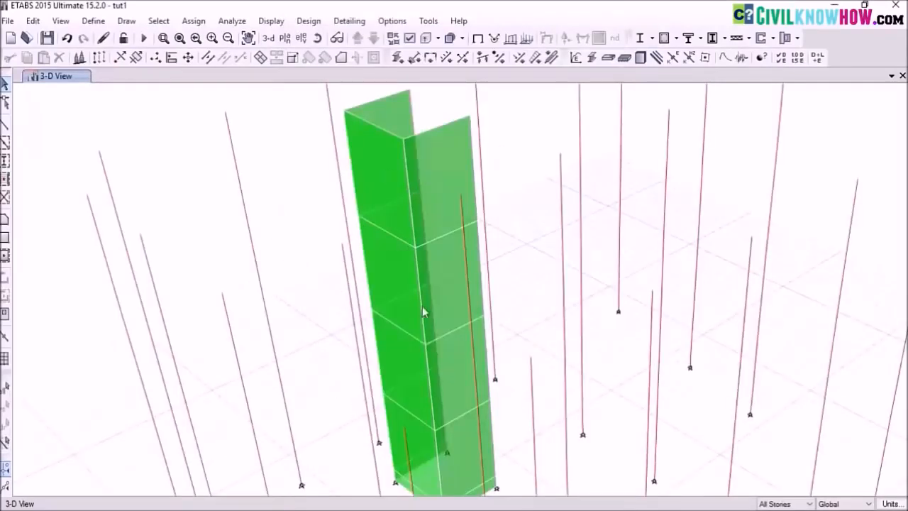
{"action": "scroll", "coordinate": [422, 307], "scroll_direction": "down", "scroll_amount": 5}
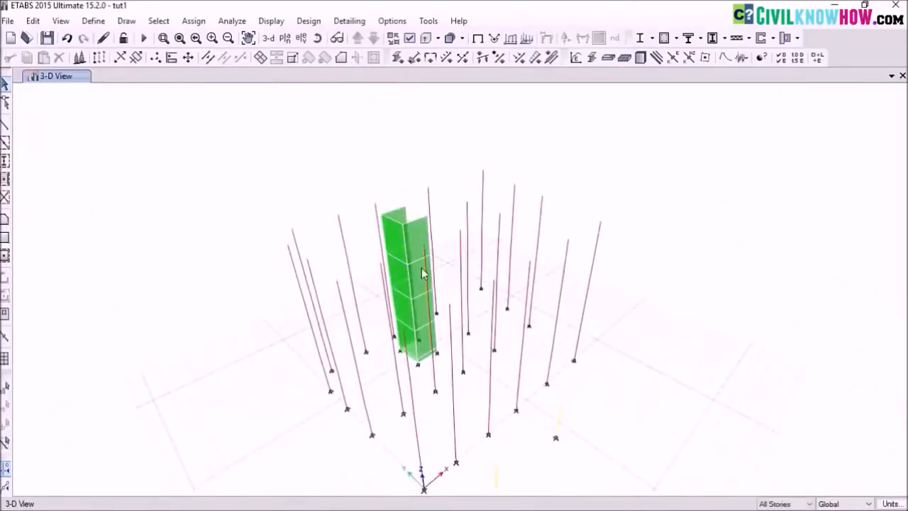
Display the Story4 plan and delete the column at the end of the shaft wall on all stories.
{"action": "left_click", "coordinate": [284, 38]}
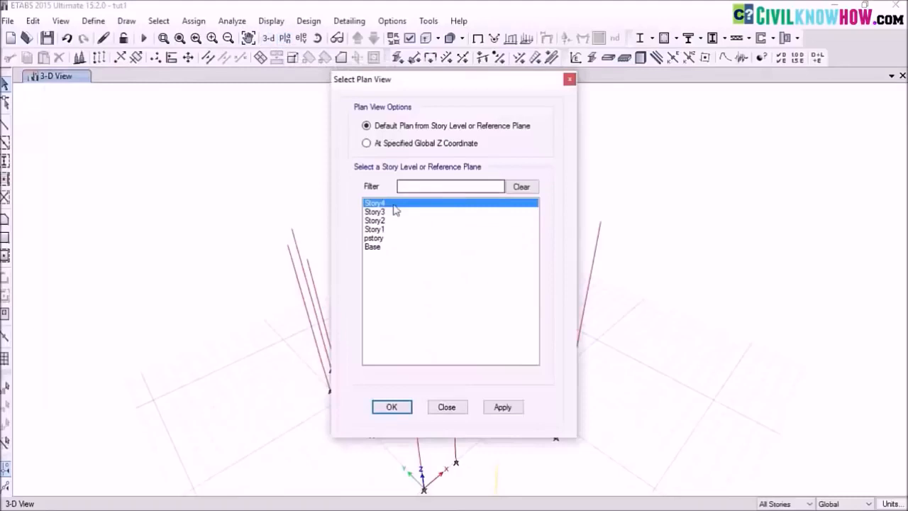
{"action": "left_click", "coordinate": [502, 406]}
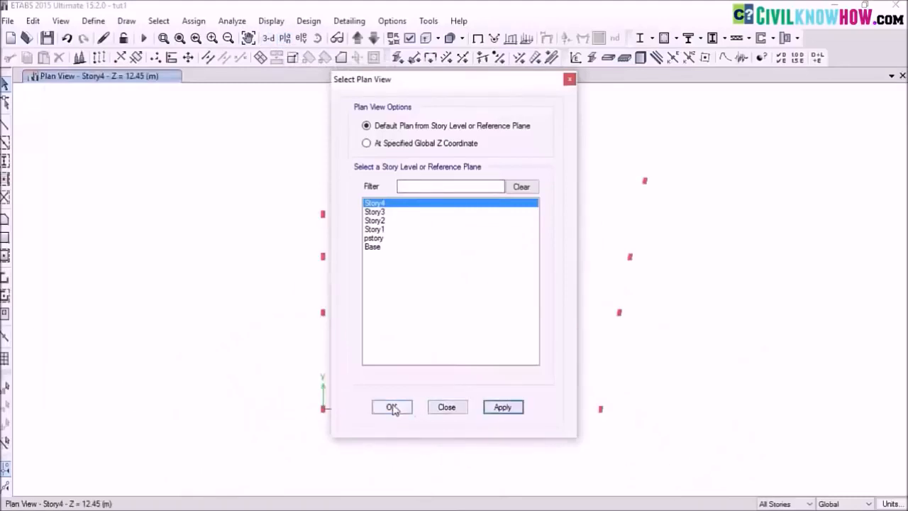
{"action": "left_click", "coordinate": [392, 407]}
{"action": "scroll", "coordinate": [465, 255], "scroll_direction": "up", "scroll_amount": 3}
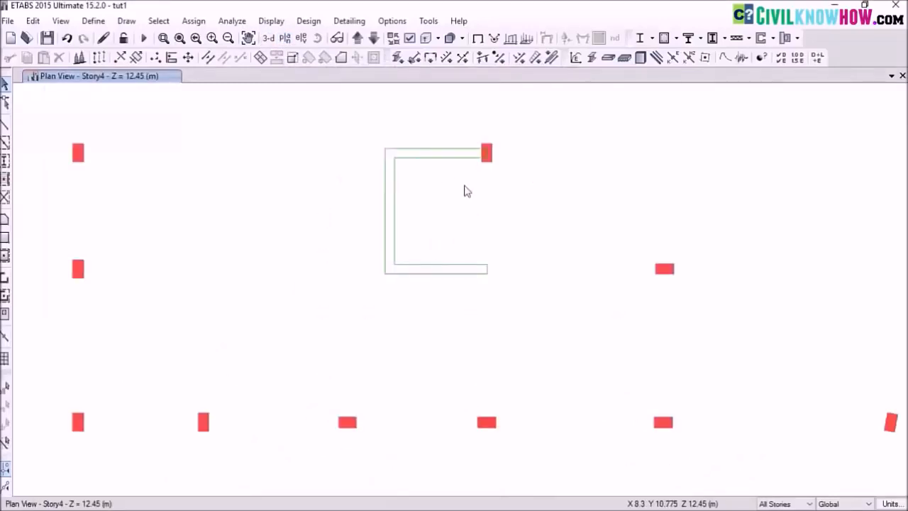
{"action": "left_click_drag", "start_coordinate": [477, 126], "coordinate": [524, 189]}
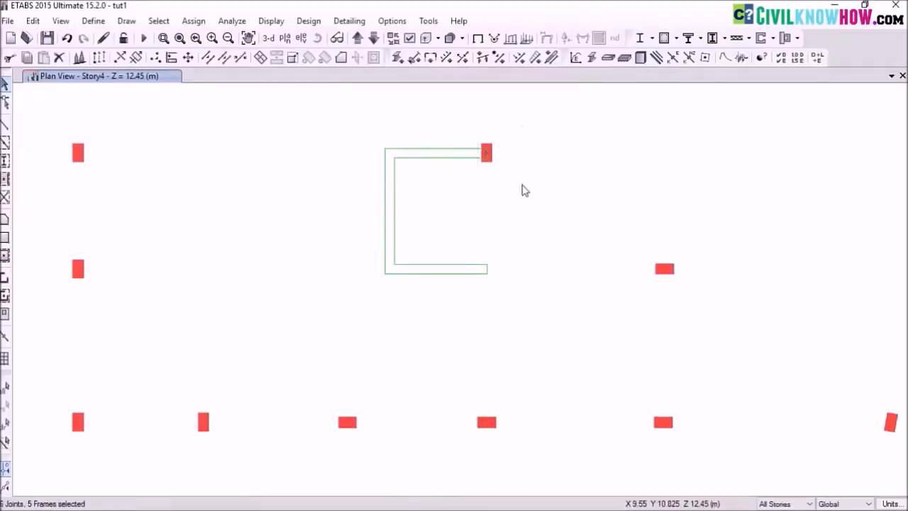
{"action": "key", "text": "Delete"}
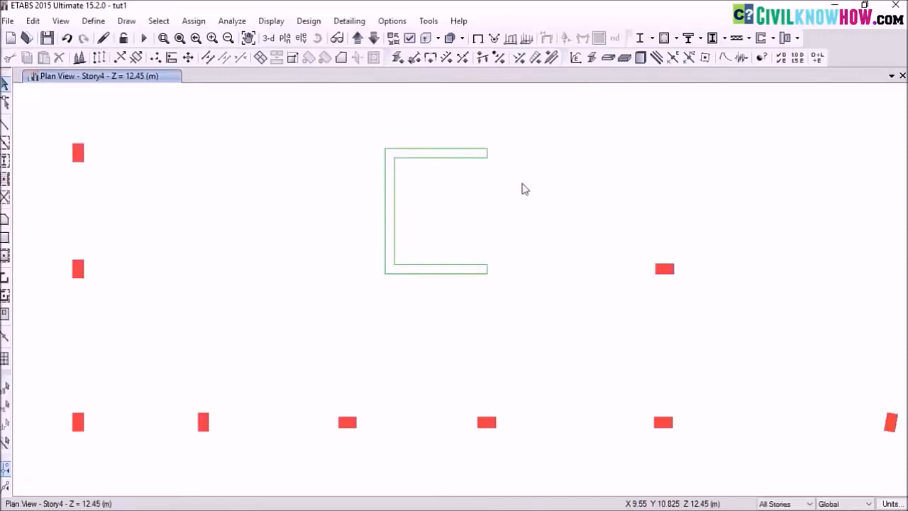
Turn the display of beams and floors back on in the Story4 plan view.
{"action": "left_click", "coordinate": [63, 21]}
{"action": "left_click", "coordinate": [135, 116]}
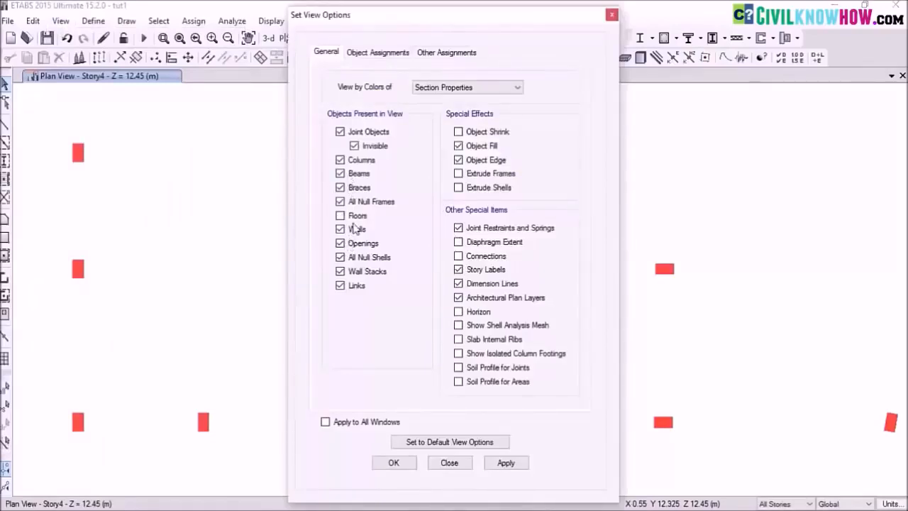
{"action": "left_click", "coordinate": [504, 462]}
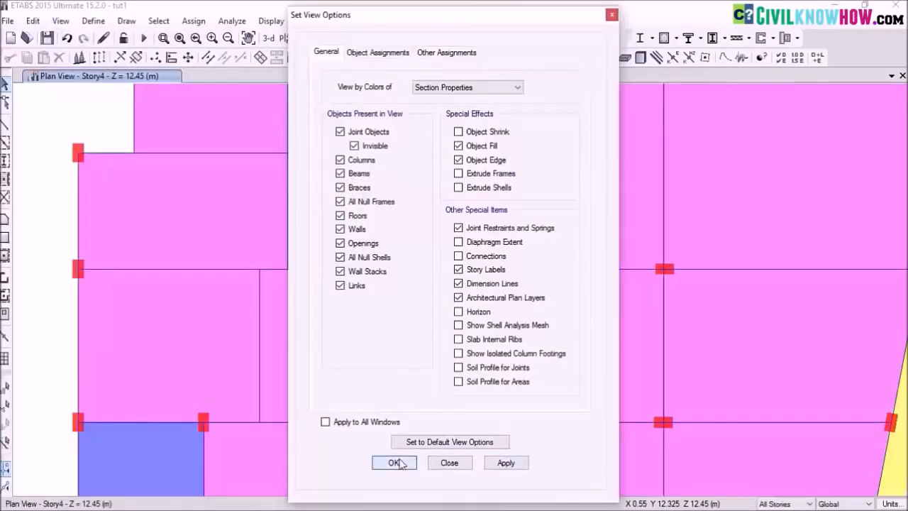
Draw a rectangular area with the Opening property over the shaft enclosed by the walls in the Story4 plan, for all stories.
{"action": "left_click", "coordinate": [395, 463]}
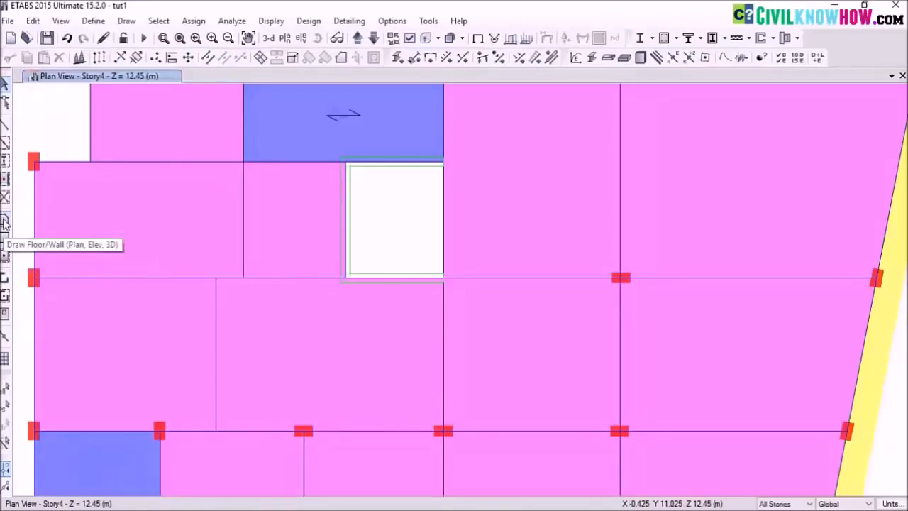
{"action": "left_click", "coordinate": [4, 238]}
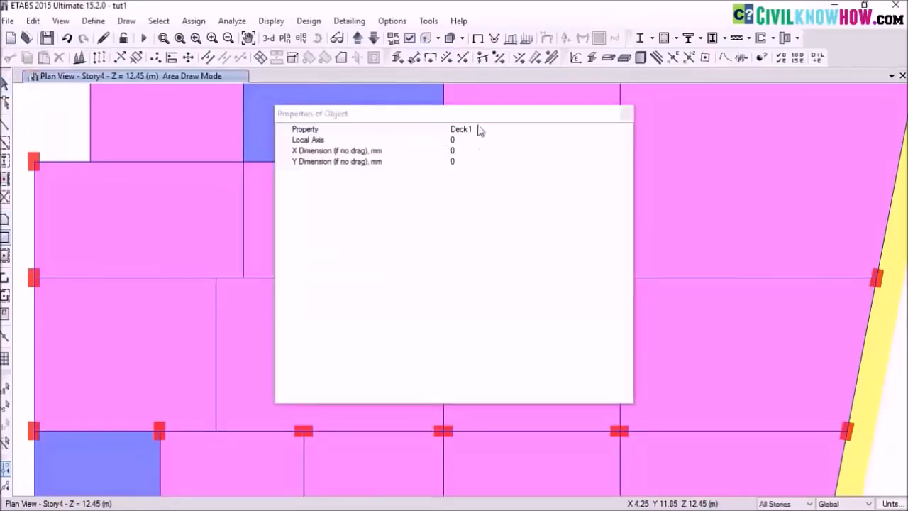
{"action": "left_click", "coordinate": [479, 129]}
{"action": "left_click", "coordinate": [627, 129]}
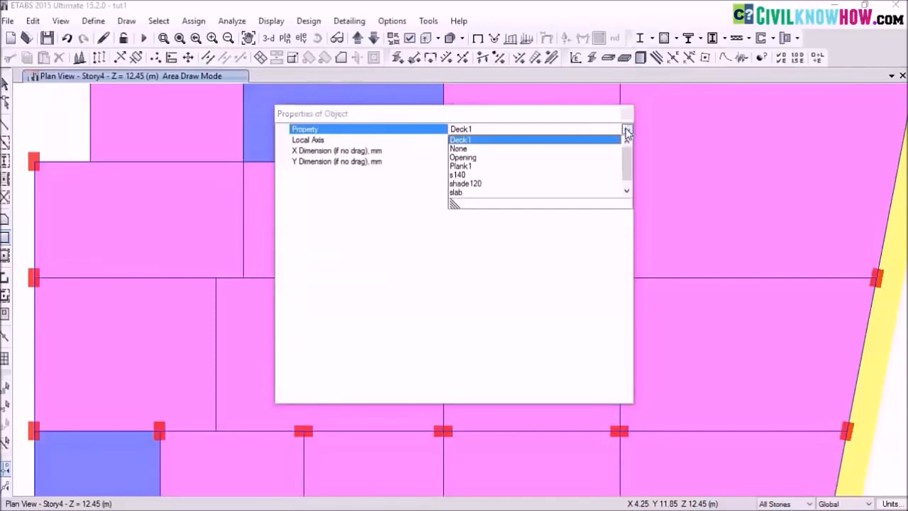
{"action": "left_click", "coordinate": [463, 158]}
{"action": "left_click", "coordinate": [626, 113]}
{"action": "mouse_move", "coordinate": [349, 164]}
{"action": "left_mouse_down"}
{"action": "mouse_move", "coordinate": [407, 252]}
{"action": "mouse_move", "coordinate": [446, 278]}
{"action": "left_mouse_up"}
{"action": "scroll", "coordinate": [403, 239], "scroll_direction": "down", "scroll_amount": 3}
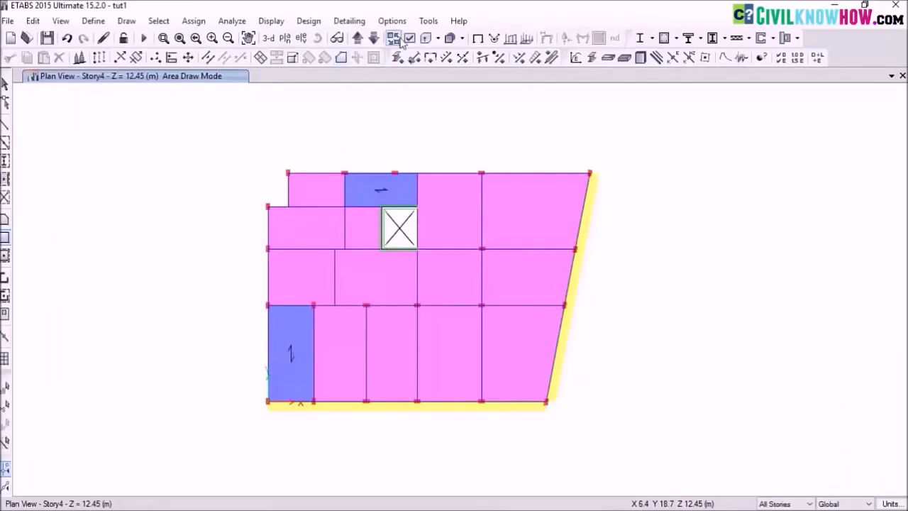
Check the shaft opening in the 3-D view and in the plan views from Story4 down through the lower stories.
{"action": "left_click", "coordinate": [268, 38]}
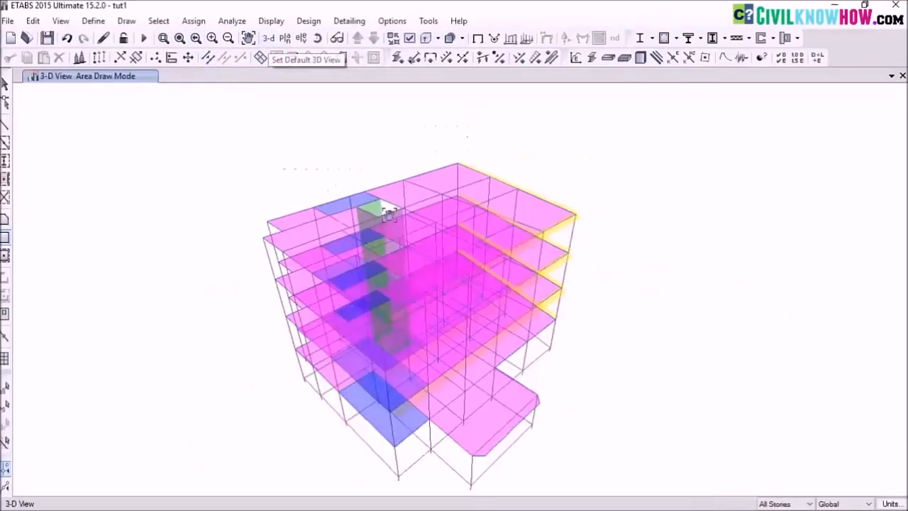
{"action": "left_click", "coordinate": [285, 38]}
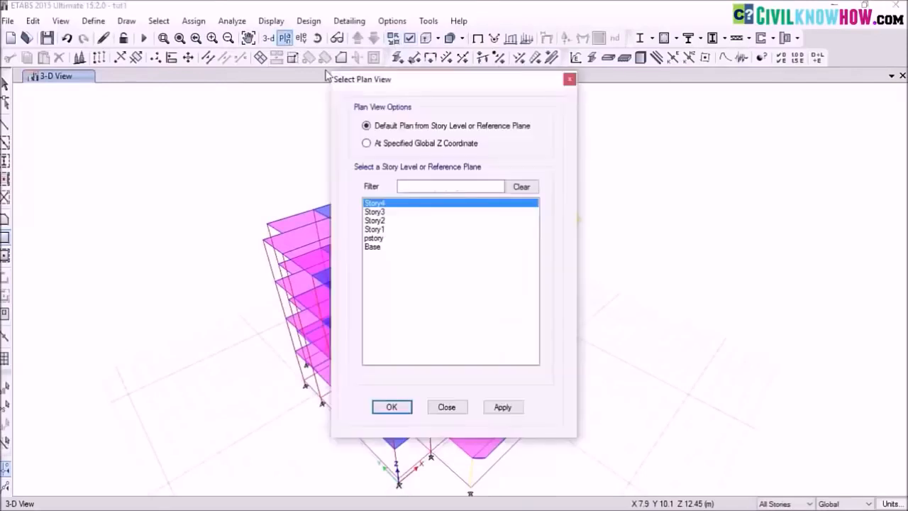
{"action": "left_click", "coordinate": [500, 409]}
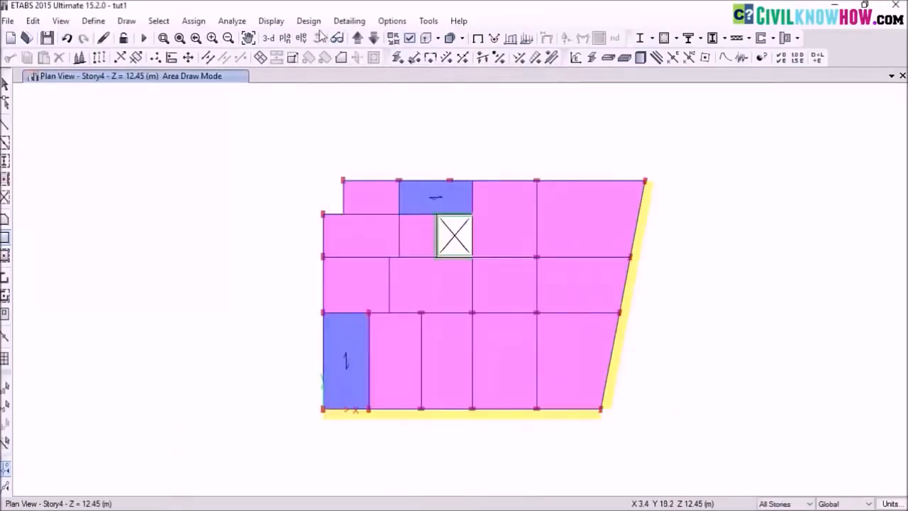
{"action": "left_click", "coordinate": [373, 39]}
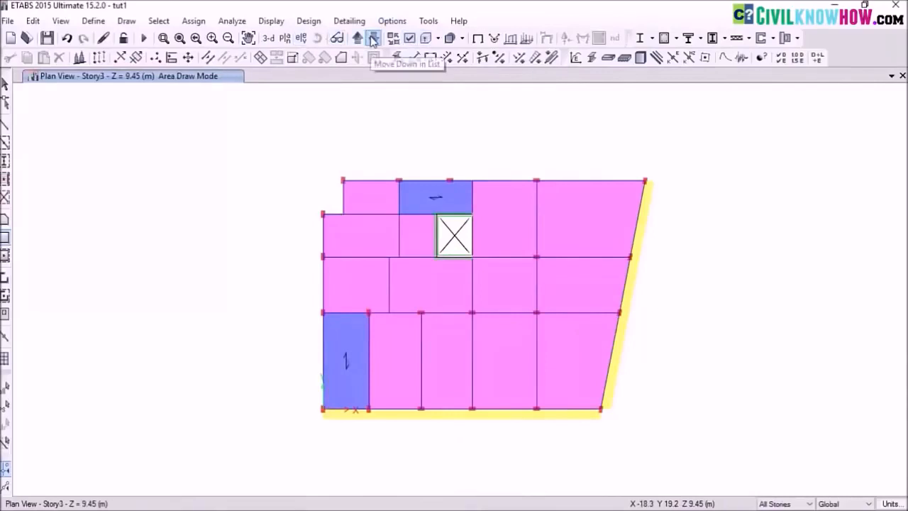
{"action": "left_click", "coordinate": [373, 39]}
{"action": "left_click", "coordinate": [373, 39]}
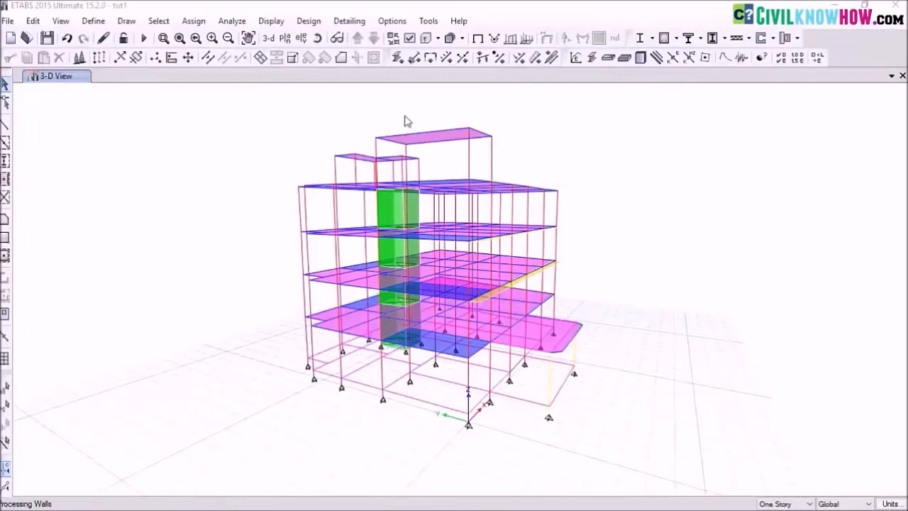
Turn on Extrude Frames and Extrude Shells for the 3-D view and inspect the extruded building from a lower angle.
{"action": "left_click", "coordinate": [317, 38]}
{"action": "mouse_move", "coordinate": [255, 152]}
{"action": "left_mouse_down"}
{"action": "mouse_move", "coordinate": [268, 200]}
{"action": "mouse_move", "coordinate": [253, 199]}
{"action": "mouse_move", "coordinate": [278, 229]}
{"action": "mouse_move", "coordinate": [259, 180]}
{"action": "mouse_move", "coordinate": [323, 186]}
{"action": "mouse_move", "coordinate": [310, 177]}
{"action": "mouse_move", "coordinate": [270, 195]}
{"action": "mouse_move", "coordinate": [294, 198]}
{"action": "mouse_move", "coordinate": [357, 177]}
{"action": "mouse_move", "coordinate": [324, 160]}
{"action": "mouse_move", "coordinate": [385, 173]}
{"action": "mouse_move", "coordinate": [309, 177]}
{"action": "mouse_move", "coordinate": [253, 137]}
{"action": "left_mouse_up"}
{"action": "left_click", "coordinate": [61, 21]}
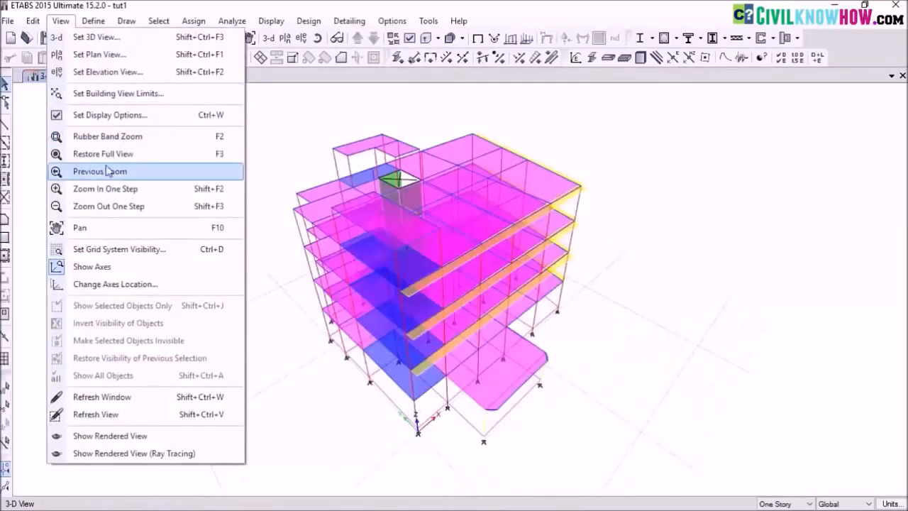
{"action": "left_click", "coordinate": [130, 116]}
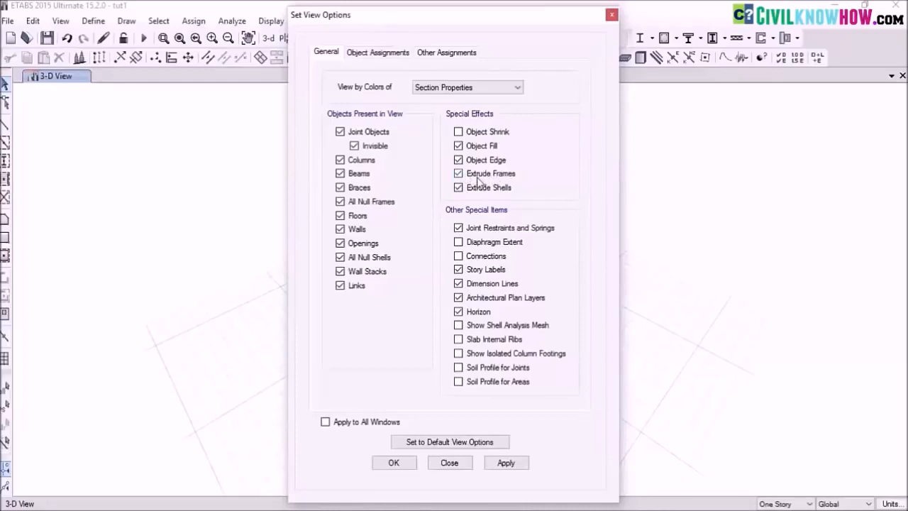
{"action": "left_click", "coordinate": [506, 466]}
{"action": "left_click", "coordinate": [396, 463]}
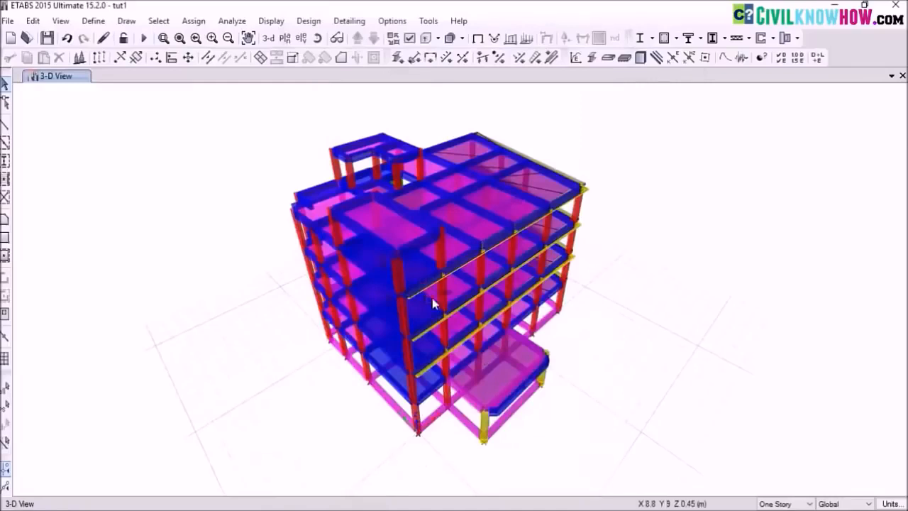
{"action": "left_click", "coordinate": [317, 37]}
{"action": "left_click_drag", "start_coordinate": [269, 181], "coordinate": [215, 128]}
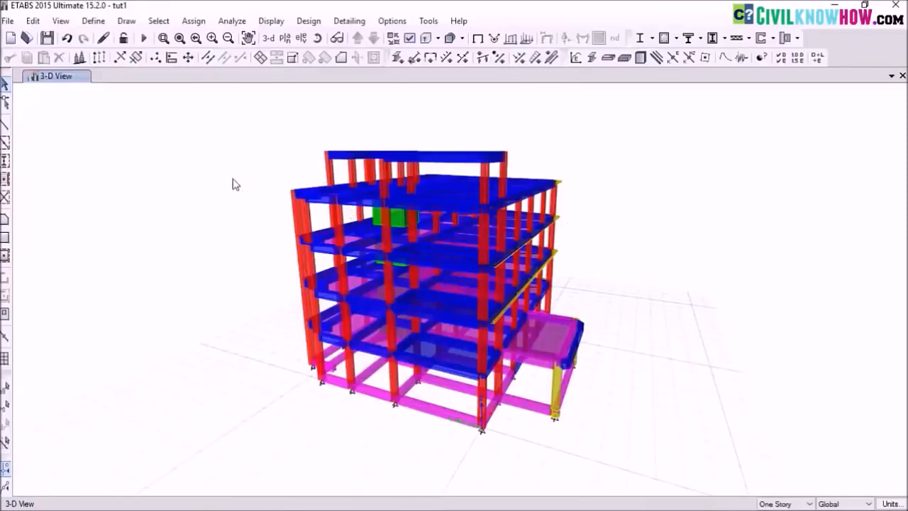
Show the rendered 3D view and examine the building and its shaft walls by panning, rotating, looking around, walking and zooming.
{"action": "left_click", "coordinate": [61, 22]}
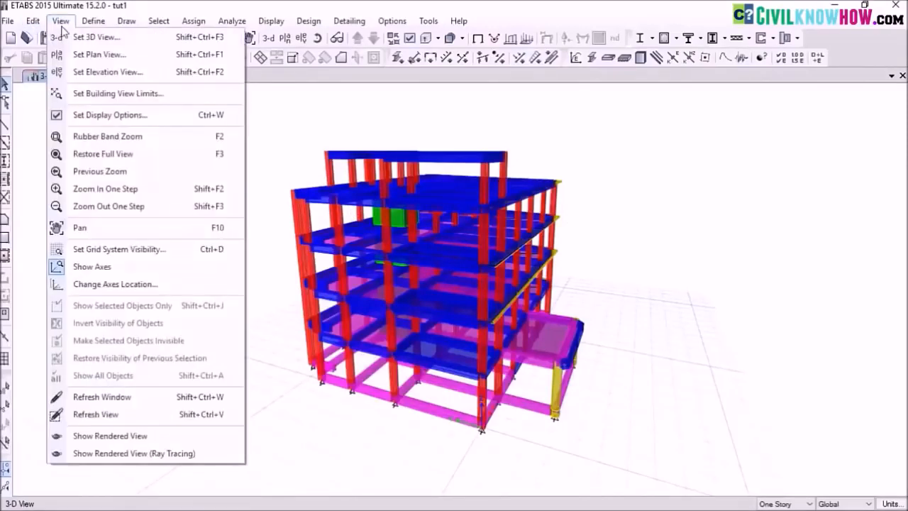
{"action": "left_click", "coordinate": [97, 437]}
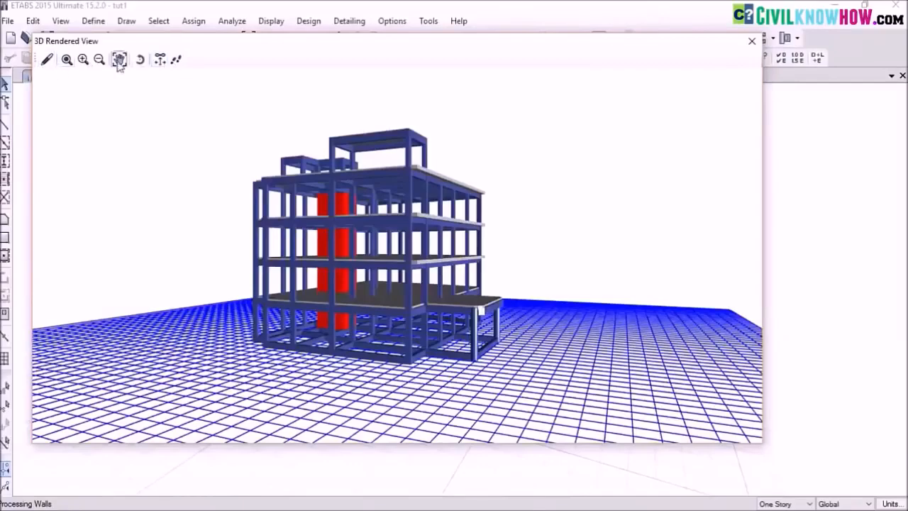
{"action": "left_click_drag", "start_coordinate": [237, 177], "coordinate": [234, 149]}
{"action": "left_click", "coordinate": [141, 62]}
{"action": "left_click_drag", "start_coordinate": [142, 105], "coordinate": [154, 180]}
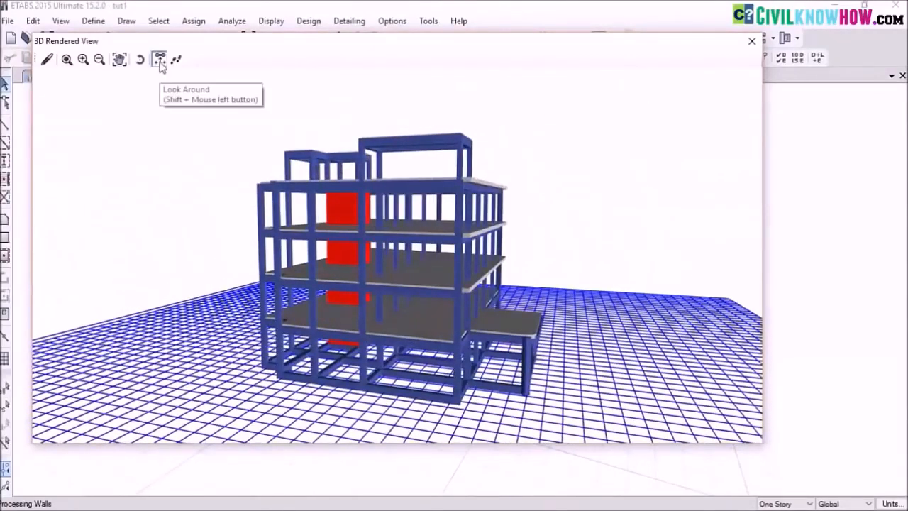
{"action": "left_click_drag", "start_coordinate": [161, 168], "coordinate": [72, 185]}
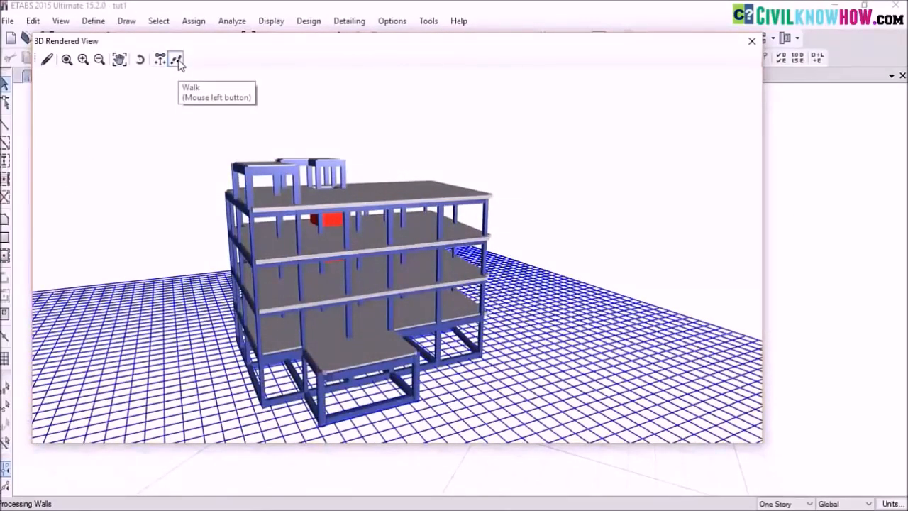
{"action": "mouse_move", "coordinate": [314, 312]}
{"action": "left_mouse_down"}
{"action": "mouse_move", "coordinate": [325, 246]}
{"action": "mouse_move", "coordinate": [315, 177]}
{"action": "mouse_move", "coordinate": [286, 244]}
{"action": "mouse_move", "coordinate": [321, 312]}
{"action": "left_mouse_up"}
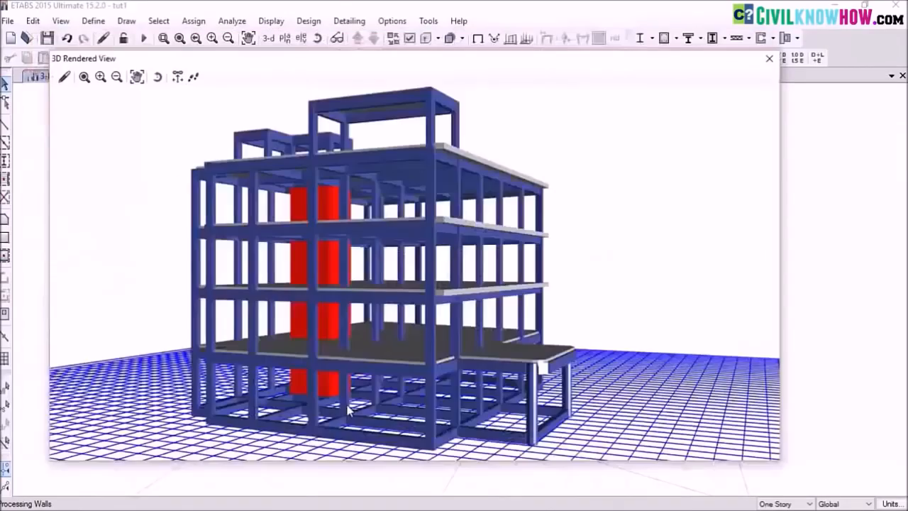
{"action": "left_click_drag", "start_coordinate": [349, 402], "coordinate": [332, 296]}
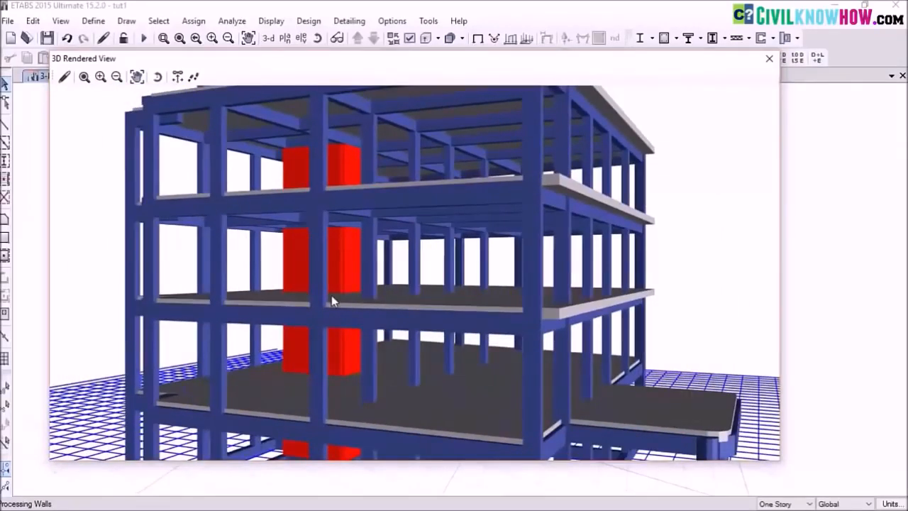